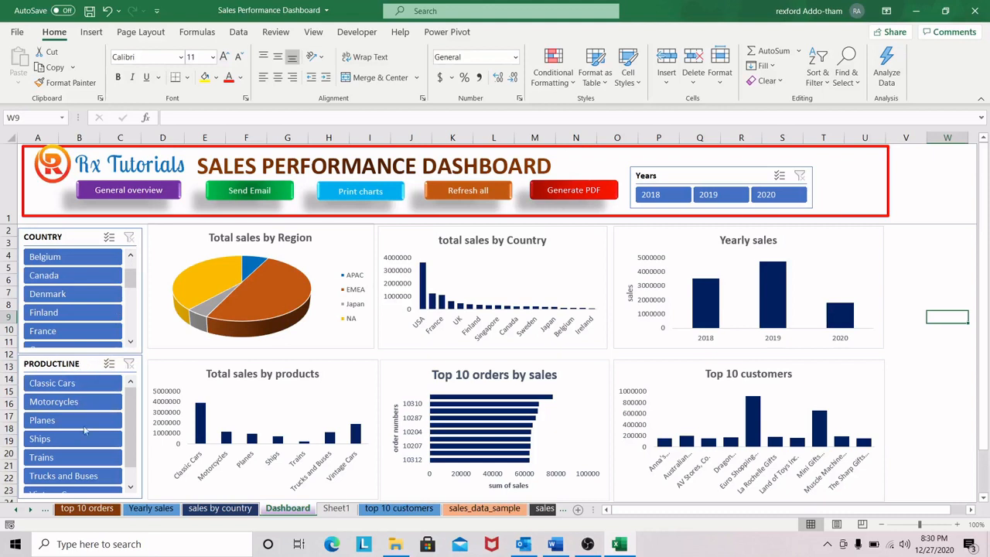
Step: Filter the dashboard by the Motorcycles, Planes and Trains product lines in turn, and clear the product line filter
left_click(68, 402)
left_click(66, 422)
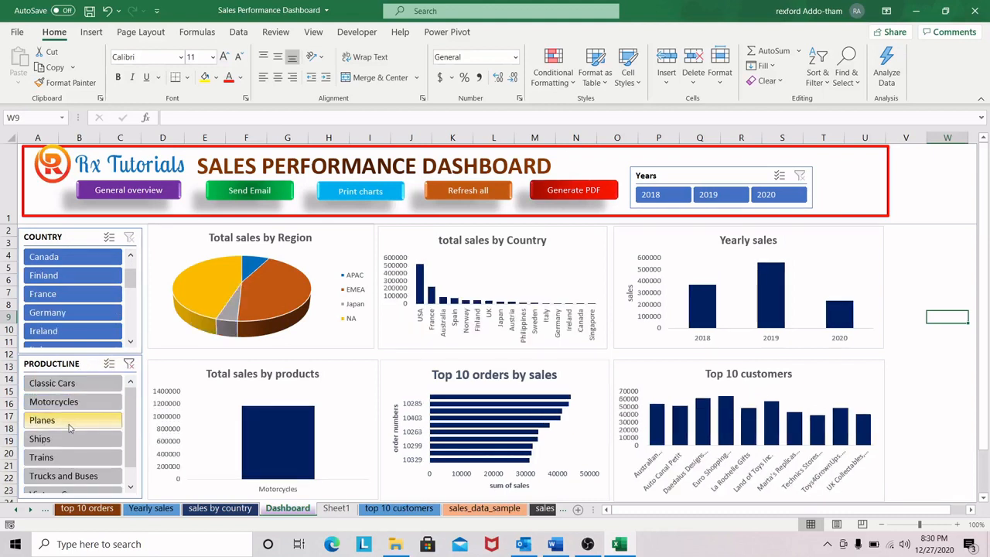
left_click(74, 457)
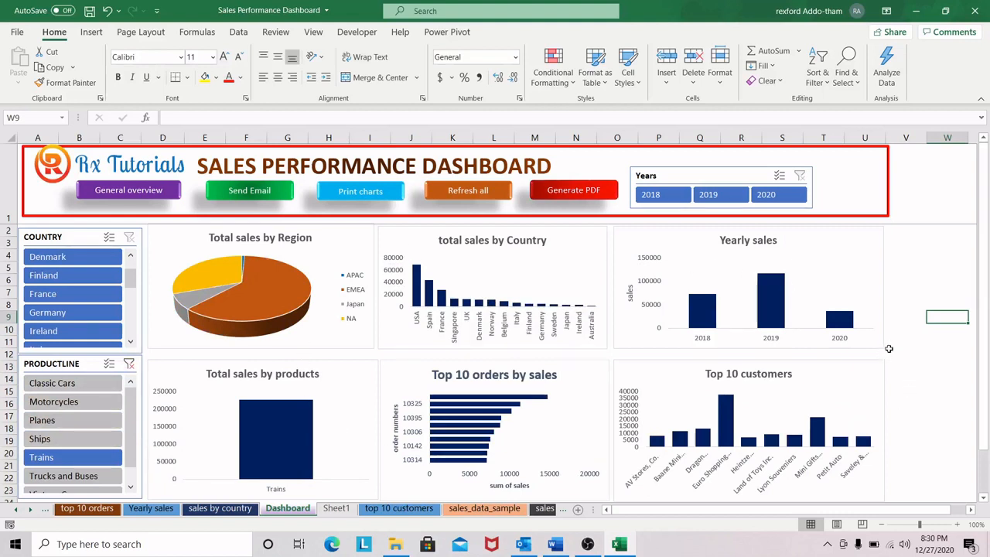
left_click(128, 362)
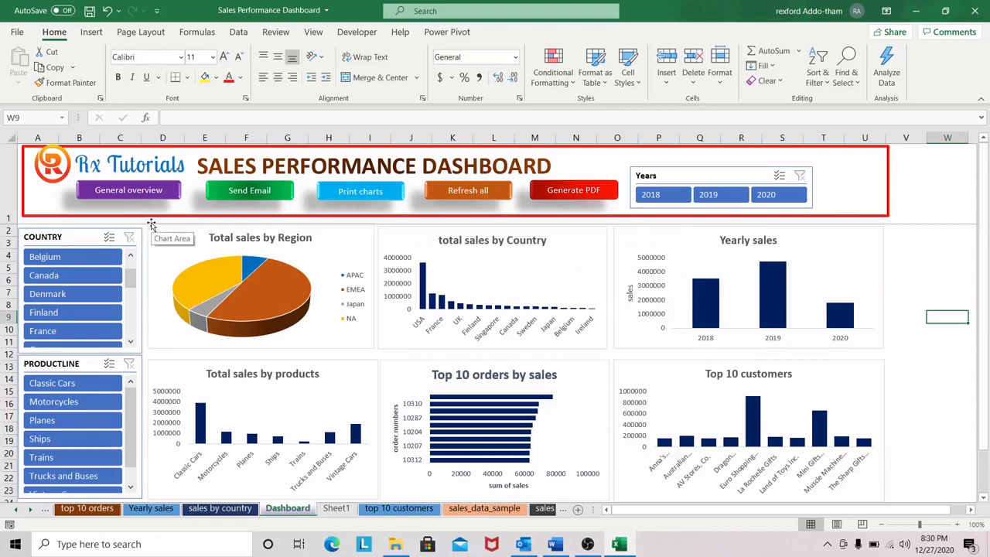
Step: Create the dashboard's e-mail draft, highlight its message text, and close the draft without sending it
left_click(139, 196)
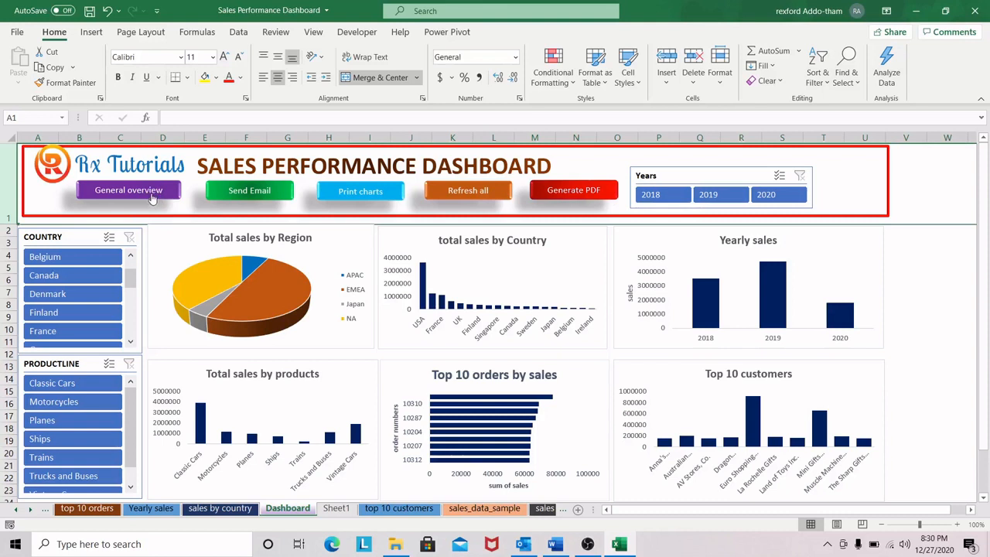
left_click(260, 197)
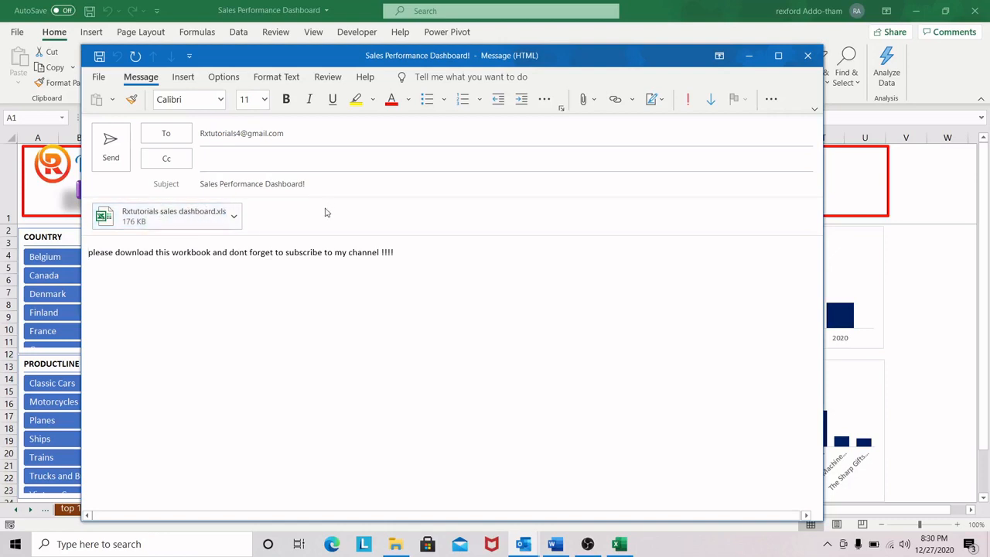
left_click_drag(417, 255, 69, 280)
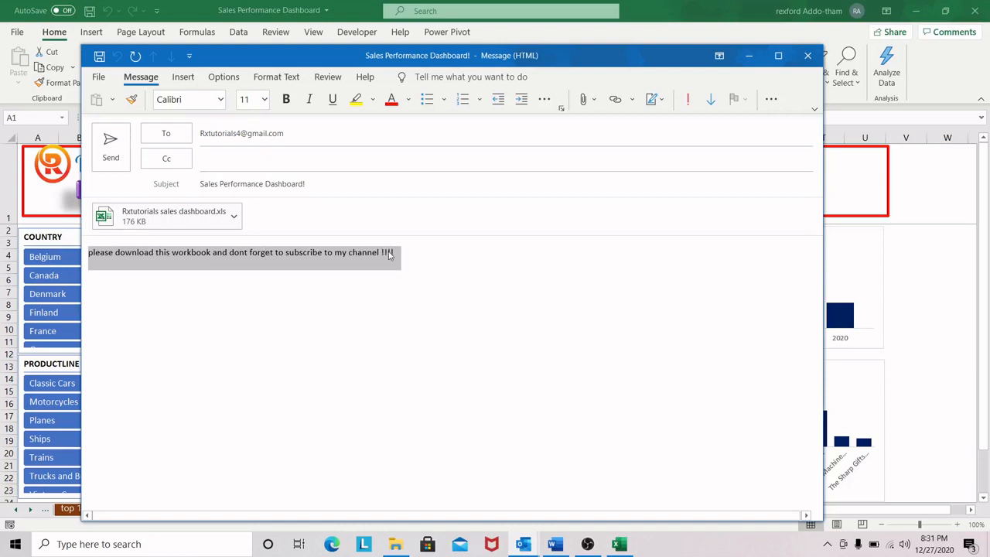
left_click(808, 55)
left_click(503, 311)
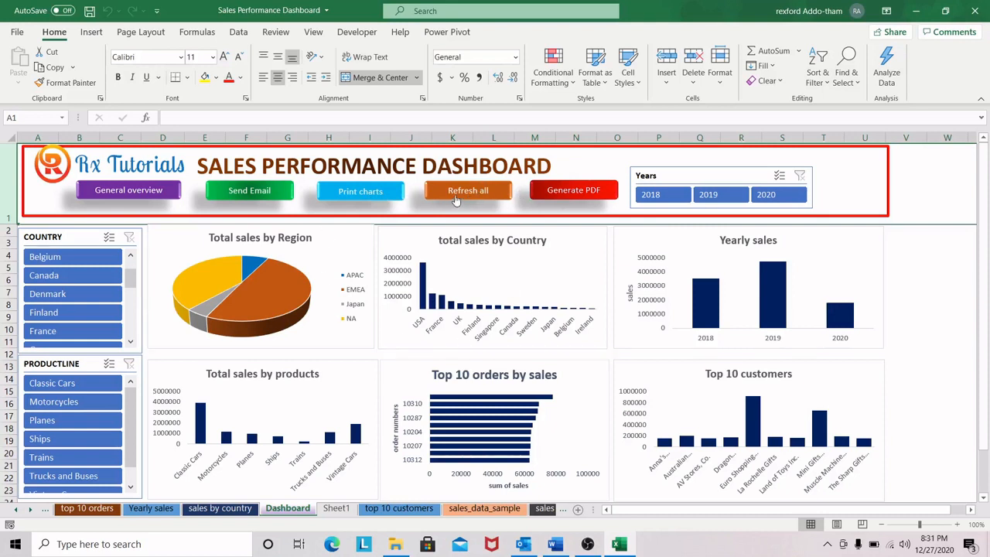
Step: Generate a PDF of the sales performance dashboard and dismiss the message
left_click(586, 191)
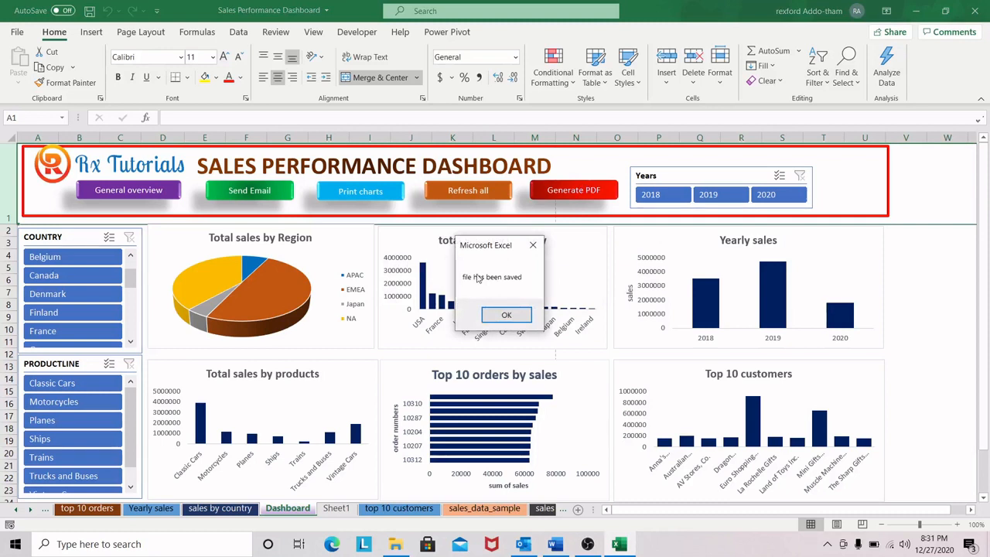
left_click_drag(499, 244, 524, 243)
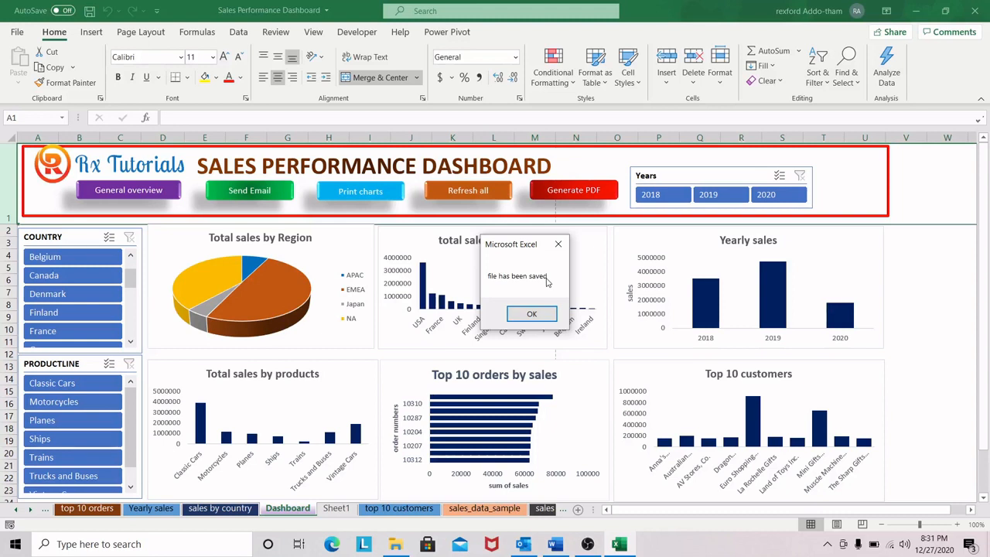
left_click(533, 314)
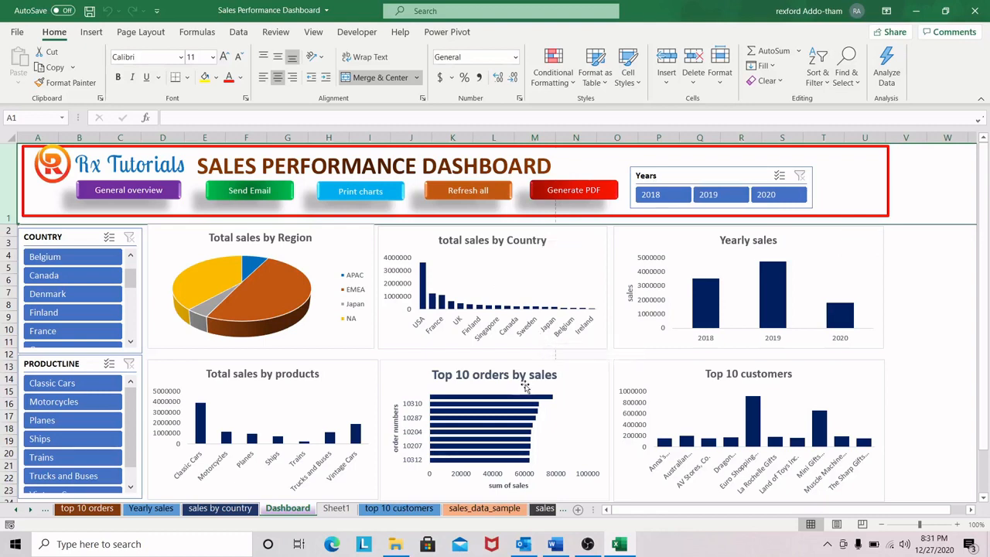
Step: Examine the columns of the sales_data_sample sheet from ORDERNUMBER across to COUNTRY, including QUANTITYORDERED and PRICEEACH
left_click(488, 508)
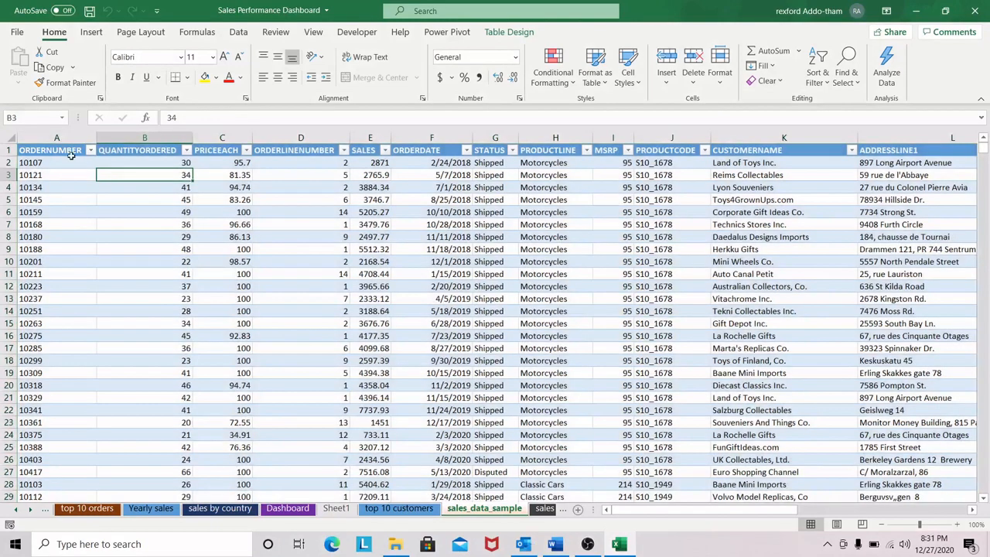
left_click(71, 155)
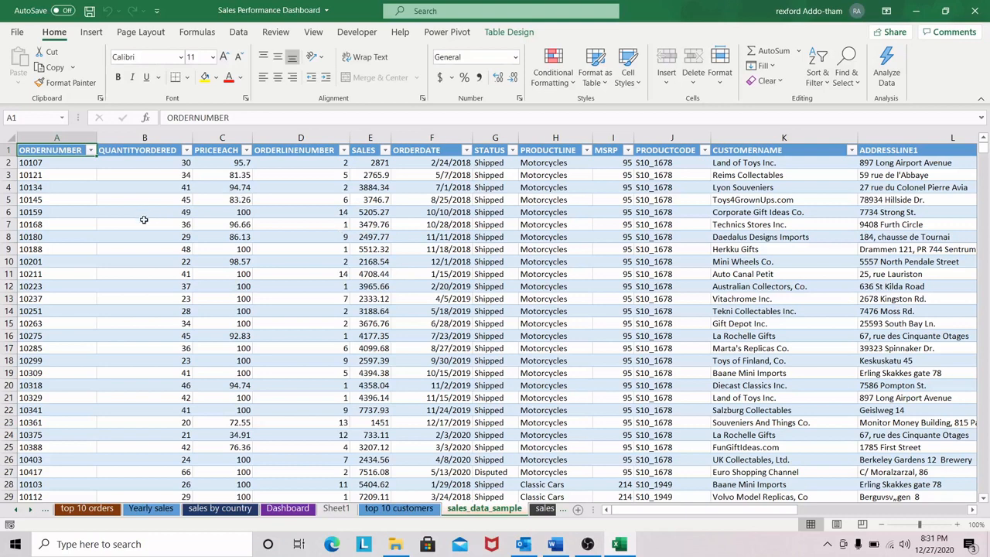
left_click(162, 202)
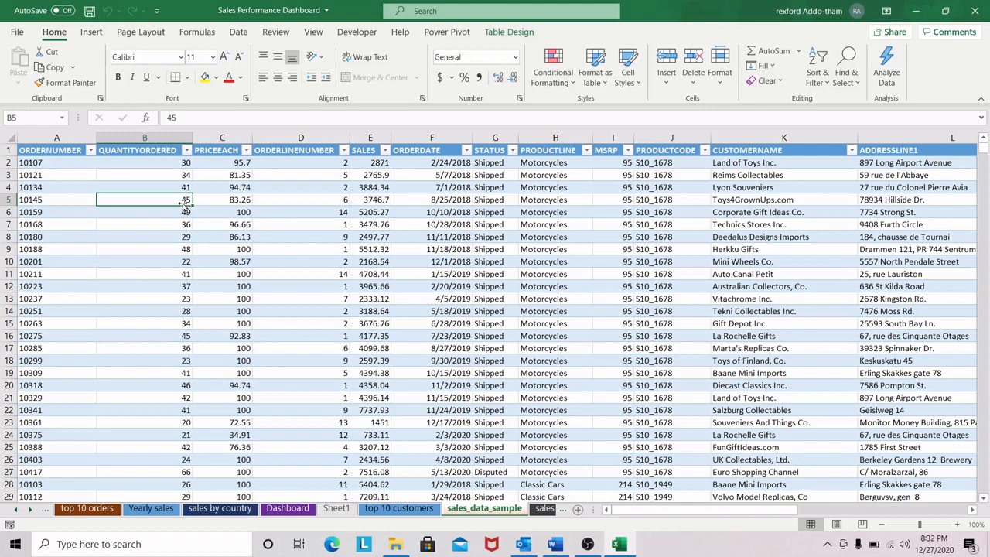
left_click(144, 139)
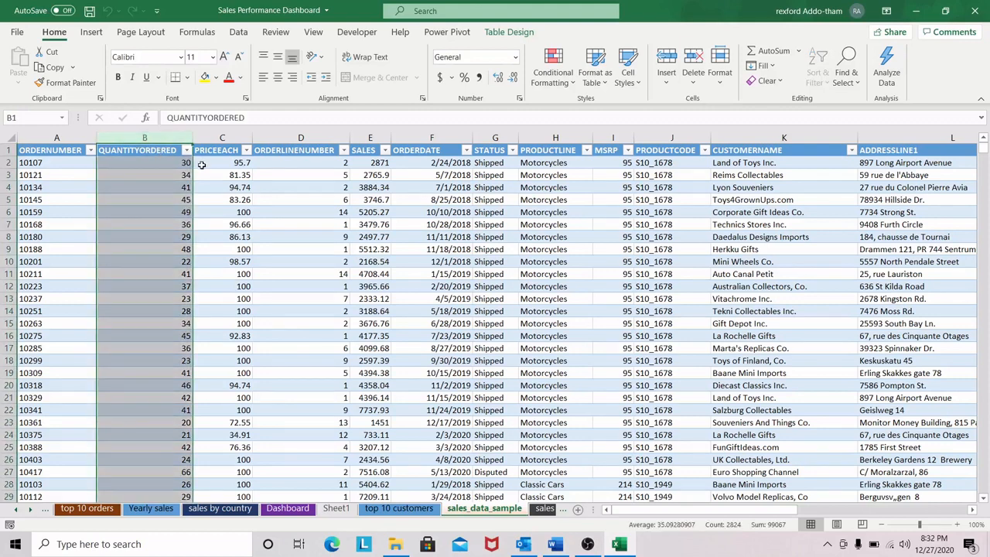
left_click(206, 138)
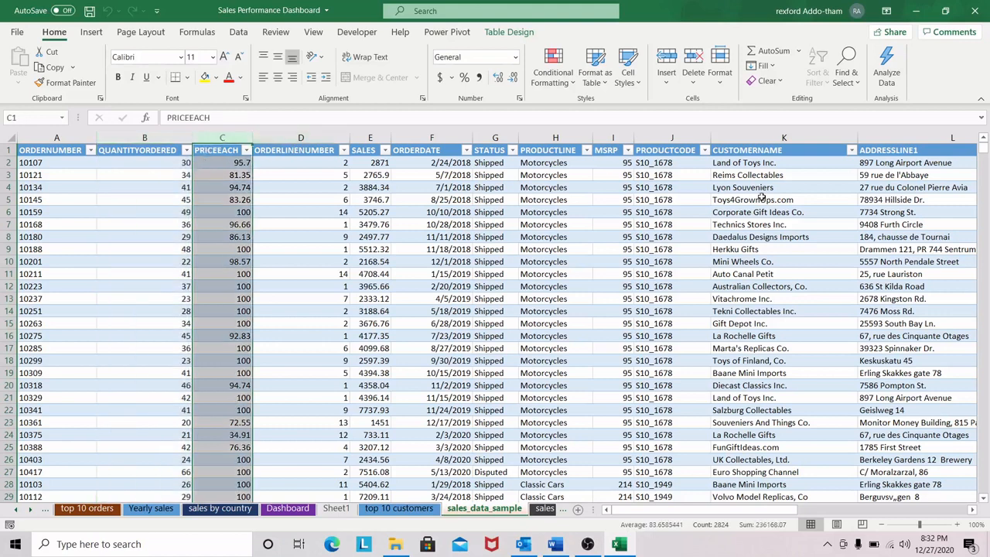
left_click_drag(694, 511, 776, 511)
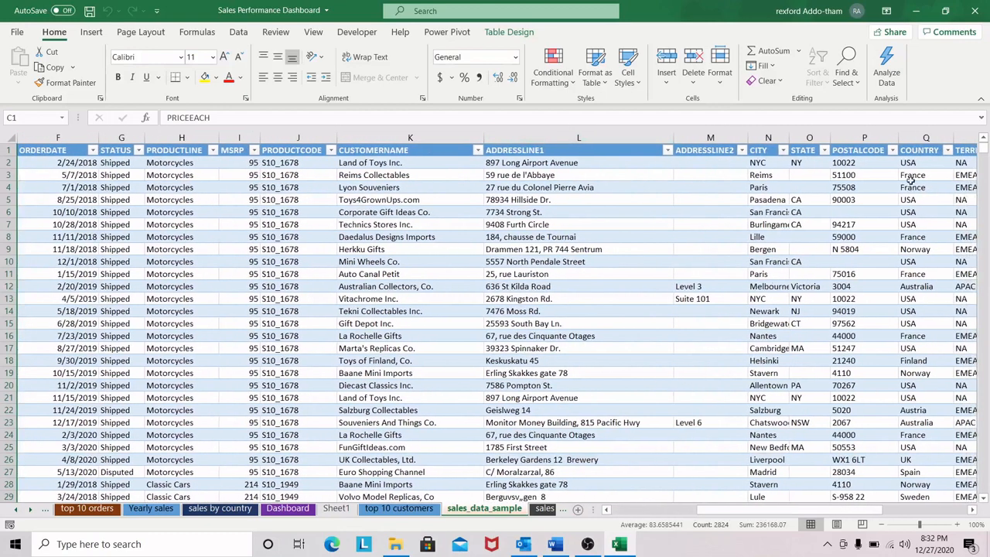
left_click_drag(824, 512, 603, 505)
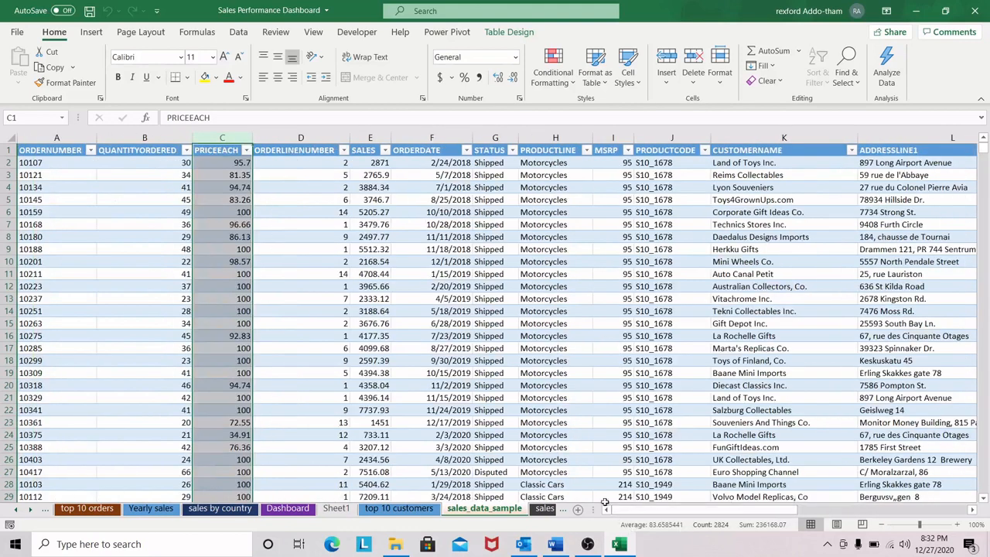
left_click(241, 200)
Step: Check the full extent of the sales data table from its header to the last record, and return to its first row
left_click(59, 151)
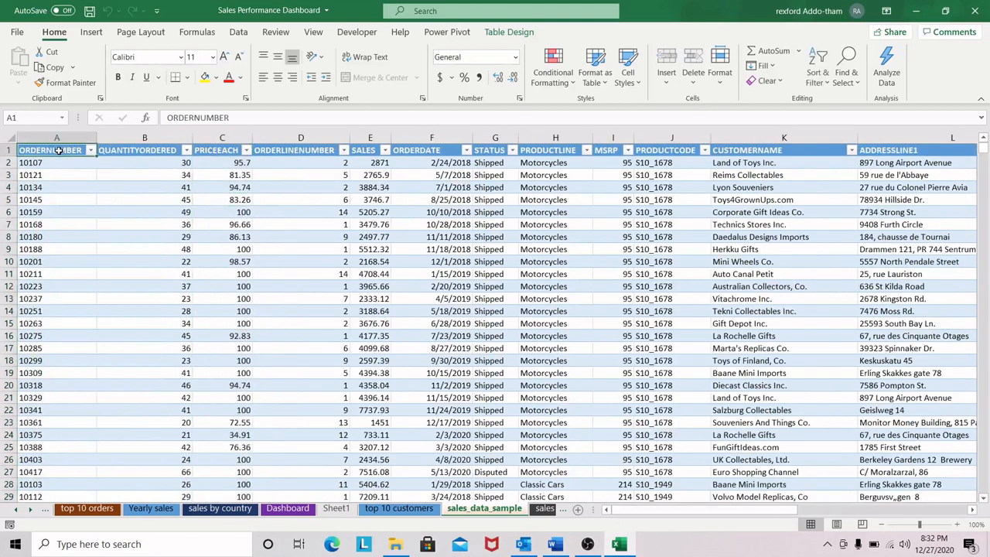
key("ctrl+shift+End")
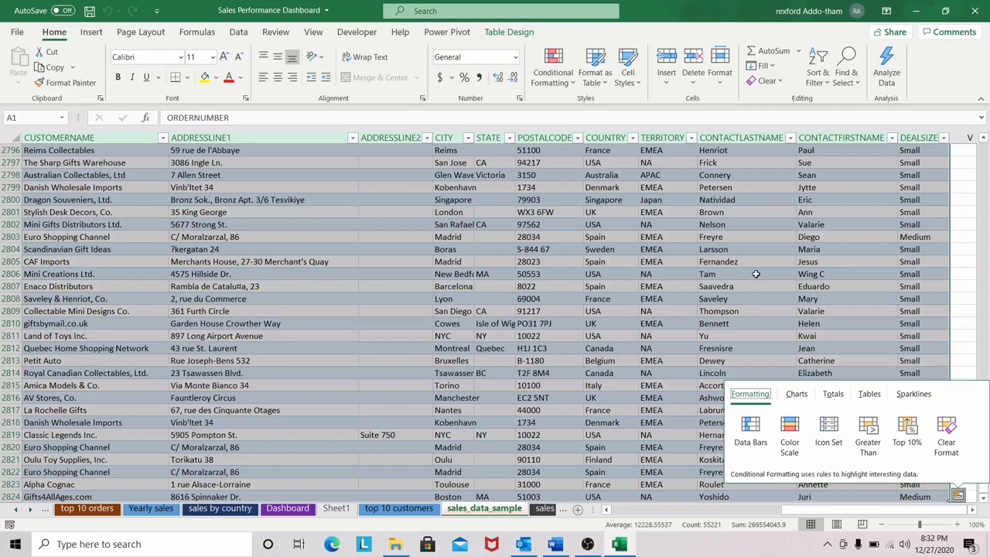
left_click(594, 238)
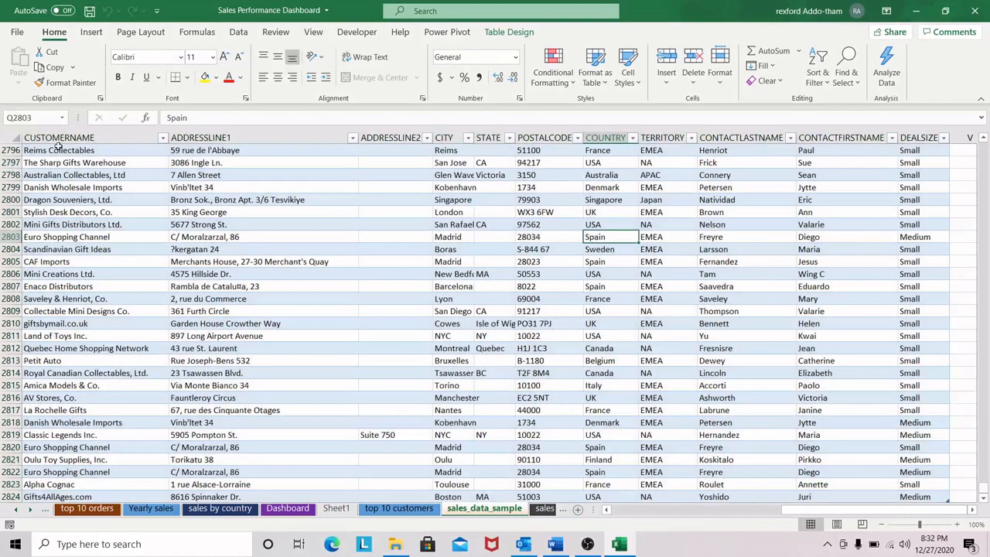
left_click_drag(829, 510, 648, 510)
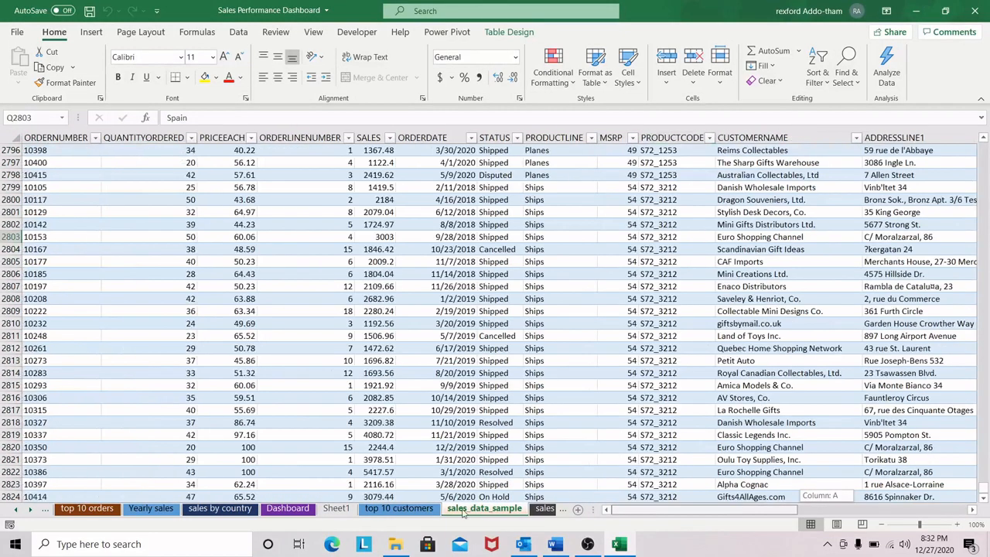
left_click(47, 141)
left_click(67, 152)
scroll(939, 411, "up", 6)
left_click_drag(984, 489, 984, 142)
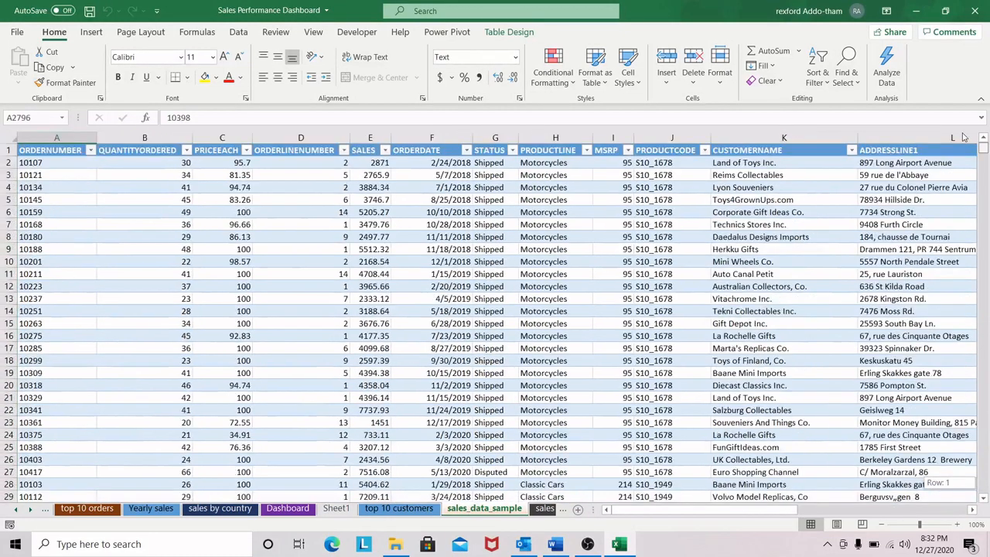
Step: Copy the entire sales data table, from the ORDERNUMBER header to the last record
left_click(55, 152)
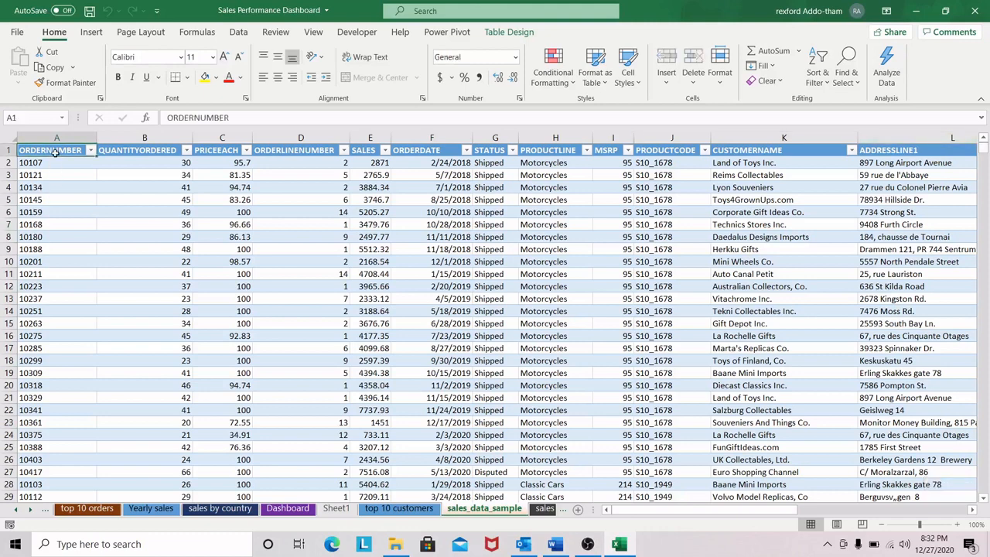
key("ctrl+shift+End")
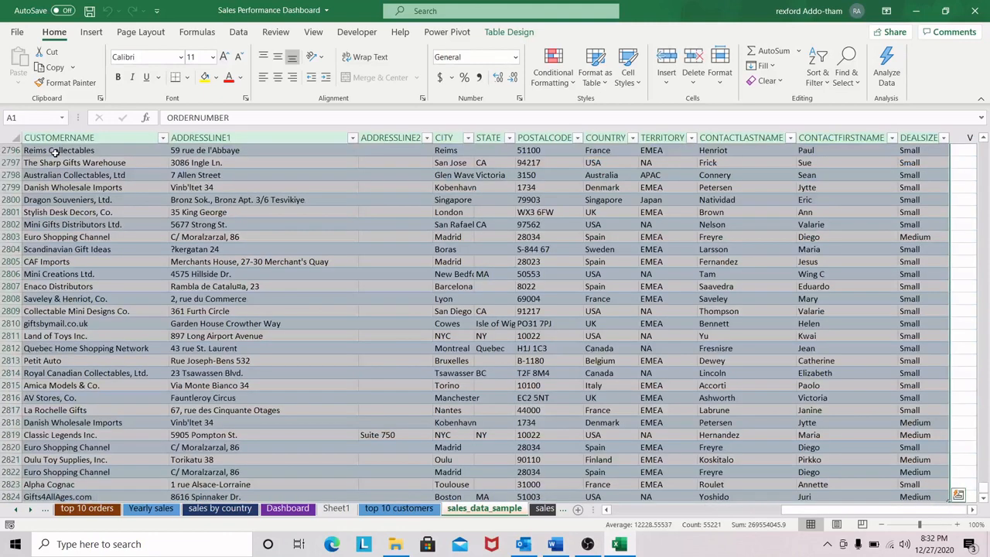
right_click(254, 209)
left_click(287, 150)
key("ctrl+BackSpace")
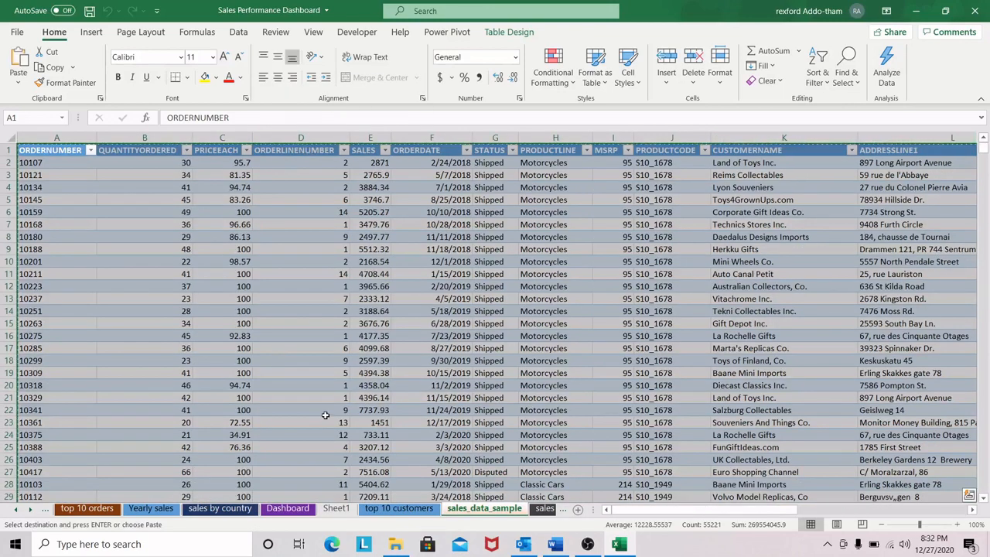
Step: Create a new blank workbook and paste the copied sales data as values starting in cell A1
key("ctrl+n")
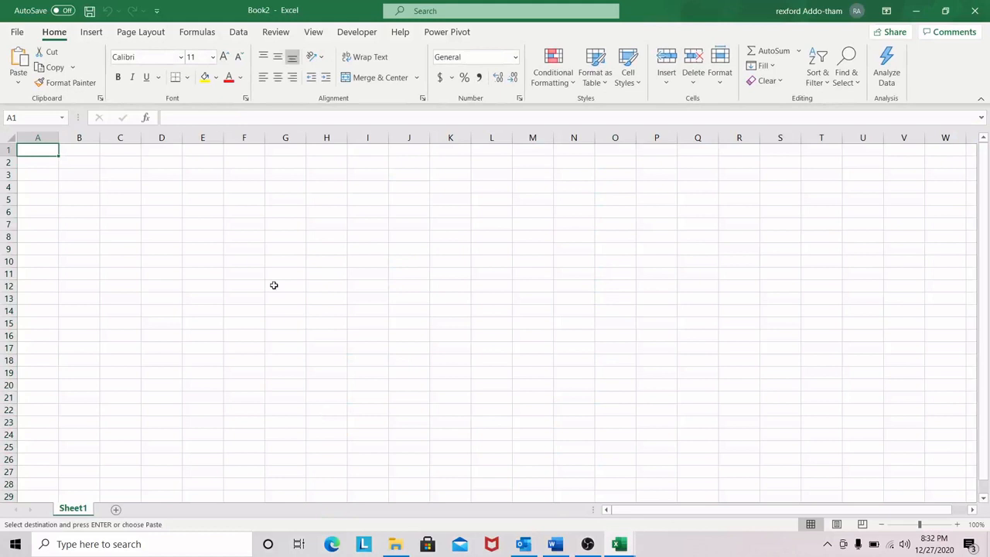
right_click(46, 151)
left_click(98, 220)
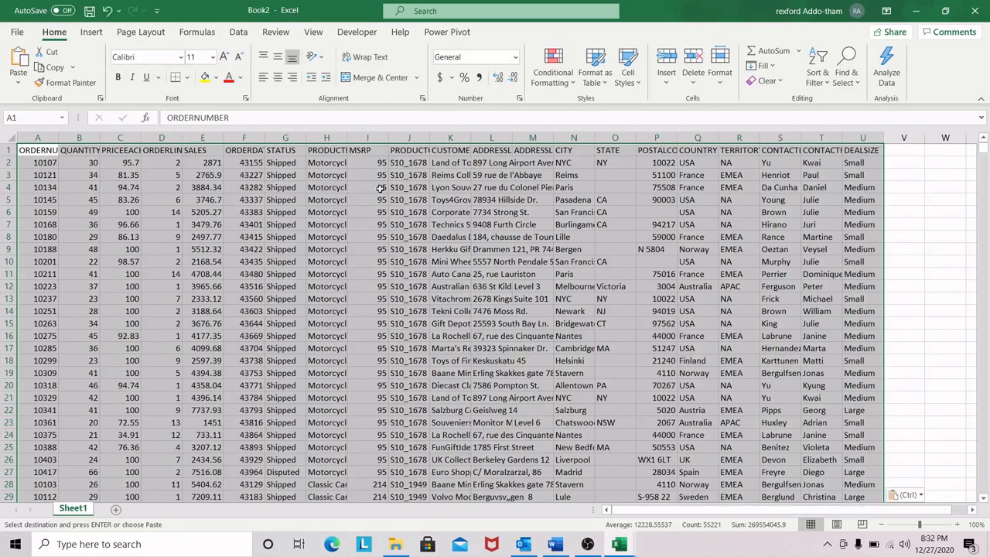
Step: Autofit the widths of the PRODUCTLINE, PRODUCTCODE, ADDRESSLINE2, ORDERNUMBER and QUANTITYORDERED columns
left_click(340, 149)
double_click(347, 138)
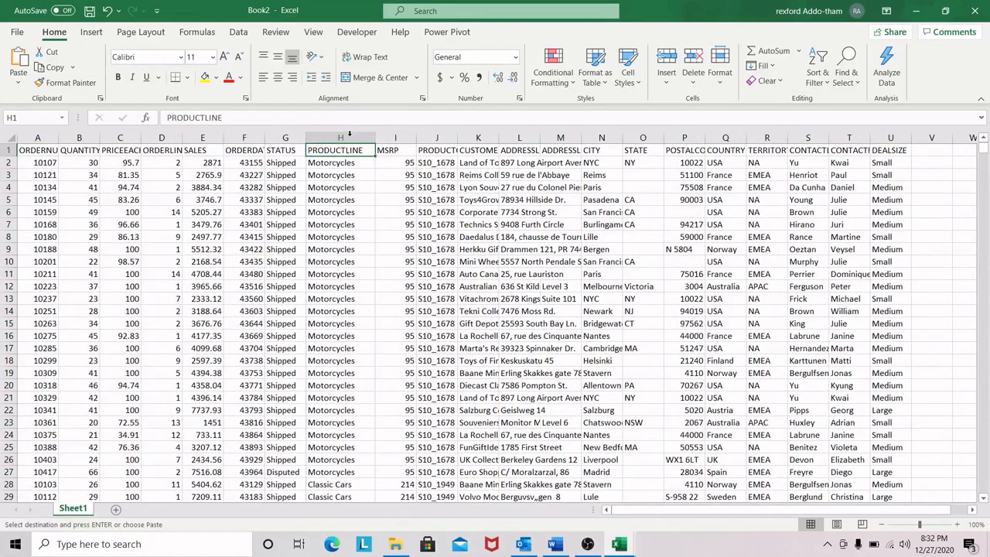
double_click(457, 138)
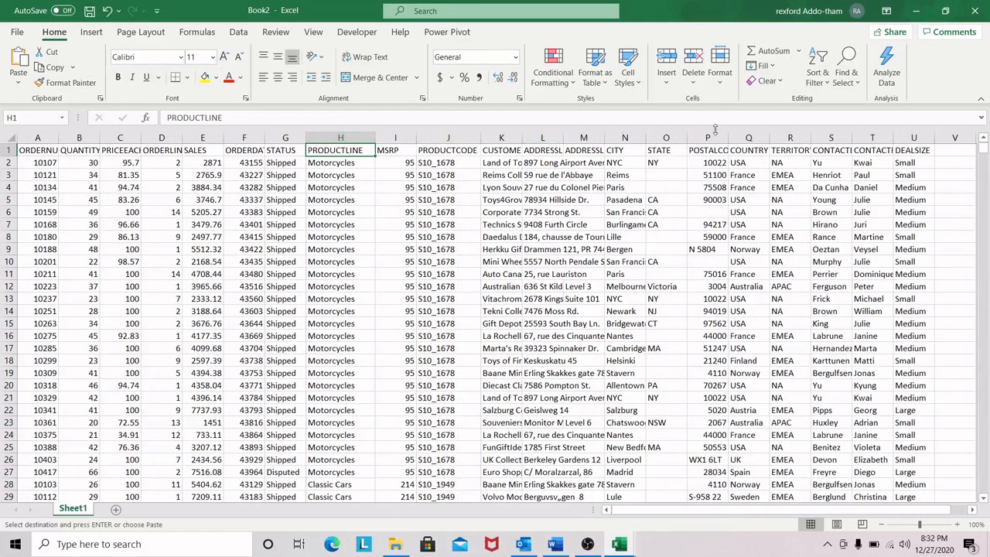
double_click(605, 137)
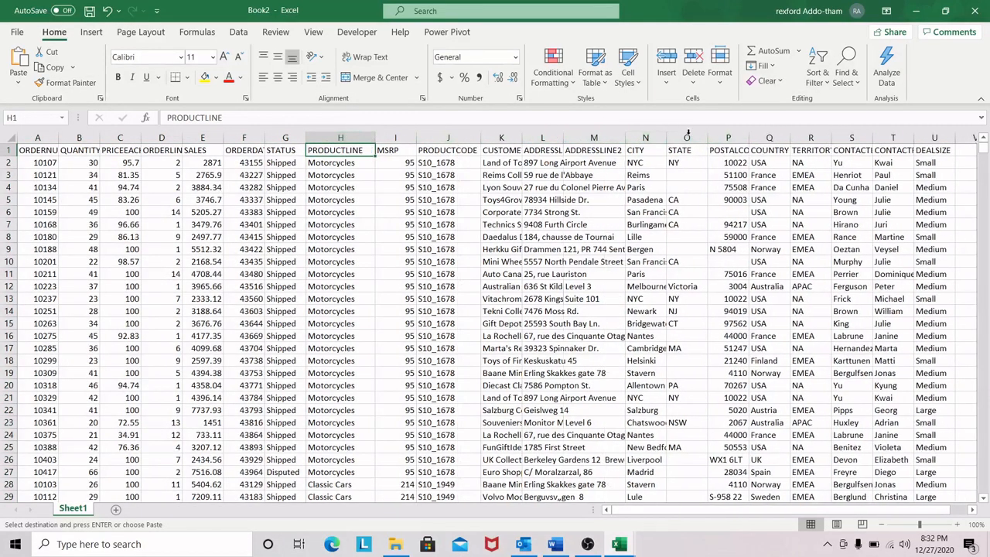
left_click(195, 188)
mouse_move(683, 509)
left_mouse_down()
mouse_move(700, 509)
mouse_move(674, 509)
left_mouse_up()
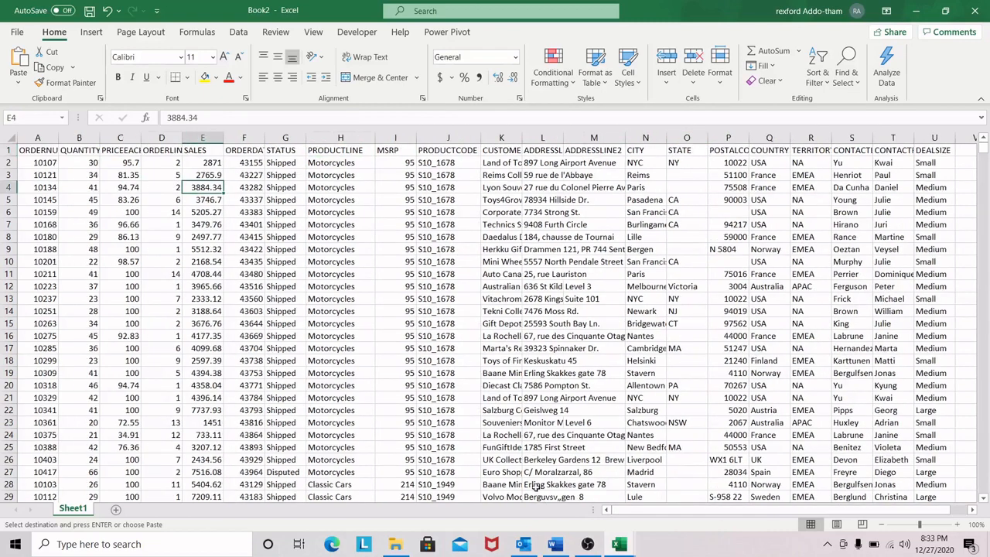
double_click(58, 139)
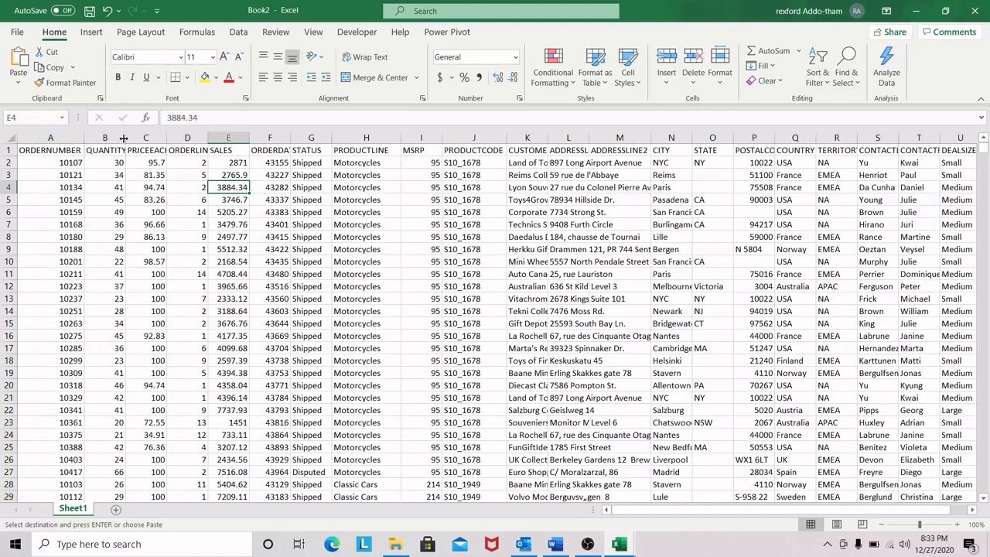
double_click(123, 138)
left_click(212, 246)
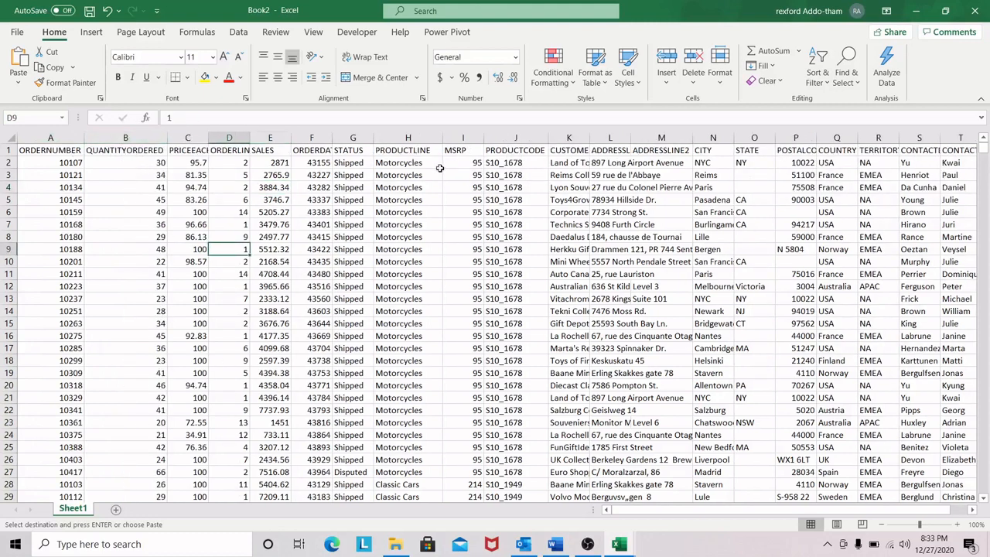
left_click(143, 235)
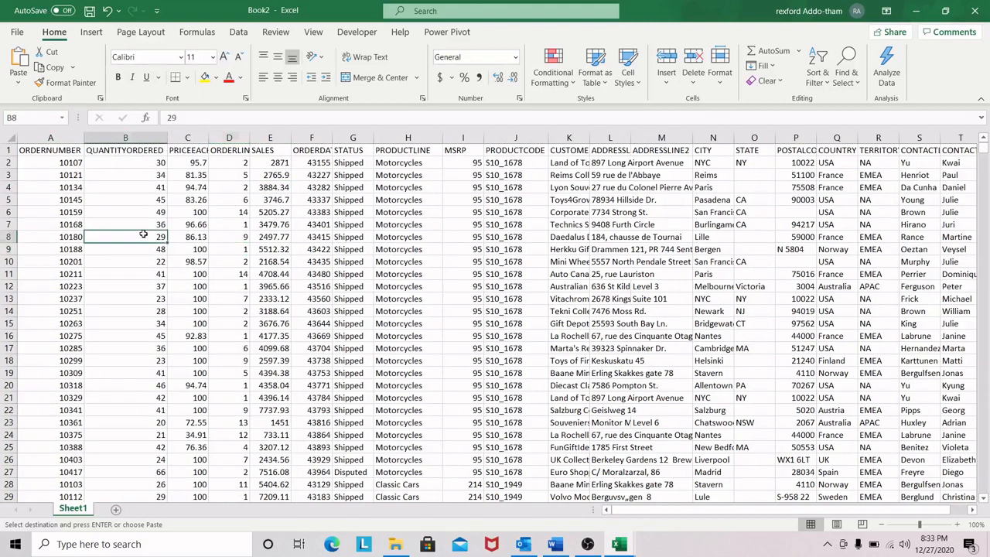
left_click(70, 163)
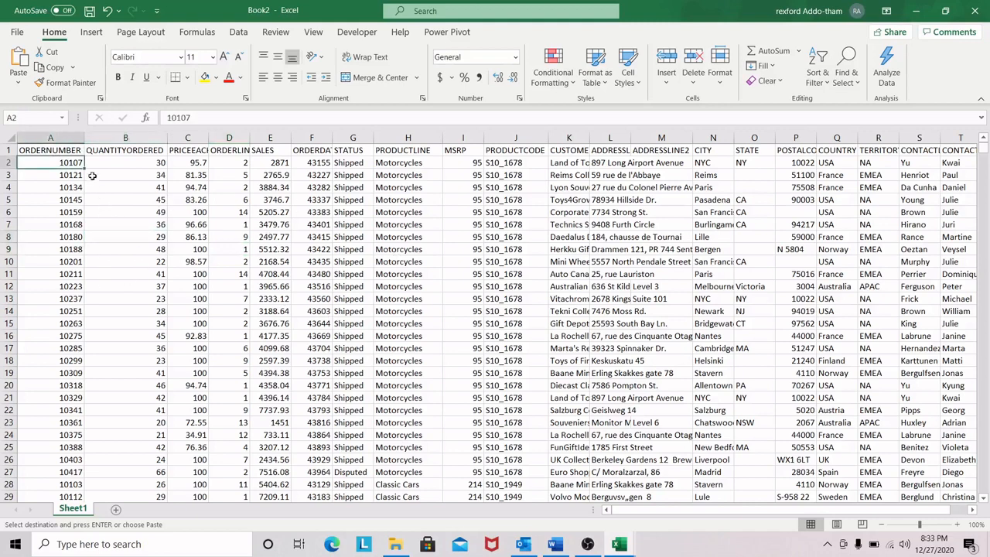
Step: Convert the sales data range A1:U2824 into a table with headers
key("ctrl+t")
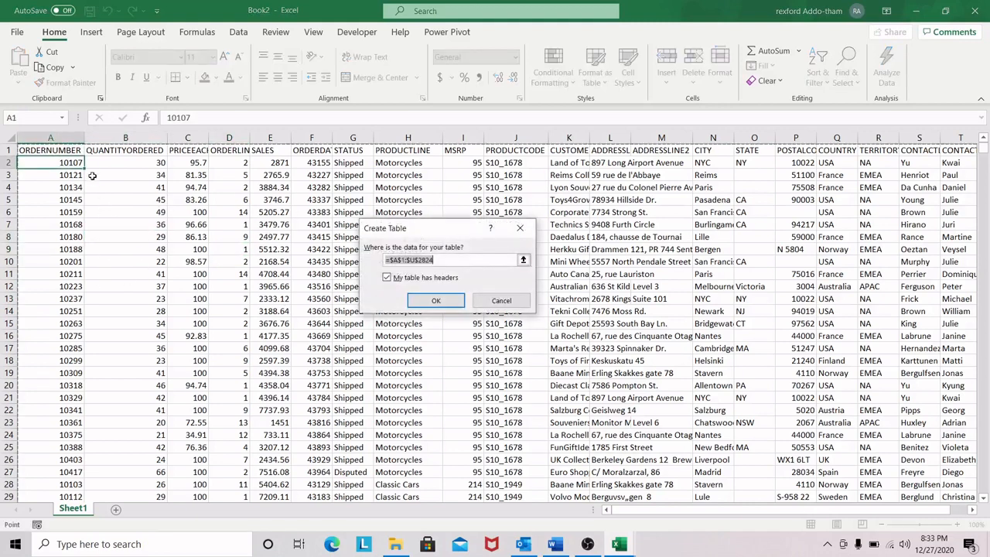
left_click_drag(447, 234, 426, 231)
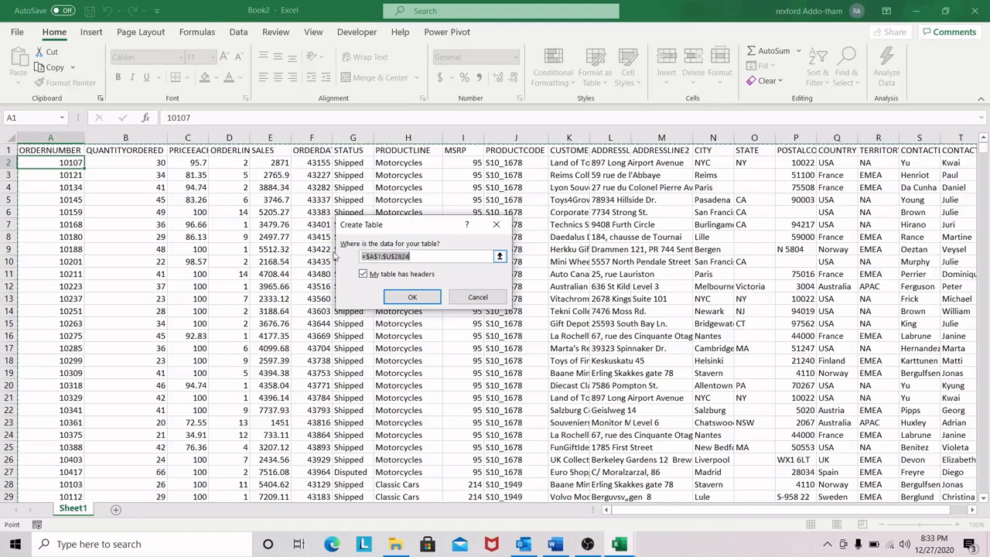
left_click(364, 274)
left_click_drag(438, 230, 478, 215)
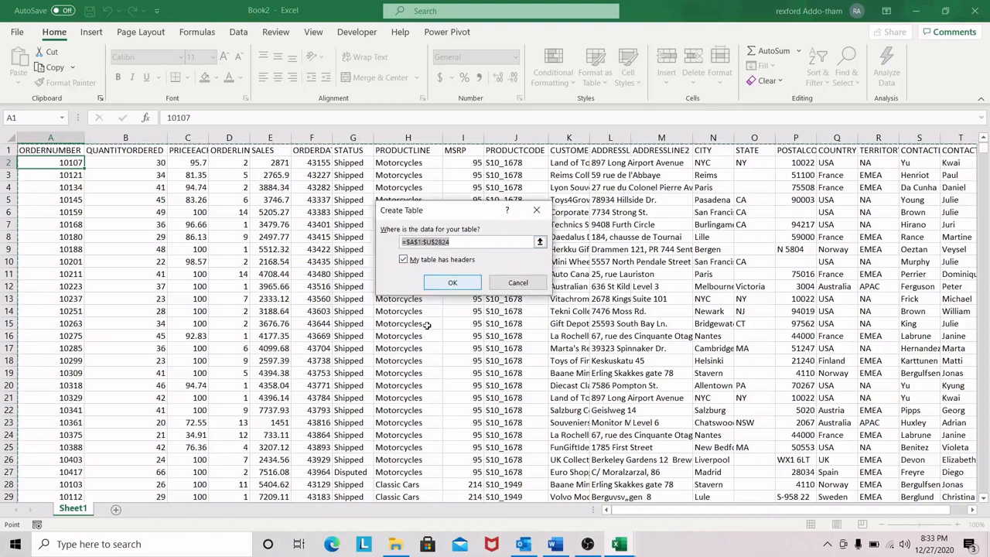
left_click(452, 283)
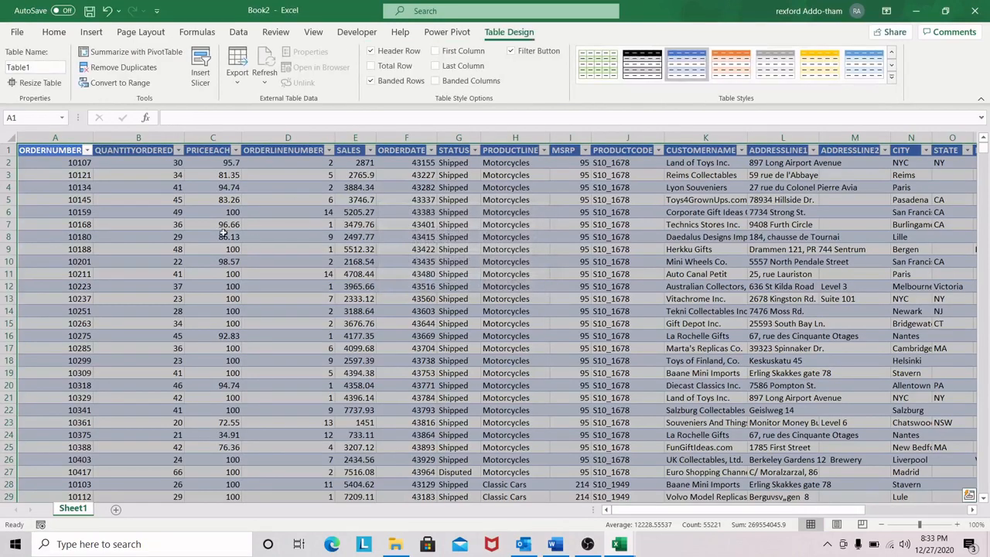
left_click(224, 236)
left_click(90, 201)
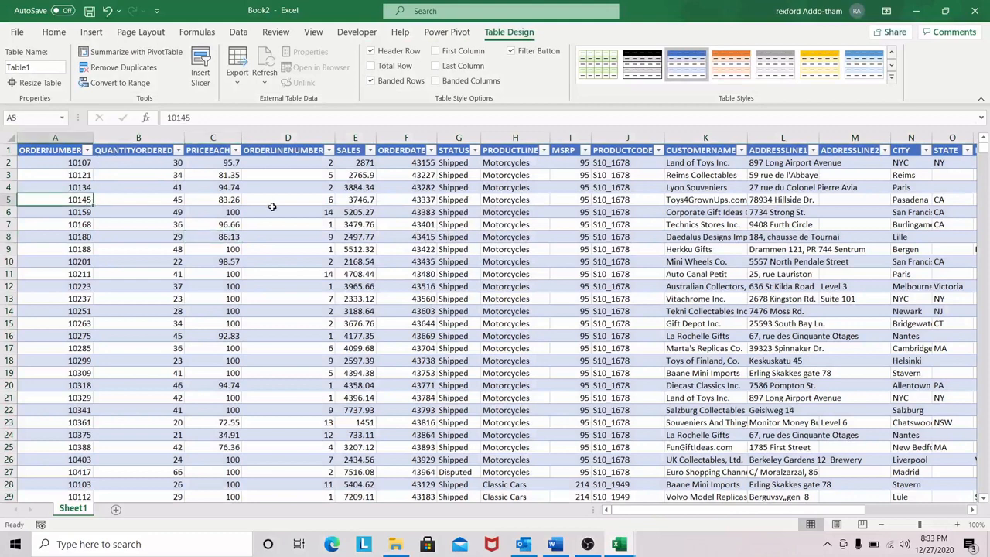
Step: Look through the gallery of light, medium and dark table styles for the sales table
left_click(607, 71)
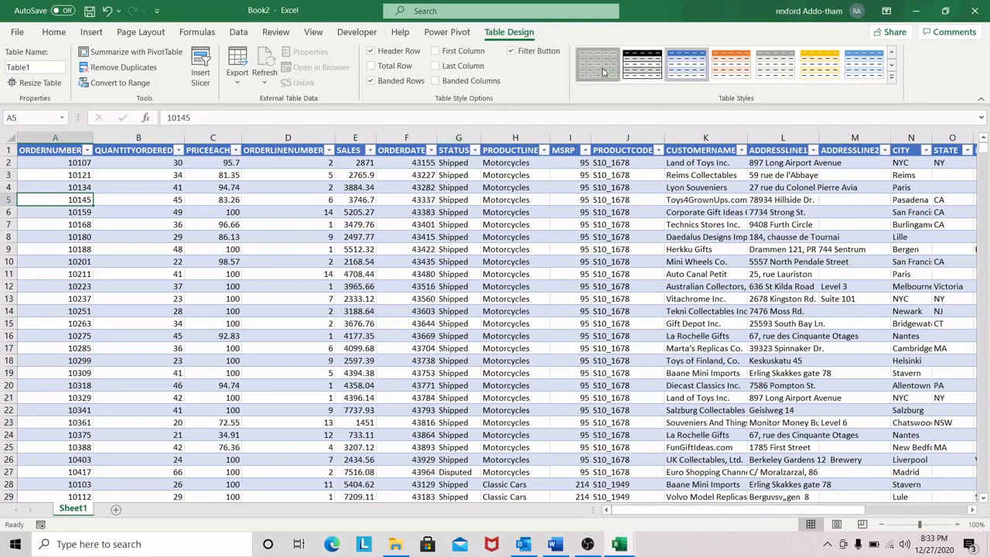
left_click(687, 65)
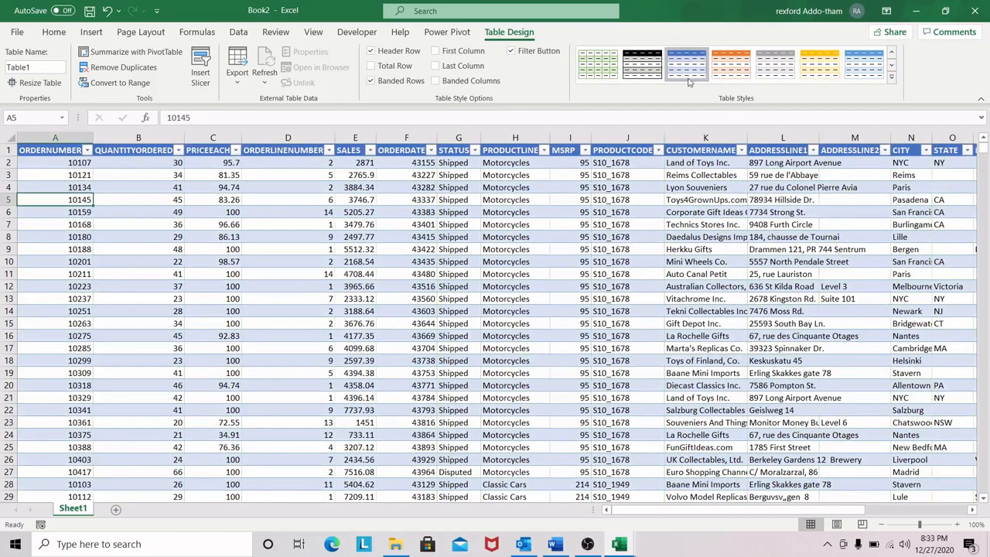
left_click(891, 76)
scroll(898, 98, "down", 1)
scroll(894, 90, "up", 1)
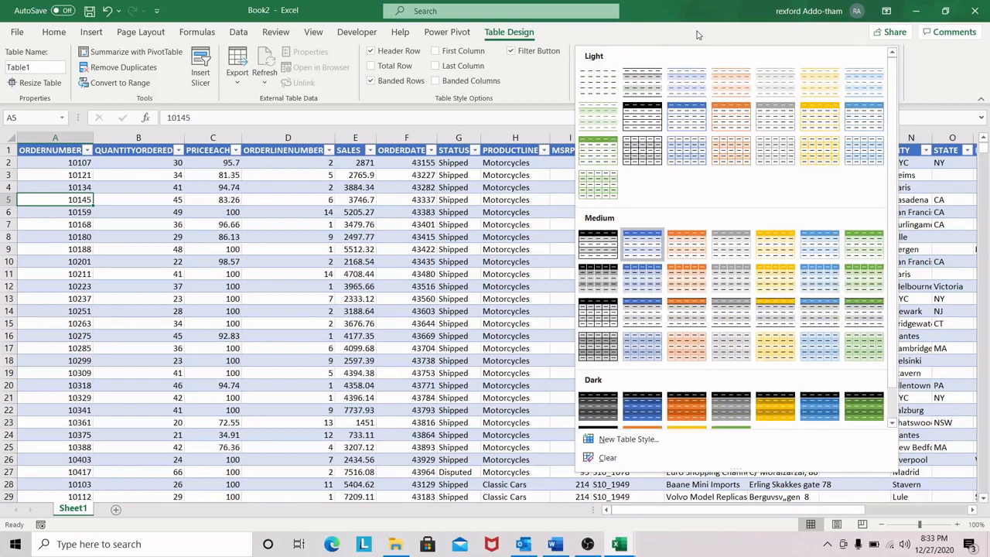
left_click(696, 34)
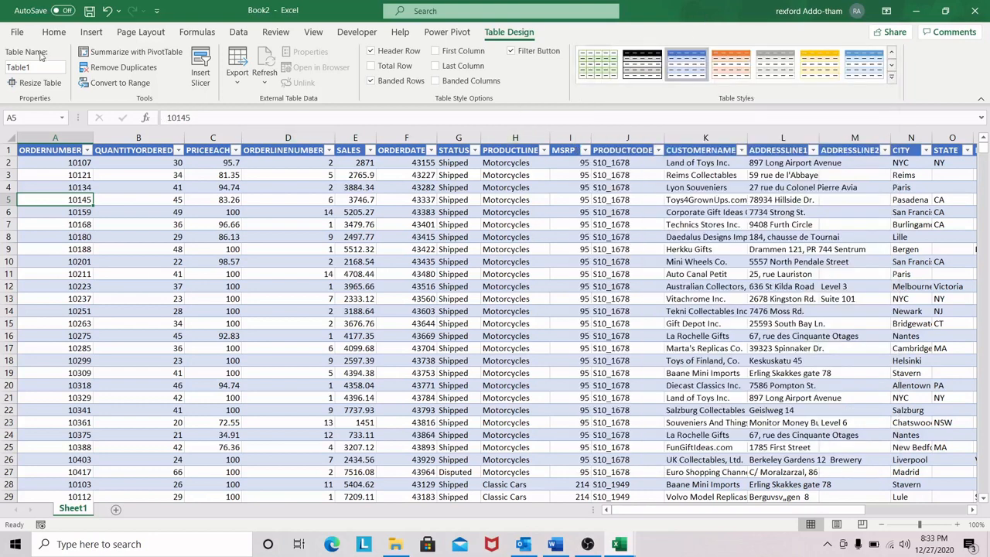
Step: Rename the sales data table as ordertable
left_click(40, 66)
double_click(33, 67)
key("BackSpace")
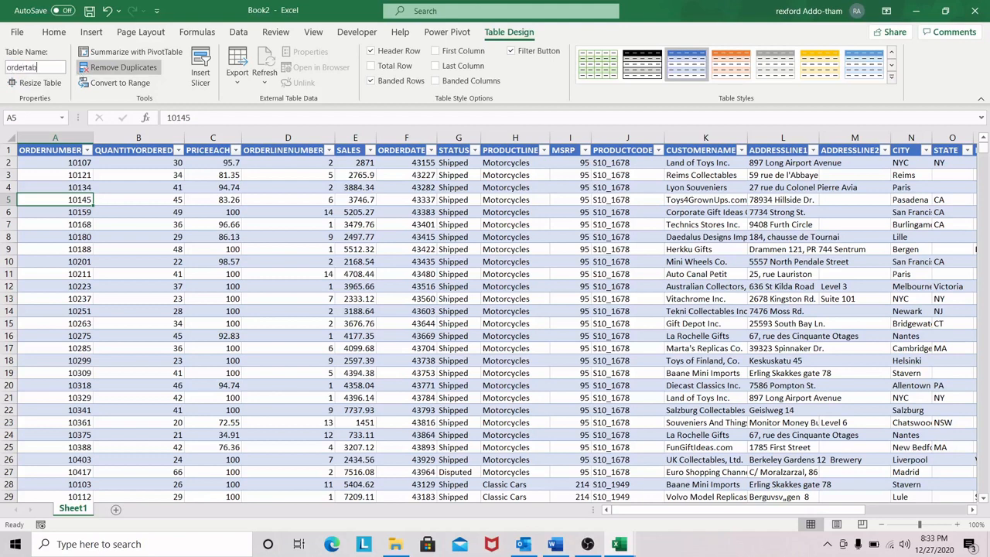
key("Return")
left_click(181, 273)
left_click(90, 213)
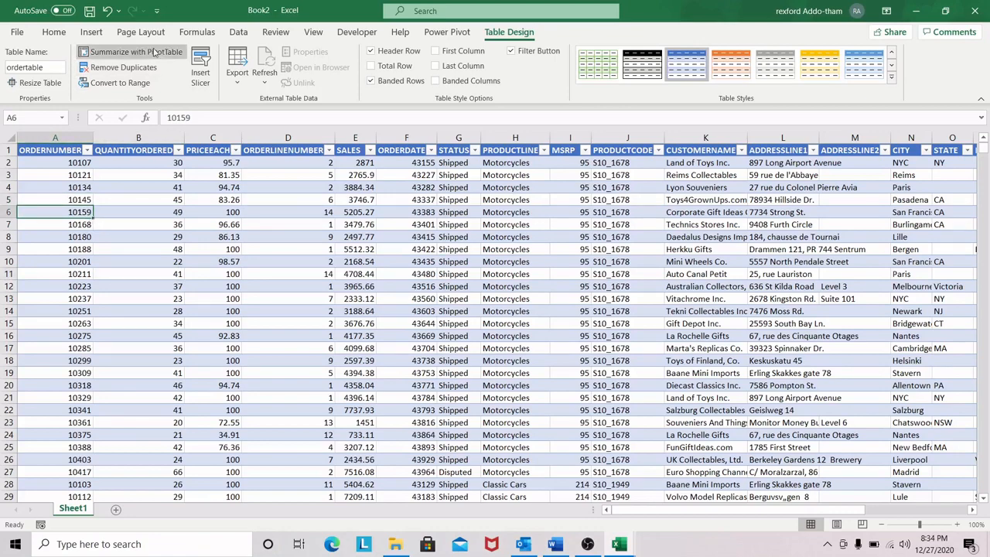
Step: Create a PivotTable from ordertable on a new worksheet
left_click(91, 32)
left_click(27, 62)
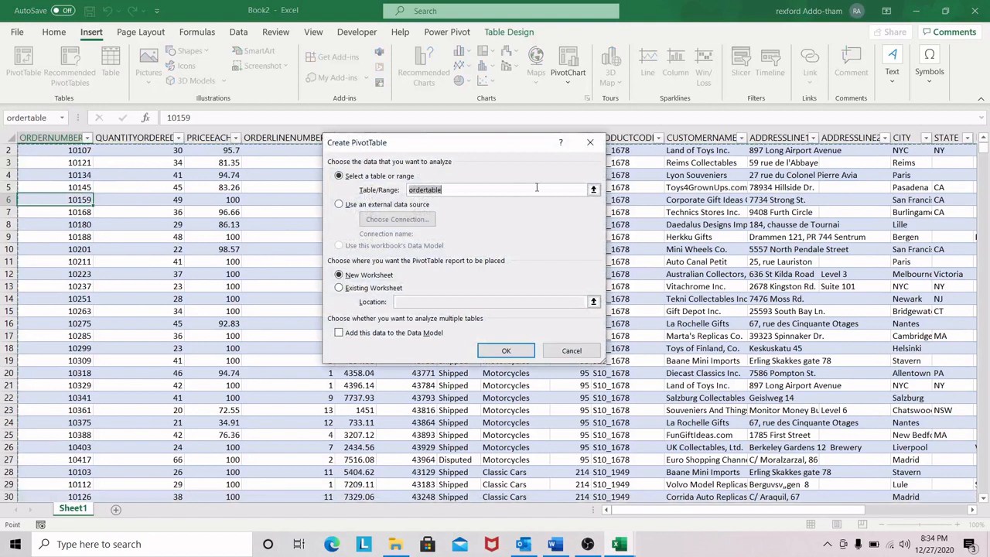
left_click(447, 189)
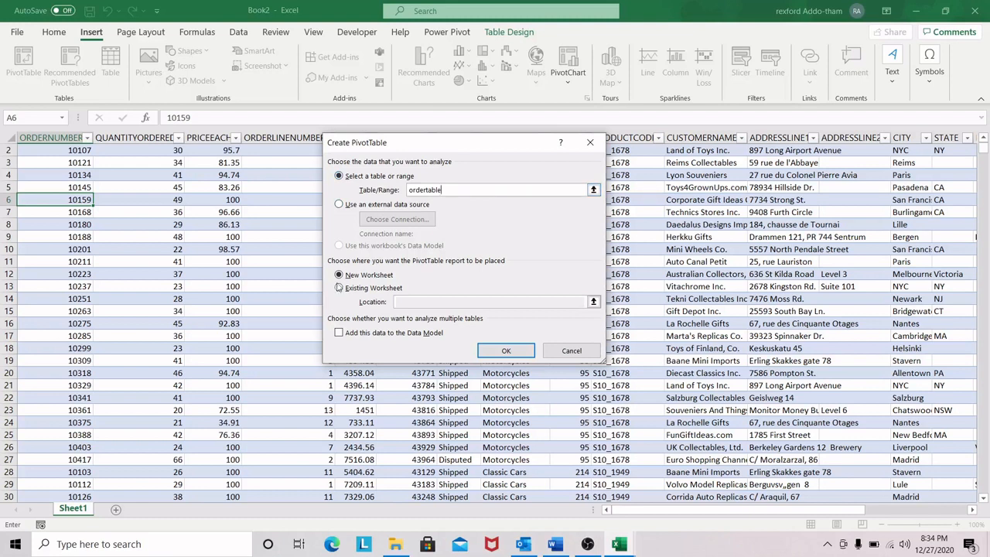
left_click_drag(454, 149, 443, 150)
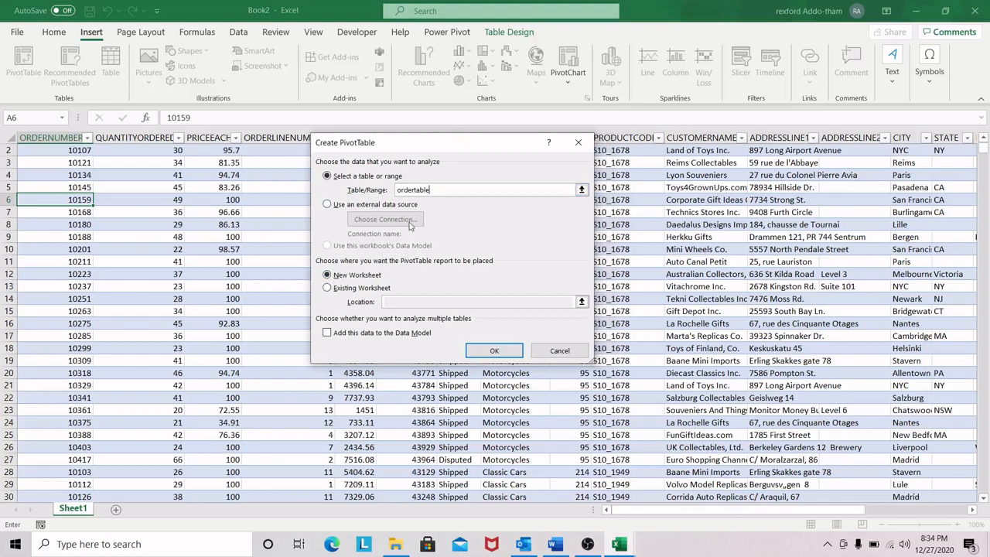
left_click(505, 352)
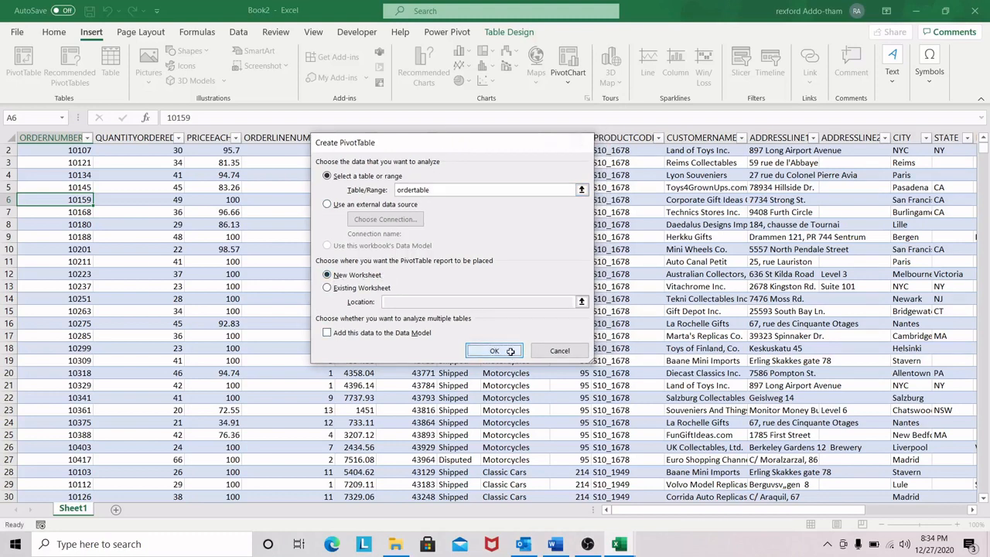
left_click(85, 177)
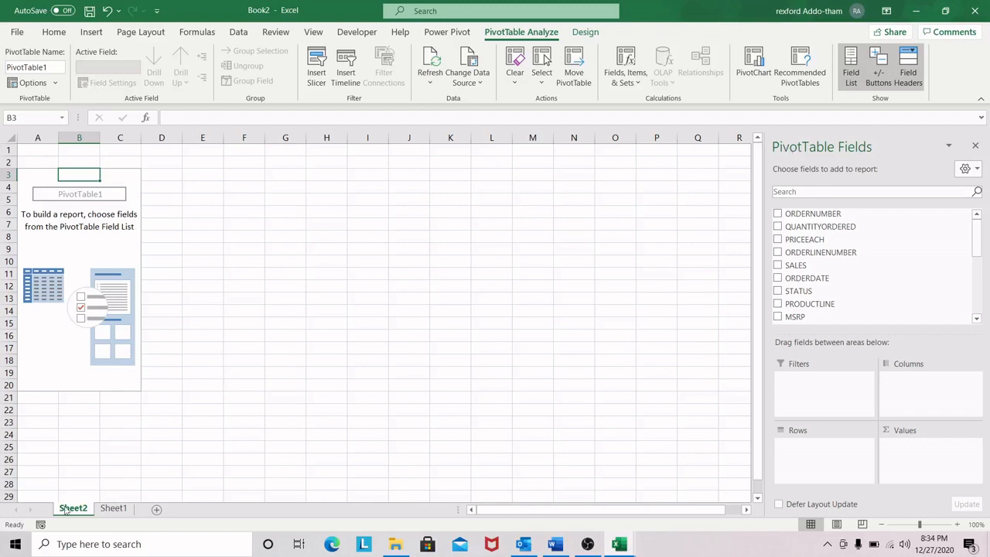
Step: Rename the new PivotTable worksheet as "sales by region"
left_click(89, 509)
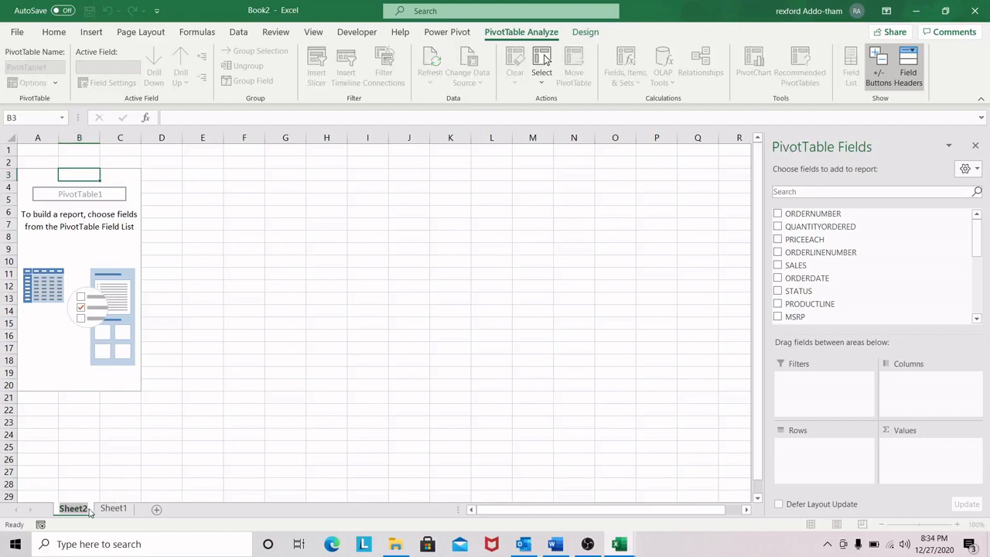
key("BackSpace")
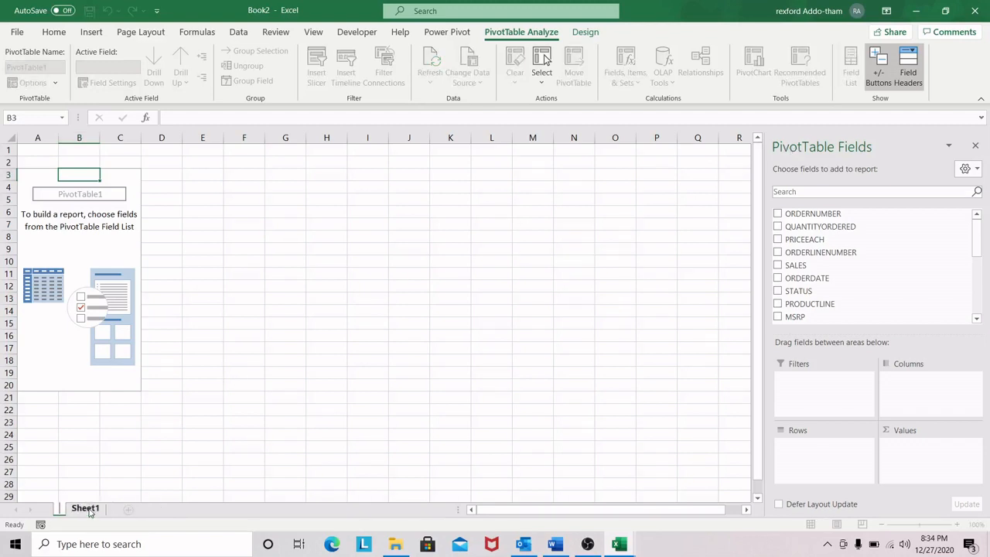
type("sales by re")
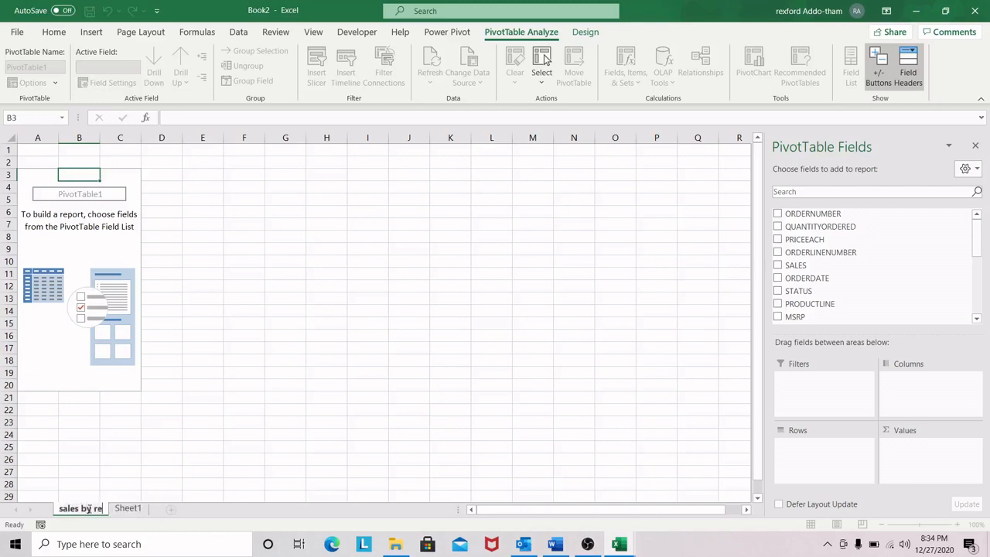
type("gion")
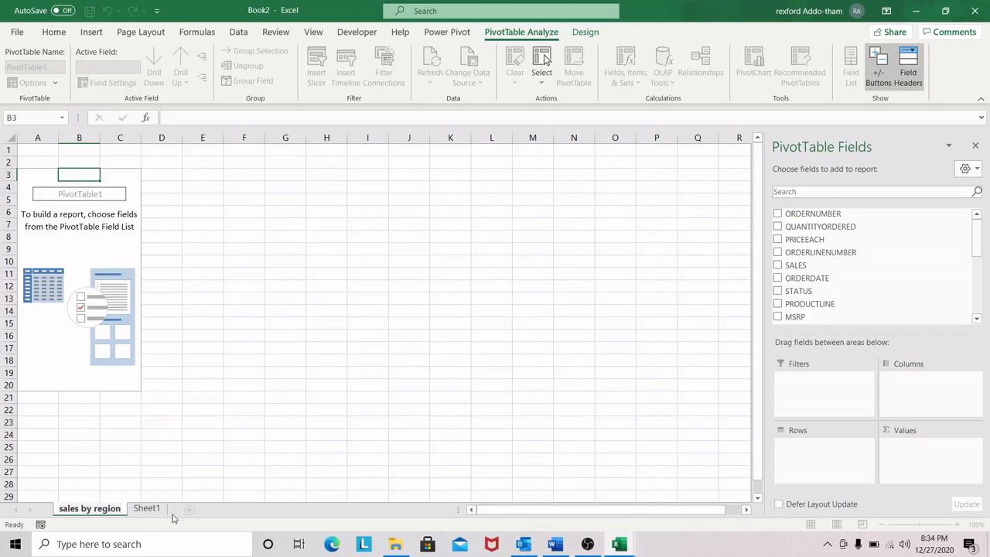
Step: Rename the source data worksheet Sheet1 as "data sheet"
left_click(147, 508)
double_click(155, 509)
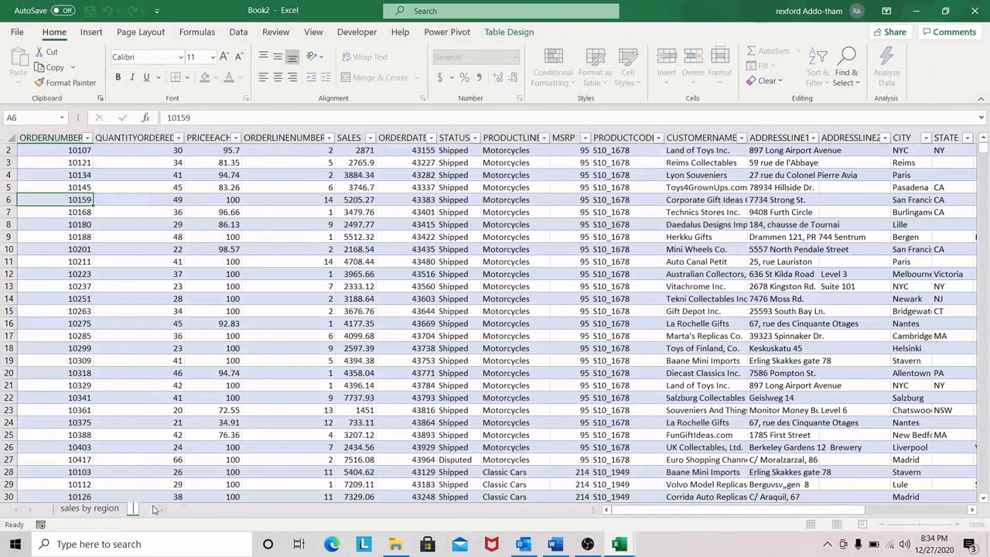
type("data sheet")
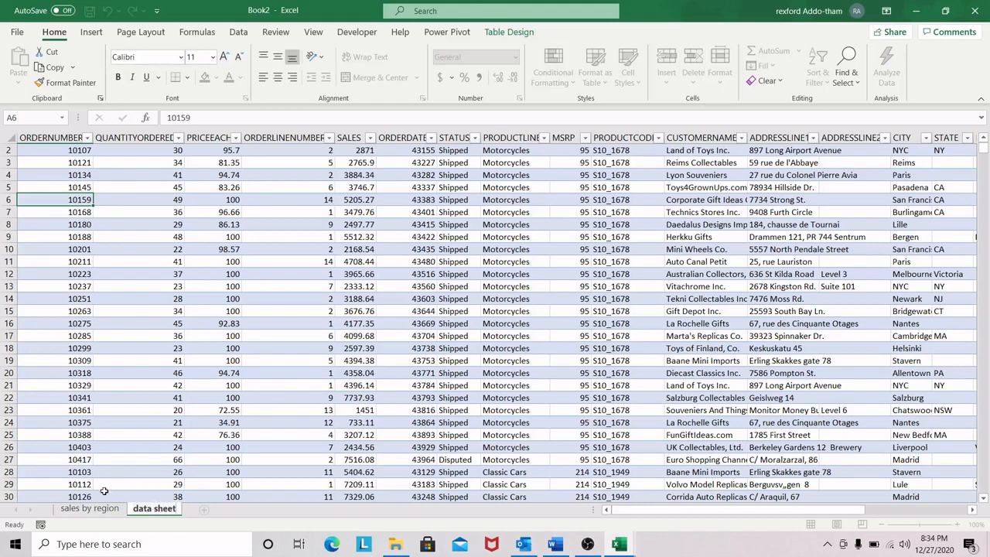
Step: On the sales by region sheet, add the TERRITORY field to the PivotTable's rows
left_click(89, 509)
left_click(78, 202)
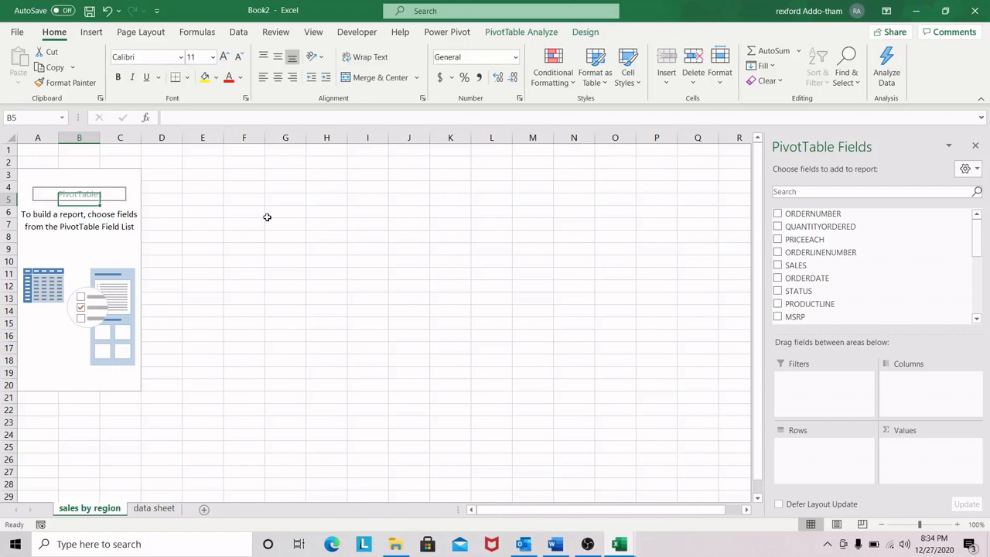
left_click(79, 189)
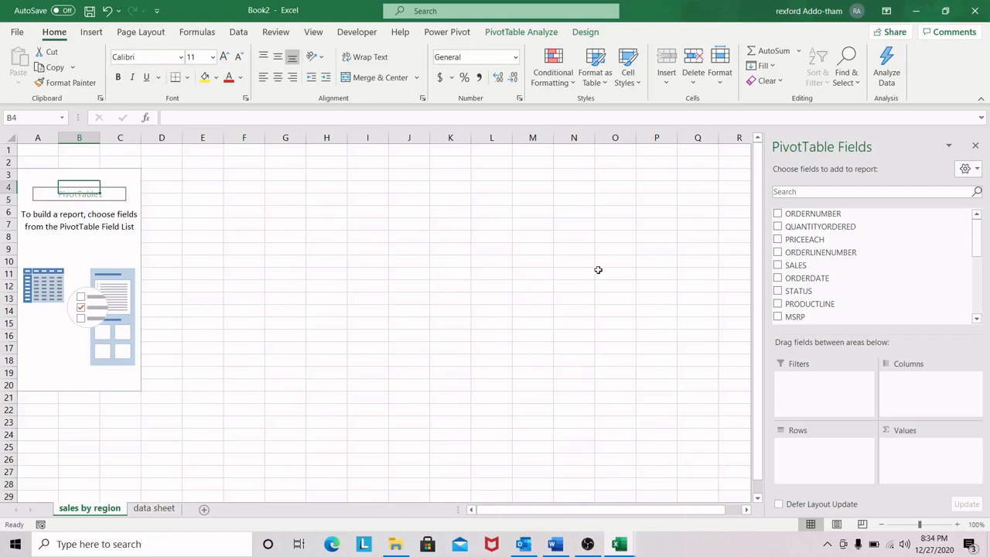
left_click_drag(977, 242, 986, 288)
left_click_drag(814, 286, 827, 453)
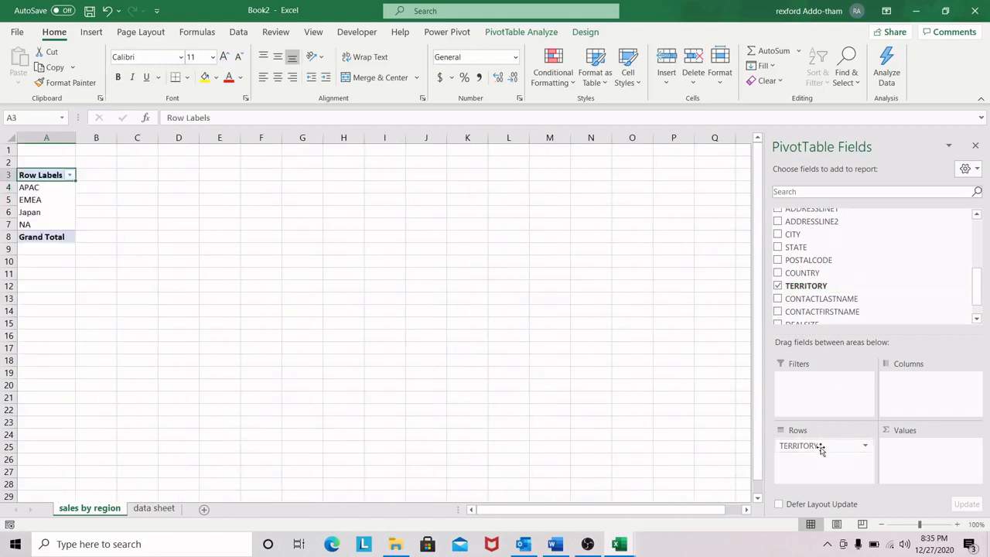
Step: Change the PivotTable's Row Labels header in cell A3 to Region
left_click(52, 188)
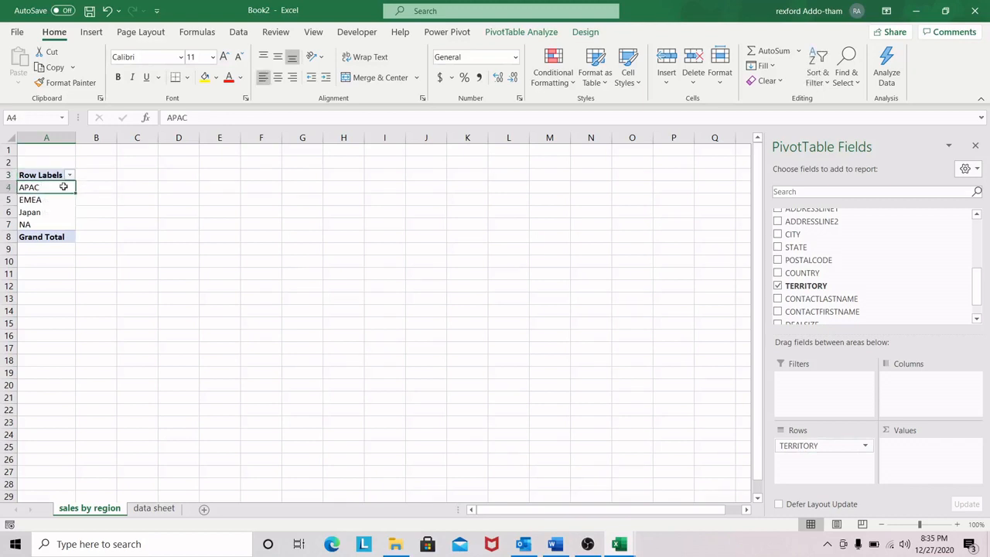
left_click(42, 176)
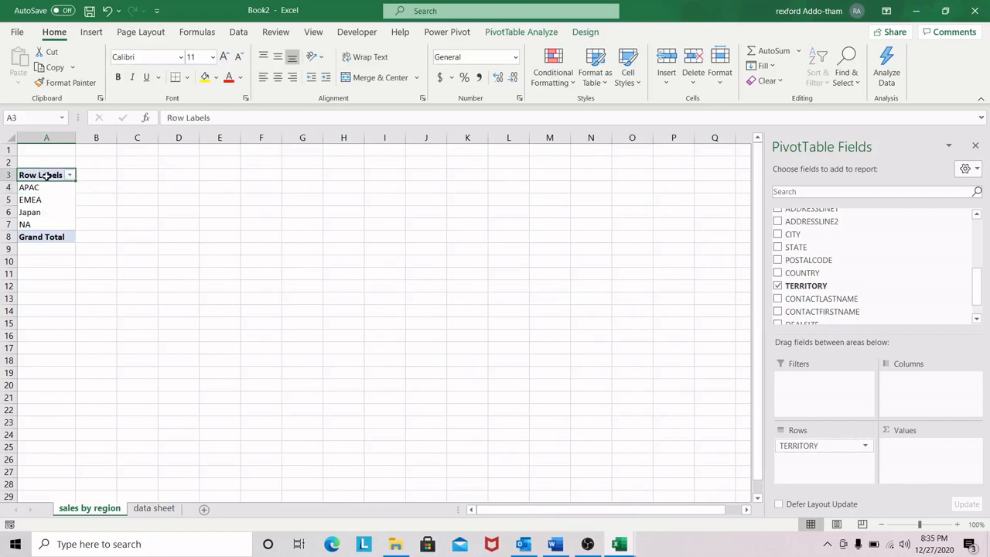
key("BackSpace")
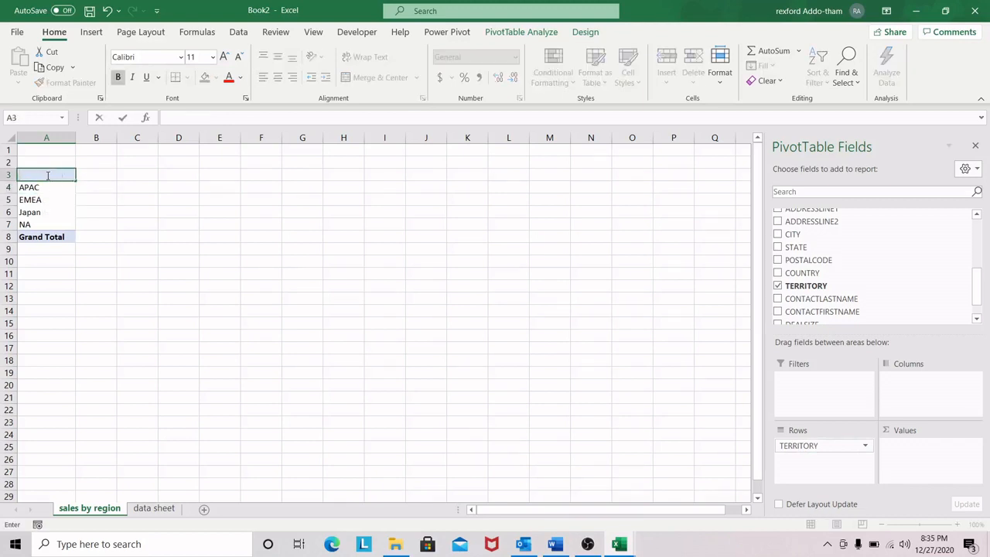
key("Caps_Lock")
type("Terr")
key("BackSpace")
key("BackSpace")
key("BackSpace")
key("BackSpace")
type("R")
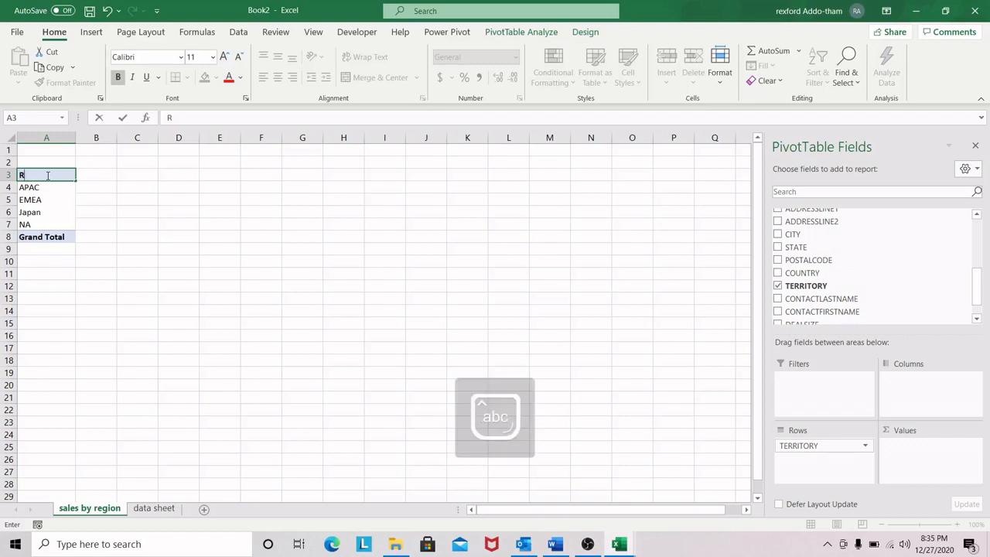
type("egion")
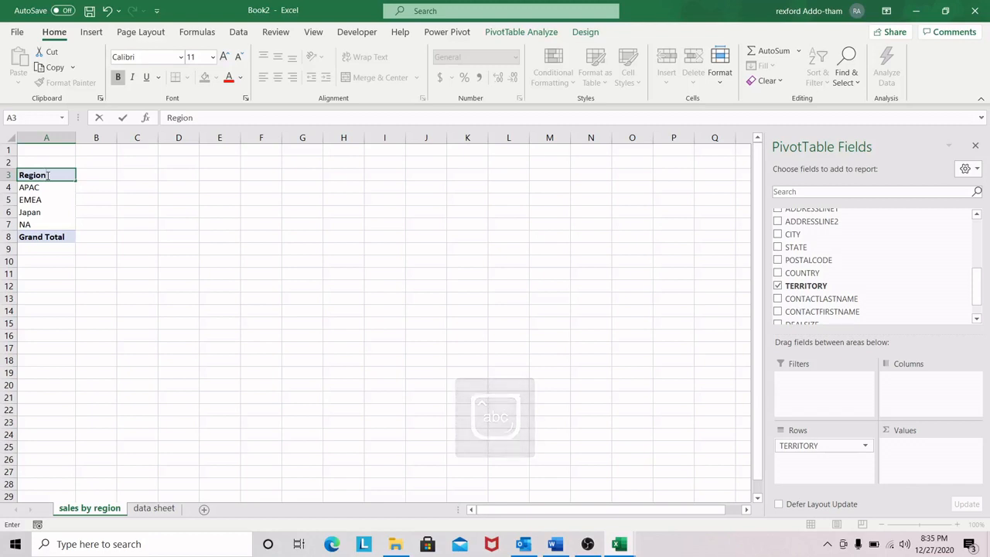
left_click(48, 212)
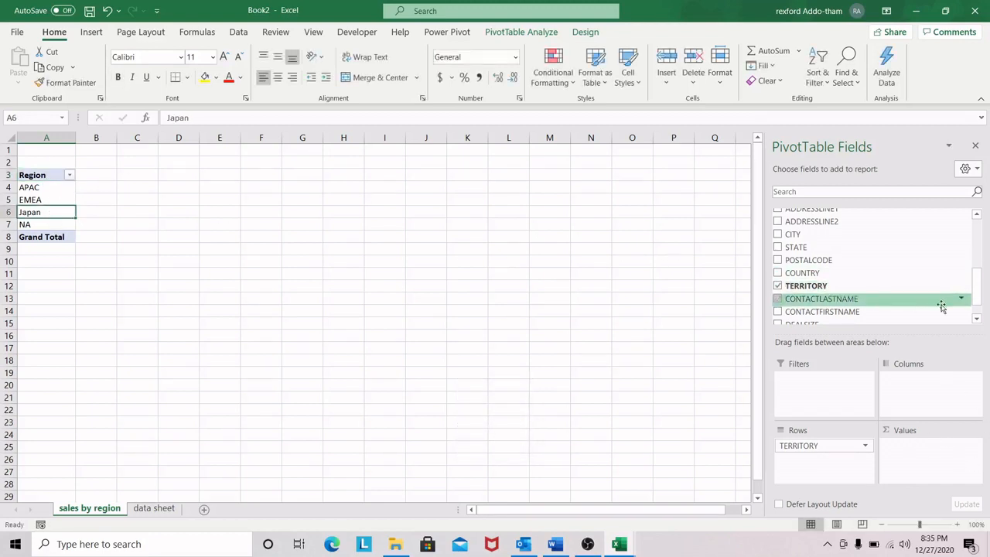
Step: Add the SALES field to the PivotTable's values as a sum
left_click_drag(976, 301, 977, 250)
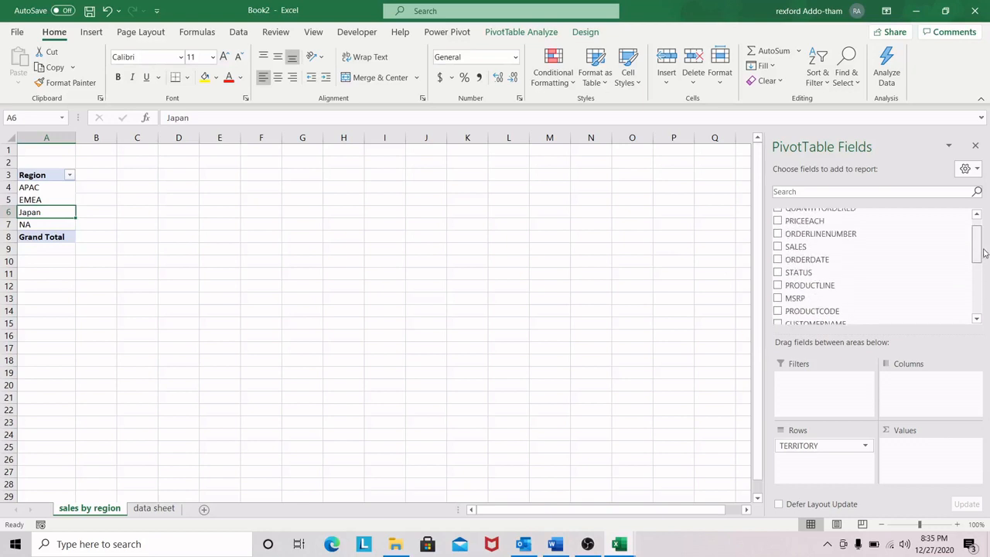
left_click_drag(797, 246, 937, 444)
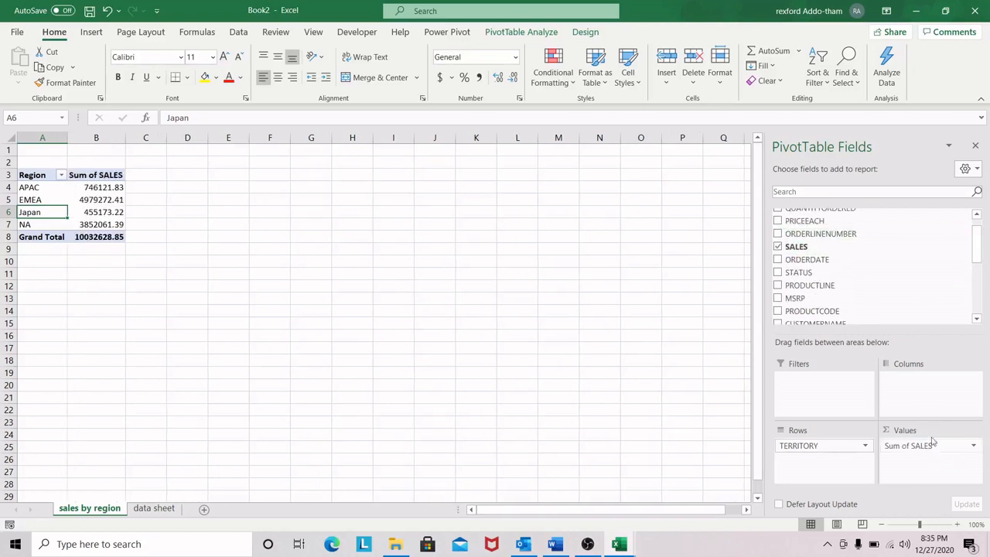
Step: Format the four regional sales values in B4:B7 with no decimal places
left_click(97, 187)
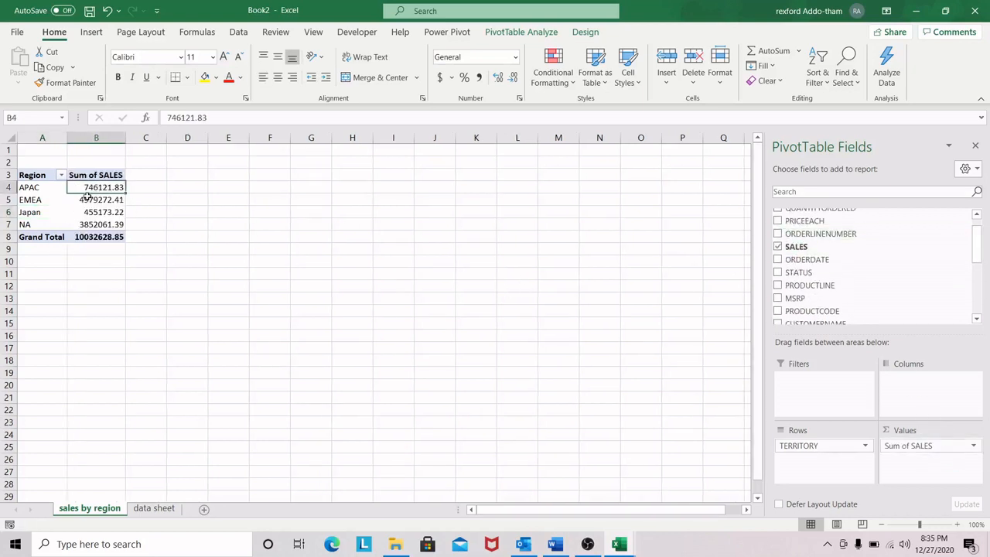
left_click_drag(102, 189, 96, 224)
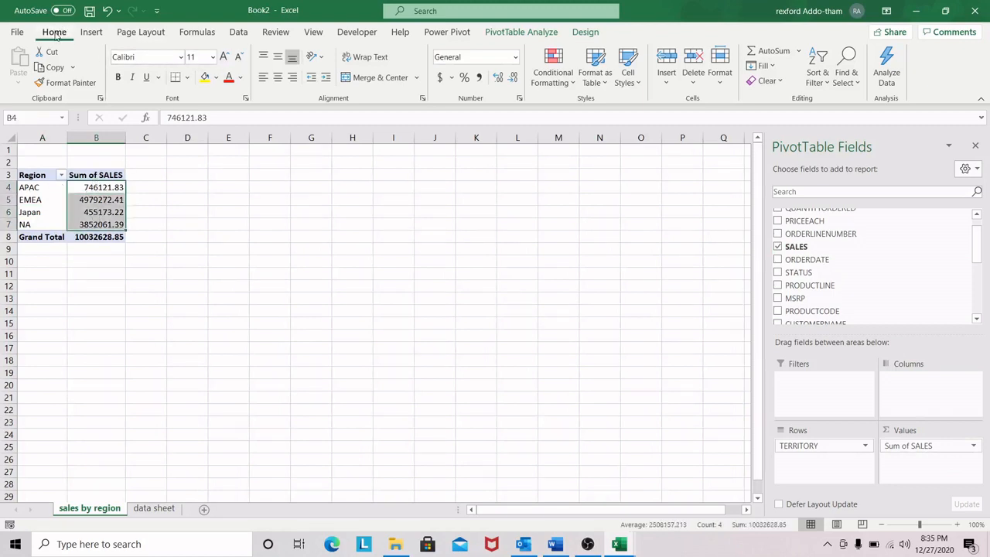
left_click(512, 78)
left_click(512, 79)
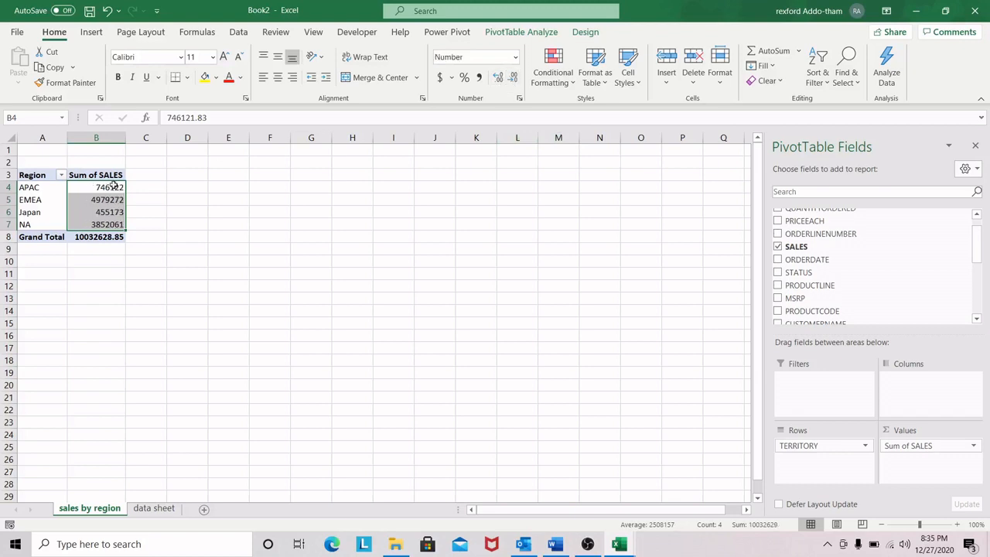
left_click(112, 213)
left_click(122, 190)
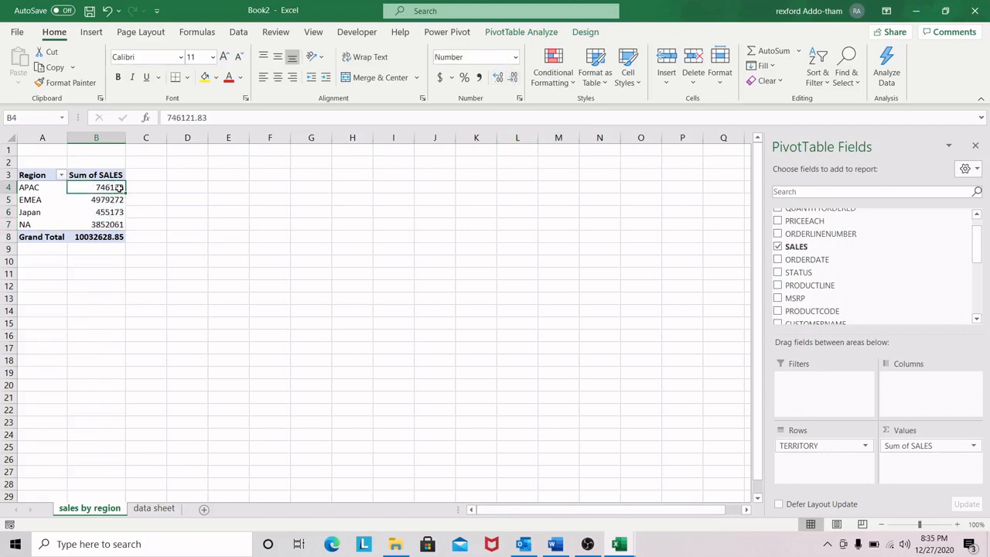
left_click_drag(116, 187, 112, 225)
left_click(169, 209)
left_click(108, 211)
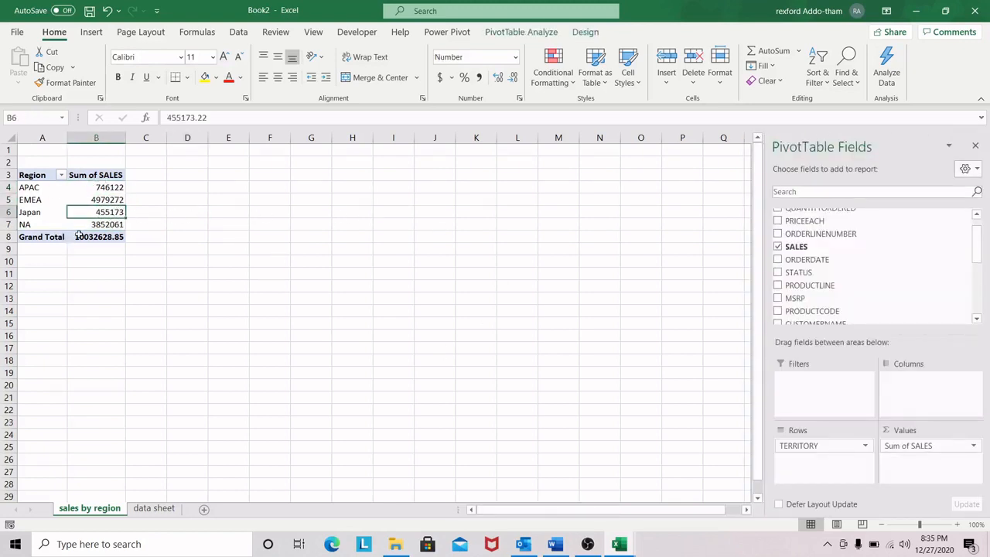
Step: Insert a 2-D pie PivotChart from the sales by region PivotTable and place it beside the table
left_click(90, 33)
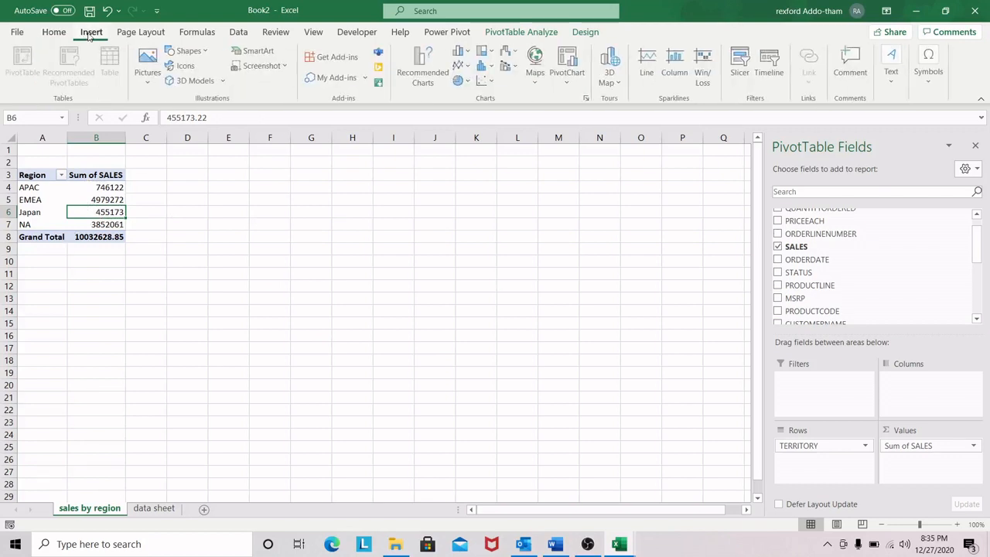
left_click(468, 82)
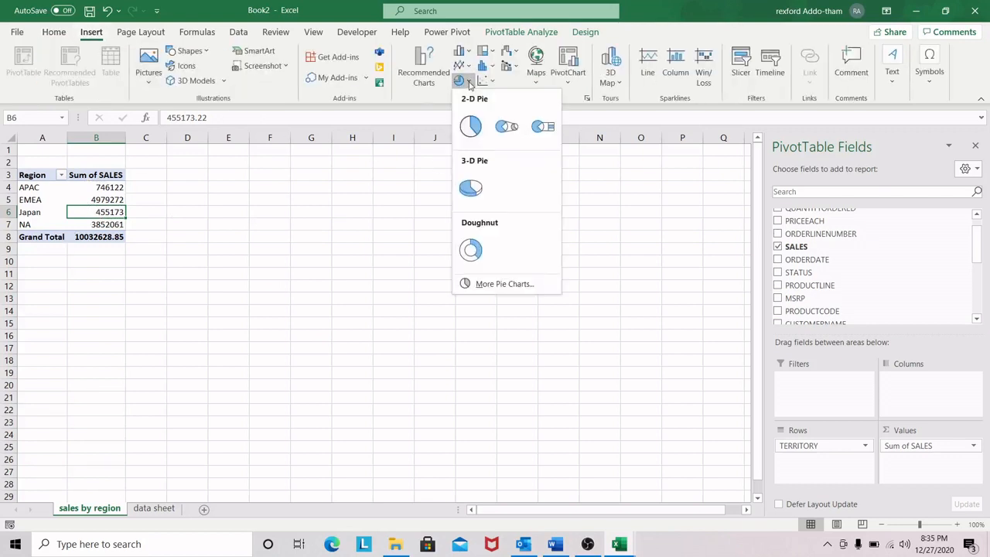
left_click(470, 126)
left_click_drag(475, 238, 482, 217)
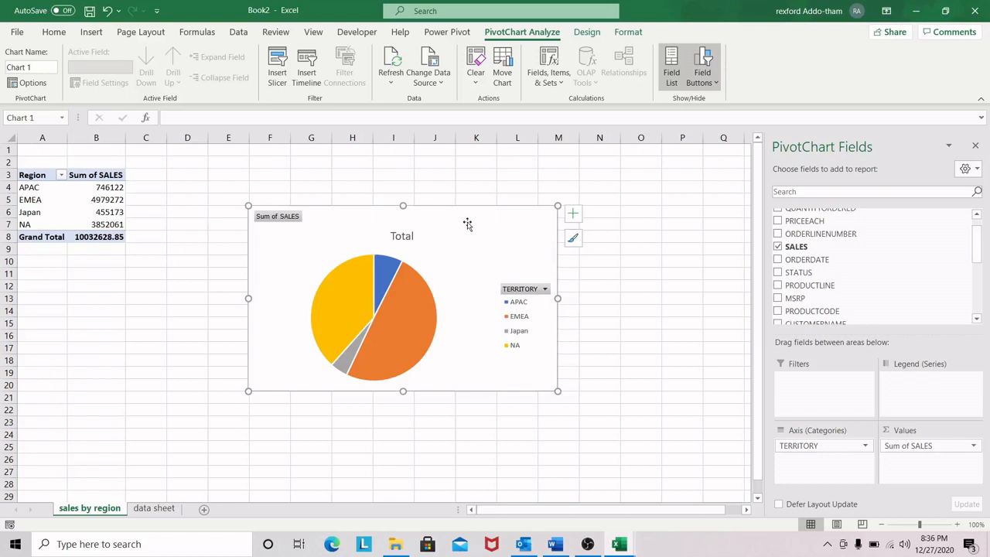
left_click(586, 32)
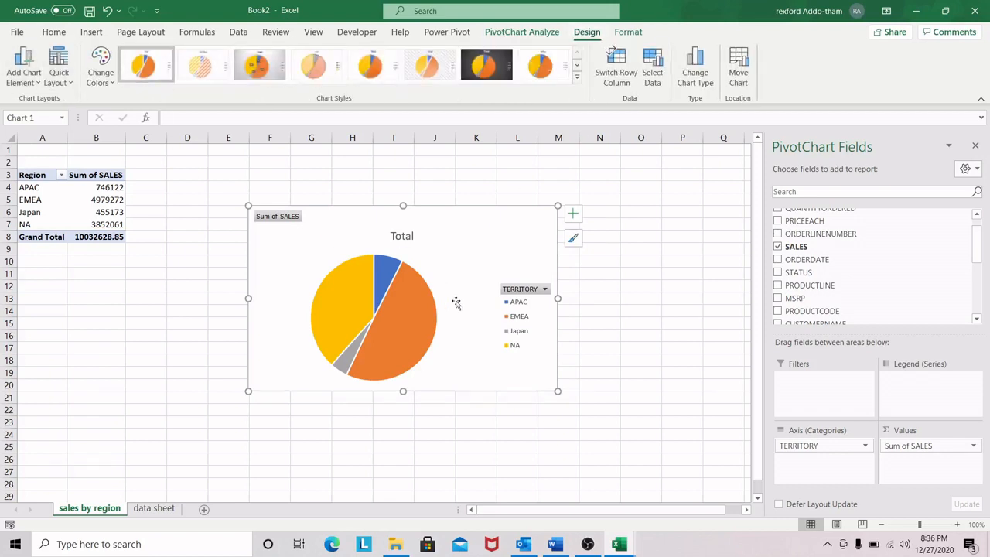
left_click_drag(485, 227, 487, 232)
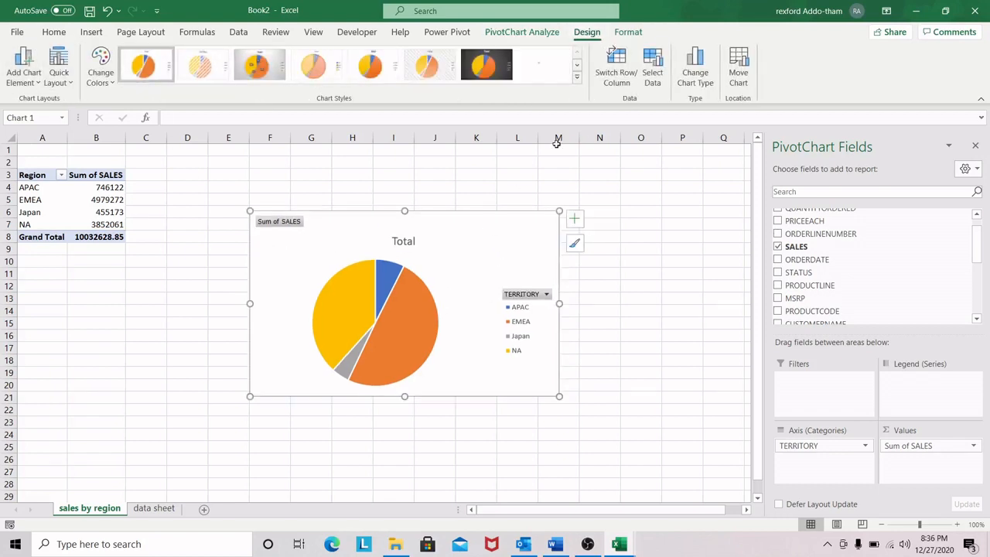
Step: Change the sales by region chart's type from 2-D pie to 3-D Pie
left_click(575, 77)
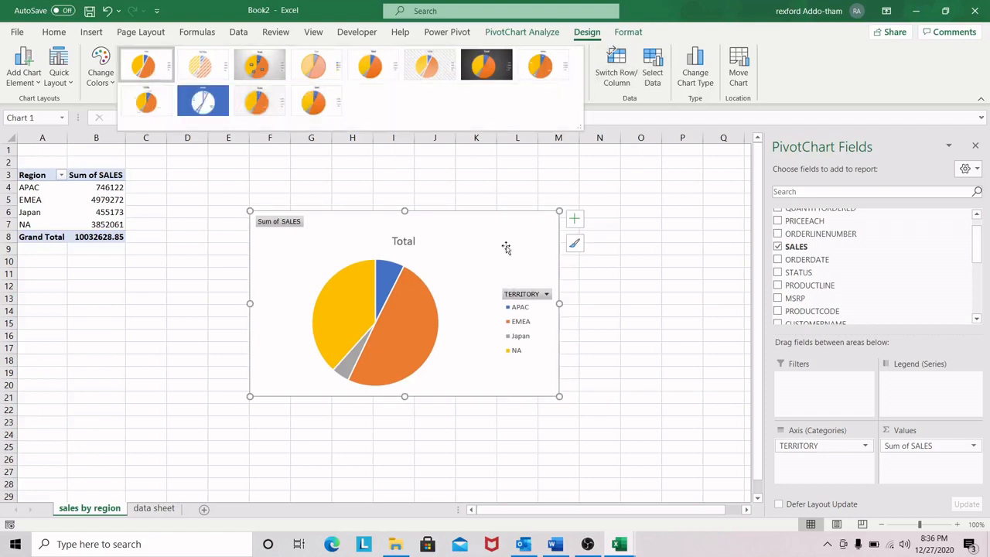
left_click(497, 226)
right_click(497, 227)
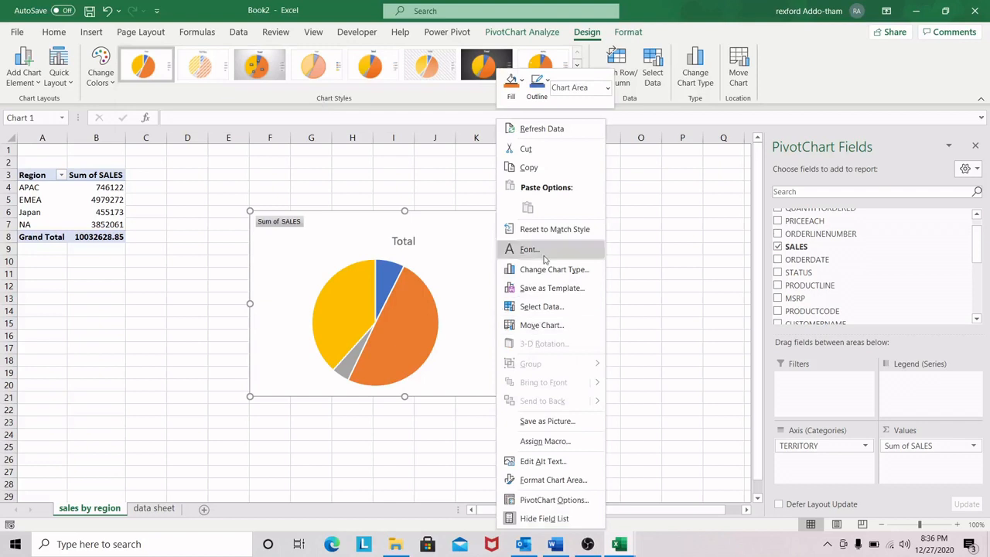
left_click(551, 270)
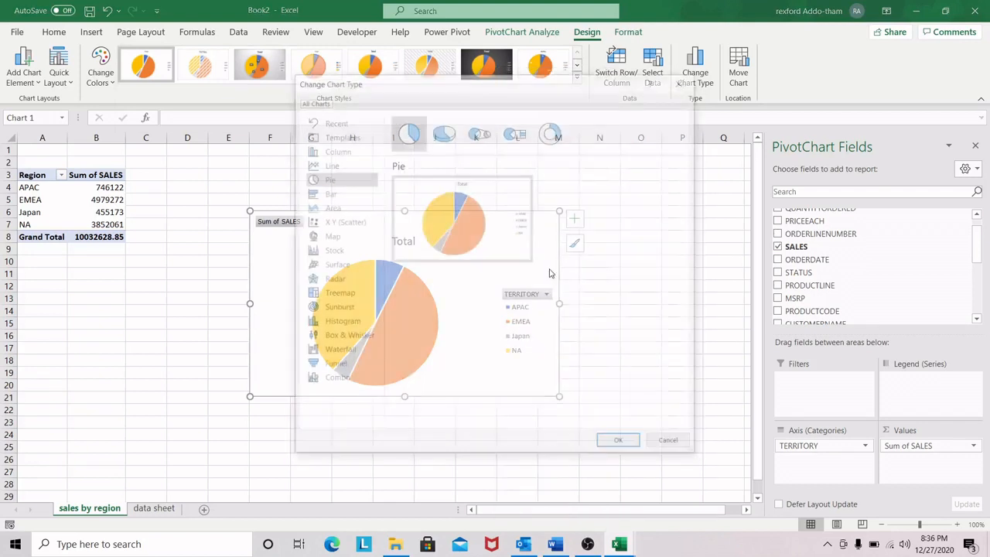
left_click(444, 135)
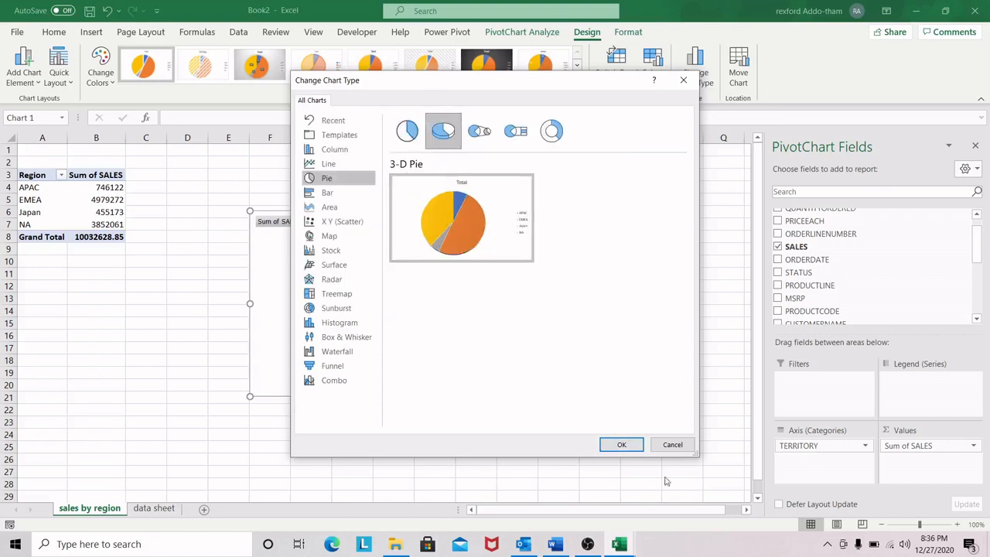
left_click(623, 445)
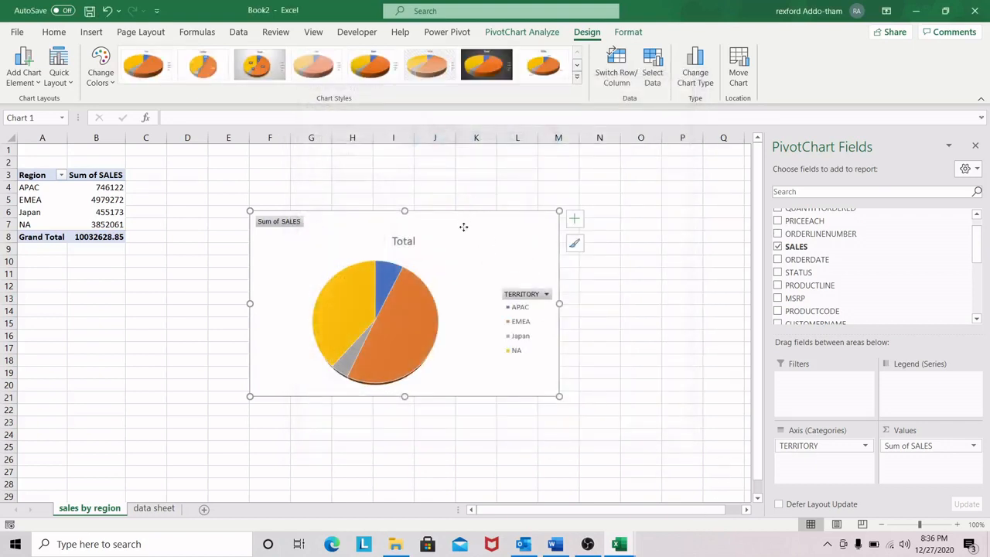
Step: Apply the first chart style to the 3-D pie, then reposition the chart and make it slightly smaller
left_click_drag(463, 227, 480, 227)
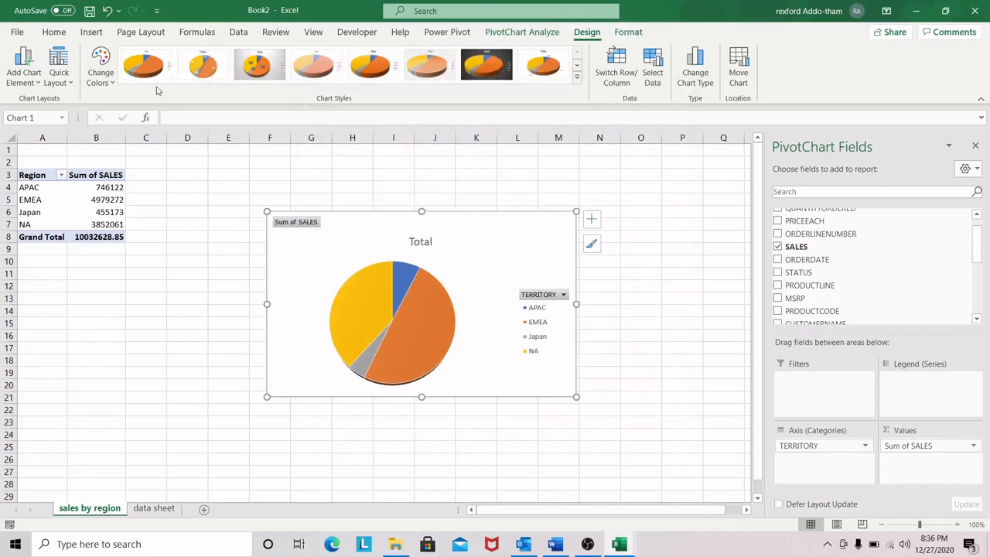
left_click(146, 65)
left_click_drag(477, 230, 446, 230)
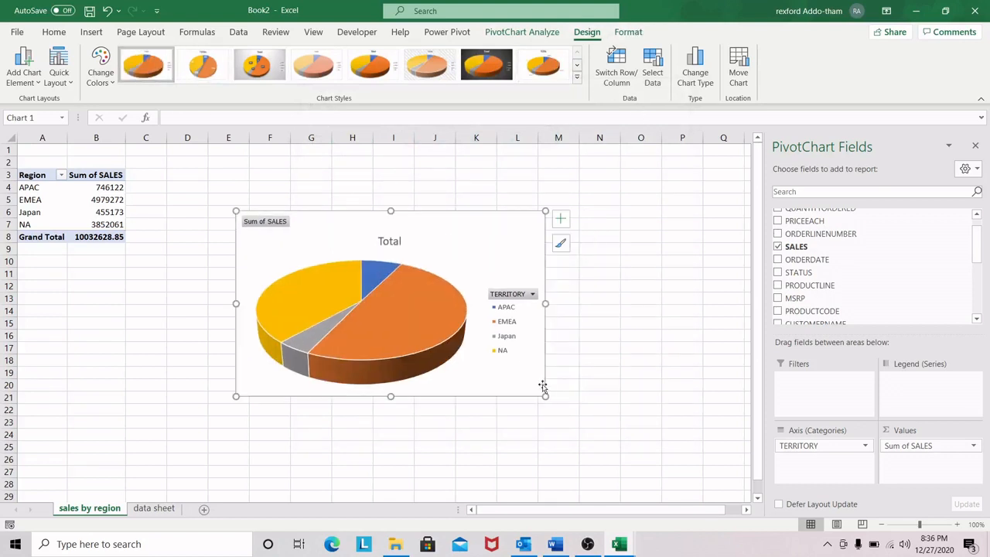
left_click_drag(544, 396, 515, 383)
Step: Change the pie chart's title to "sales by region", shift it slightly, and make the chart a little taller
left_click(529, 220)
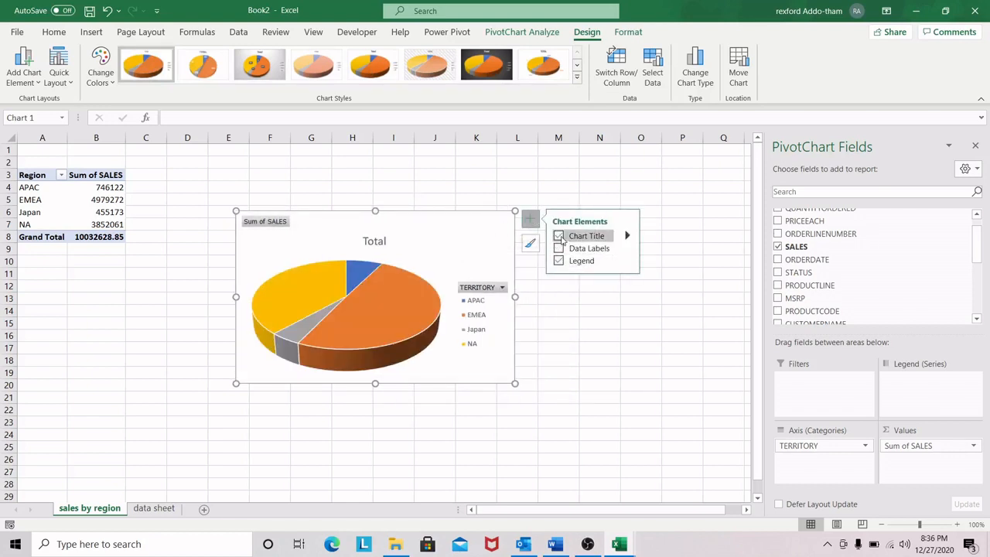
left_click(558, 237)
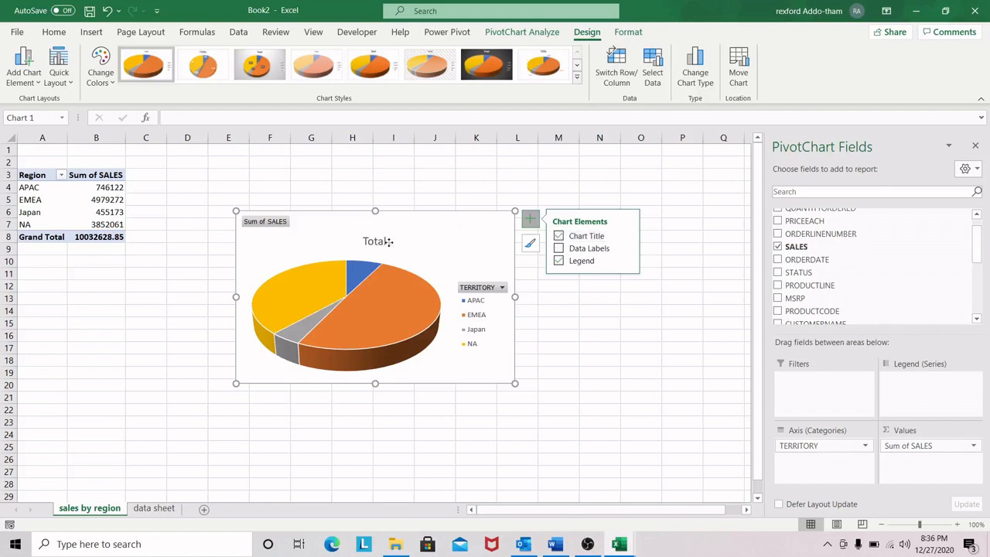
left_click(381, 241)
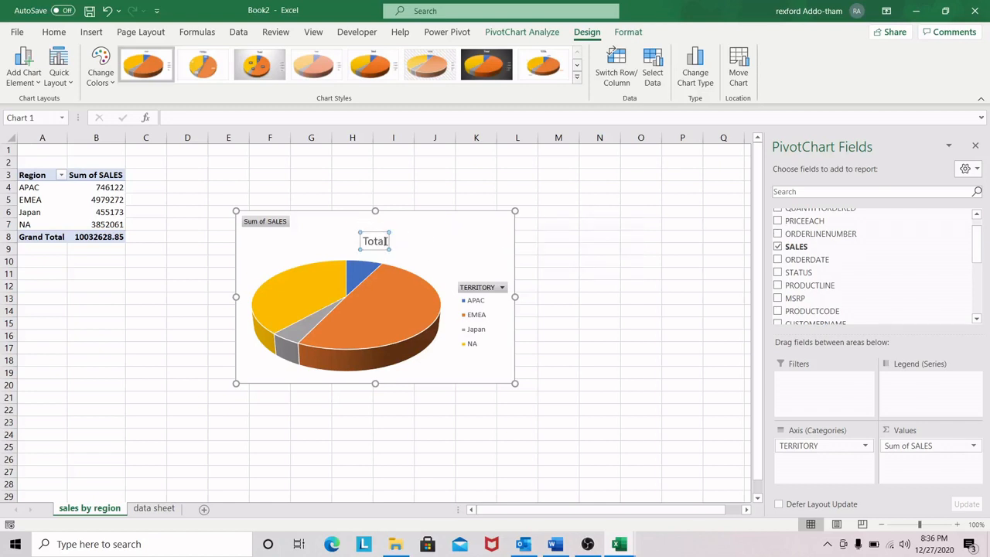
key("BackSpace")
key("BackSpace")
key("BackSpace")
key("BackSpace")
type("sales")
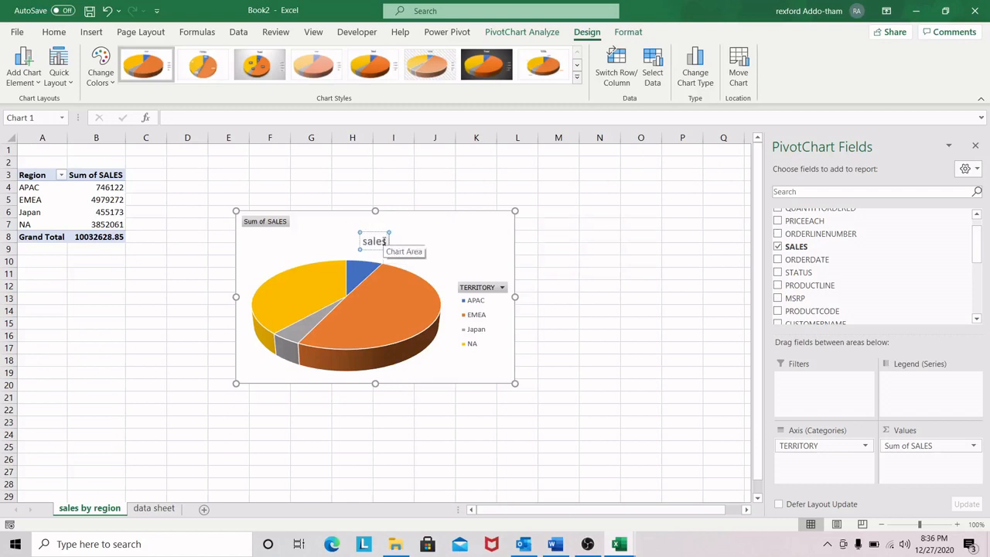
type(" by region")
key("Return")
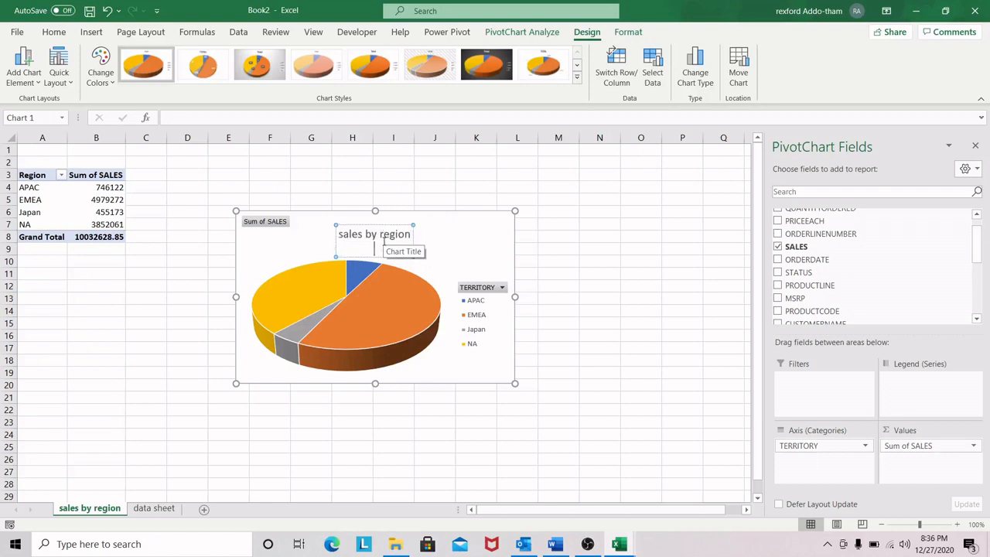
left_click(415, 257)
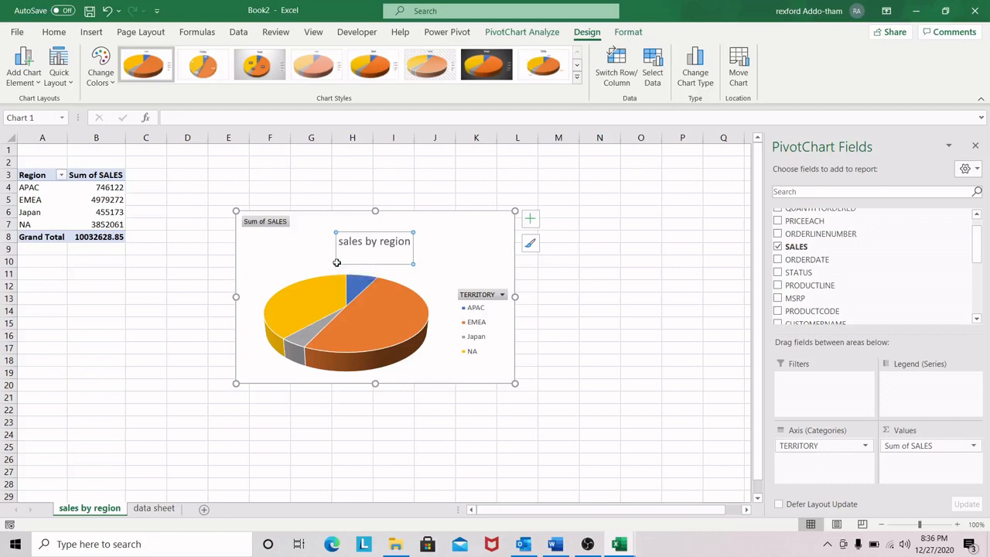
left_click_drag(370, 232, 361, 229)
left_click(475, 252)
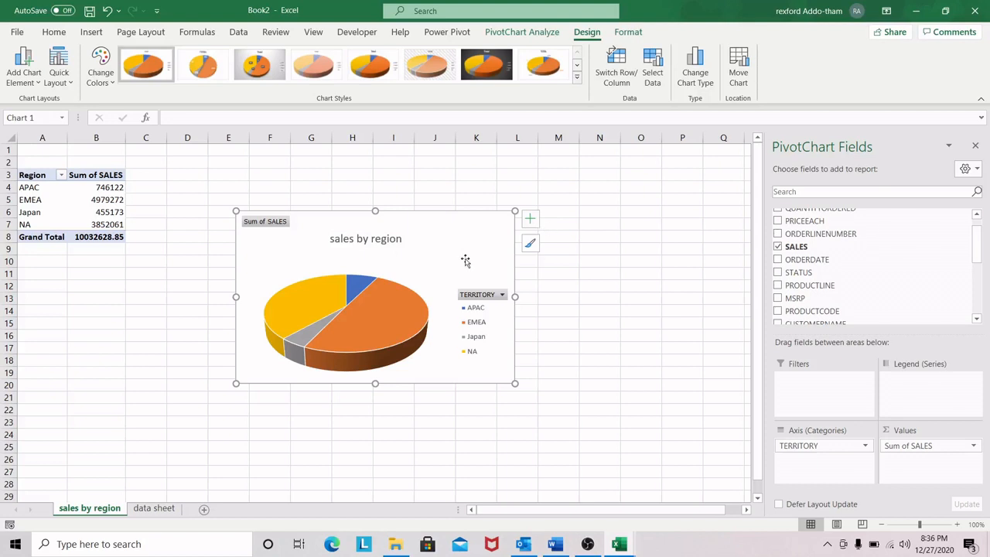
left_click_drag(379, 387, 377, 407)
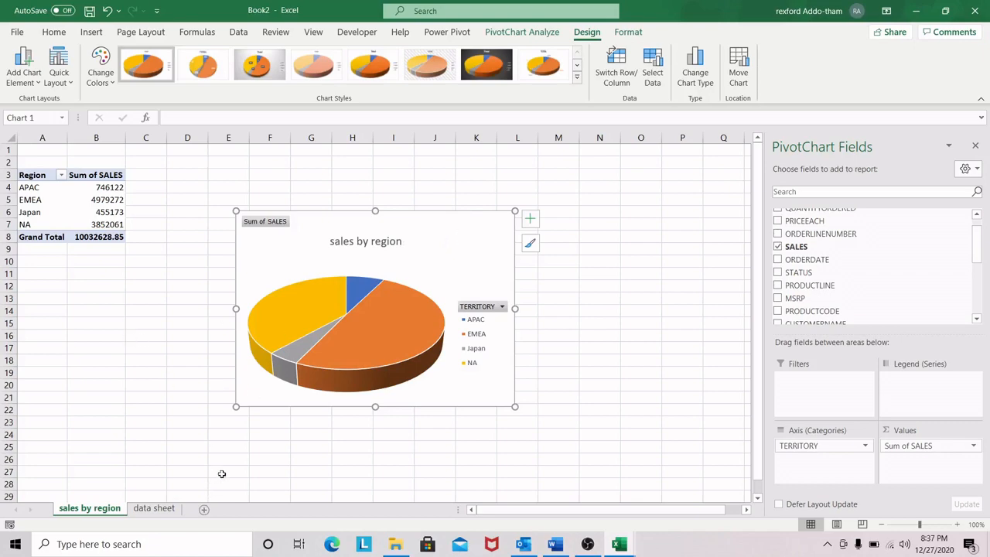
Step: Add a new worksheet after the data sheet and name it "total sales by country"
key("ctrl+Page_Down")
left_click(206, 511)
double_click(202, 508)
key("BackSpace")
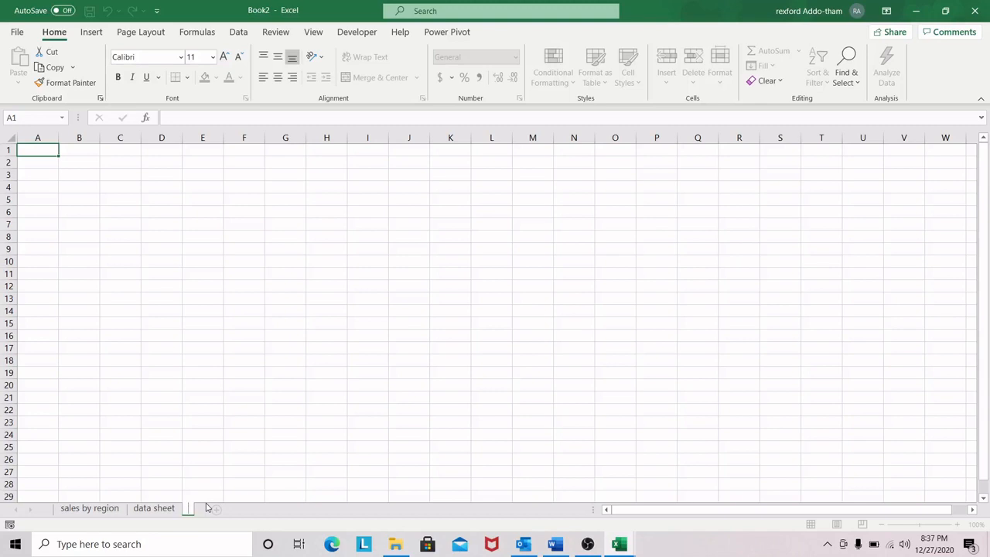
type("total sales by country")
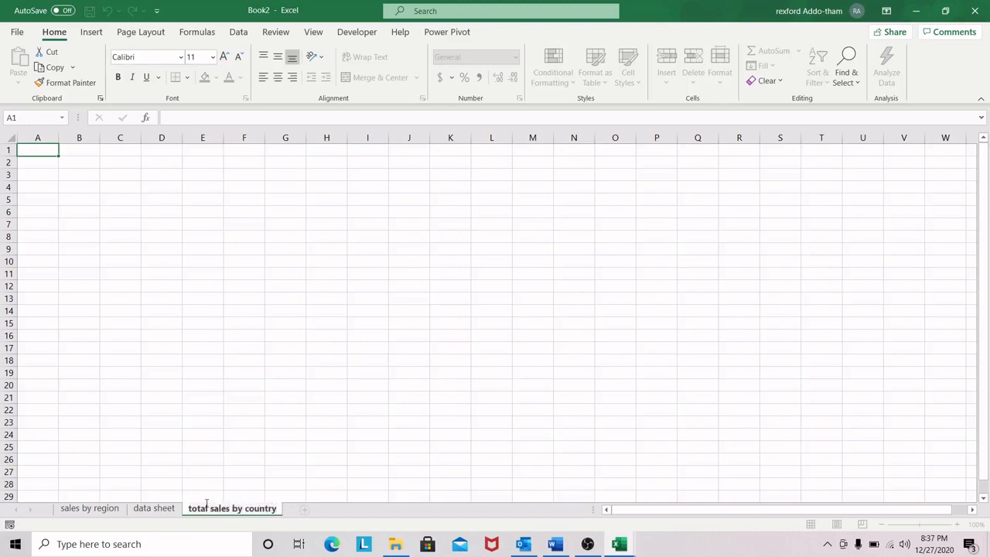
Step: Create a PivotTable from ordertable at cell A2 of the total sales by country sheet
left_click(52, 171)
left_click(48, 162)
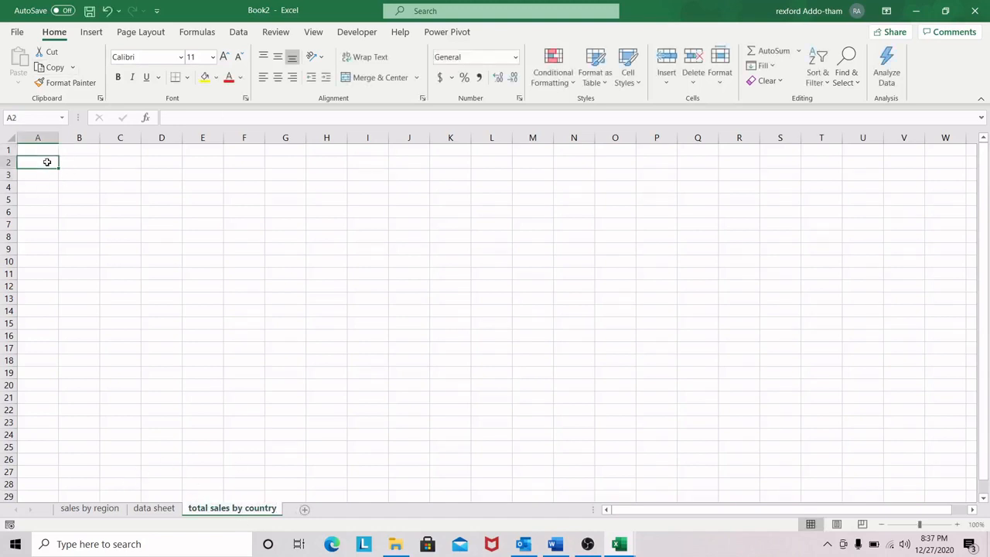
left_click(95, 33)
left_click(23, 66)
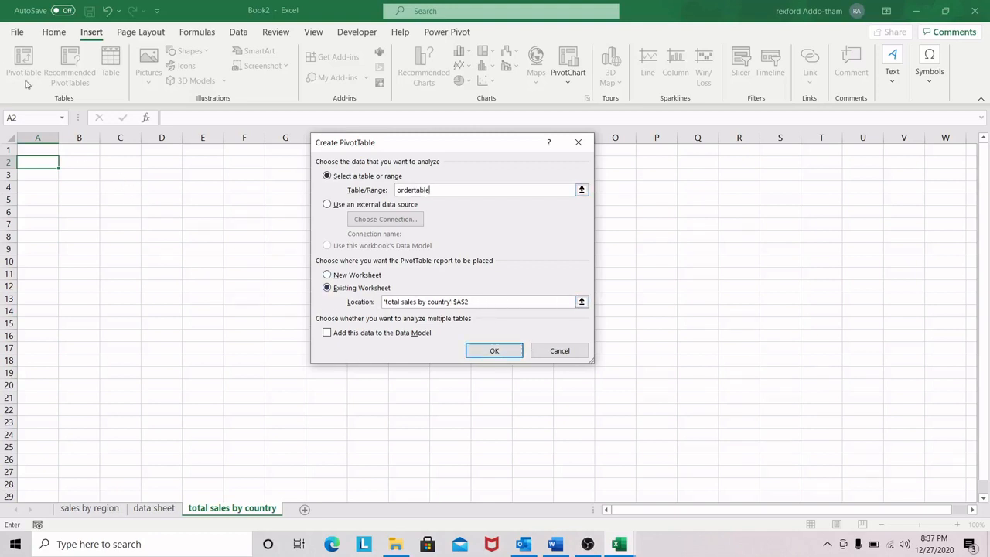
left_click(489, 351)
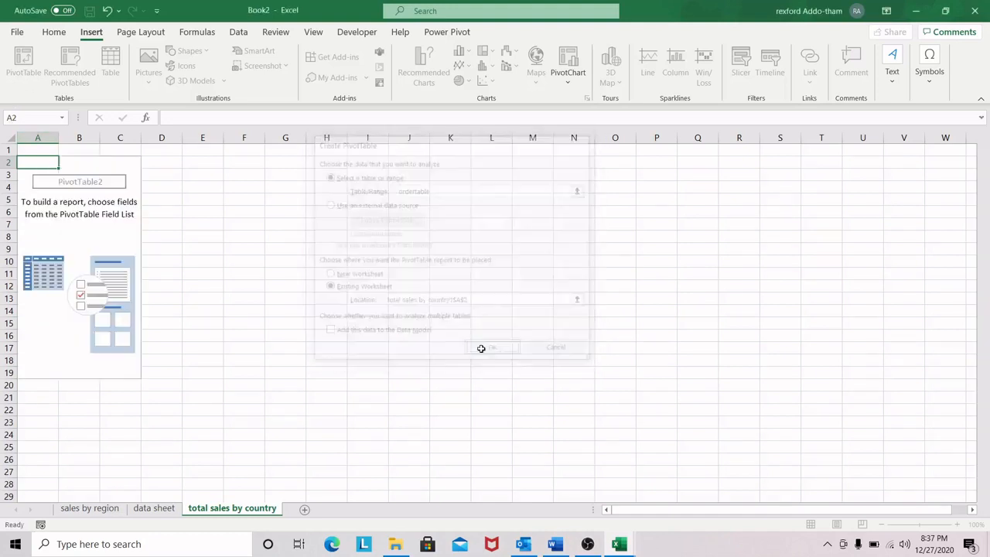
Step: Add the COUNTRY field to the new PivotTable's rows and the SALES field to its values as a sum
left_click(88, 191)
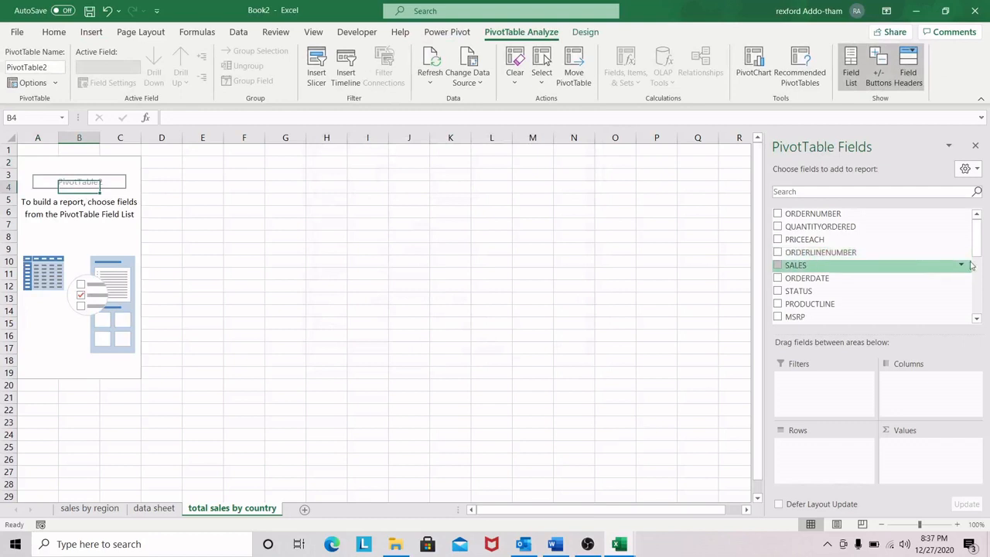
left_click_drag(978, 240, 976, 283)
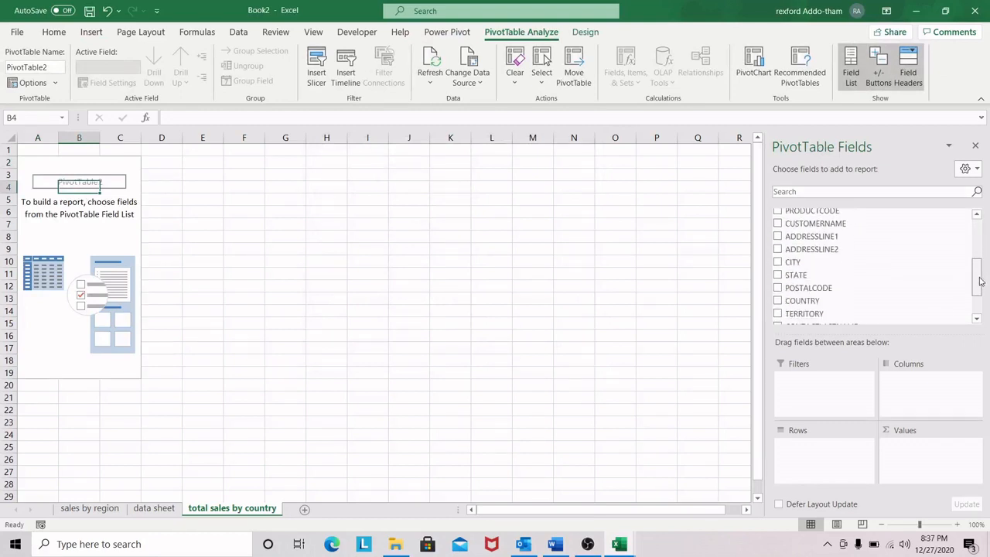
left_click_drag(828, 304, 822, 452)
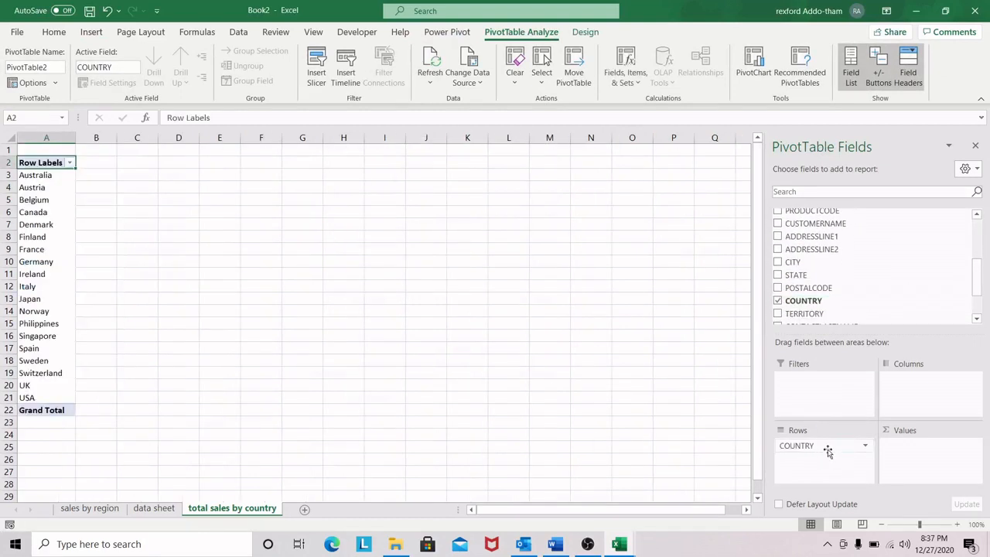
scroll(802, 240, "up", 3)
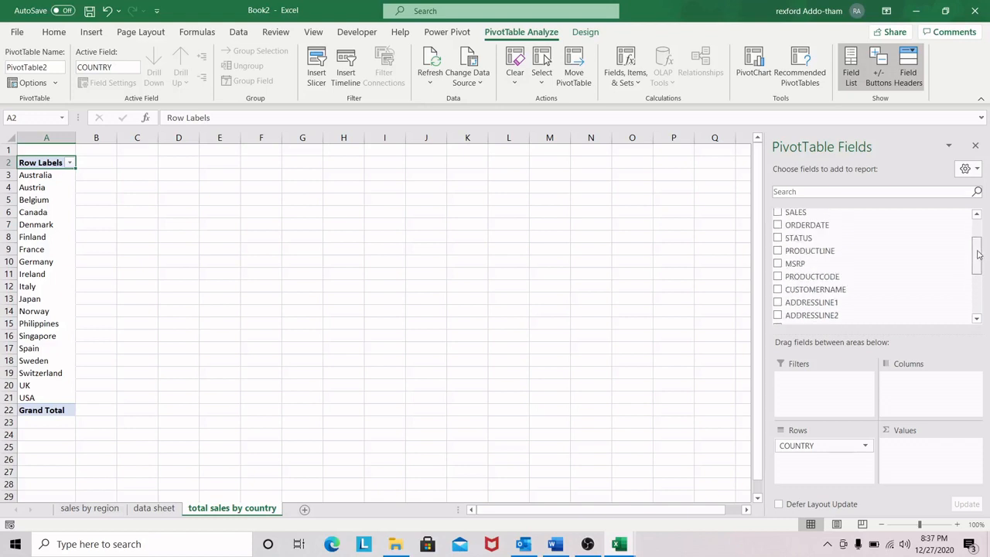
left_click_drag(802, 241, 937, 458)
left_click(48, 214)
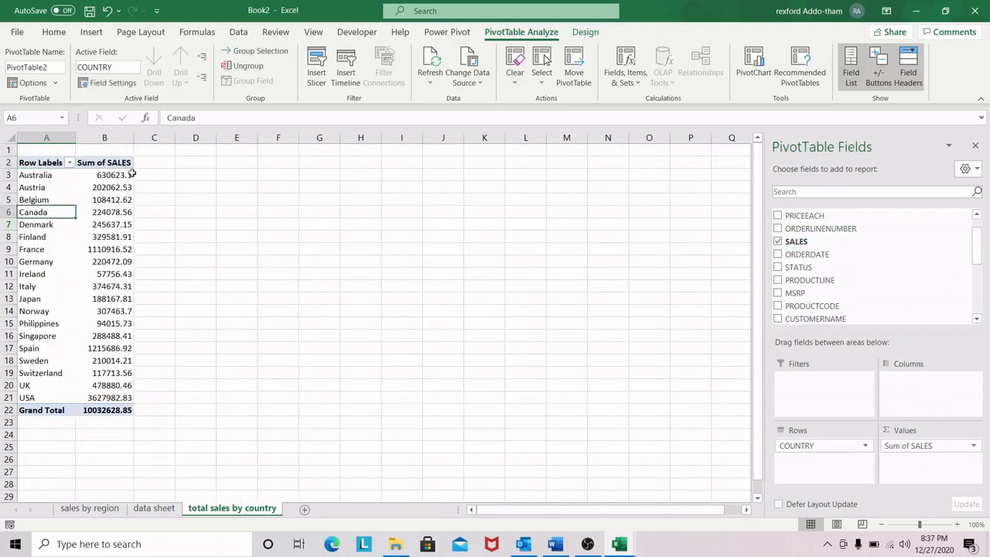
Step: Rename the PivotTable's Row Labels header in cell A2 as "Country"
left_click(112, 175)
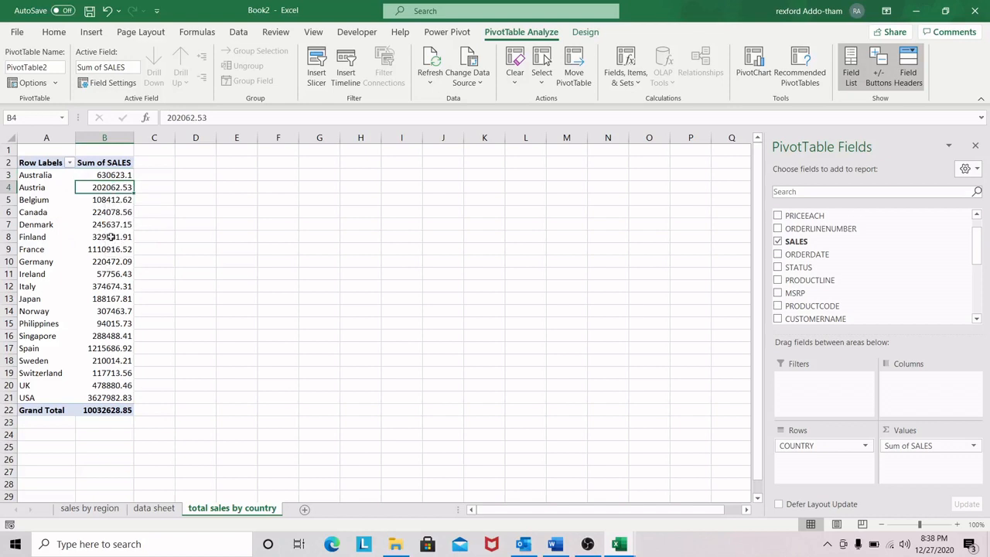
left_click(46, 236)
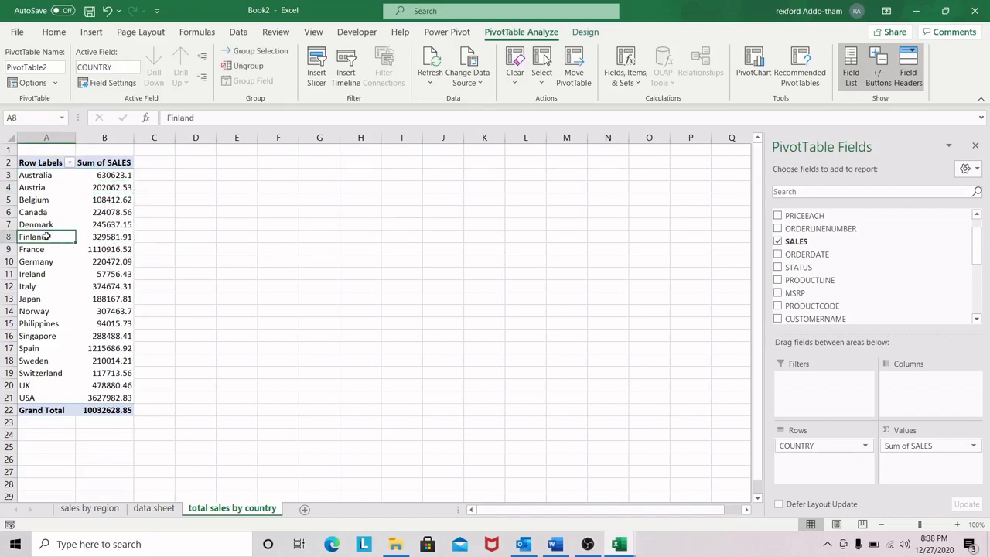
left_click(91, 32)
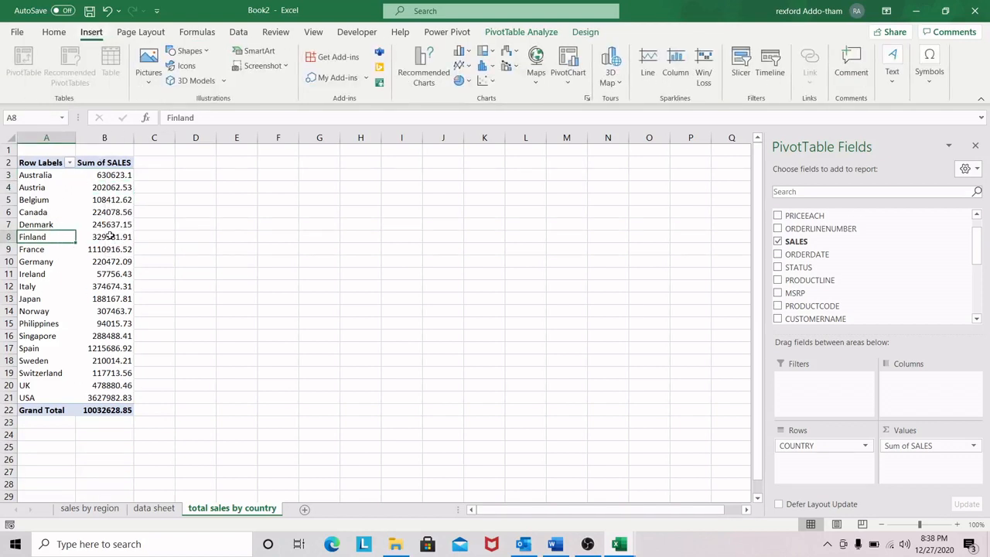
left_click(48, 161)
type("Co")
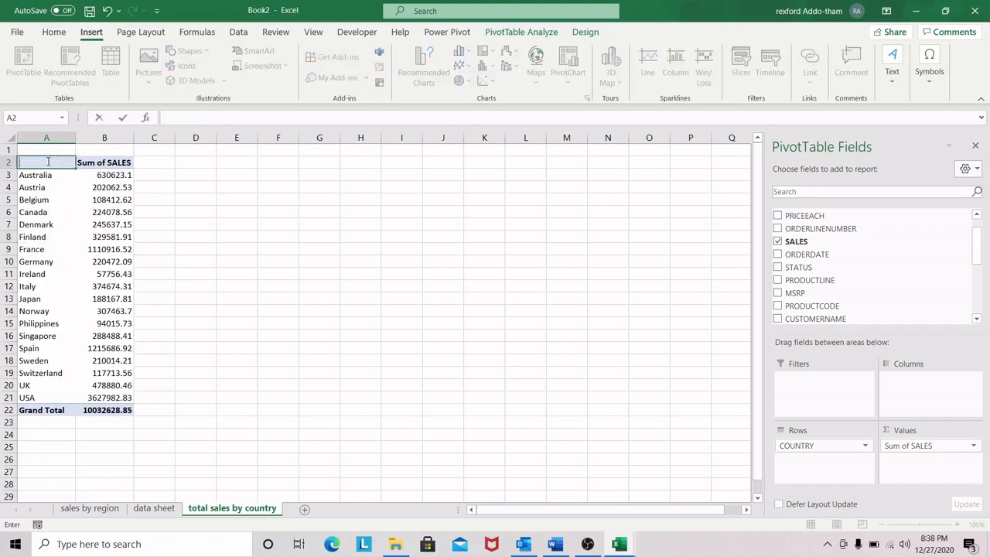
type("untry")
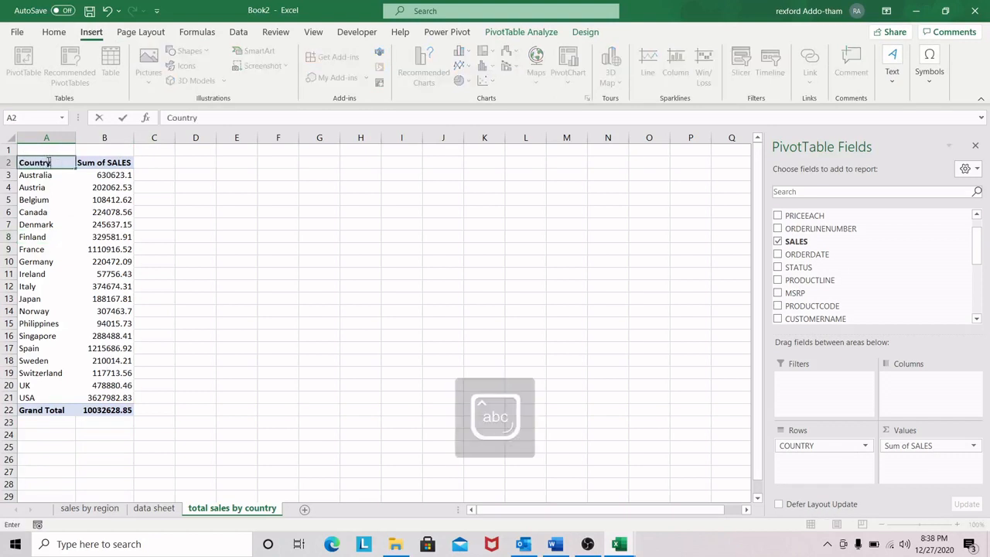
left_click(64, 224)
left_click_drag(73, 184, 78, 183)
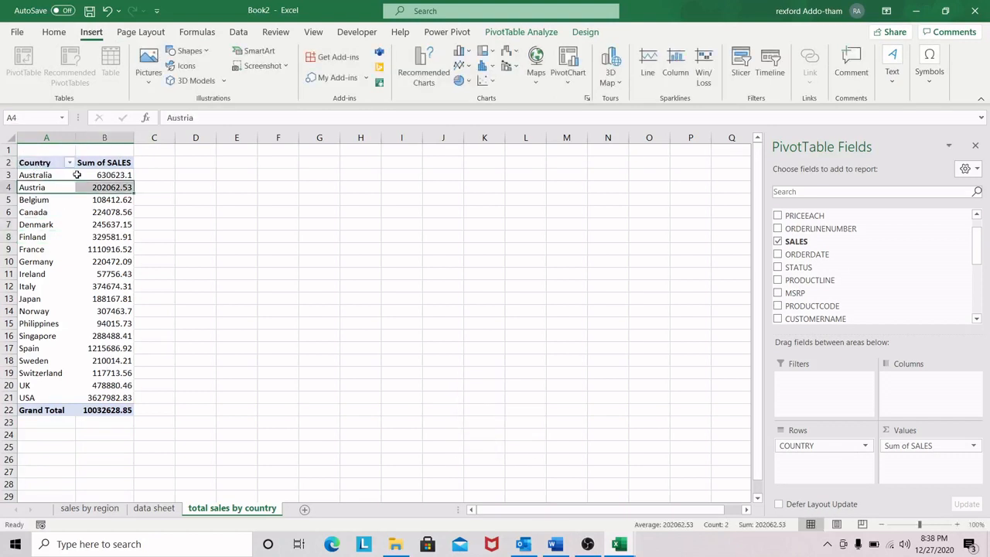
Step: Insert a 2-D clustered column chart from the country PivotTable, reposition it beside the table, and make it slightly wider and shorter
left_click(43, 227)
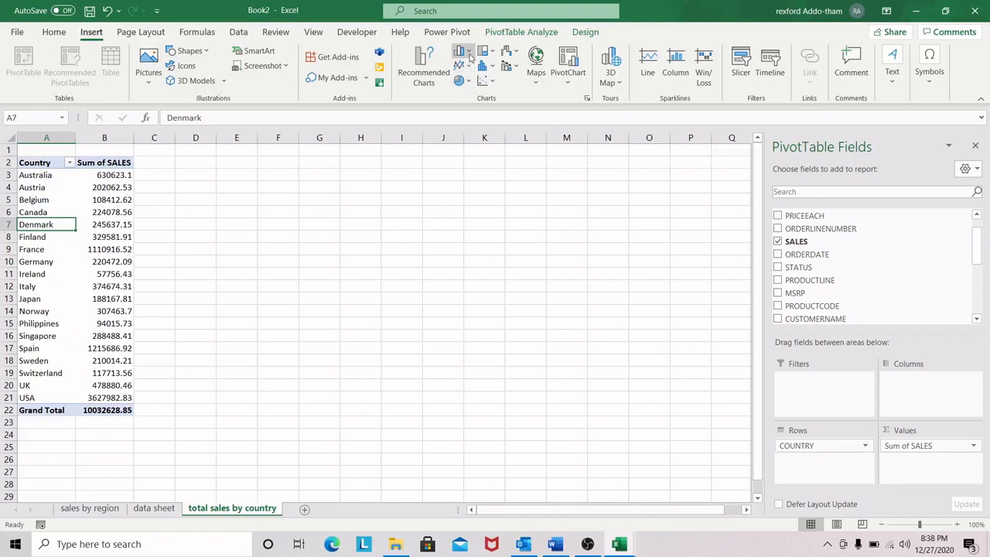
left_click(468, 56)
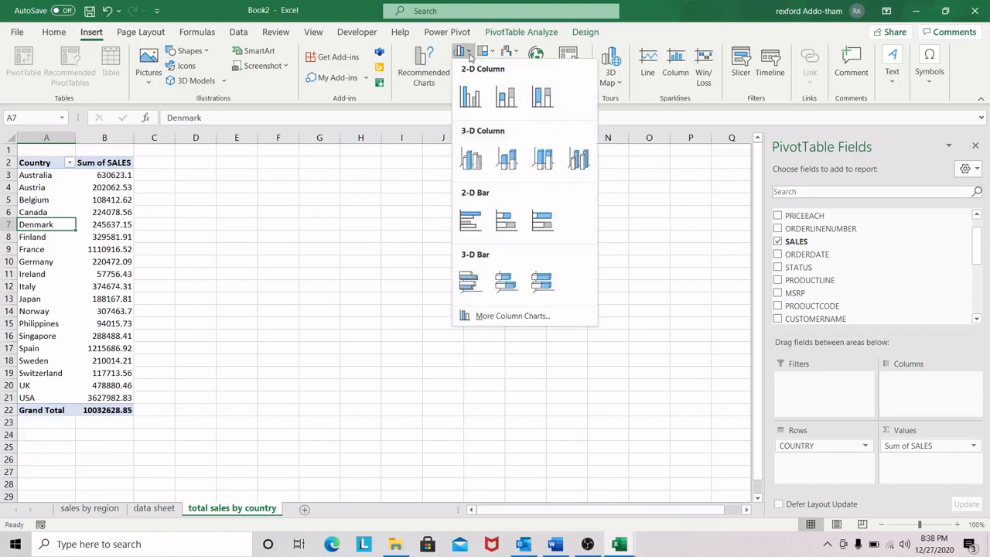
left_click(470, 96)
left_click_drag(416, 240, 432, 219)
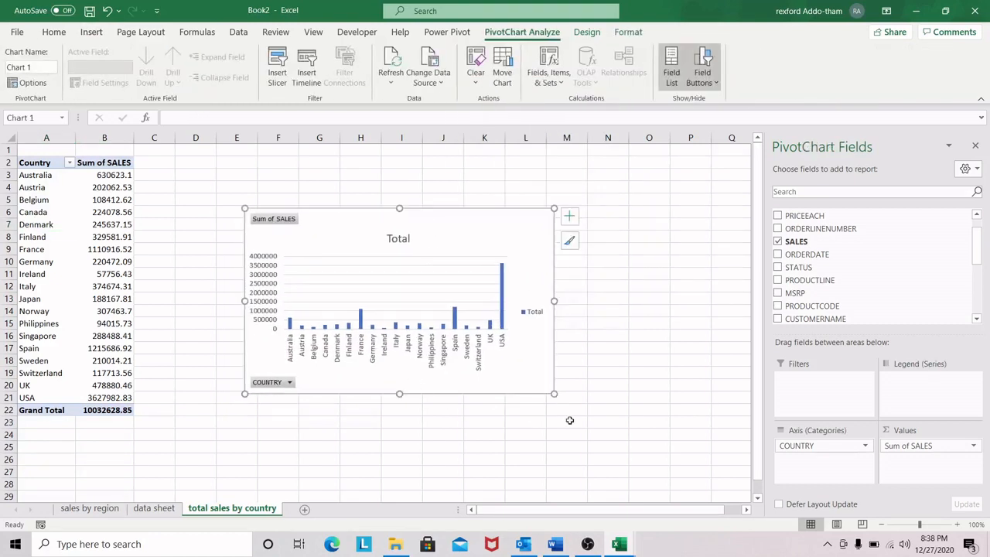
left_click_drag(554, 394, 576, 371)
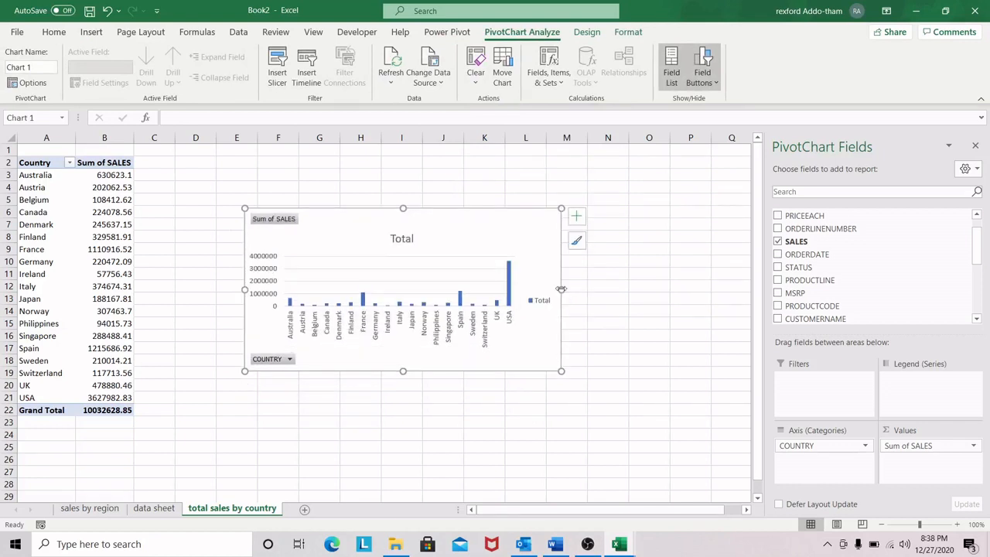
left_click_drag(409, 372, 410, 384)
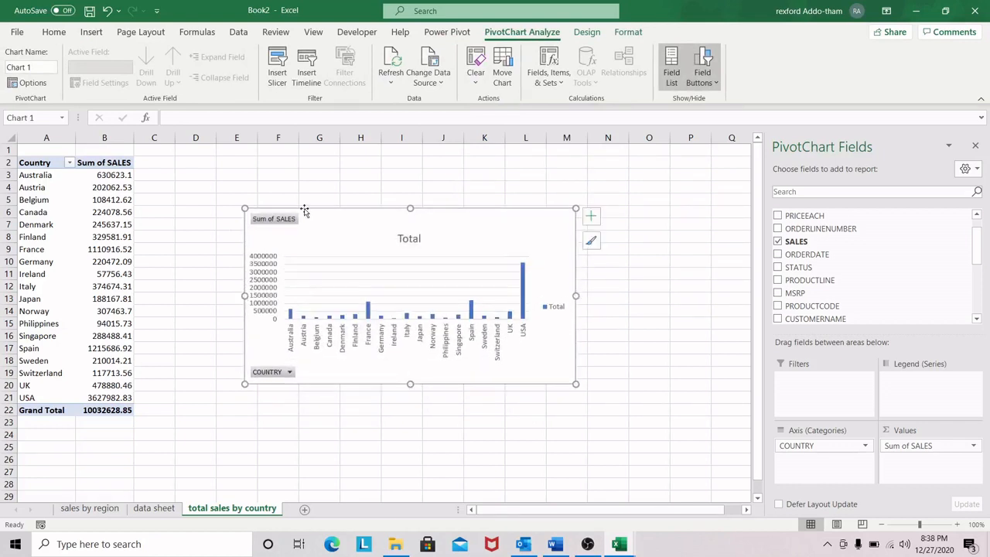
Step: Hide all field buttons on the column chart and remove its gridlines, moving the chart closer to the PivotTable
right_click(280, 219)
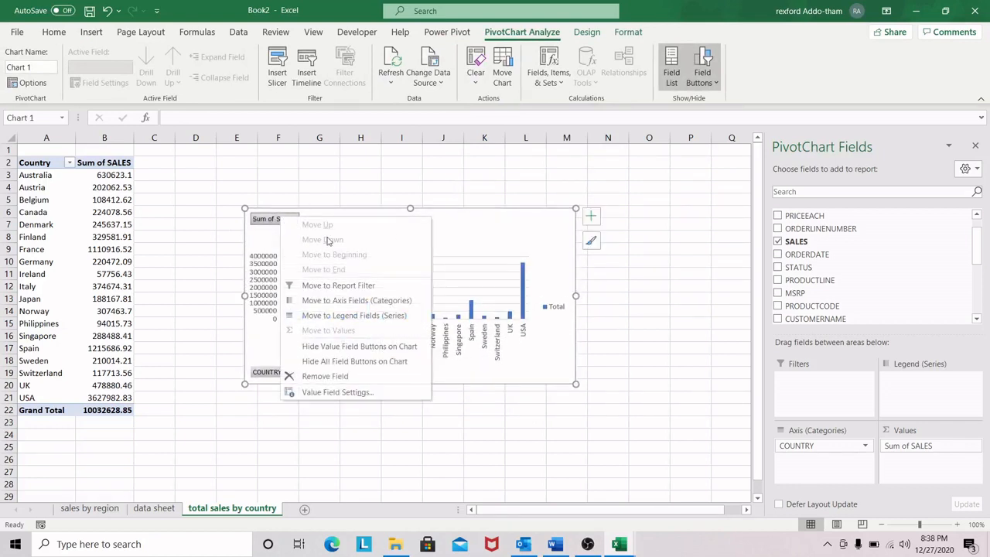
left_click(374, 362)
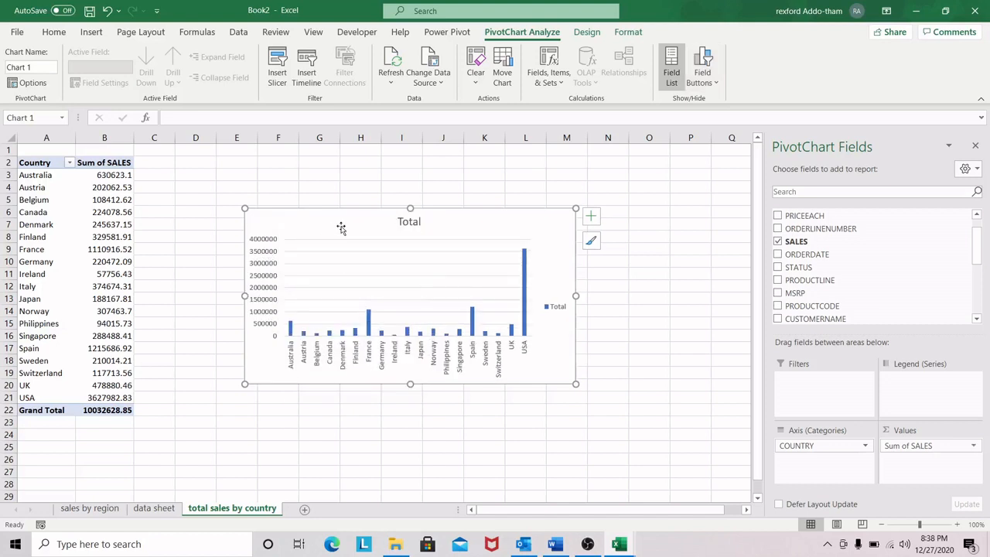
left_click_drag(496, 222, 464, 221)
left_click(557, 217)
left_click(587, 308)
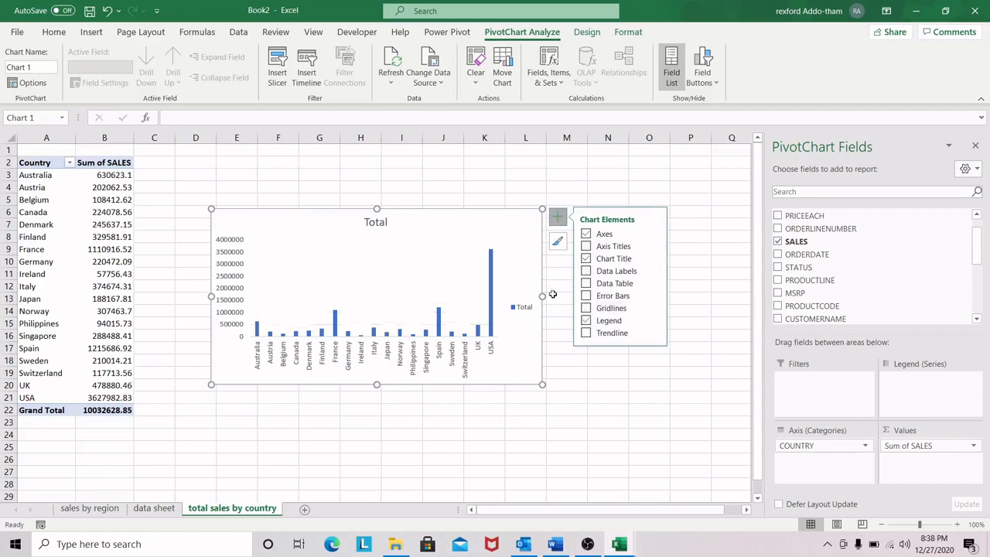
Step: Move the column chart a little nearer to the PivotTable and widen it to about column L
left_click_drag(466, 222, 451, 234)
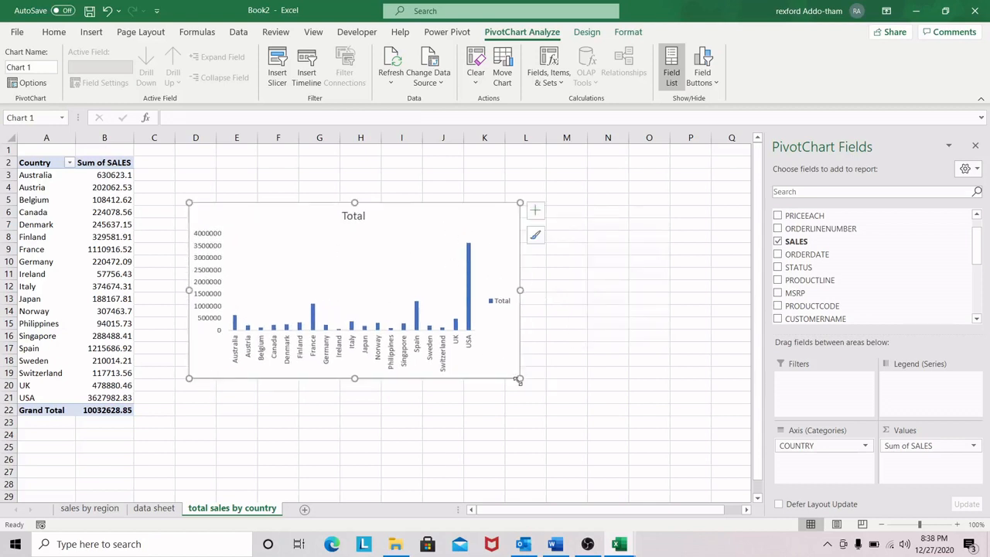
left_click_drag(521, 379, 523, 381)
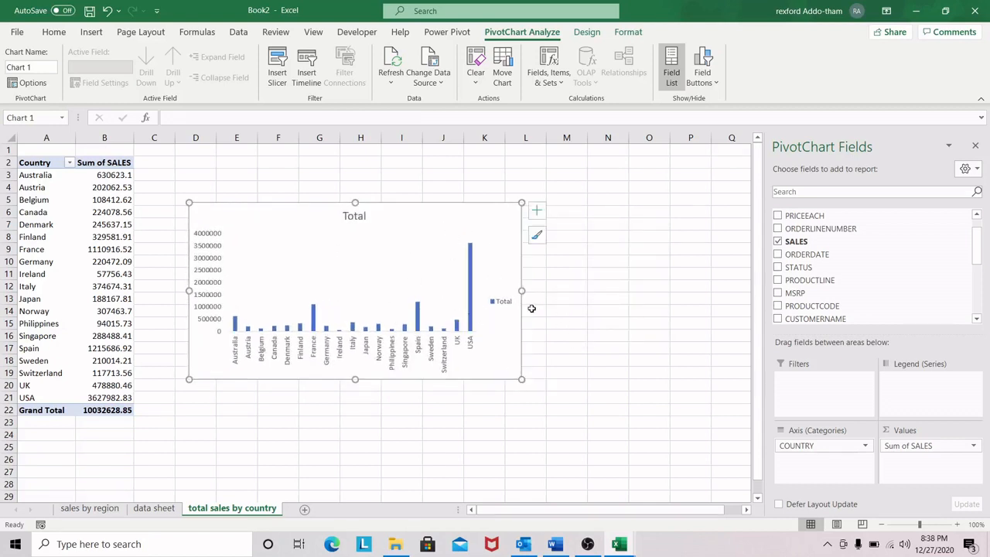
left_click_drag(523, 290, 543, 289)
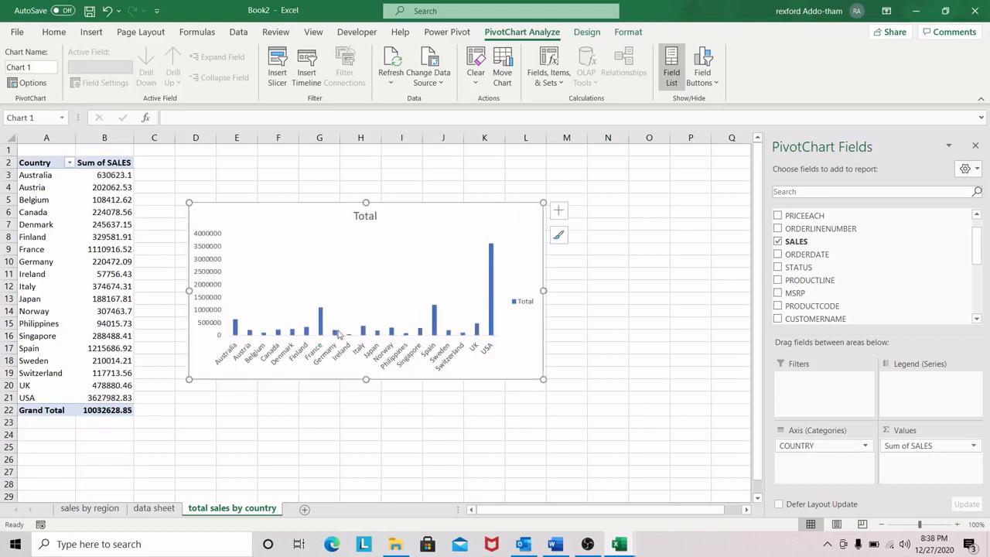
Step: Set the gap width of the column chart's data series to 100%
left_click(491, 287)
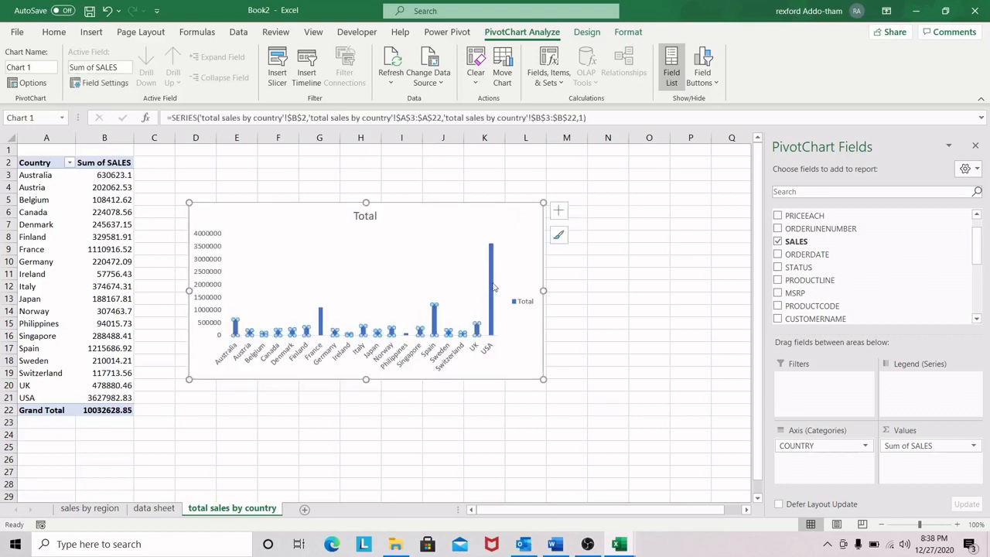
left_click(236, 326)
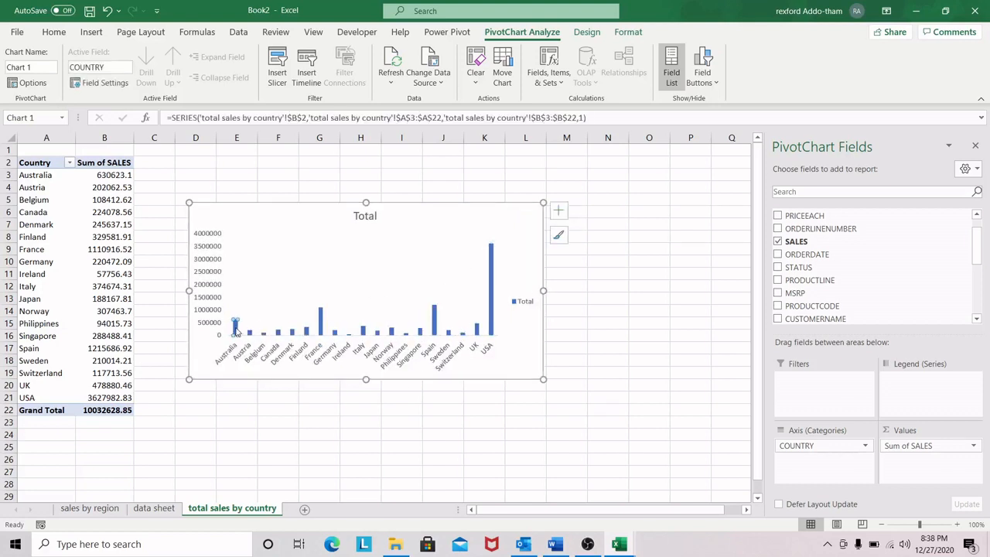
left_click(470, 208)
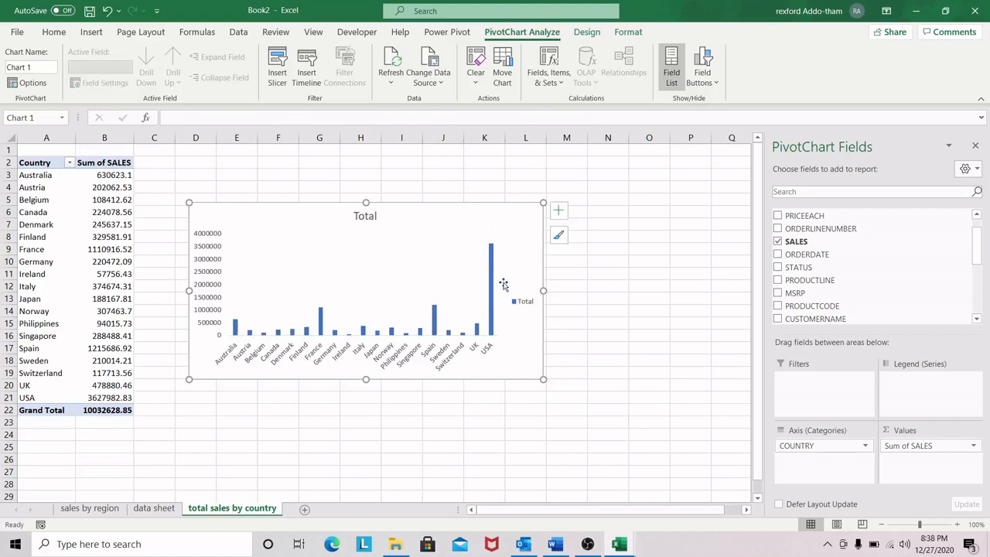
left_click(237, 328)
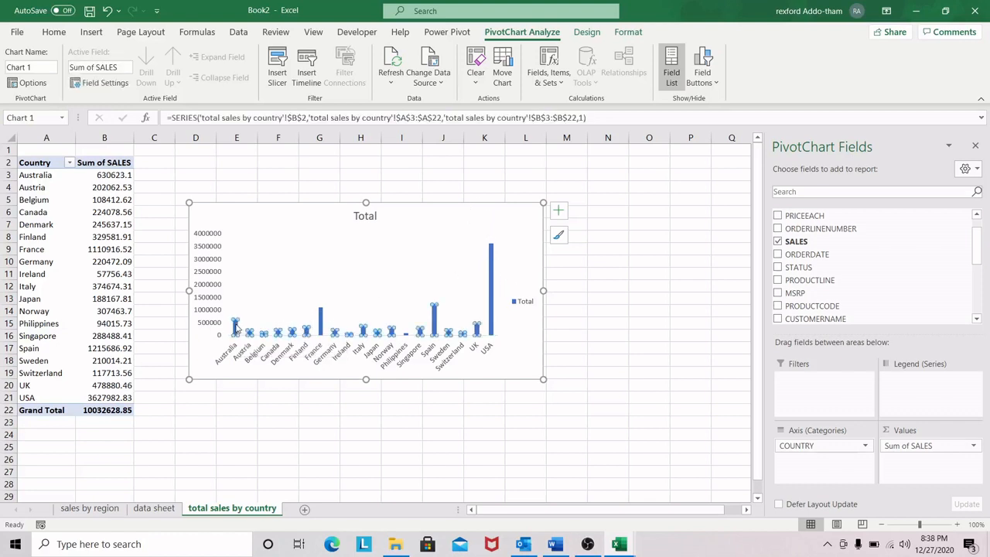
double_click(236, 327)
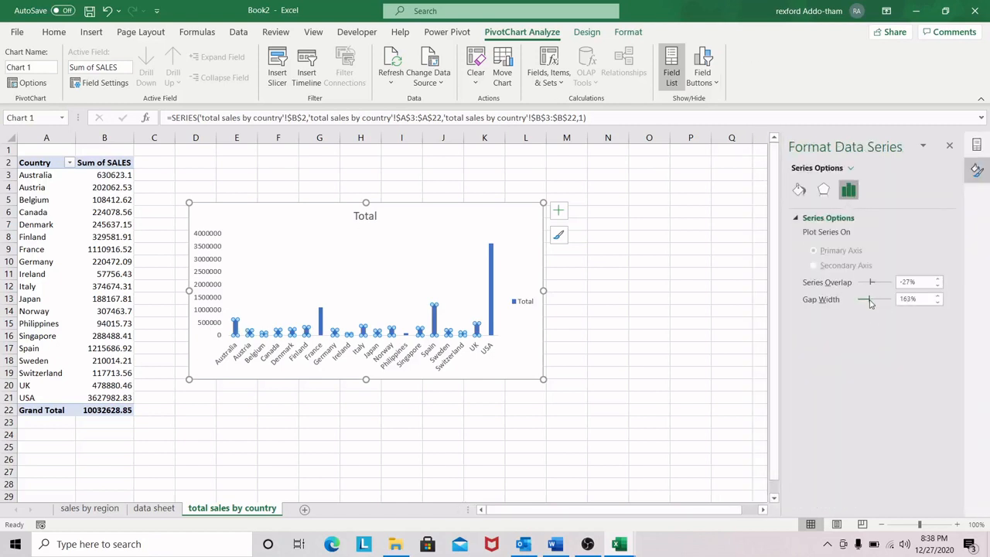
mouse_move(869, 303)
left_mouse_down()
mouse_move(885, 300)
mouse_move(865, 305)
left_mouse_up()
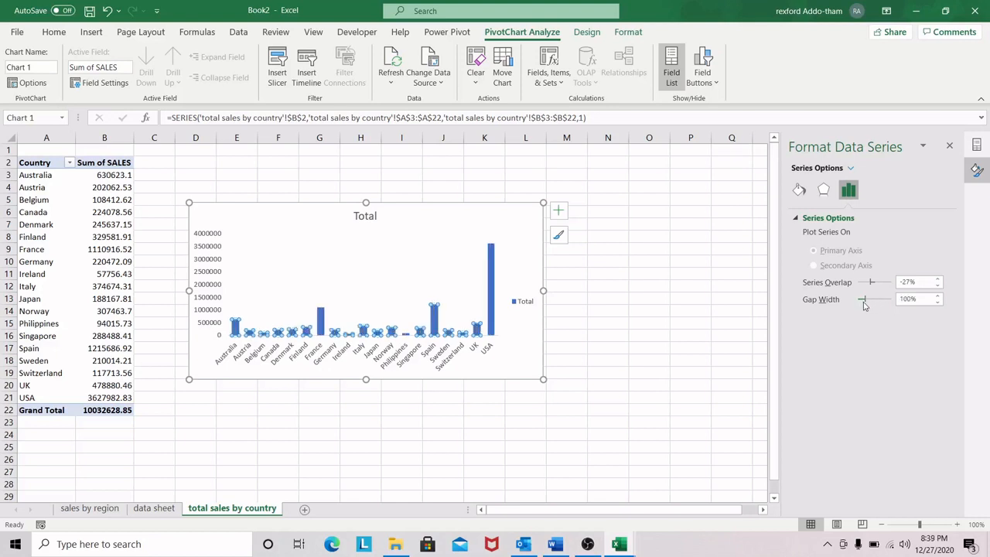
Step: Widen the column chart overall, shift it to start just beside the PivotTable, and trim its height slightly
left_click_drag(545, 290, 588, 290)
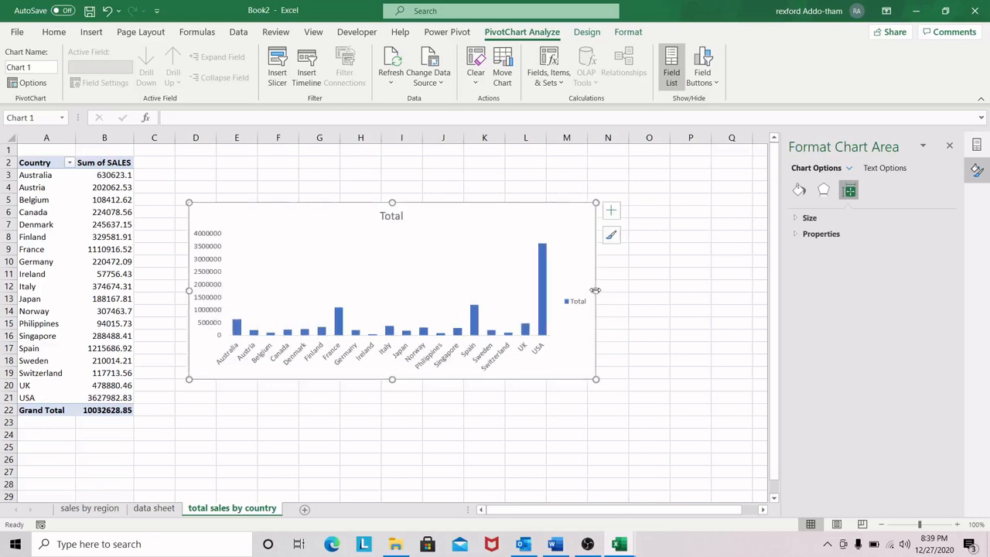
left_click_drag(450, 222, 429, 218)
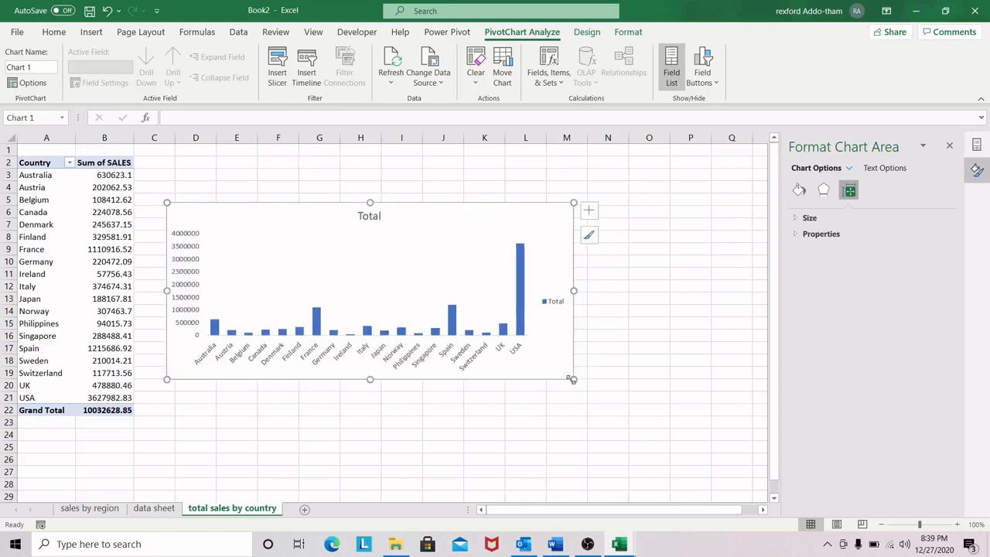
left_click_drag(573, 379, 554, 373)
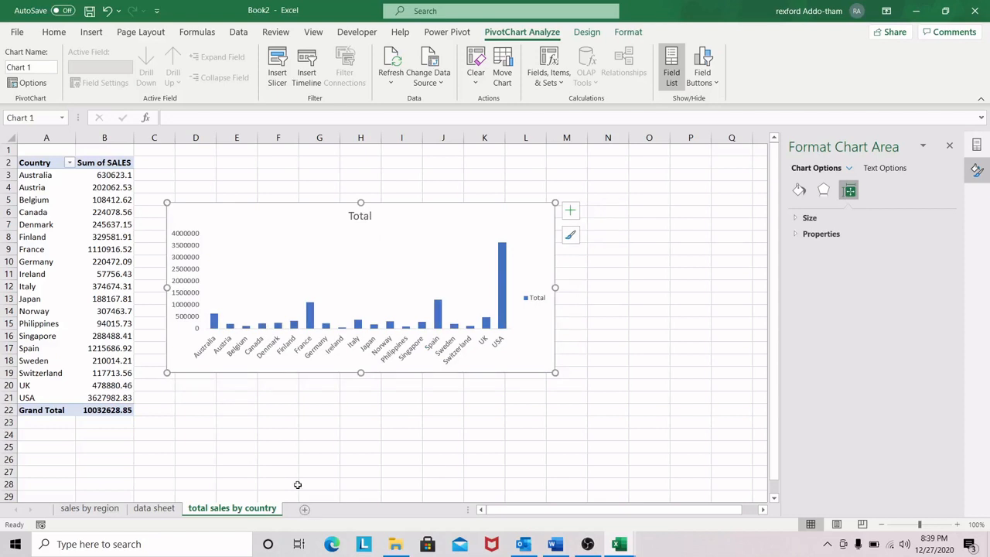
Step: Add a new worksheet after the total sales by country sheet and name it "Yearly sales"
left_click(304, 509)
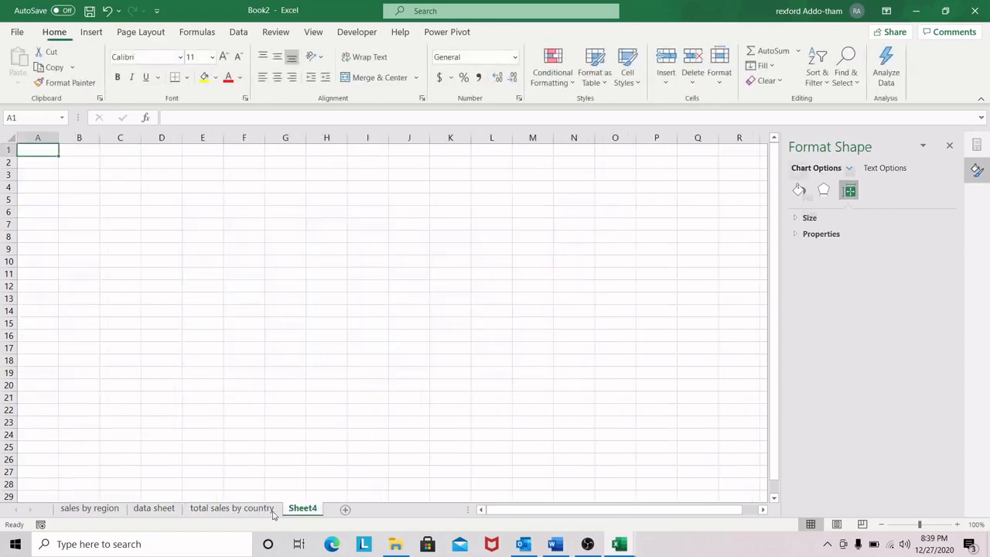
double_click(303, 508)
key("BackSpace")
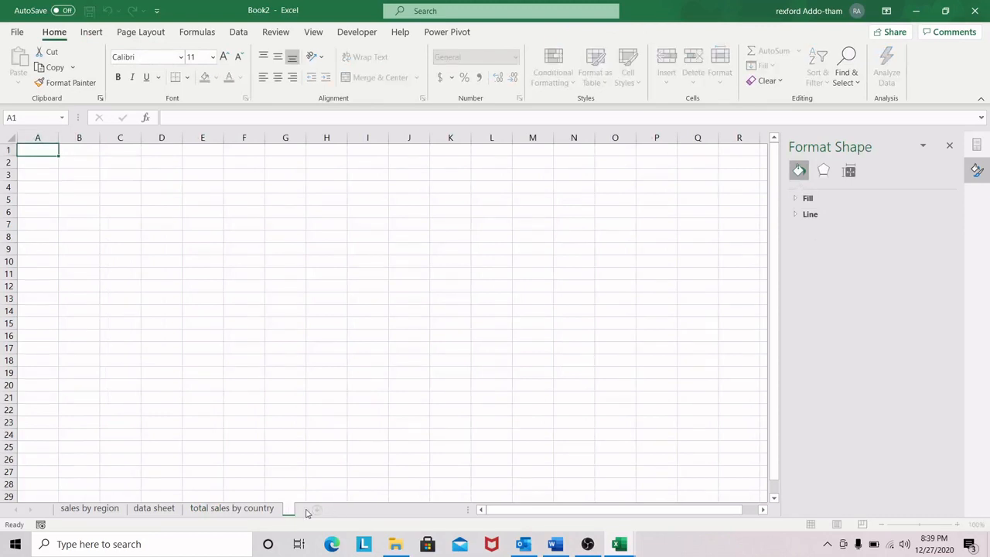
type("Y")
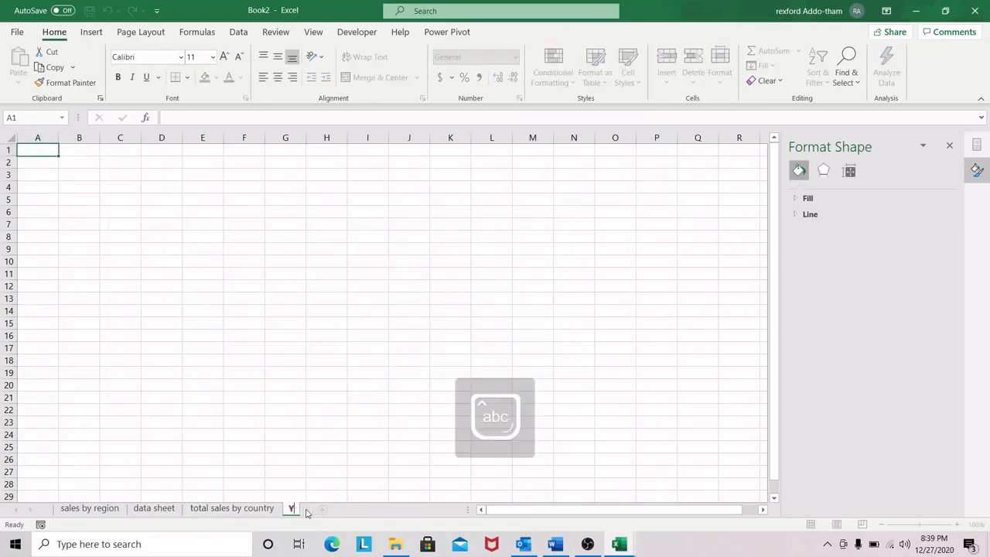
type("early s")
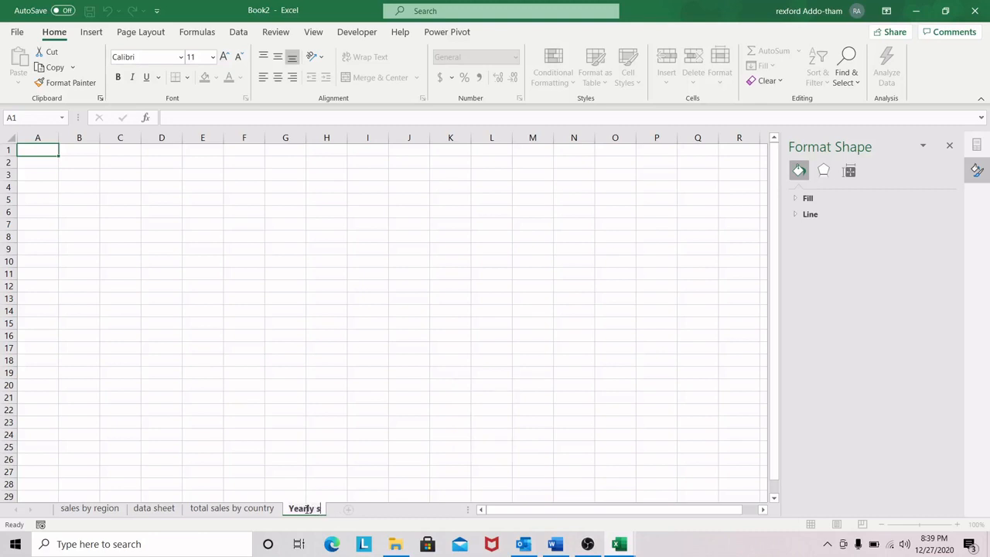
type("ales")
Step: Create a PivotTable from ordertable at cell A2 of the Yearly sales sheet
left_click(50, 160)
left_click(91, 32)
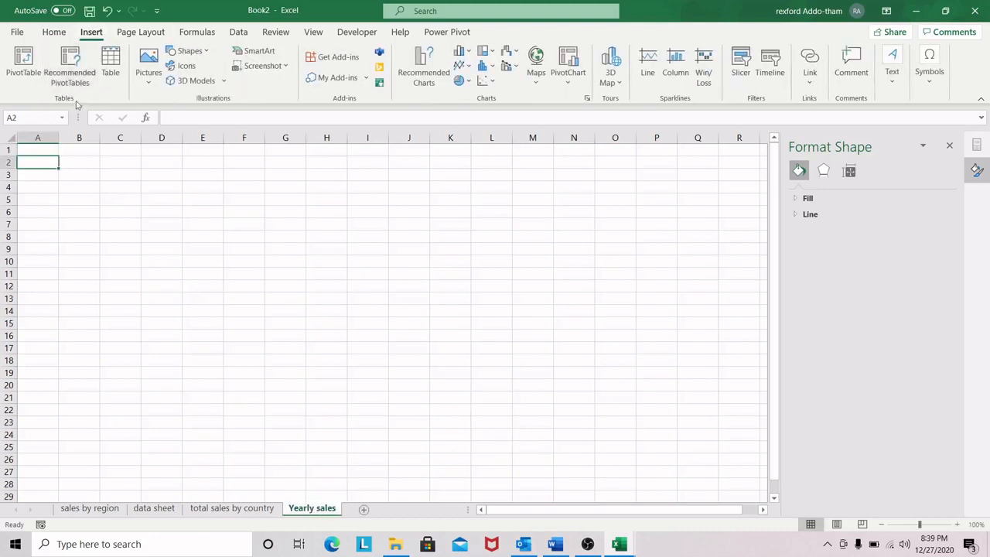
left_click(23, 65)
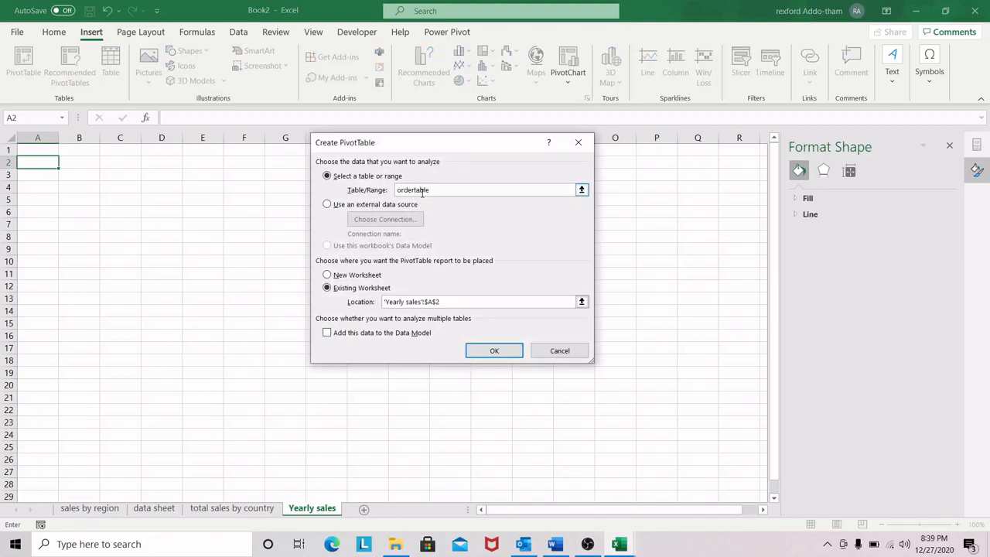
left_click(495, 351)
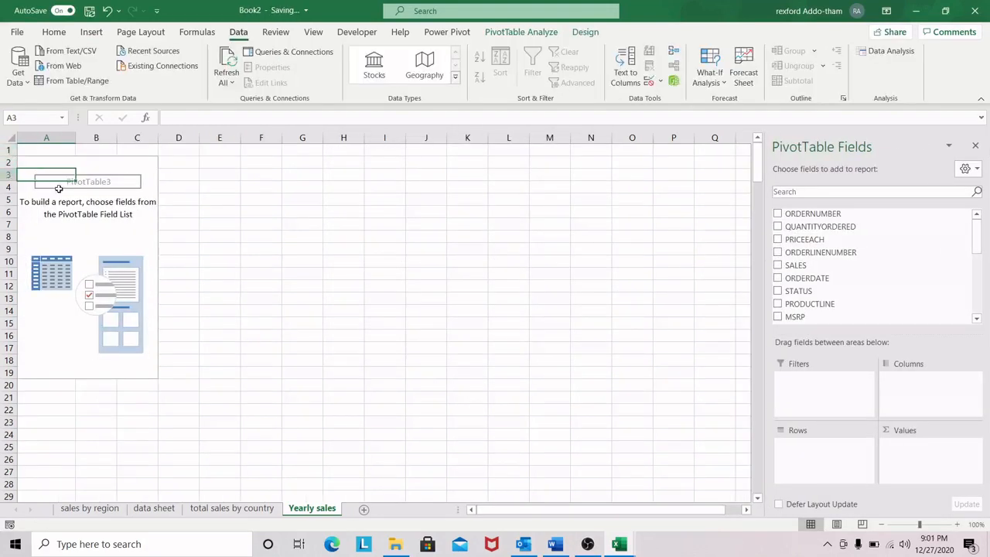
Step: Add the ORDERDATE field to the rows of the Yearly sales PivotTable
left_click(69, 186)
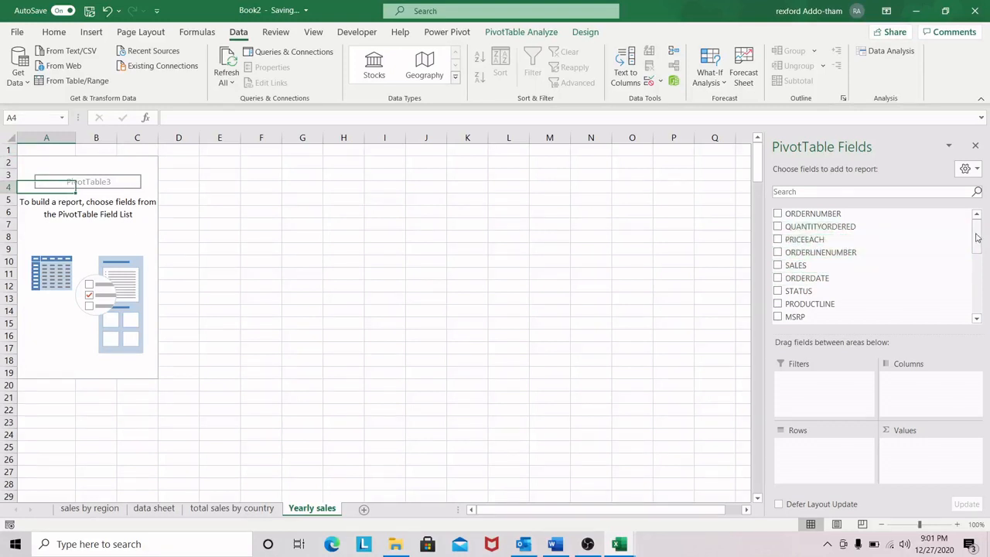
left_click_drag(813, 280, 791, 446)
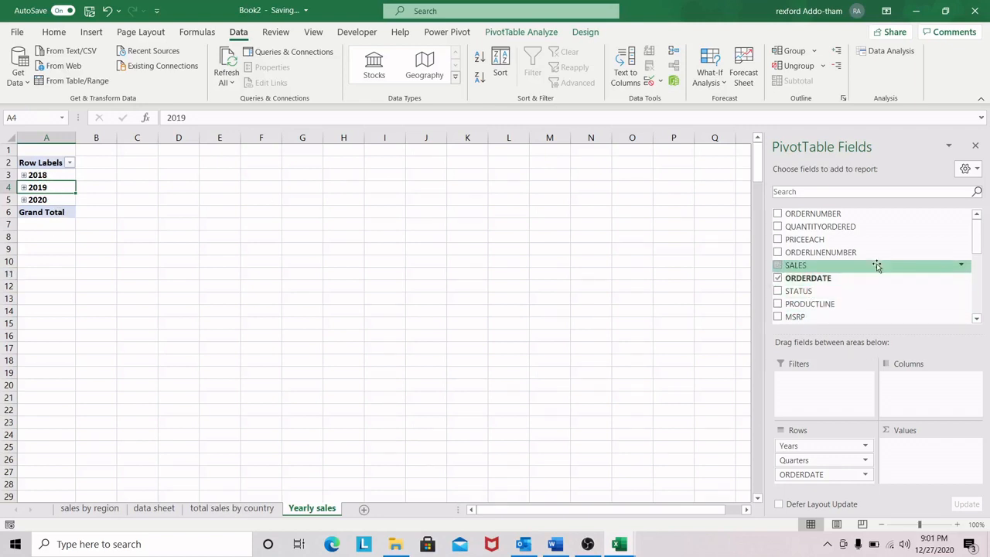
Step: Add SALES to the values of the Yearly sales PivotTable and show the amounts in B3:B6 without decimals
mouse_move(977, 236)
left_mouse_down()
mouse_move(981, 308)
mouse_move(983, 242)
left_mouse_up()
left_click_drag(796, 253, 925, 443)
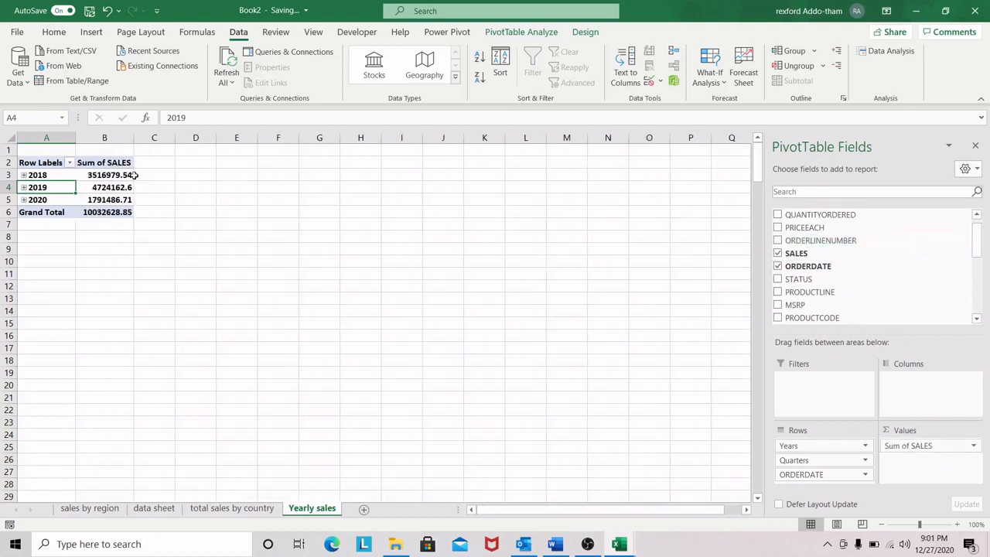
left_click_drag(114, 174, 121, 209)
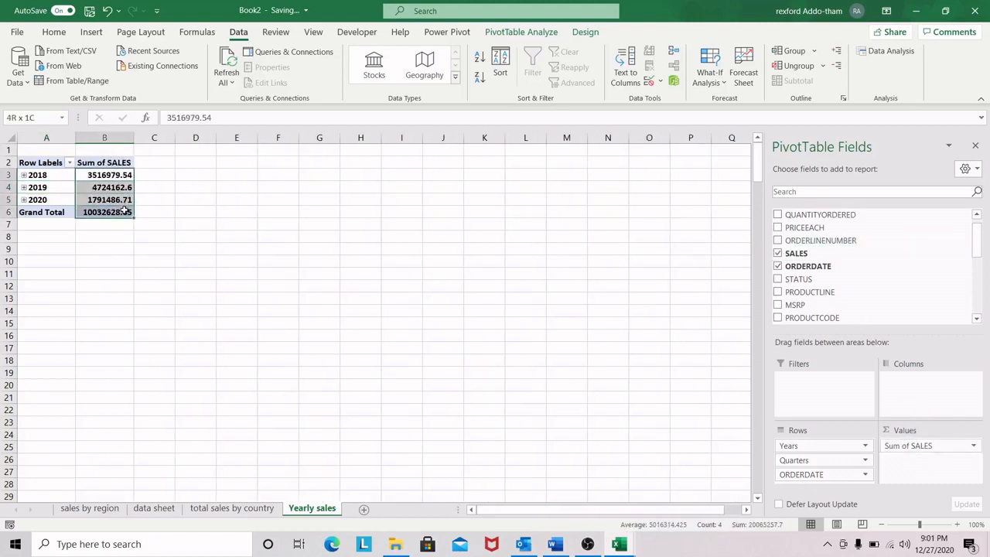
left_click(54, 32)
left_click(513, 79)
left_click(515, 79)
left_click(124, 175)
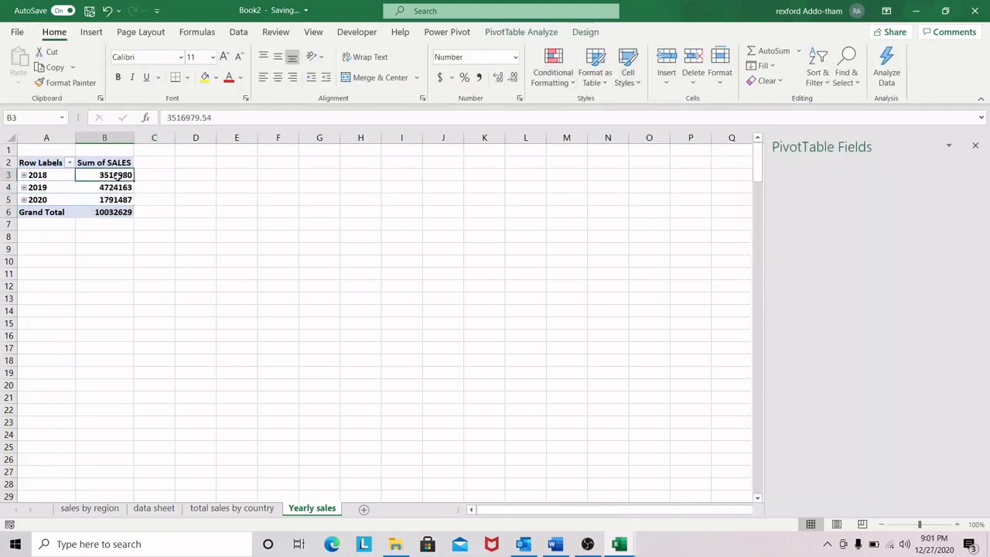
Step: Insert a 2-D clustered column PivotChart from the Yearly sales PivotTable
left_click(47, 188)
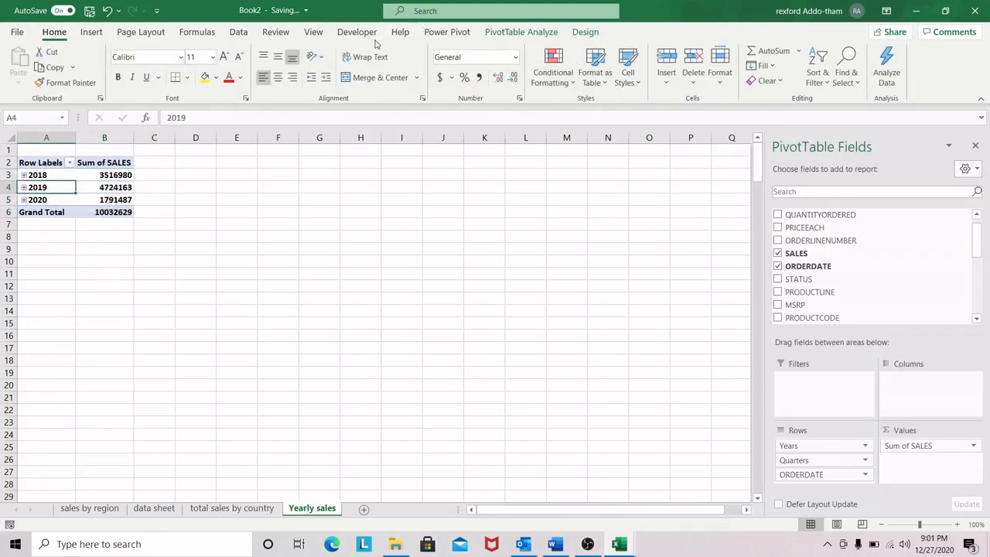
left_click(92, 31)
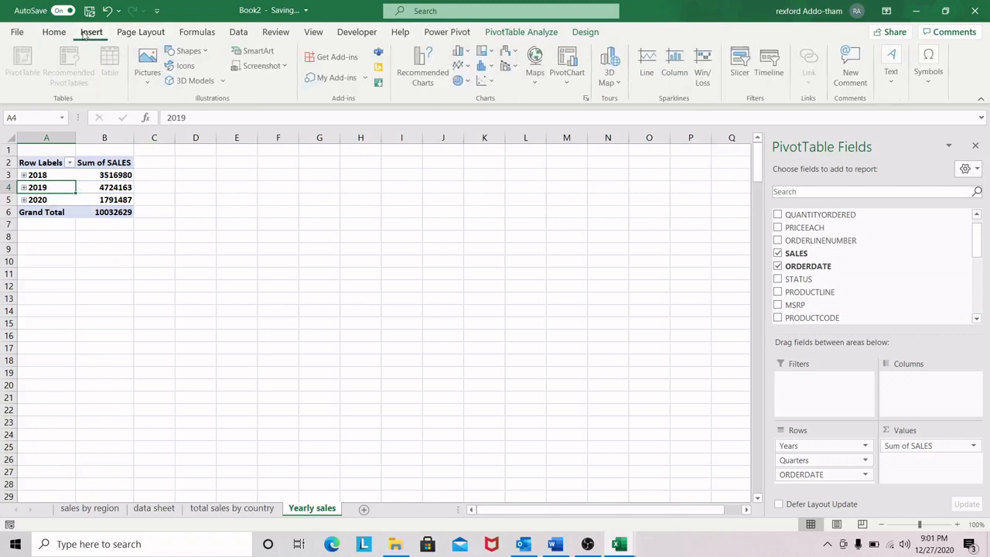
left_click(462, 51)
left_click(470, 96)
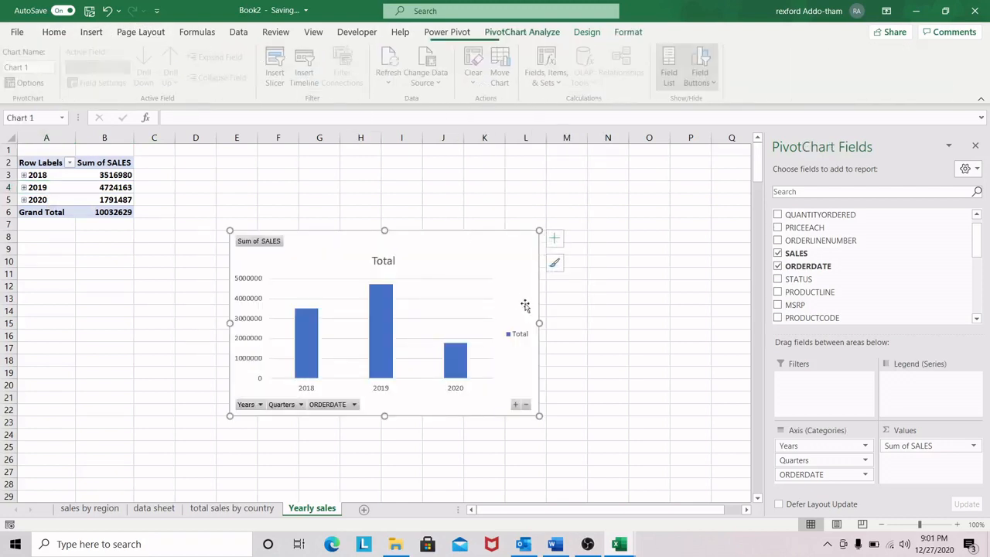
Step: Remove the column chart's gridlines and legend, widening the chart slightly and moving it closer to the PivotTable
left_click_drag(539, 323, 563, 324)
left_click(574, 243)
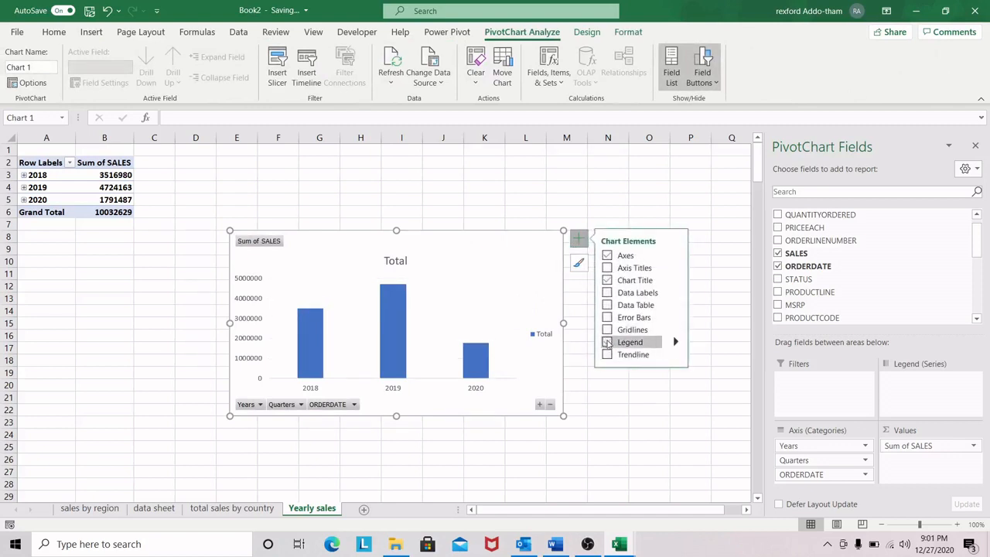
left_click(607, 342)
left_click(462, 237)
left_click_drag(462, 237, 432, 194)
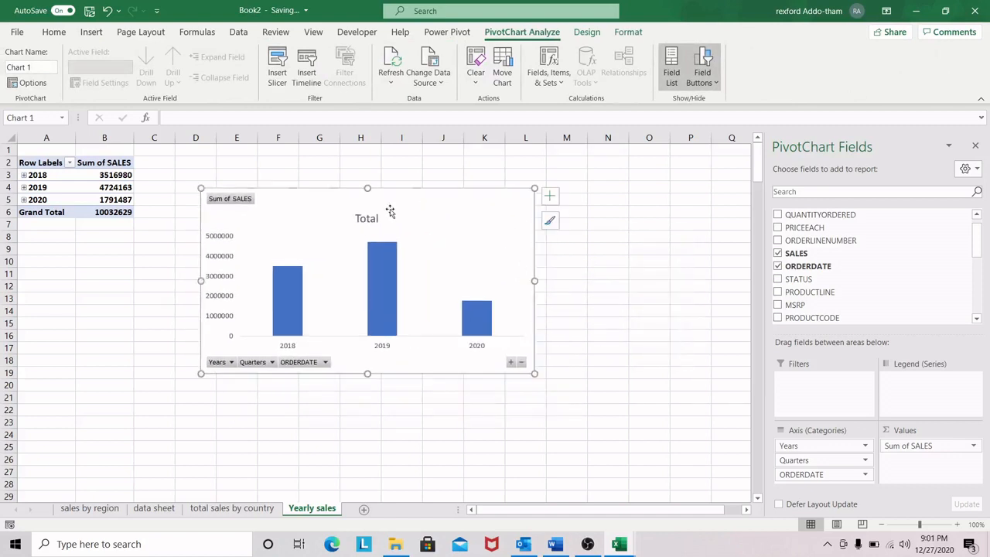
Step: Hide all field buttons on the yearly column chart and extend the chart's width further to the right
right_click(230, 201)
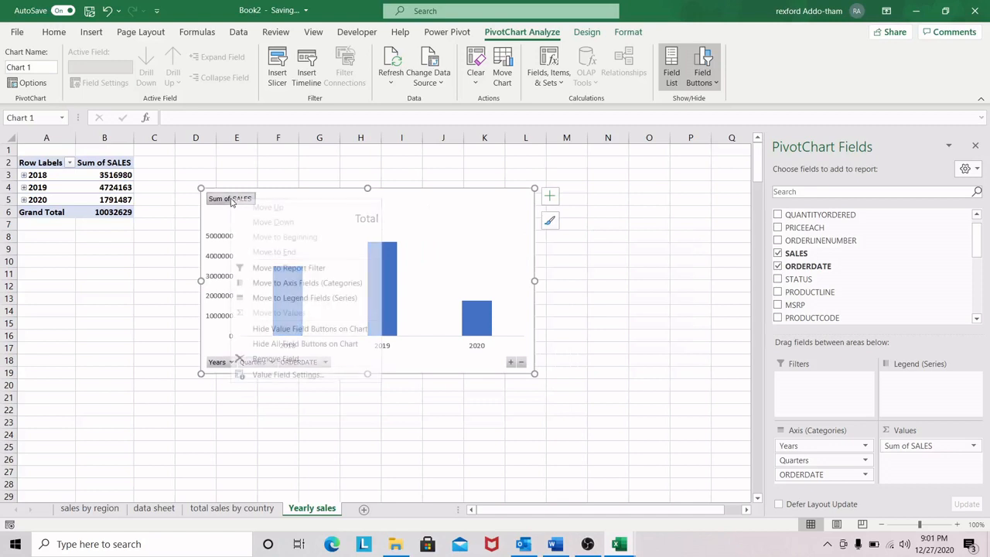
left_click(285, 345)
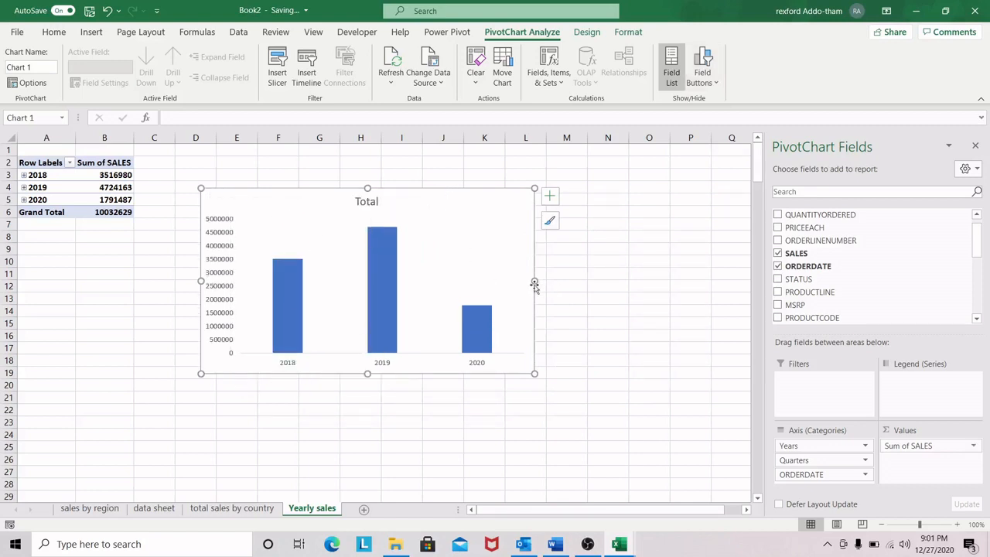
left_click_drag(534, 281, 571, 281)
Step: Change the chart title to "Yearly sales" and move the chart down so its upper edge sits around row 8
left_click(393, 202)
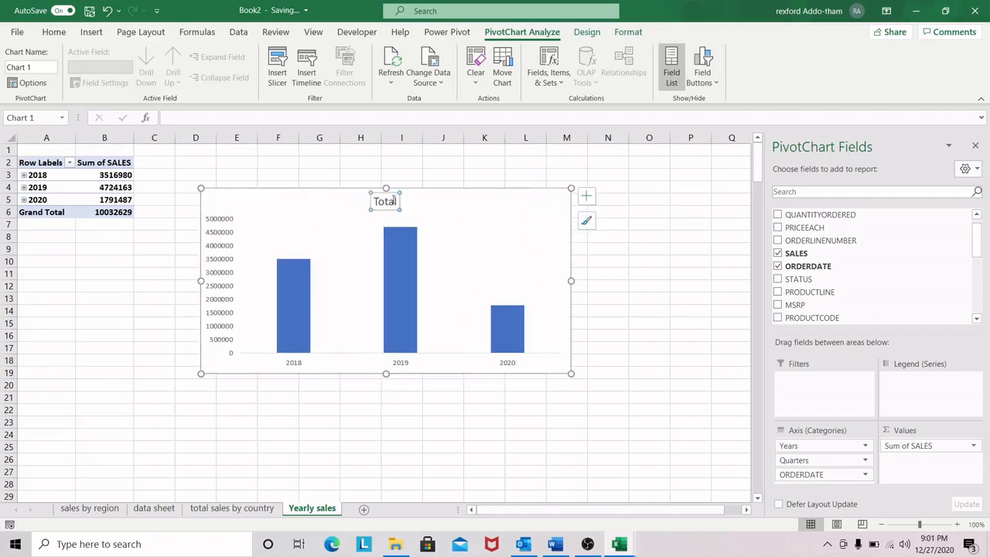
left_click(395, 201)
key("BackSpace")
key("BackSpace")
key("BackSpace")
key("BackSpace")
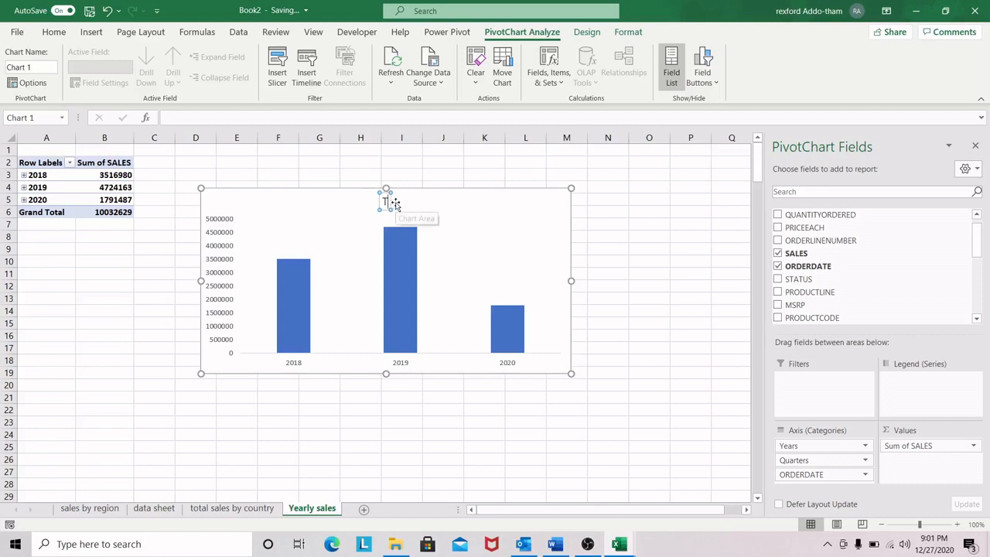
key("BackSpace")
type("Yearly")
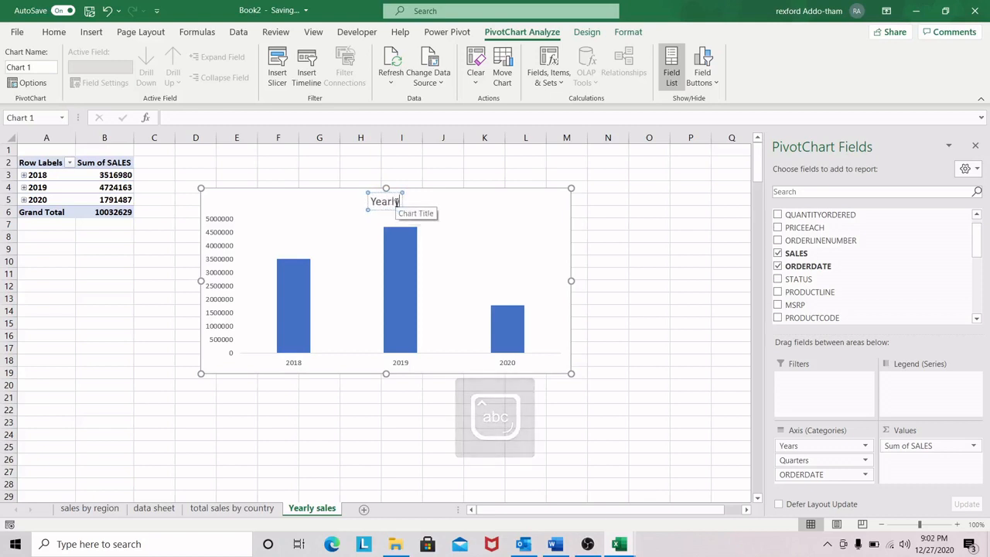
type(" sales")
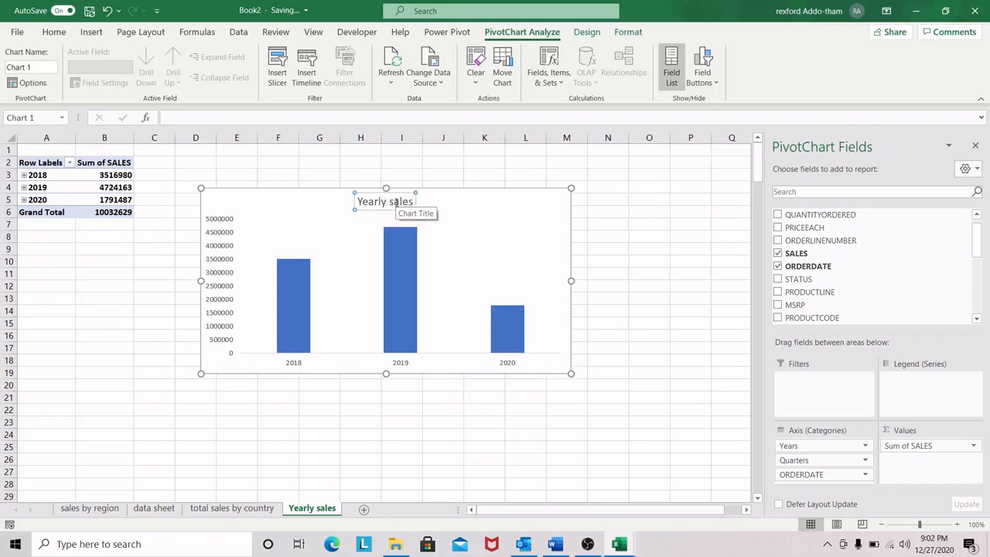
left_click(496, 221)
left_click_drag(470, 199, 479, 241)
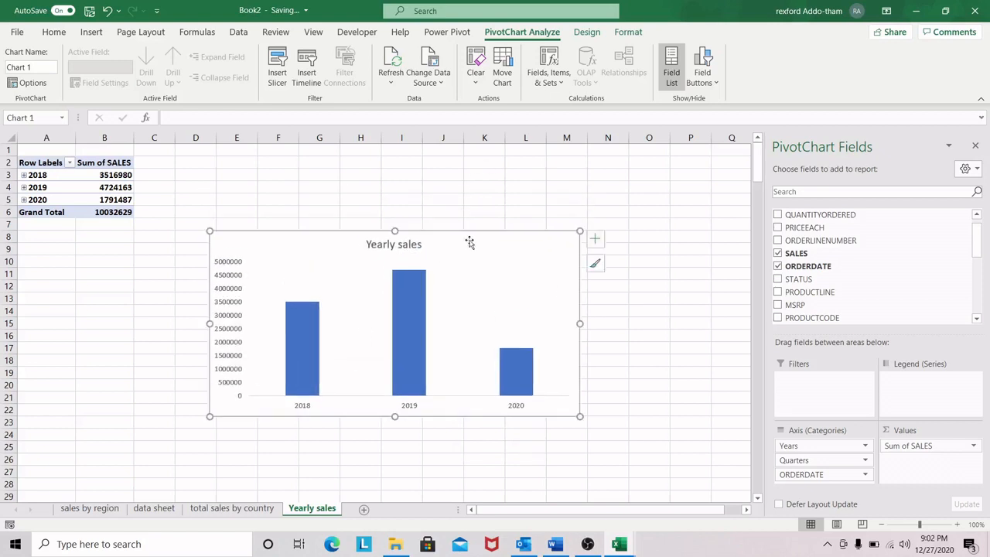
left_click(597, 246)
left_click(595, 242)
Step: Add a new worksheet after the Yearly sales sheet and name it "sales by product"
left_click(365, 510)
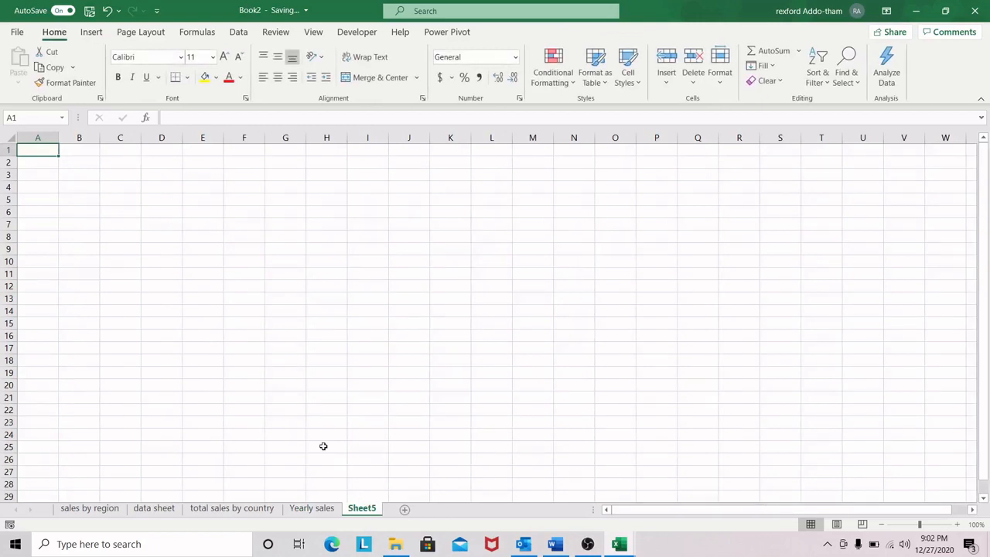
double_click(369, 509)
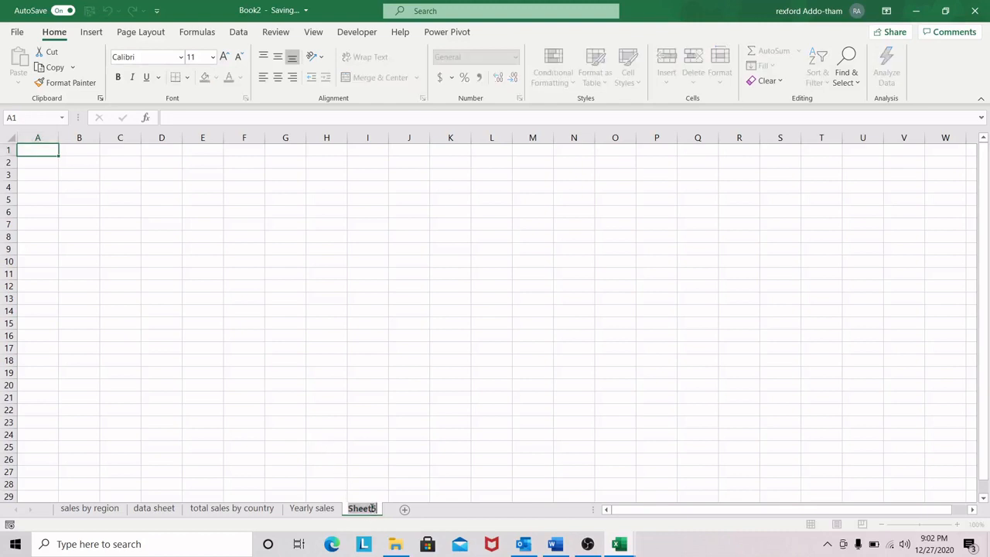
type("sales by")
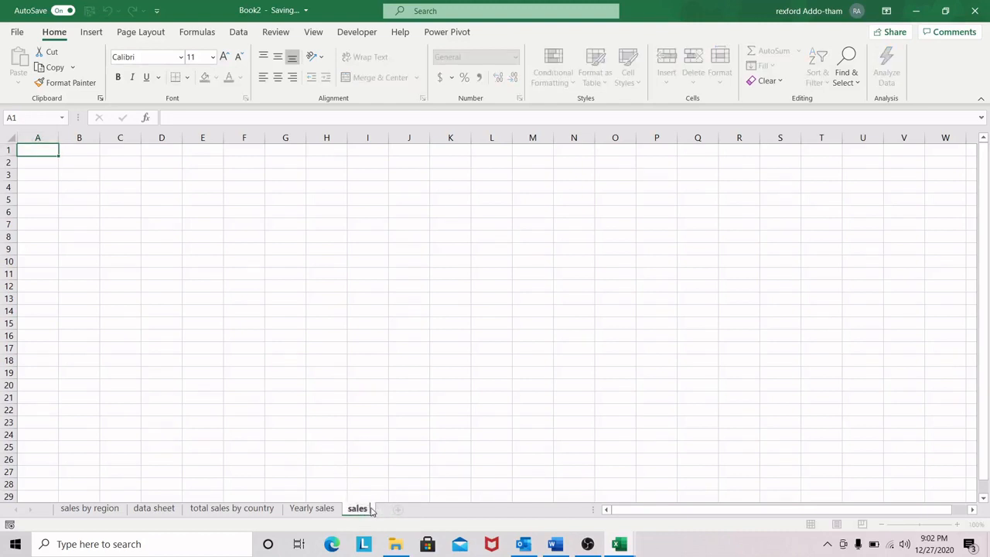
type(" product")
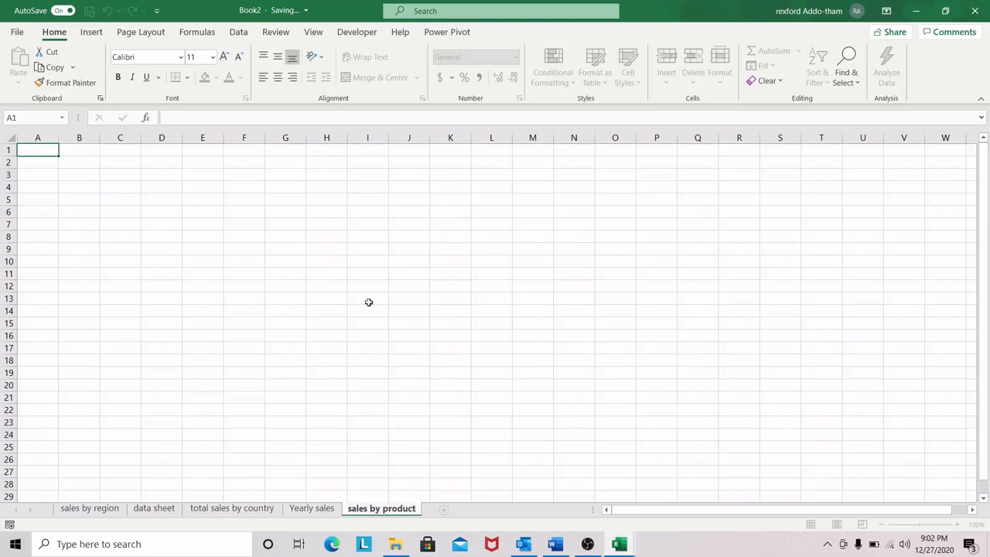
Step: Create a PivotTable from ordertable at cell A2 of the sales by product sheet, with PRODUCTLINE in its rows
left_click(39, 163)
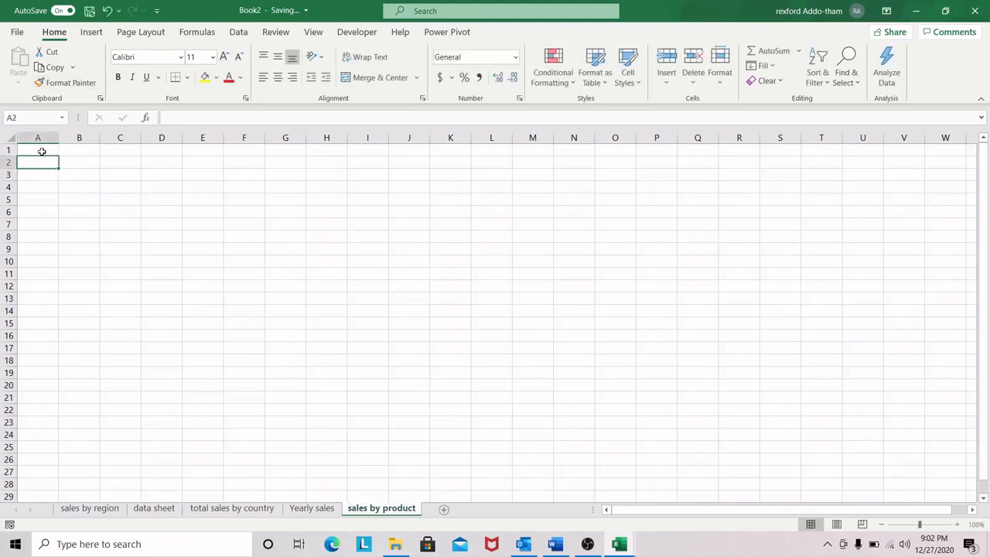
left_click(91, 32)
left_click(23, 68)
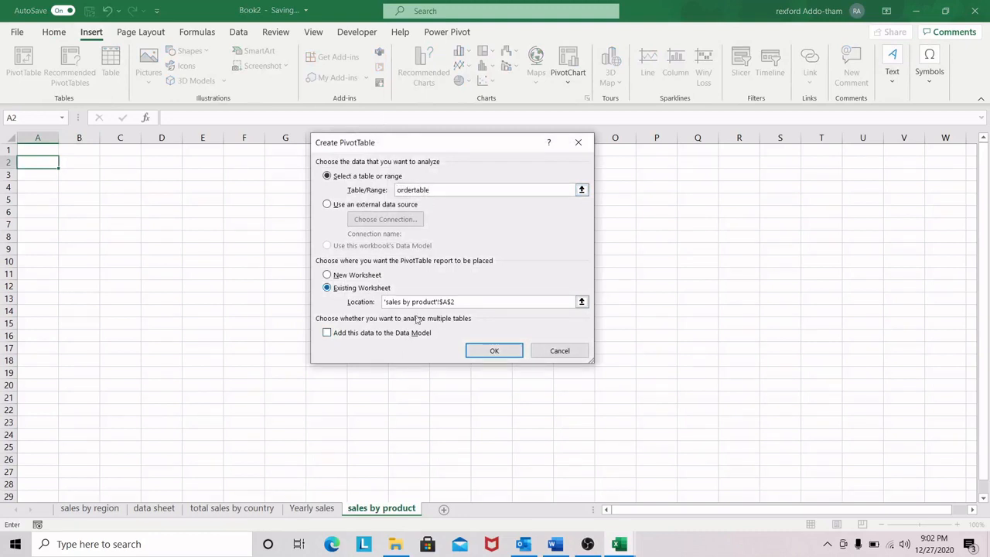
left_click(495, 350)
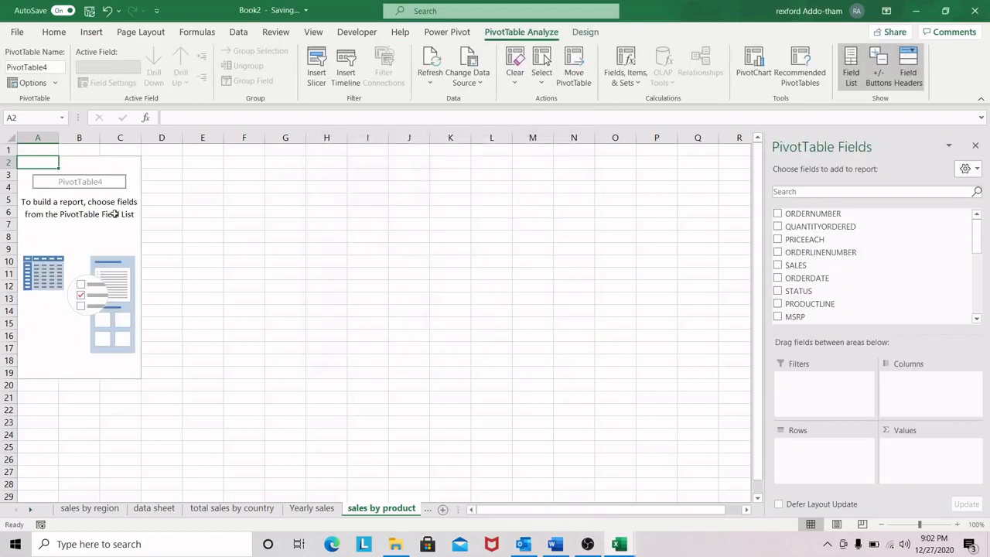
left_click(84, 168)
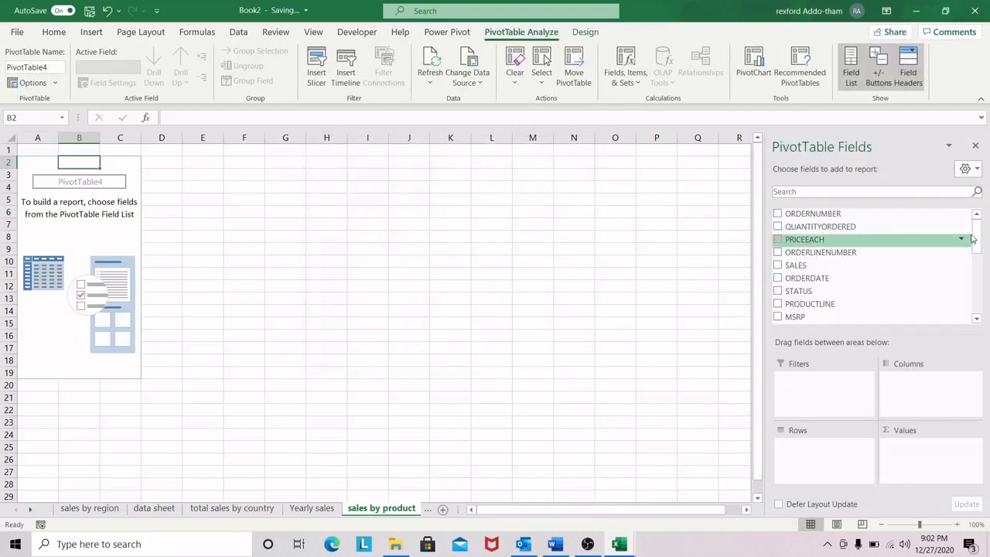
left_click_drag(976, 238, 980, 261)
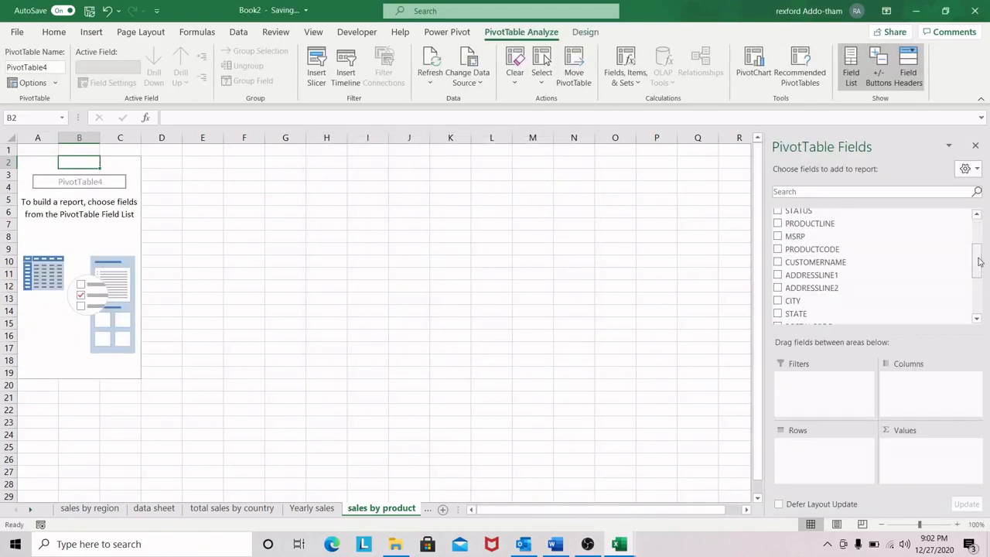
left_click_drag(840, 223, 822, 448)
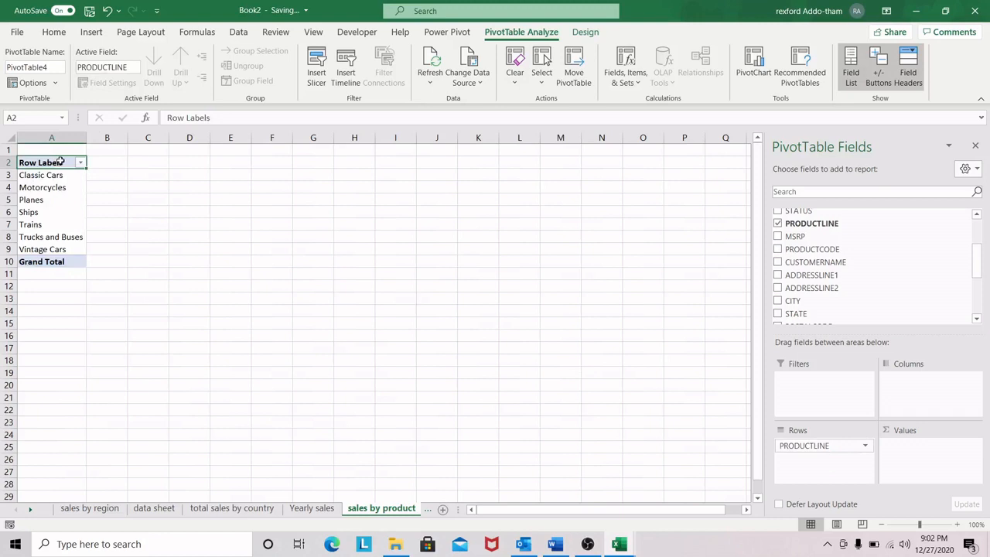
Step: Rename the PivotTable's row header in A2 to "Product lines"
double_click(59, 161)
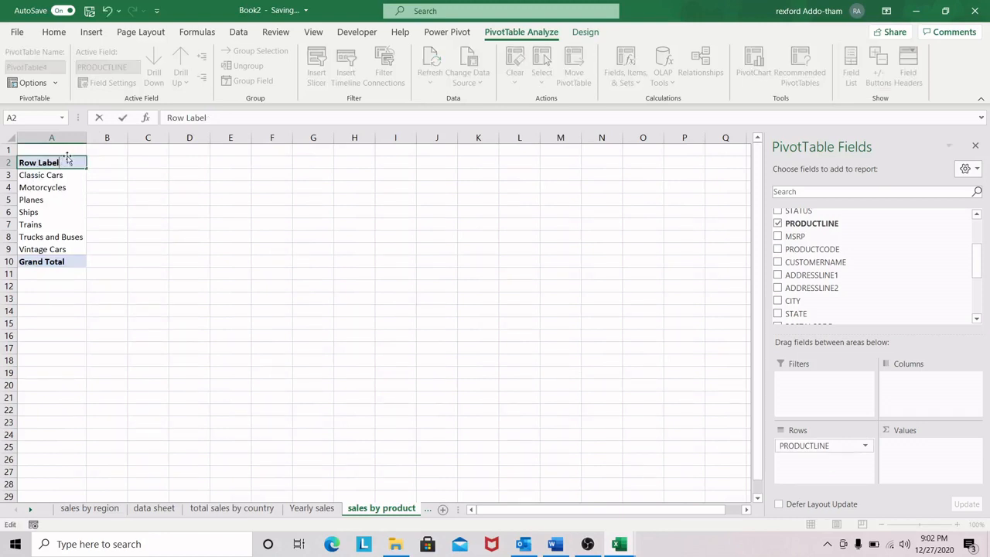
key("BackSpace")
key("BackSpace")
key("BackSpace")
key("BackSpace")
key("BackSpace")
key("BackSpace")
key("BackSpace")
key("BackSpace")
key("BackSpace")
type("Pr")
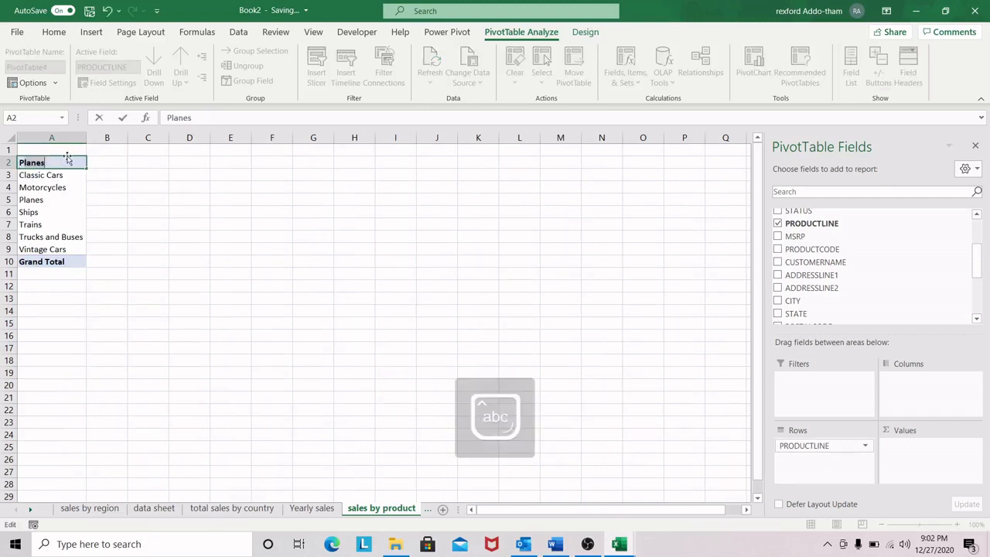
type("oduct li")
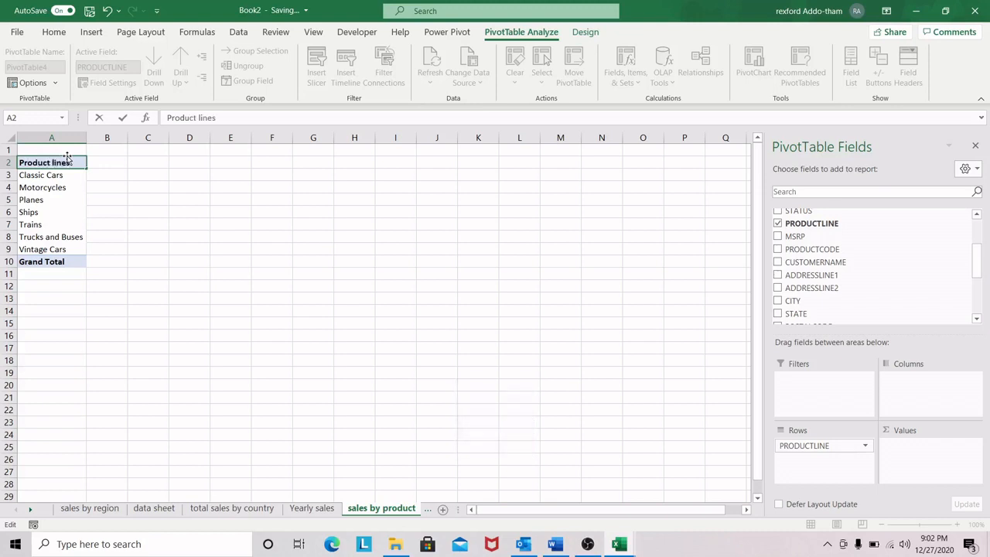
left_click(77, 188)
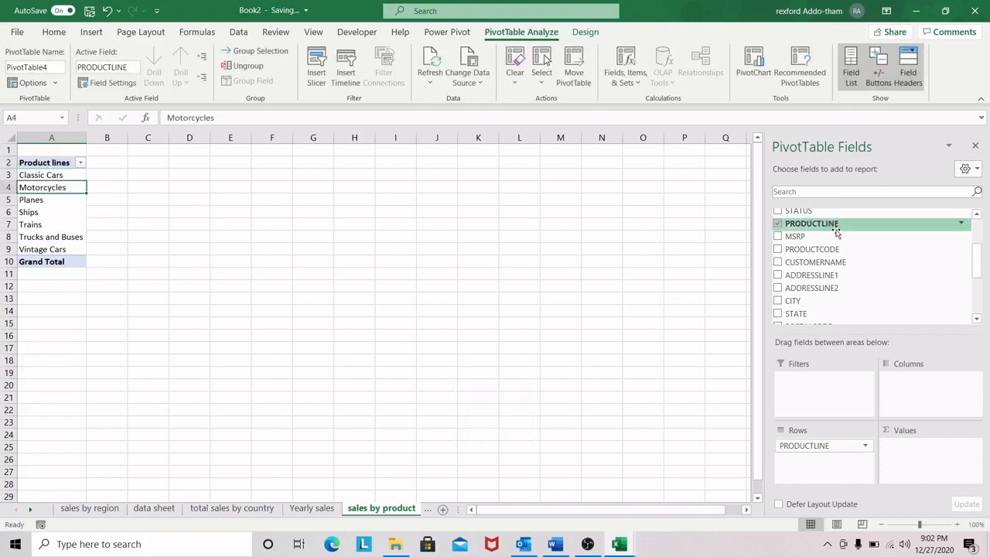
Step: Add SALES to the values of the product line PivotTable and show the amounts in B3:B9 without decimals
left_click_drag(977, 261, 979, 232)
left_click_drag(808, 266, 936, 453)
left_click_drag(128, 171, 127, 249)
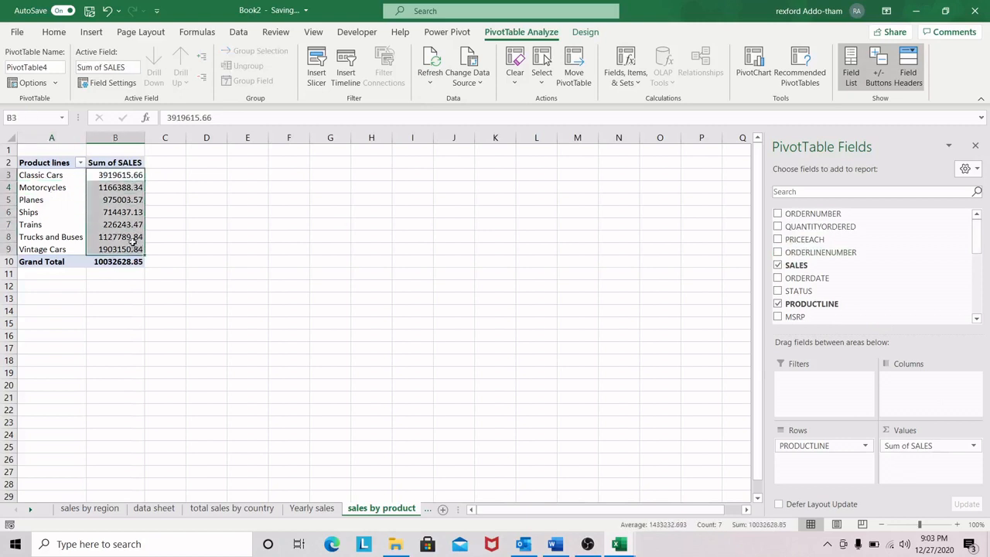
left_click(54, 31)
left_click(512, 76)
left_click(512, 76)
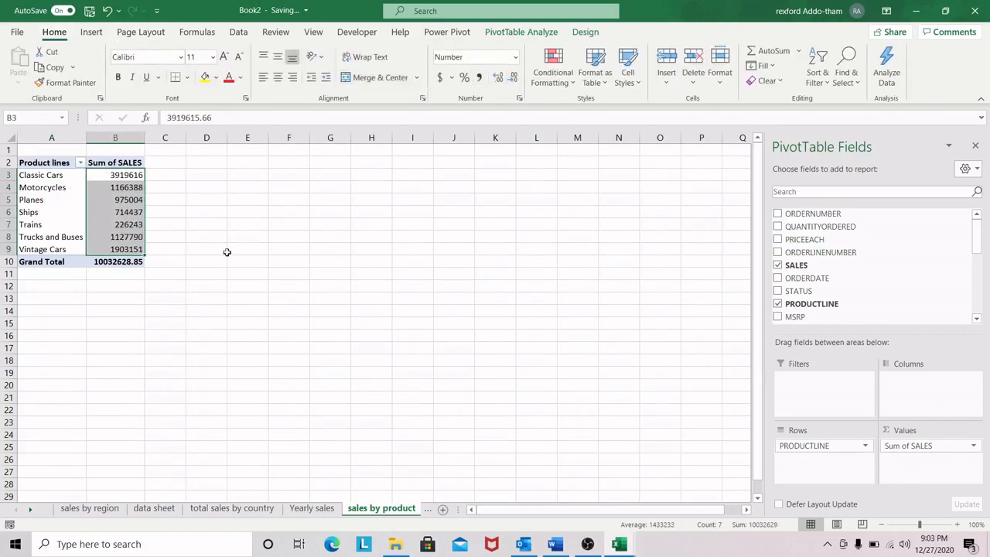
left_click(216, 249)
left_click(119, 175)
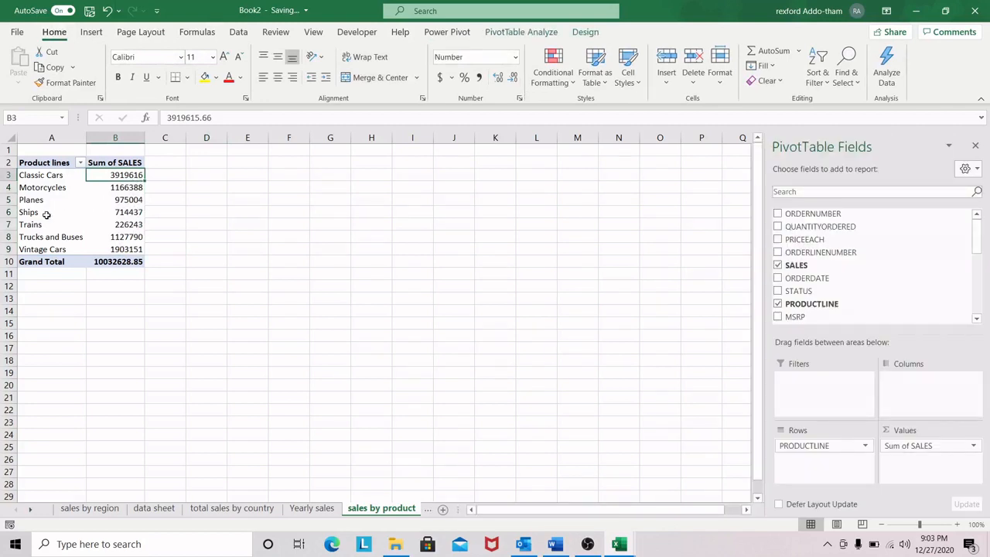
Step: Insert a 2-D clustered column PivotChart from the product lines PivotTable
left_click(46, 216)
left_click(92, 32)
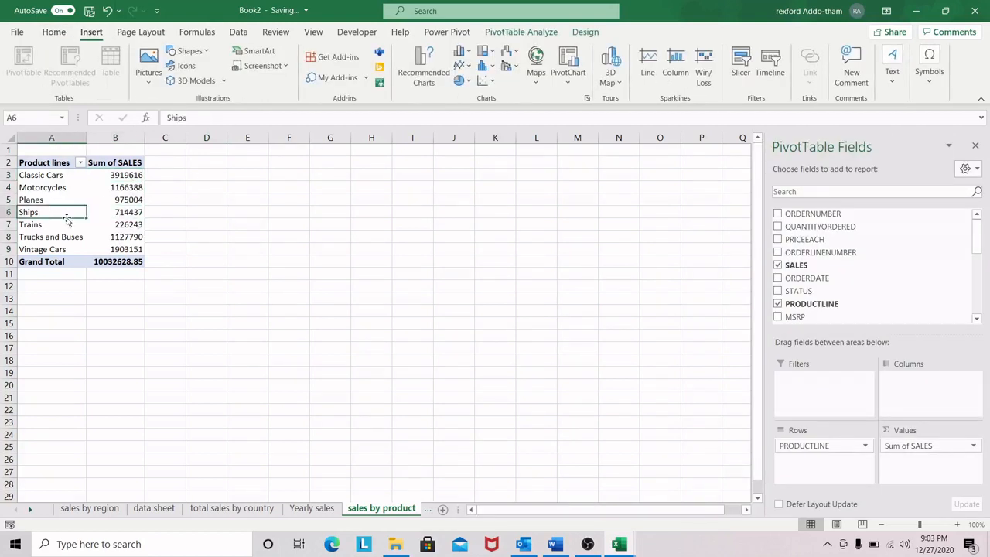
left_click(461, 51)
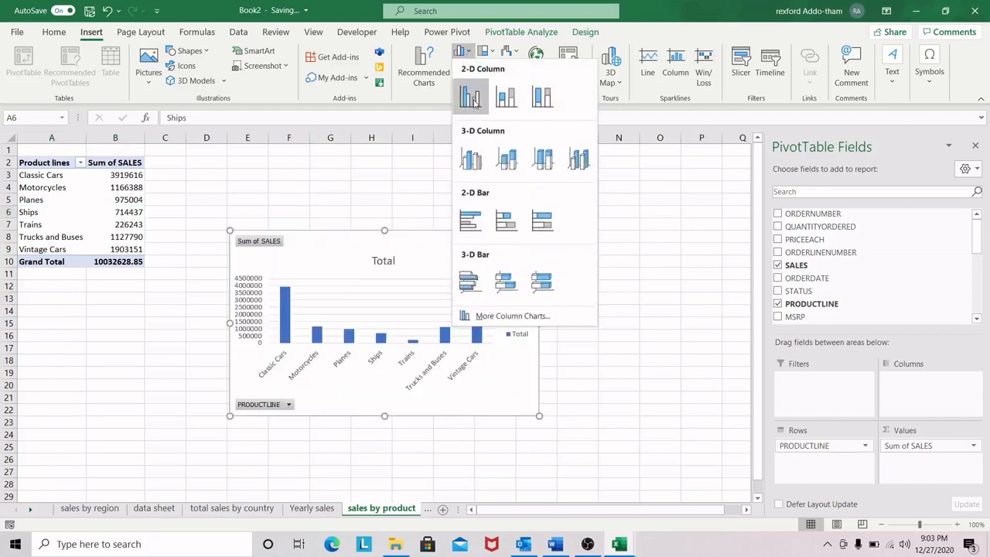
left_click(475, 103)
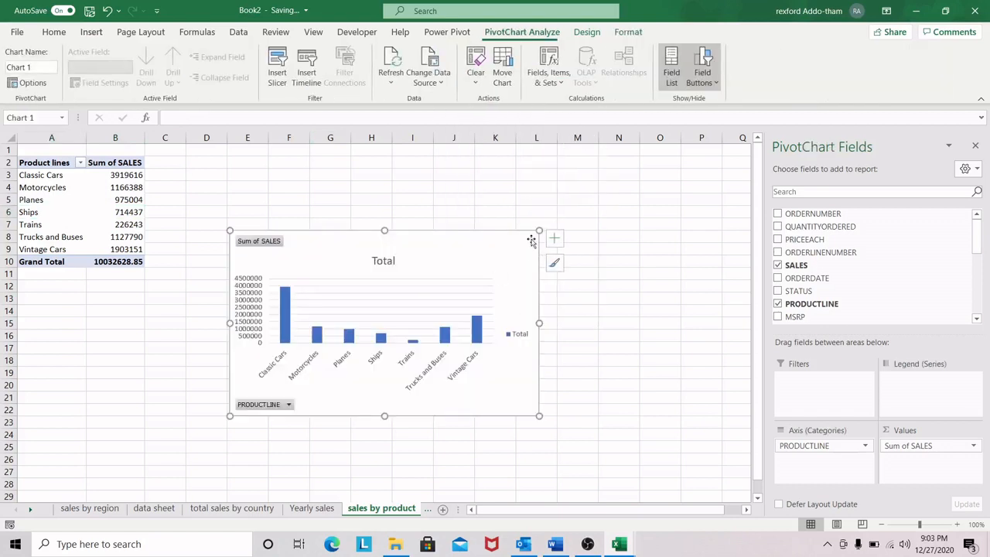
Step: Remove the legend and gridlines from the product lines chart
left_click_drag(539, 323, 548, 319)
left_click(530, 332)
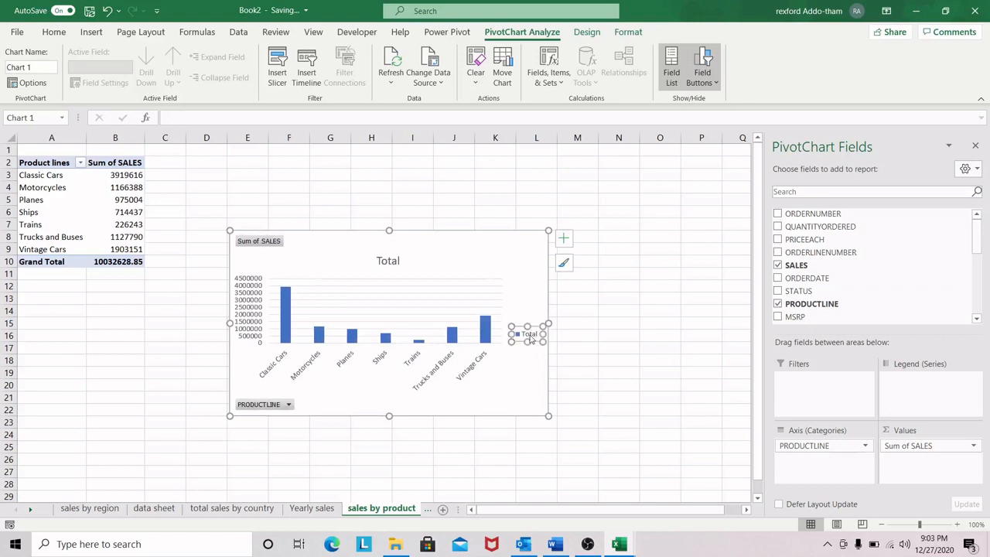
key("Delete")
left_click(564, 239)
left_click(592, 330)
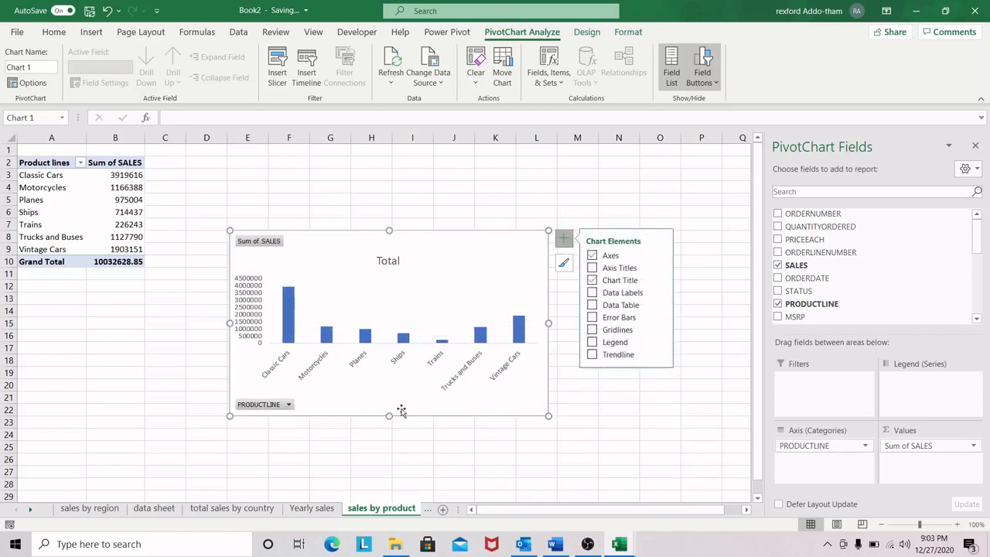
Step: Hide all field buttons on the product lines chart and widen the chart slightly
right_click(272, 241)
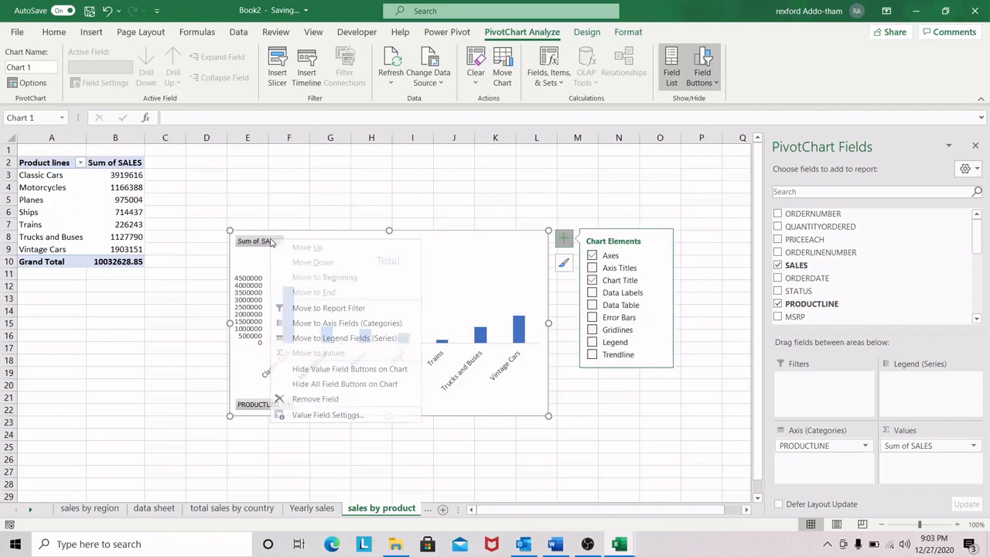
left_click(327, 384)
left_click_drag(548, 321, 566, 324)
Step: Change the product lines chart's title to "sales by products"
left_click(401, 244)
left_click(410, 244)
key("BackSpace")
key("BackSpace")
key("BackSpace")
key("BackSpace")
key("BackSpace")
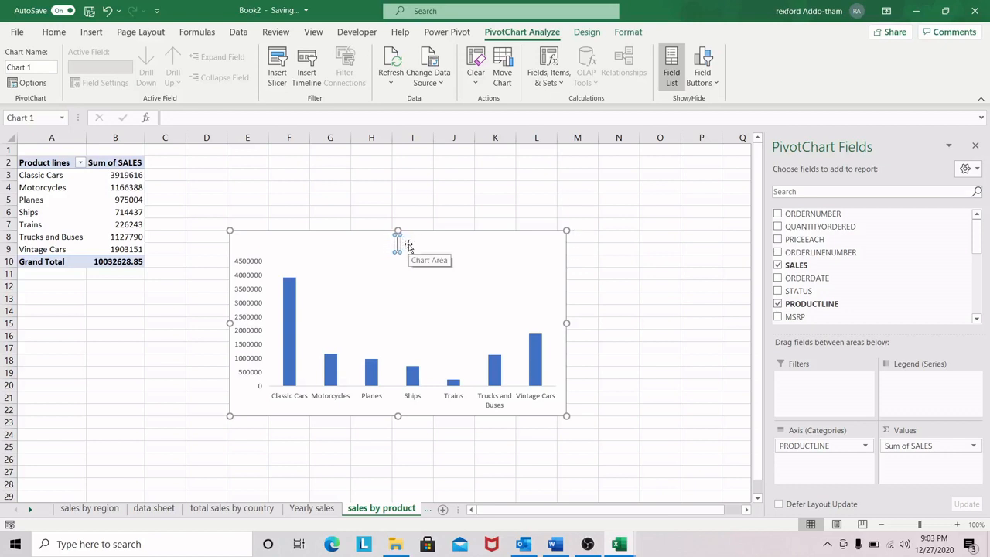
type("sales")
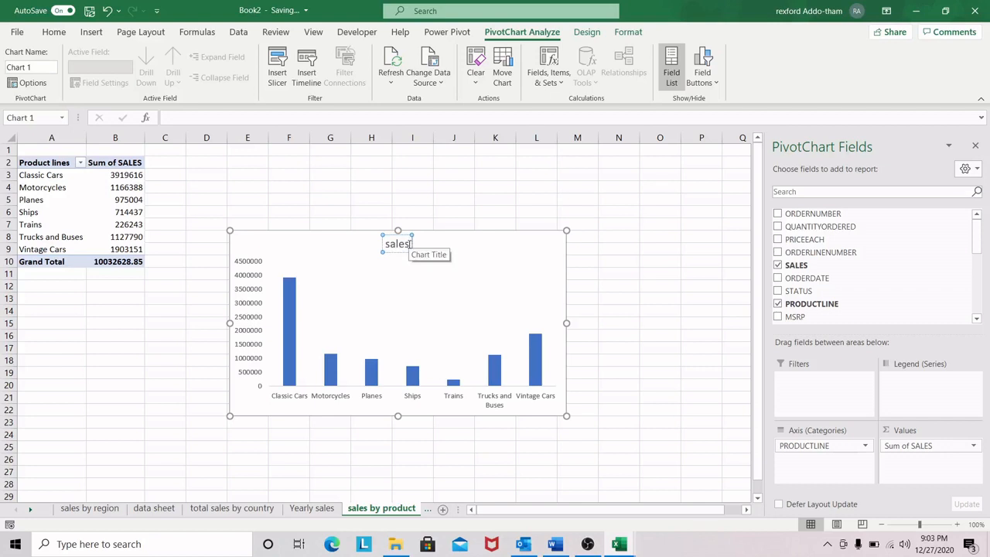
type(" by prod")
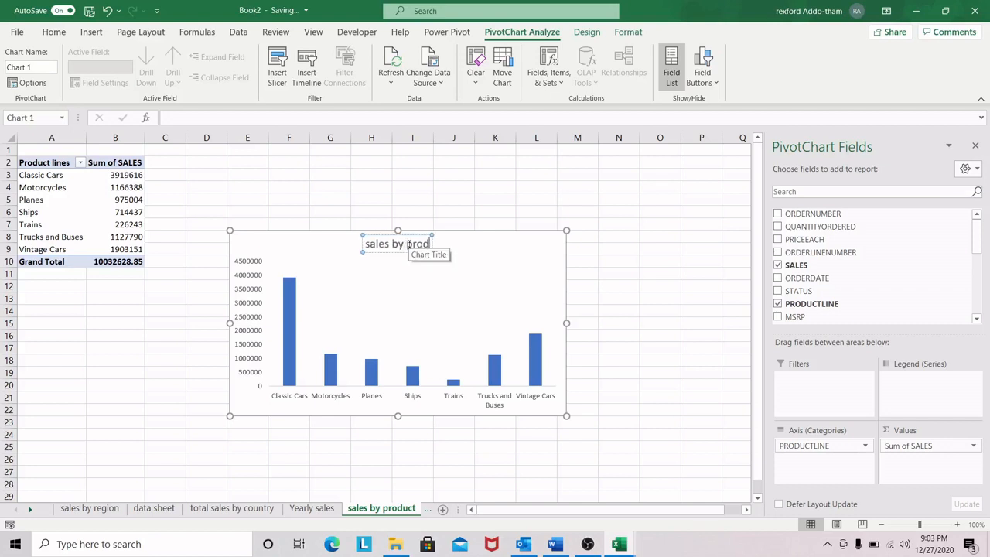
type("ucts")
left_click(484, 275)
left_click(480, 243)
double_click(469, 232)
left_click(630, 385)
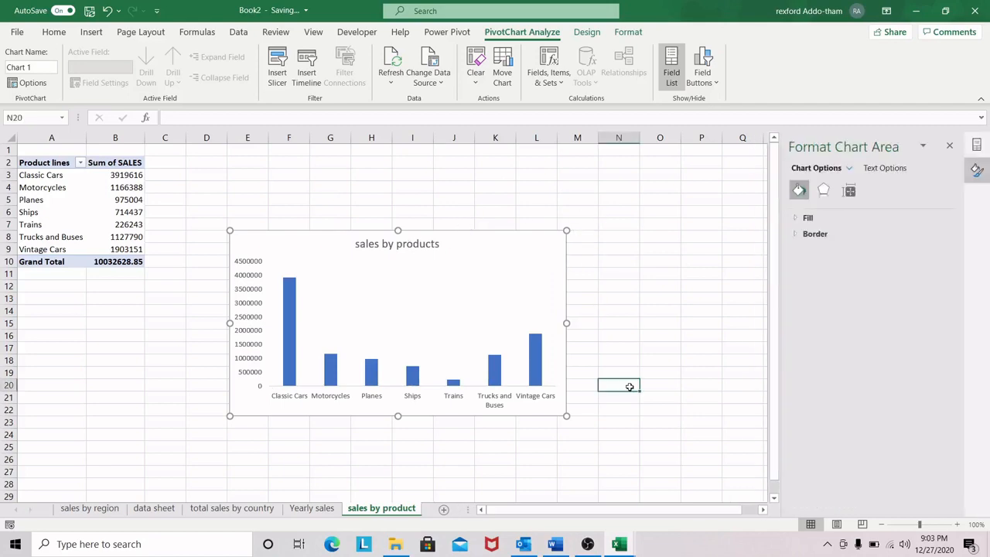
Step: Review the charts on the Dashboard sheet of the Sales Performance Dashboard workbook and return to Book2
mouse_move(621, 548)
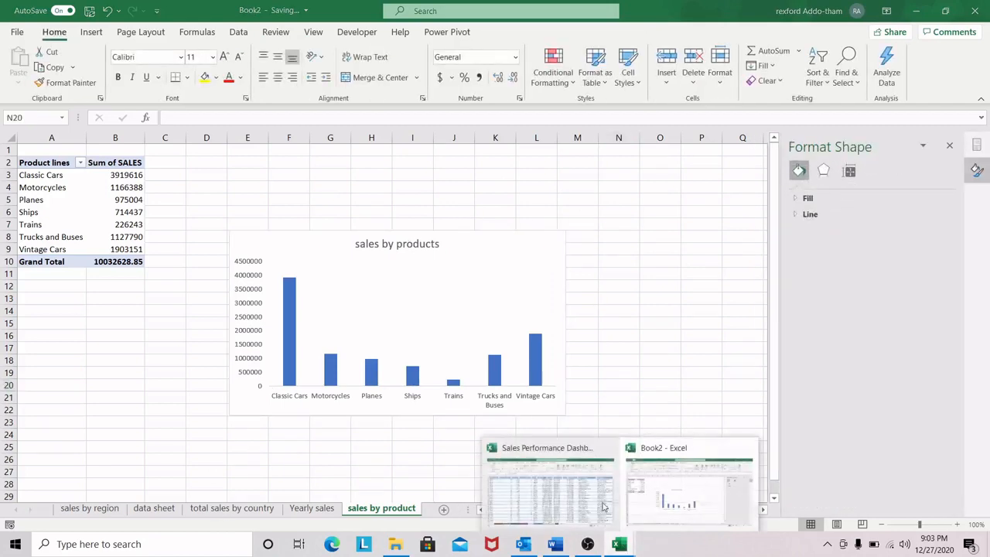
left_click(540, 501)
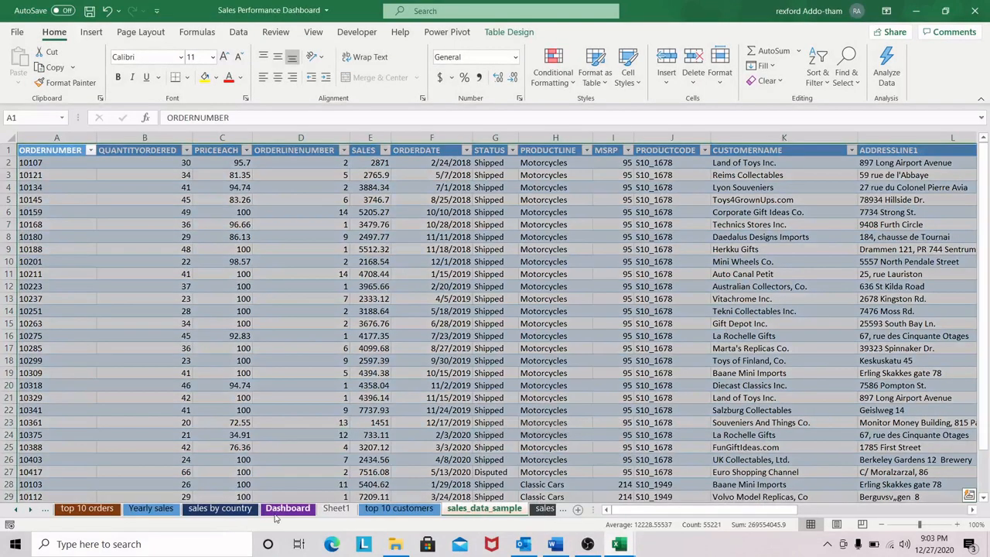
left_click(286, 508)
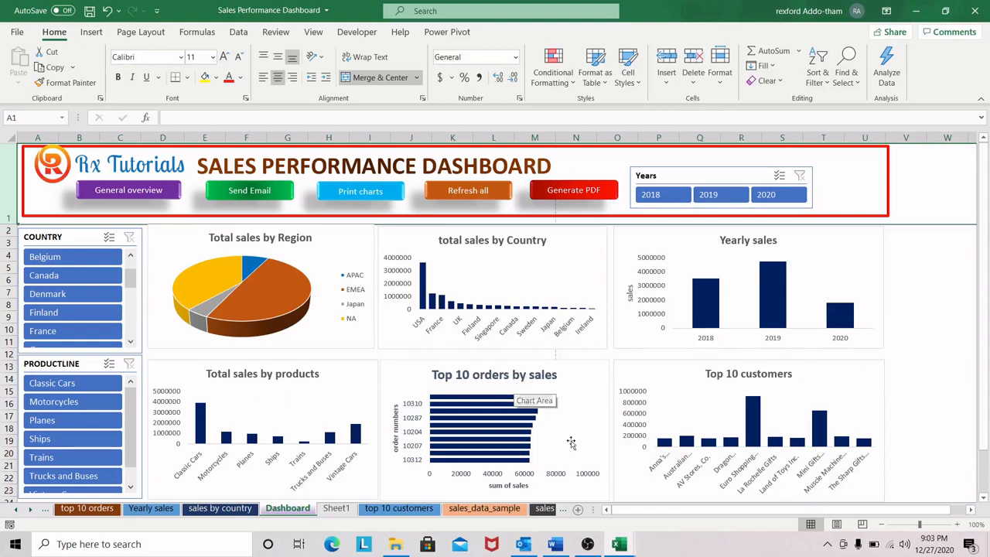
mouse_move(619, 544)
left_click(703, 474)
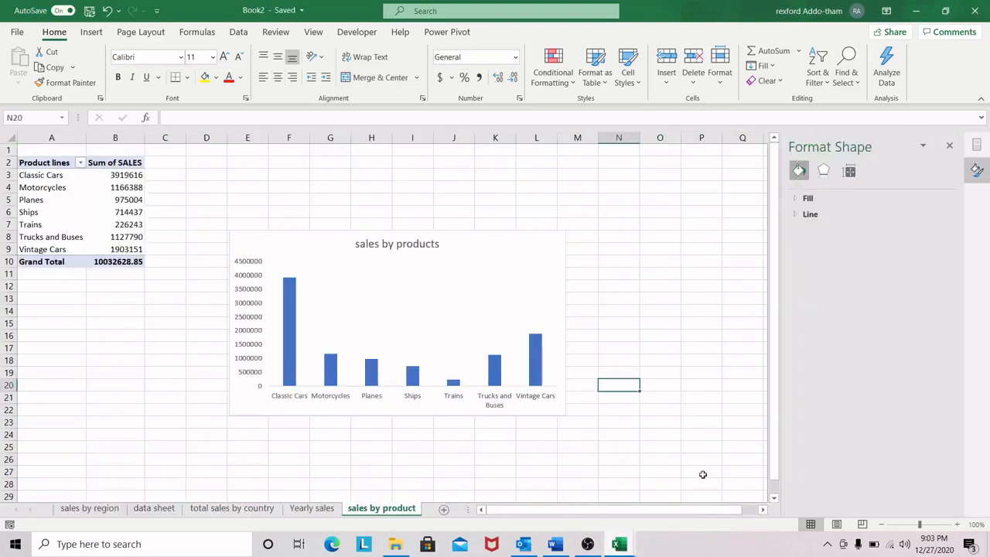
Step: Add a new worksheet after sales by product and name it "top 10 orders by sales"
left_click(443, 511)
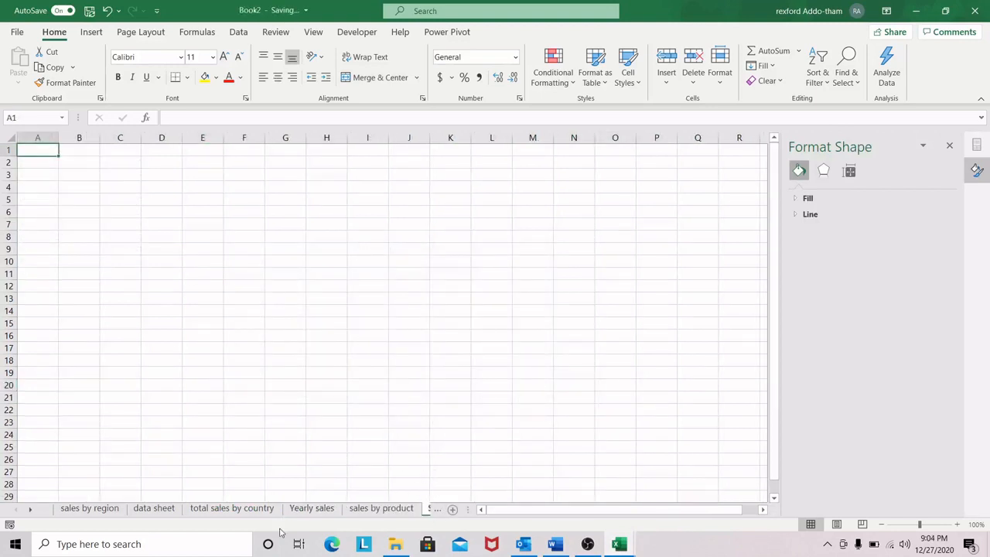
left_click(431, 510)
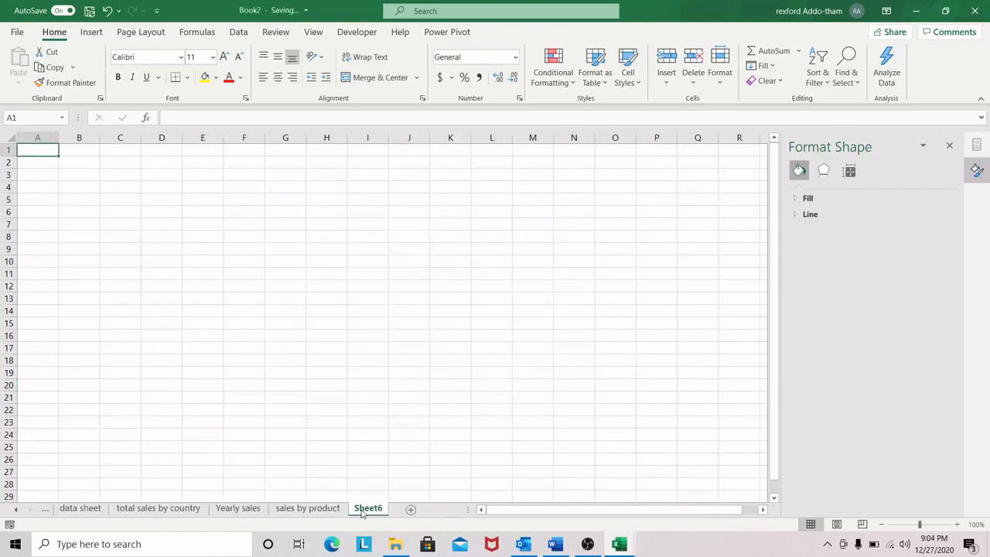
double_click(370, 509)
key("BackSpace")
type("top 10 o")
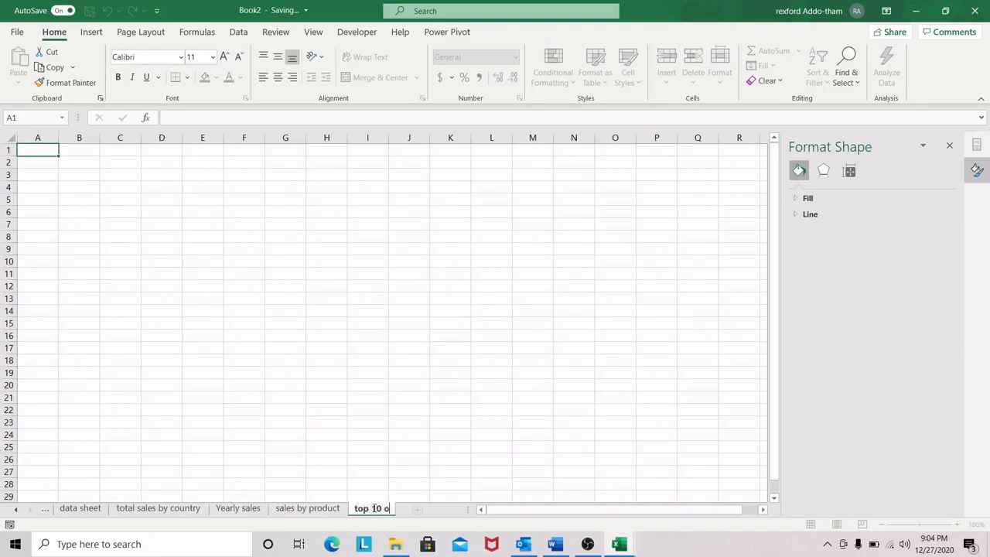
type("rders by s")
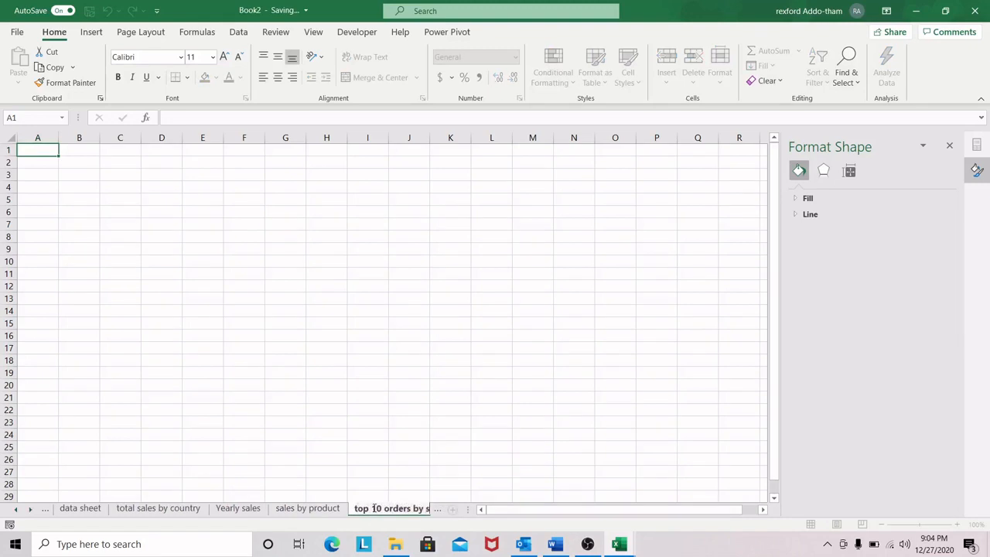
type("ales")
Step: Create a PivotTable from ordertable at cell A2 of the top 10 orders by sales sheet
left_click(40, 163)
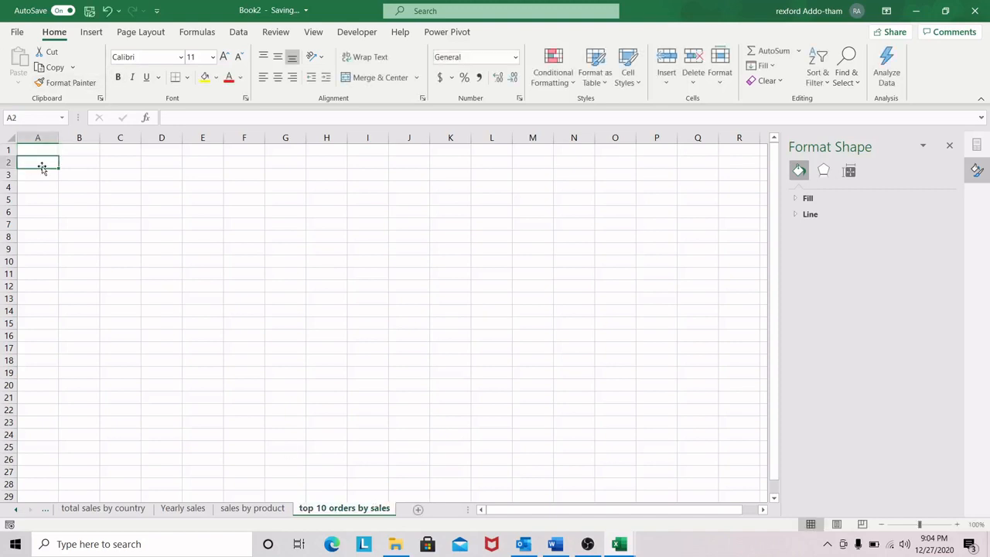
left_click(92, 32)
left_click(22, 62)
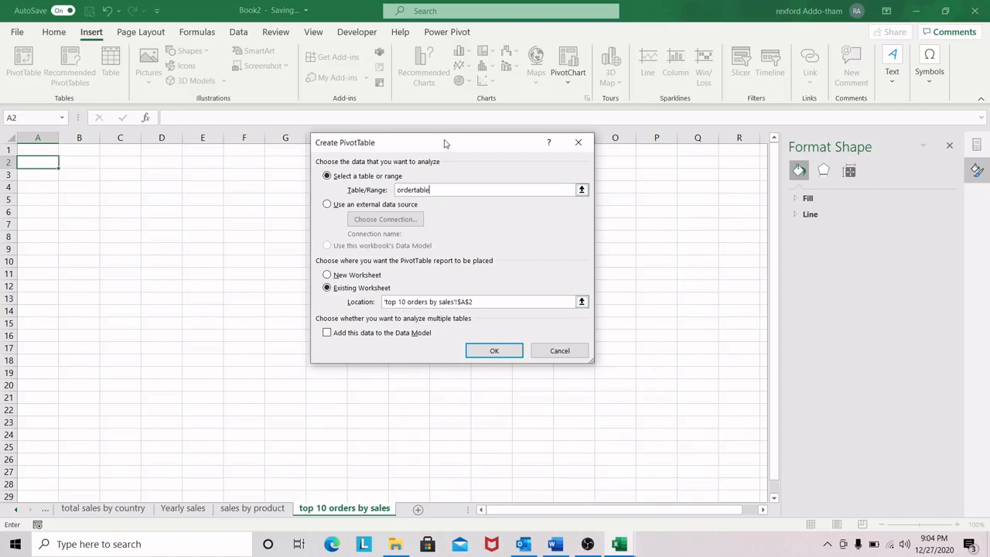
left_click(510, 353)
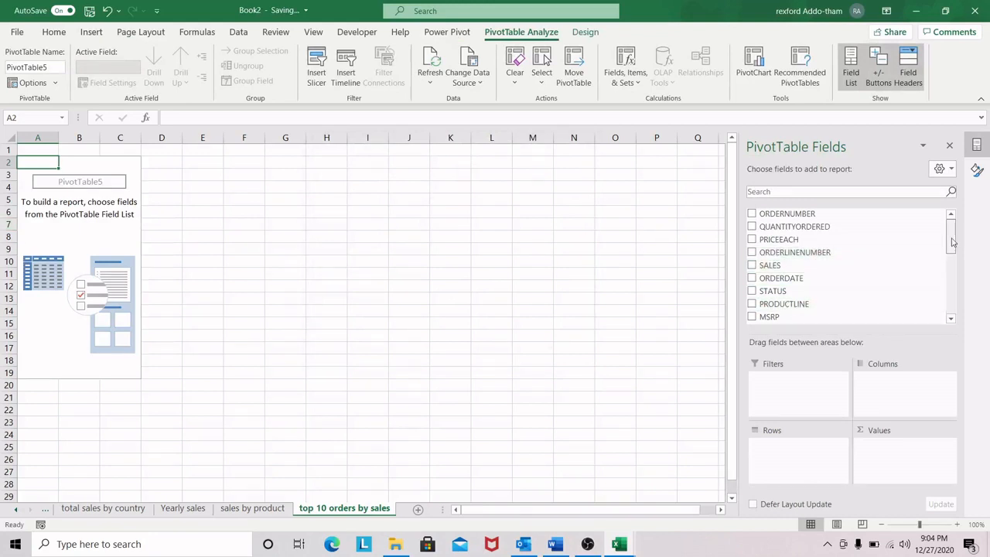
Step: Place ORDERNUMBER in the PivotTable's rows and SALES in its values
left_click_drag(953, 243, 955, 243)
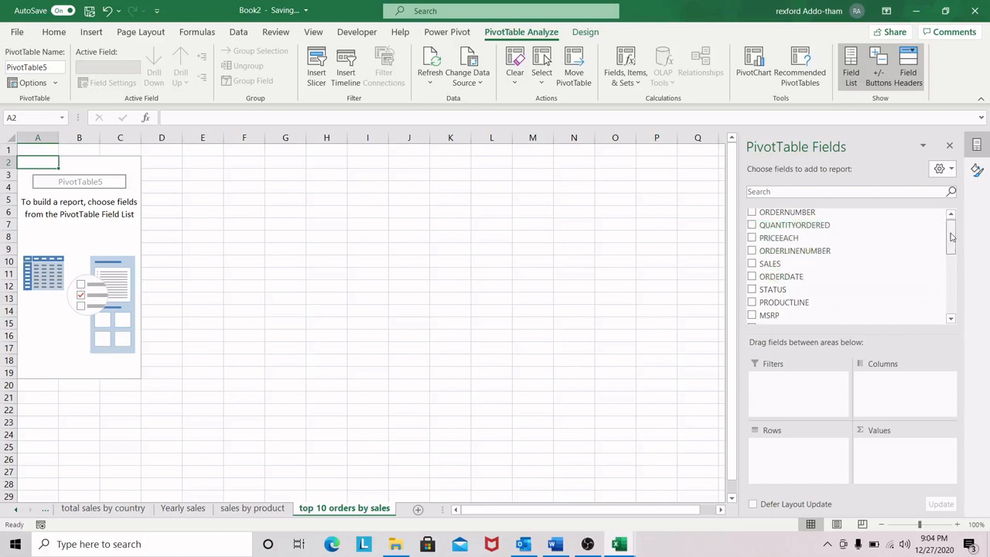
left_click_drag(805, 220, 804, 444)
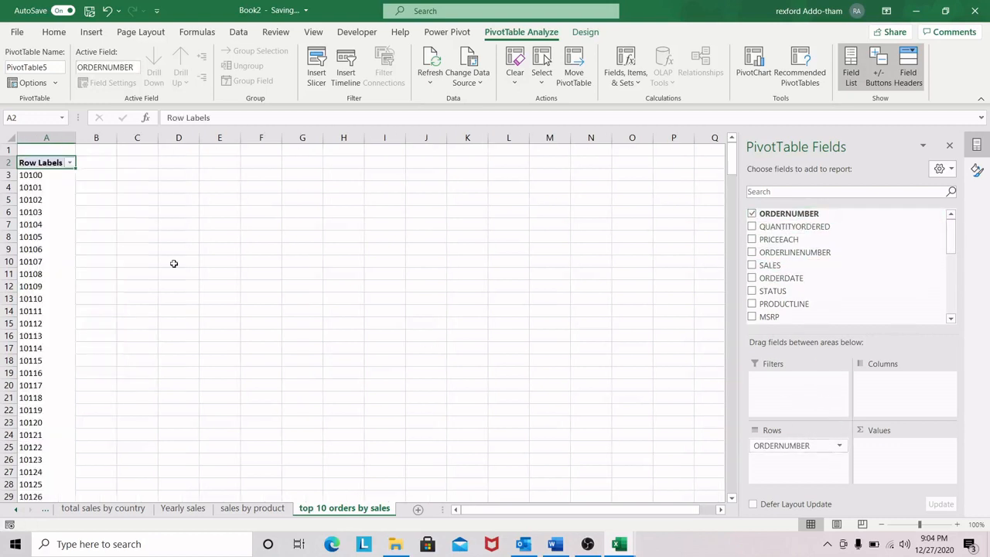
left_click_drag(772, 265, 897, 445)
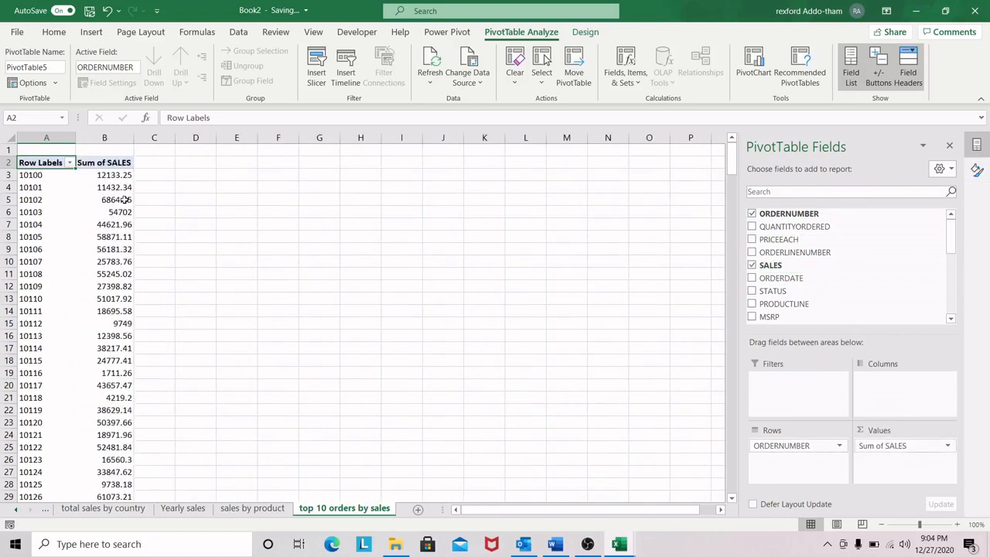
Step: Rename the PivotTable's row header in A2 to "order numbers"
key("BackSpace")
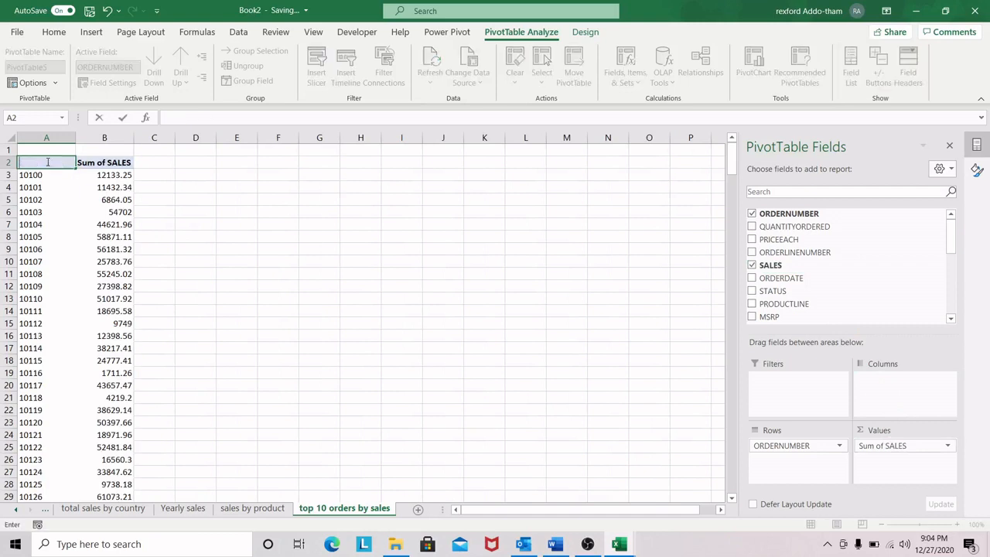
type("order numbers")
left_click(73, 224)
left_click(97, 178)
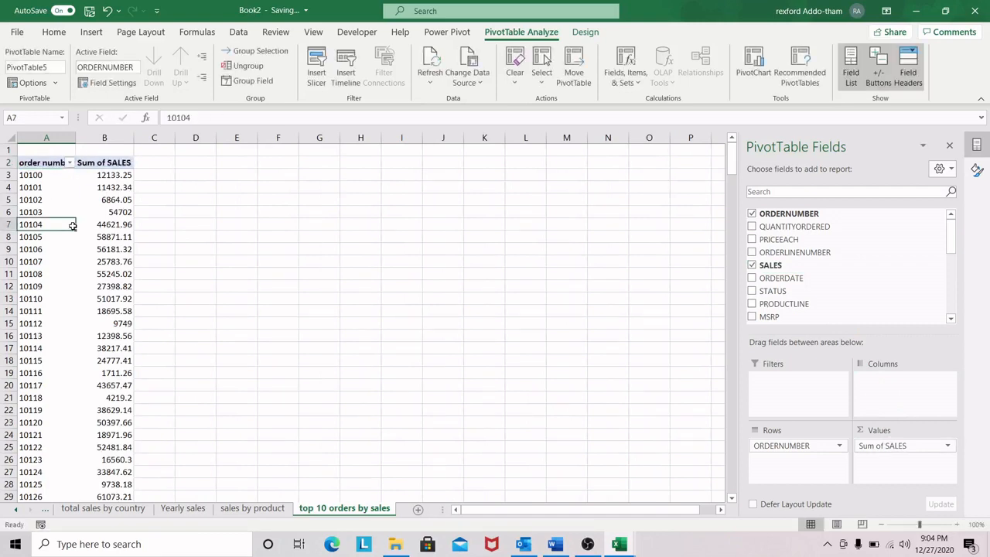
Step: Filter the order numbers to show only the top 10 items by Sum of SALES
left_click(32, 174)
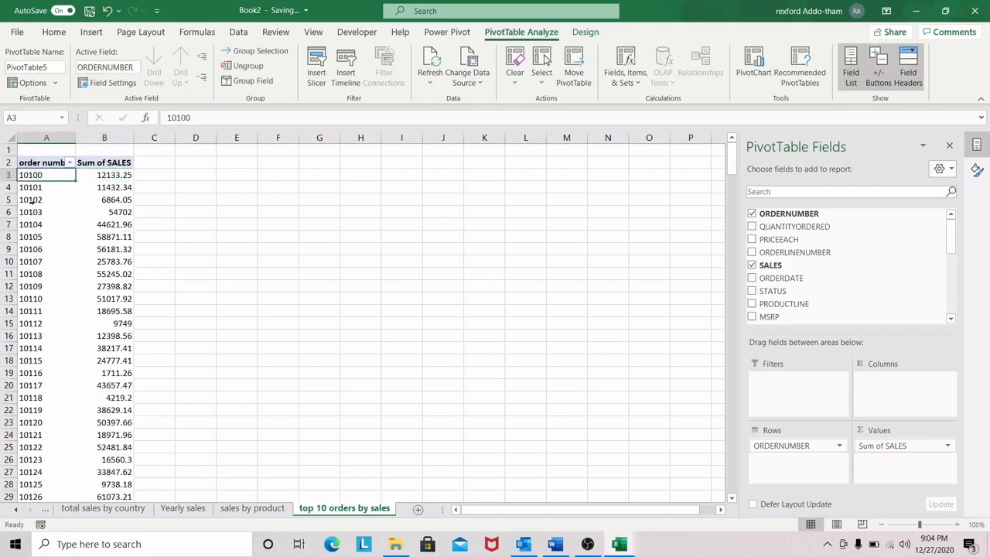
left_click(26, 199)
left_click(47, 200)
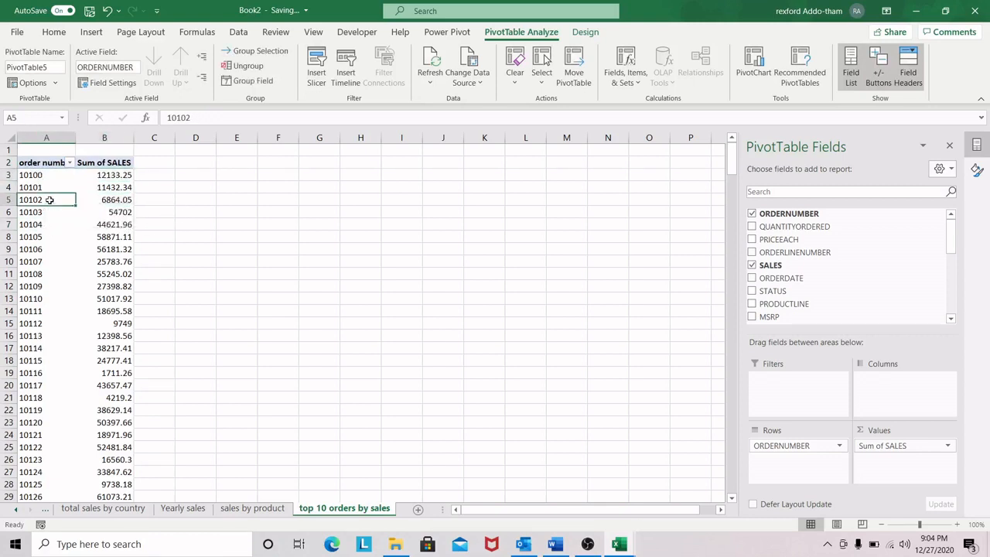
right_click(50, 202)
mouse_move(101, 384)
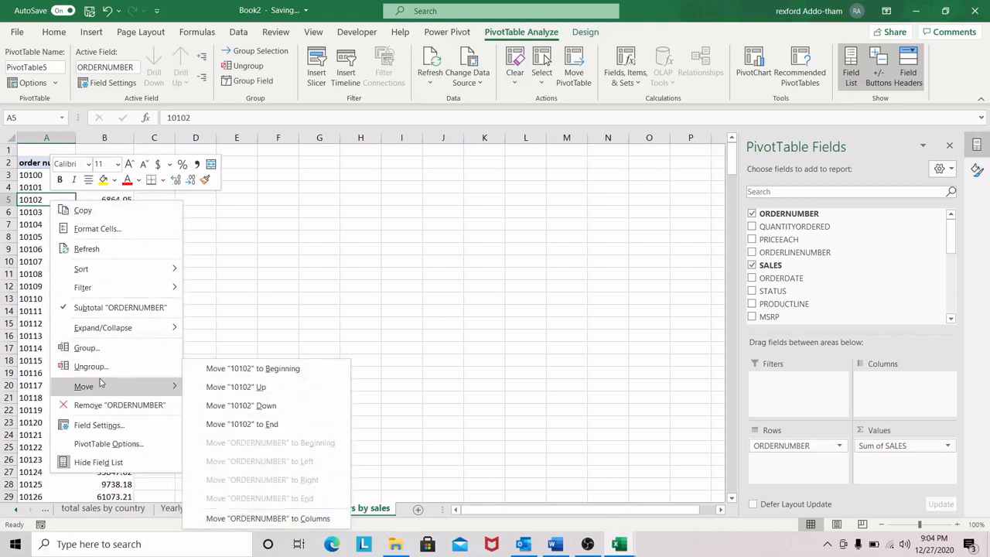
mouse_move(120, 297)
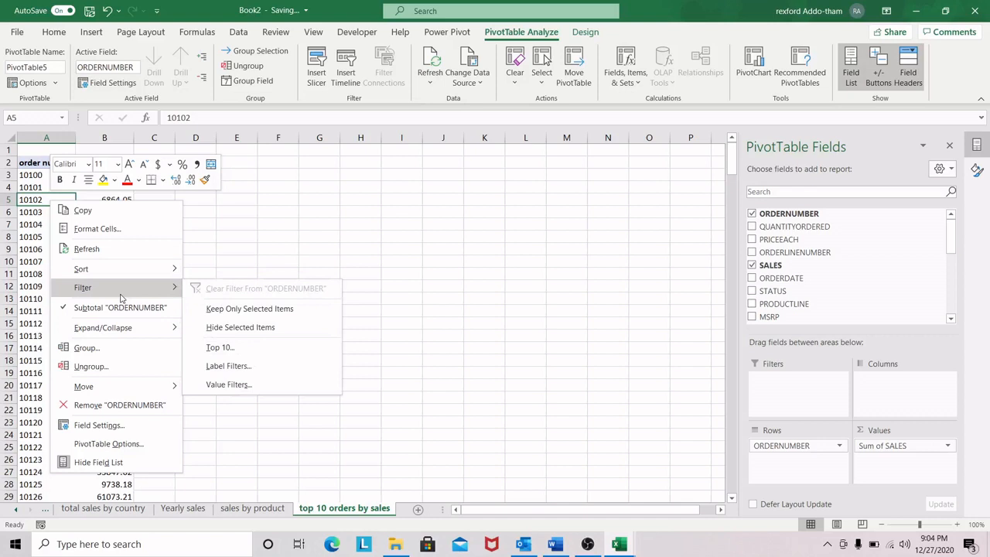
left_click(232, 347)
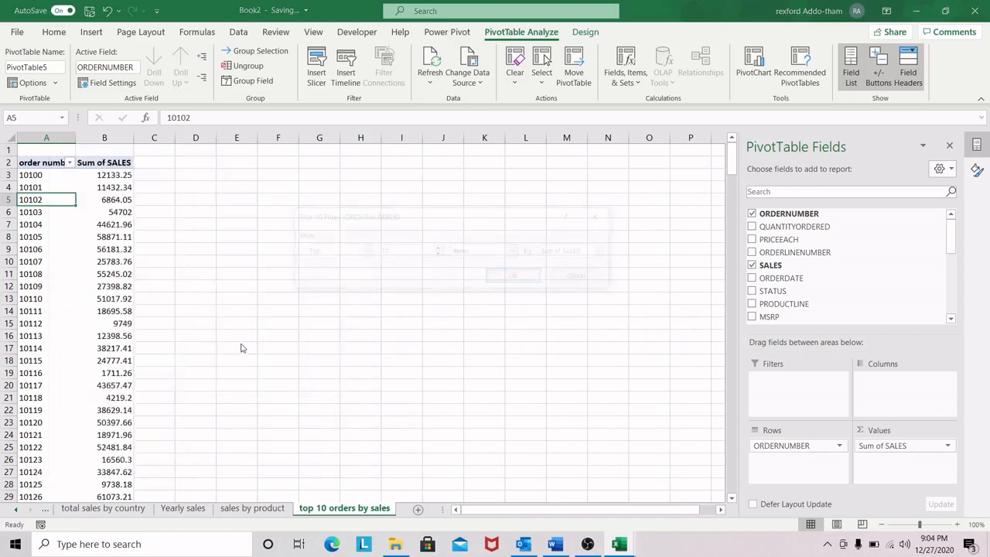
left_click_drag(471, 223, 423, 233)
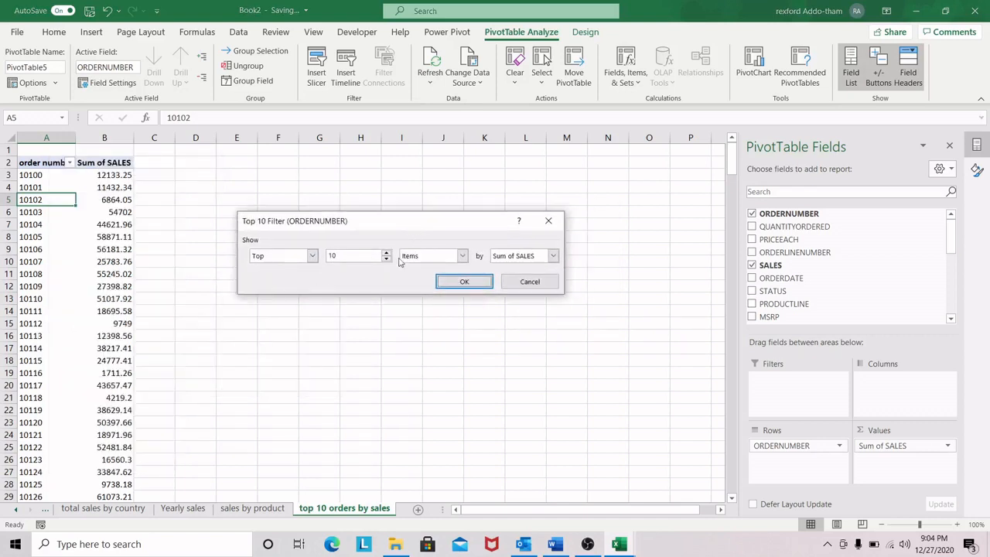
left_click(462, 256)
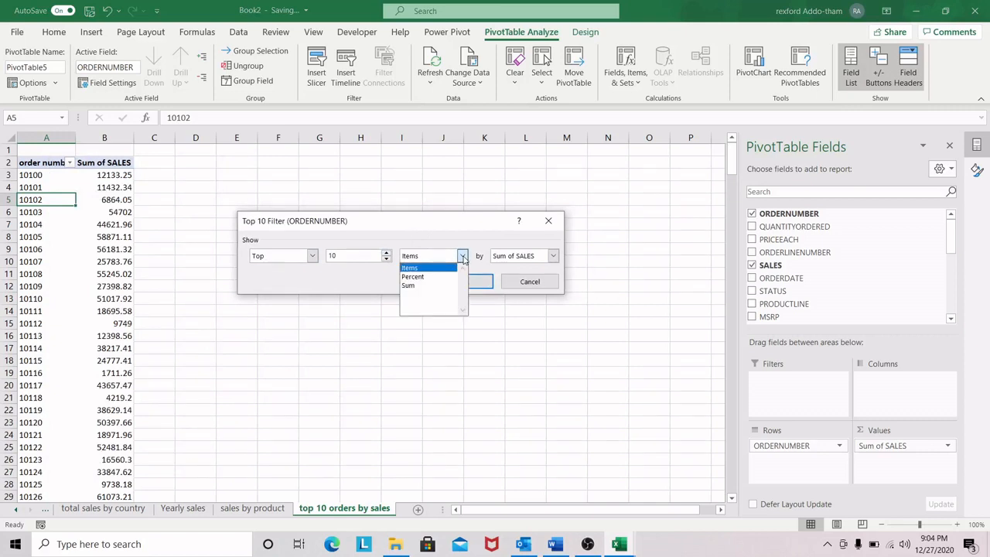
left_click(462, 256)
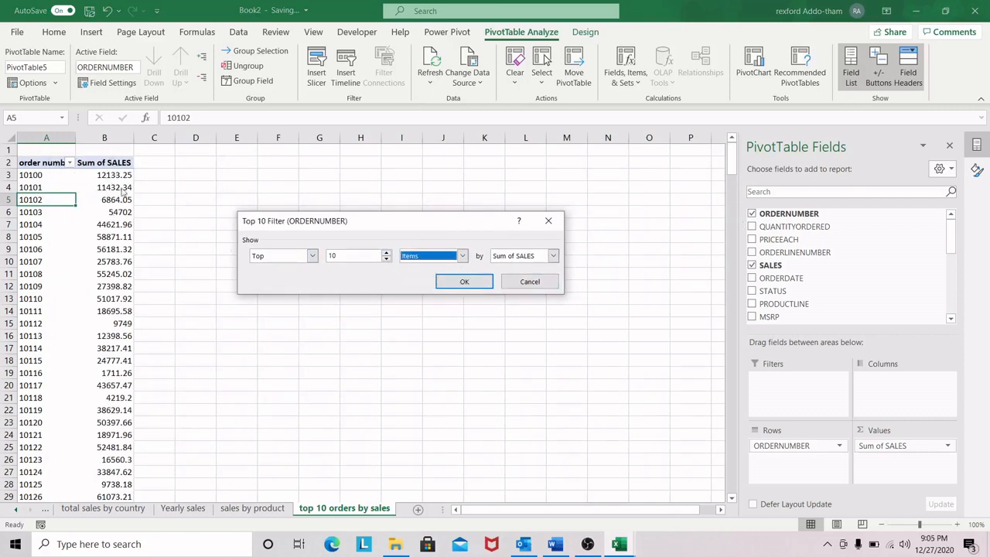
left_click(553, 256)
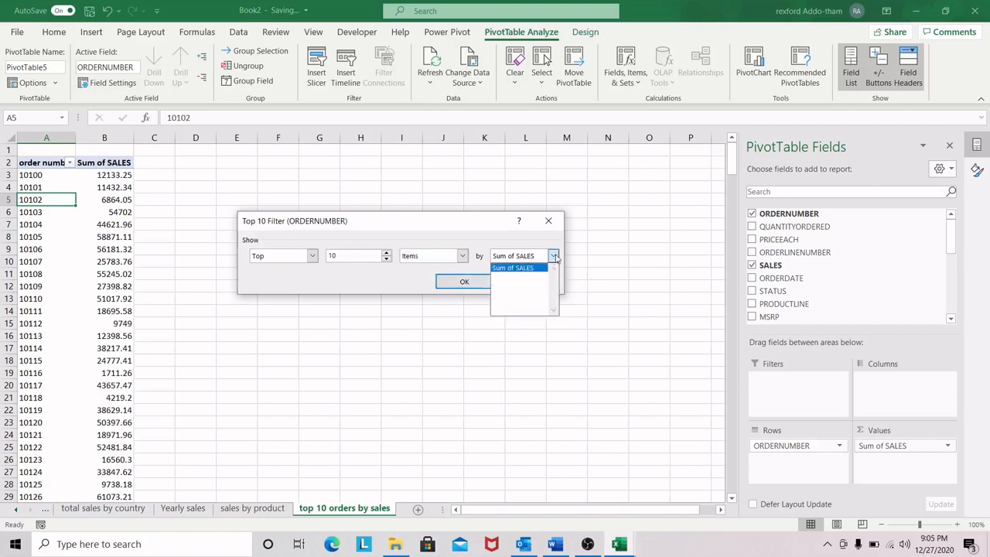
left_click(520, 269)
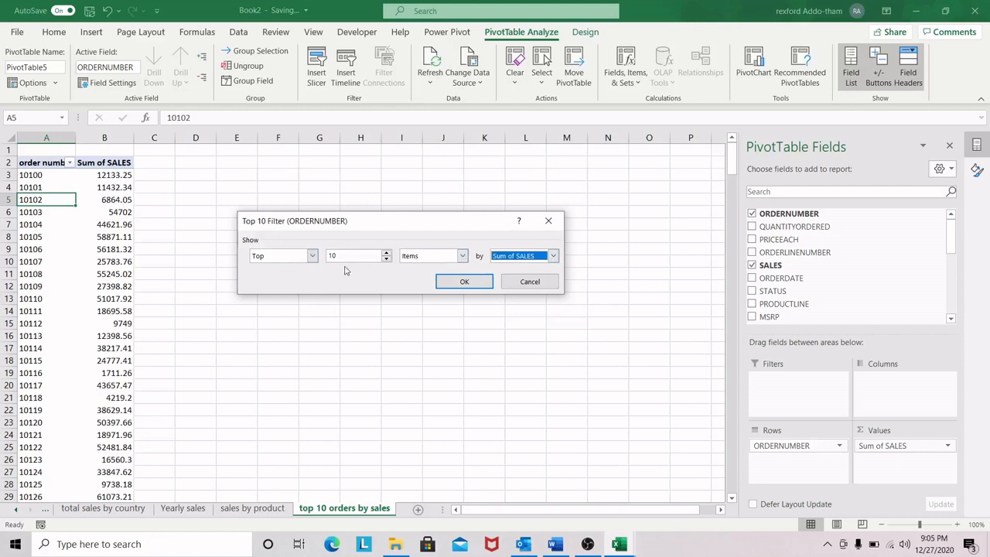
left_click(464, 282)
Step: Show the sales amounts in B3:B13 without decimals
left_click_drag(138, 177, 143, 300)
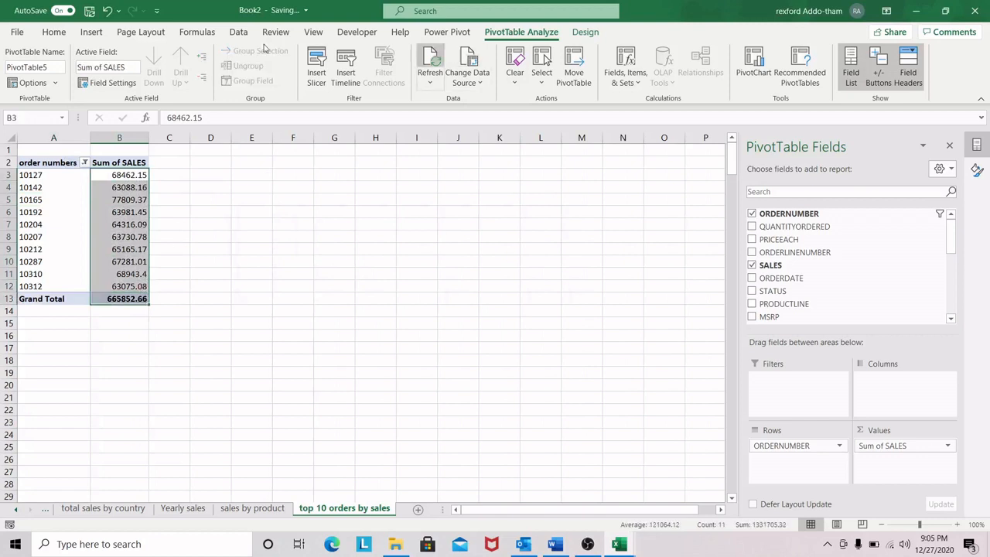
left_click(52, 36)
left_click(510, 78)
left_click(510, 78)
left_click(169, 187)
left_click(119, 175)
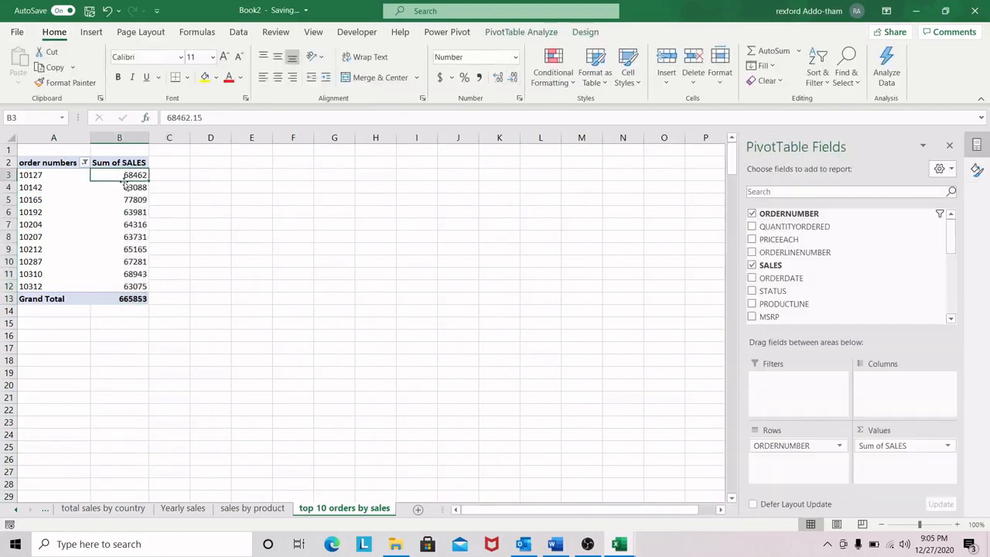
Step: Sort the order numbers PivotTable by Sum of SALES from largest to smallest
left_click(43, 205)
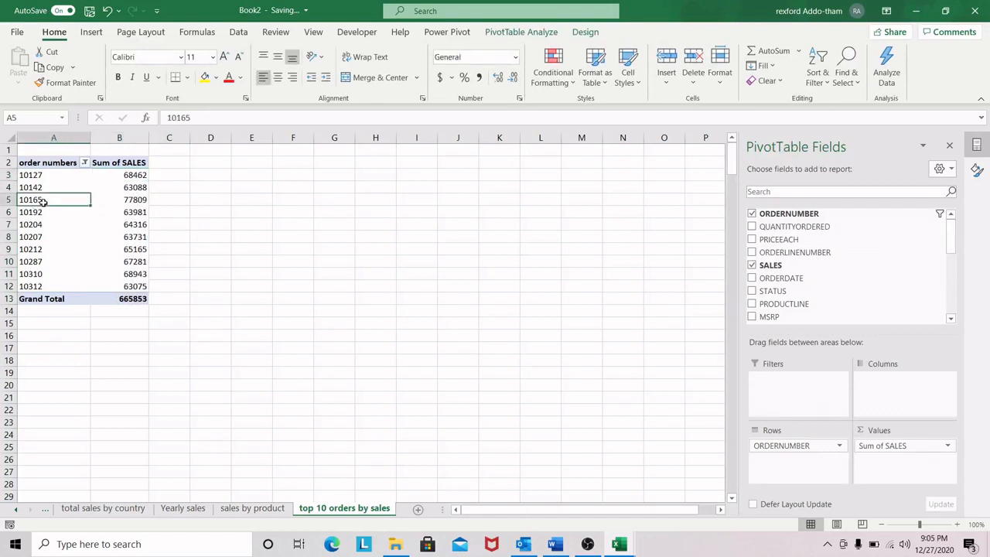
left_click(128, 201)
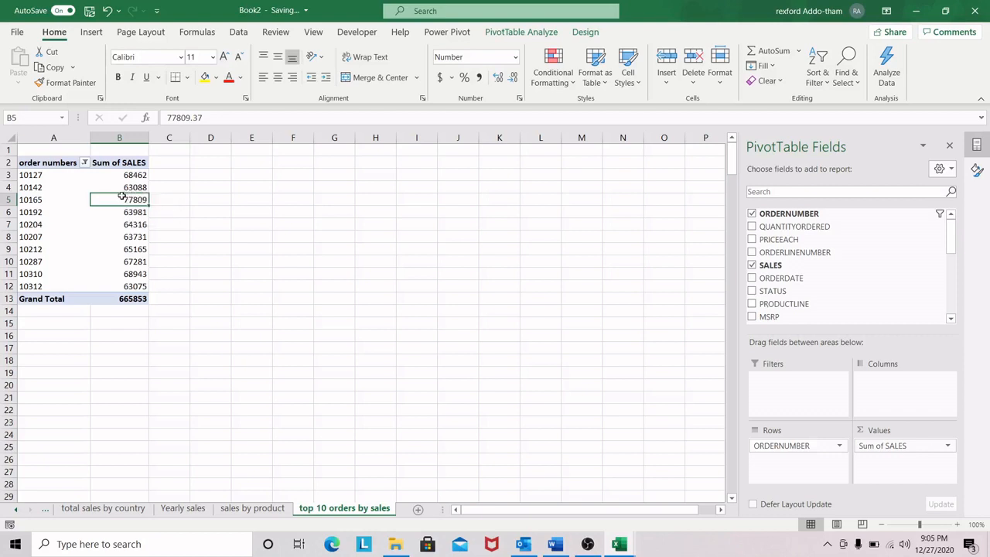
right_click(126, 200)
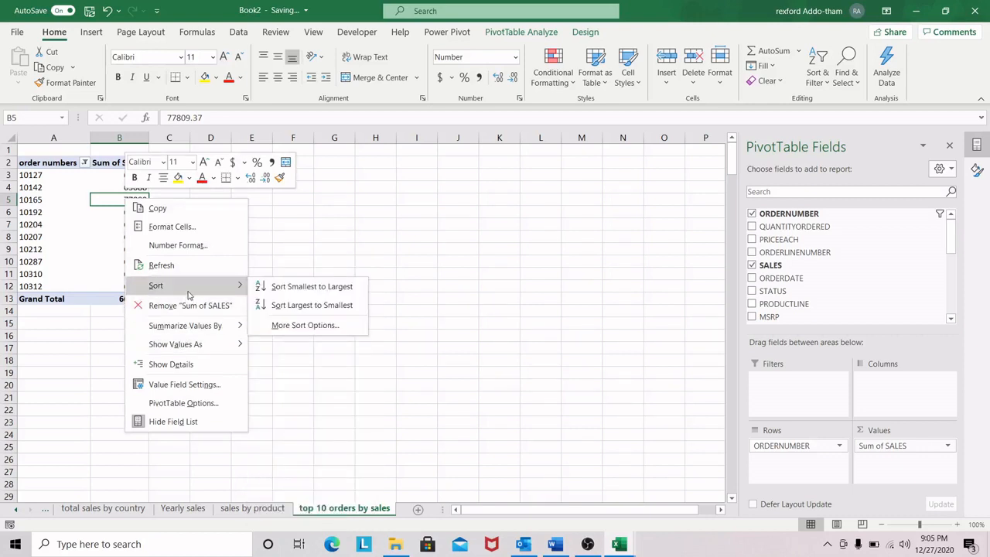
left_click(293, 306)
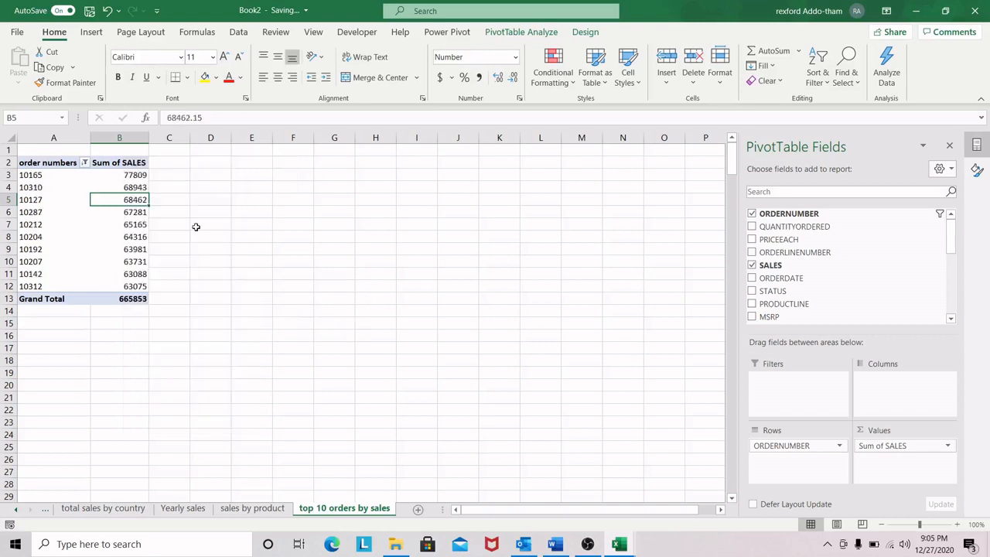
Step: Insert a 2-D clustered bar PivotChart from the order numbers PivotTable and place it beside the table
left_click(45, 202)
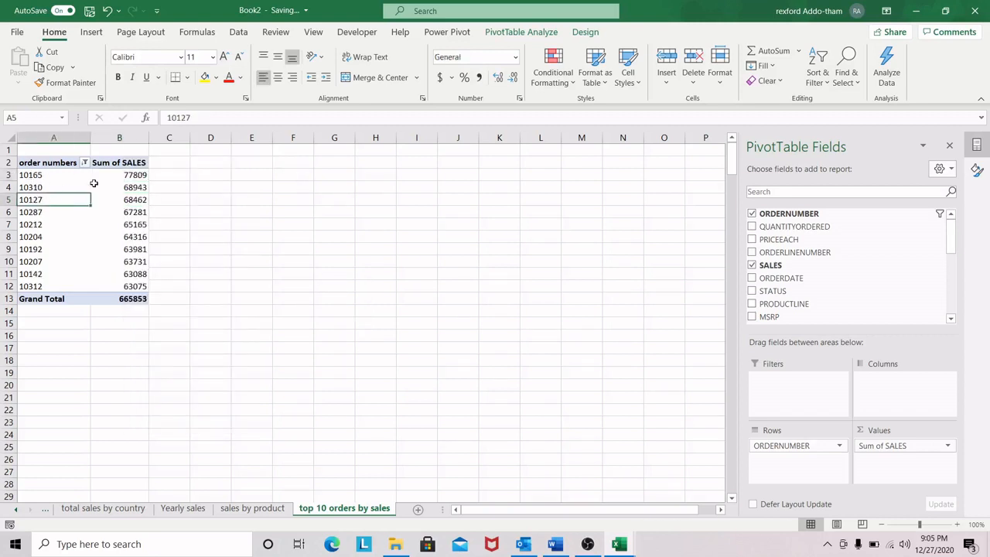
left_click(91, 31)
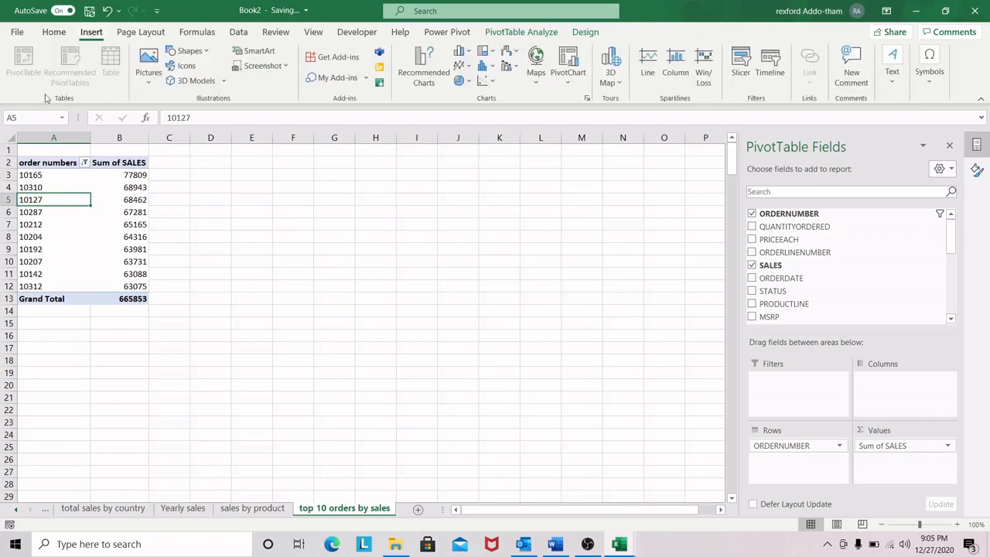
left_click(469, 53)
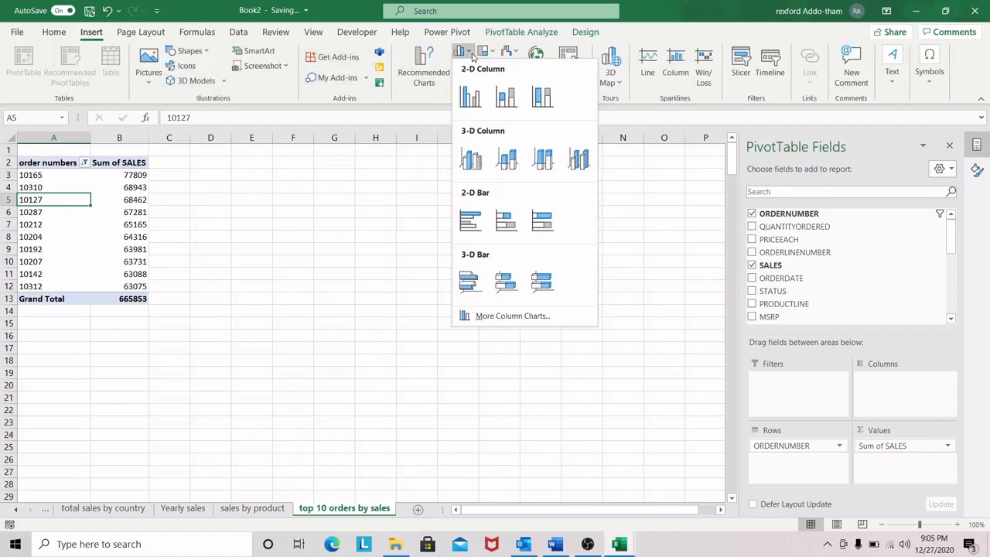
left_click(471, 221)
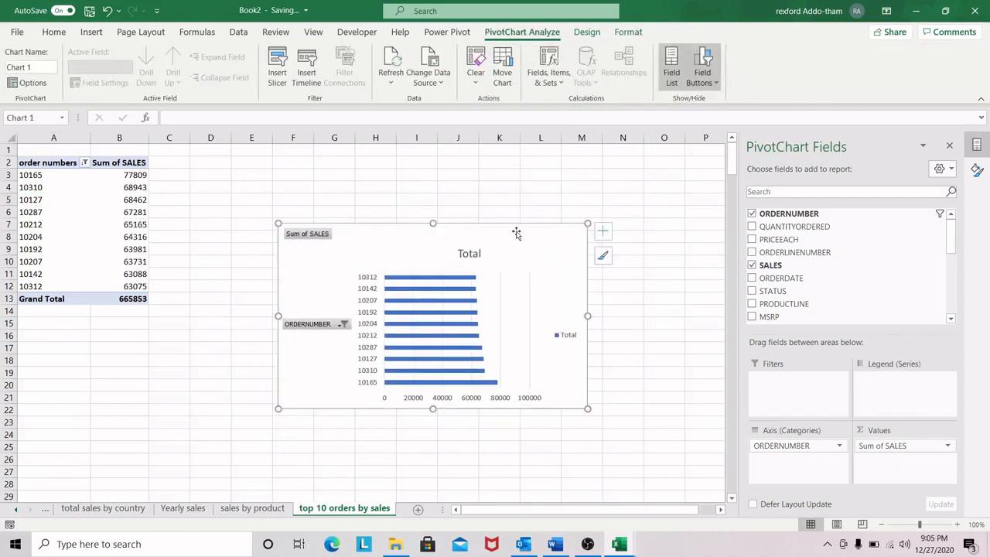
left_click_drag(529, 227, 511, 196)
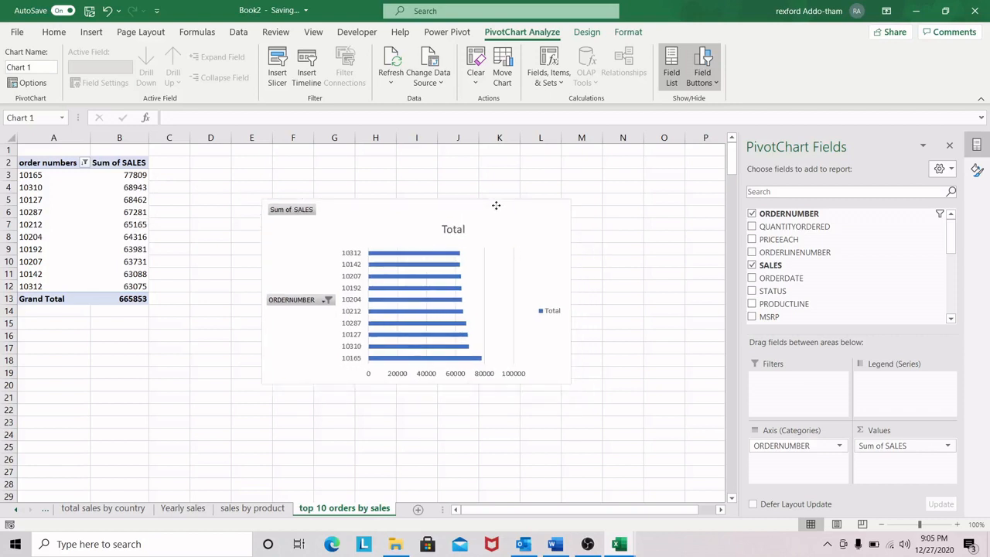
Step: Hide all field buttons on the bar chart and move it further away from the PivotTable
right_click(301, 214)
left_click(363, 347)
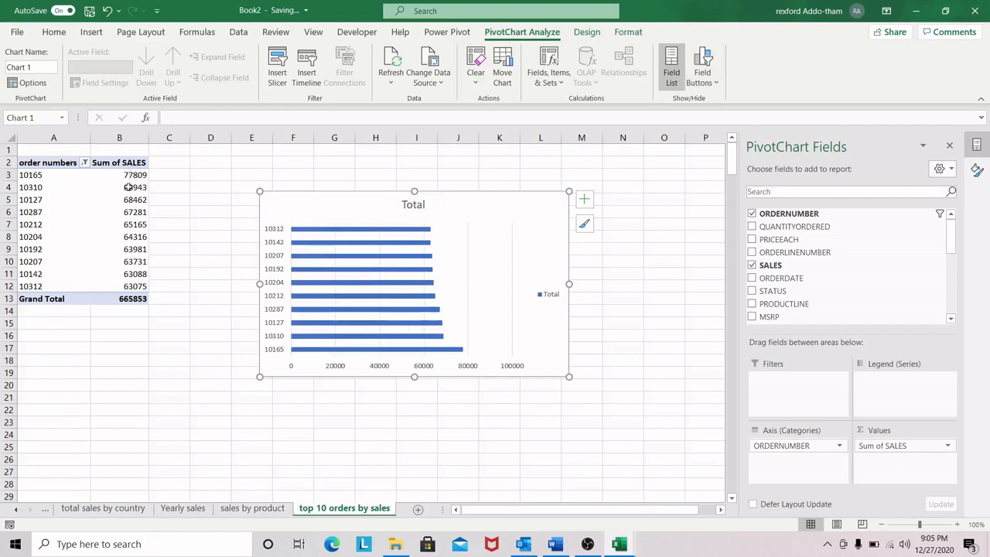
mouse_move(135, 176)
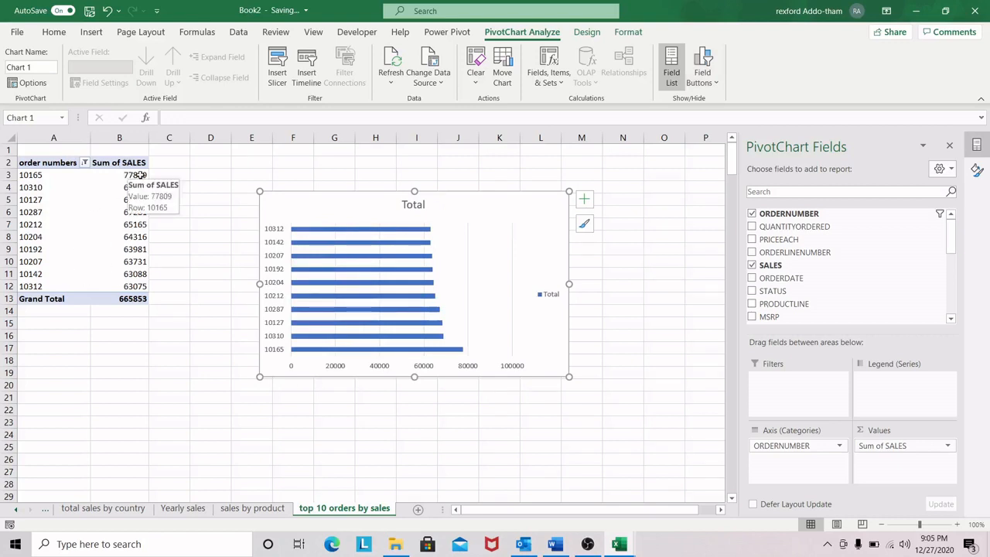
left_click_drag(456, 206, 497, 205)
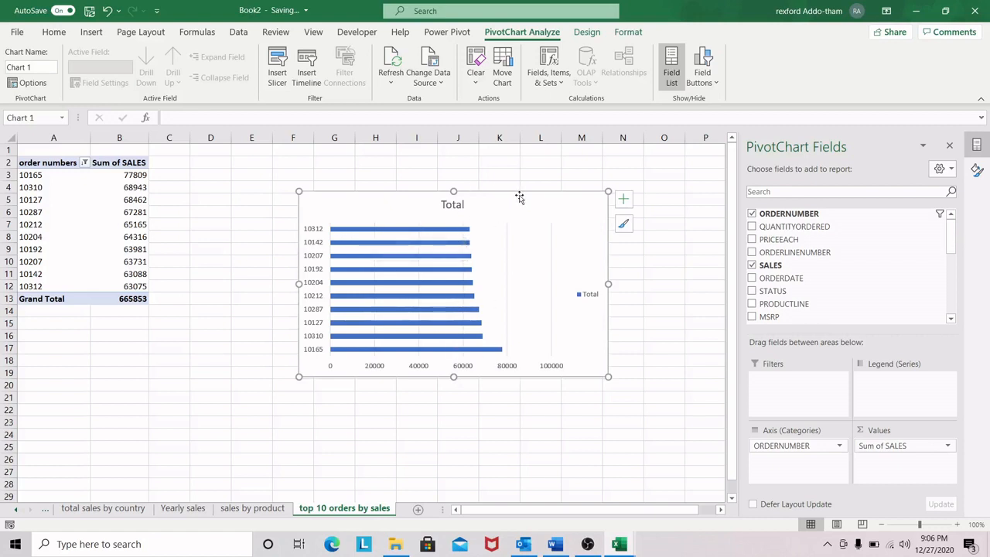
left_click_drag(527, 199, 523, 212)
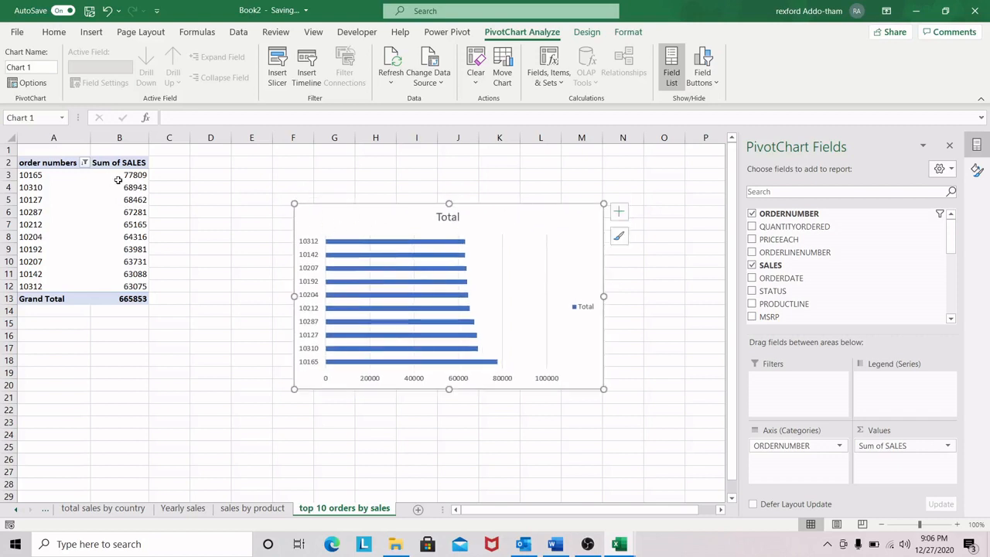
left_click_drag(535, 215, 546, 212)
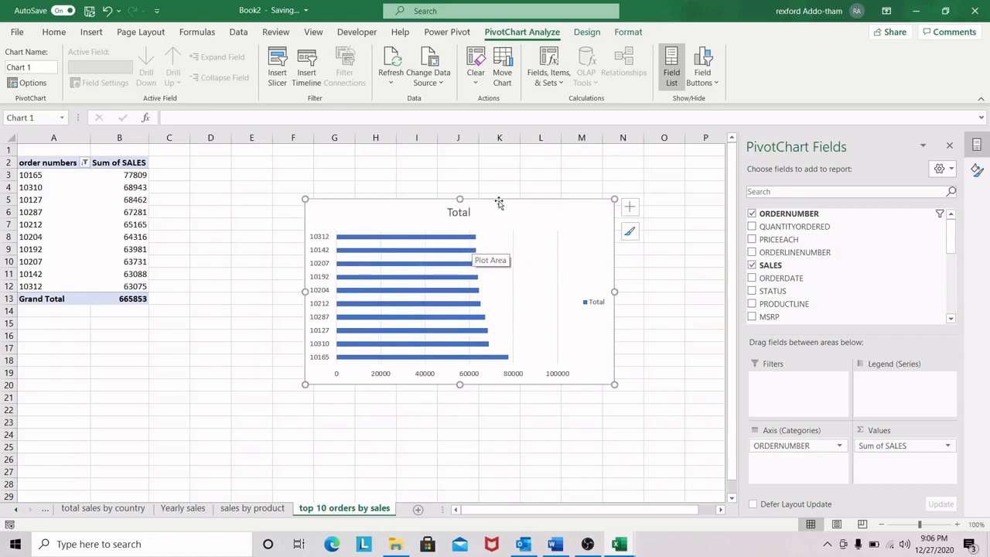
left_click_drag(550, 204, 564, 207)
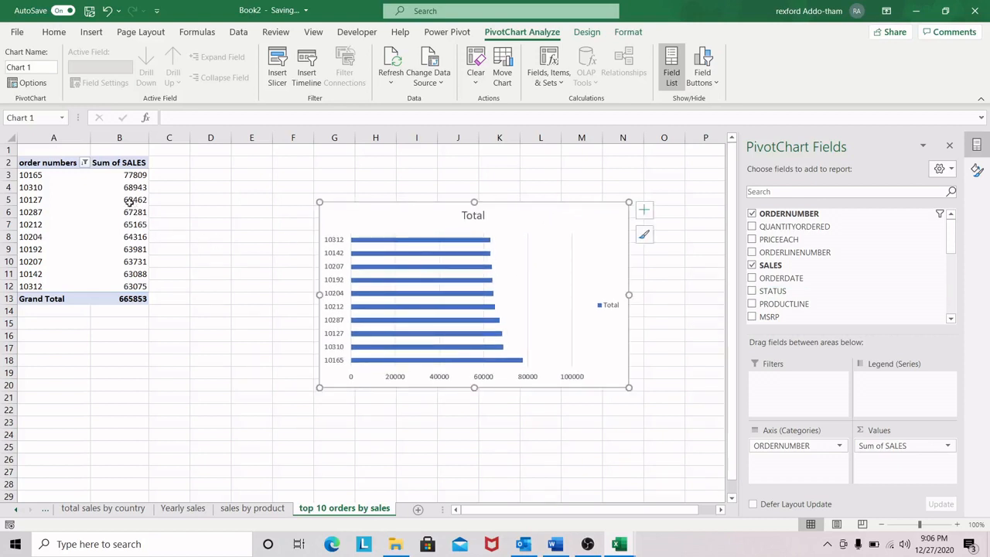
Step: Sort the PivotTable's Sum of SALES values from smallest to largest
left_click(130, 201)
right_click(130, 202)
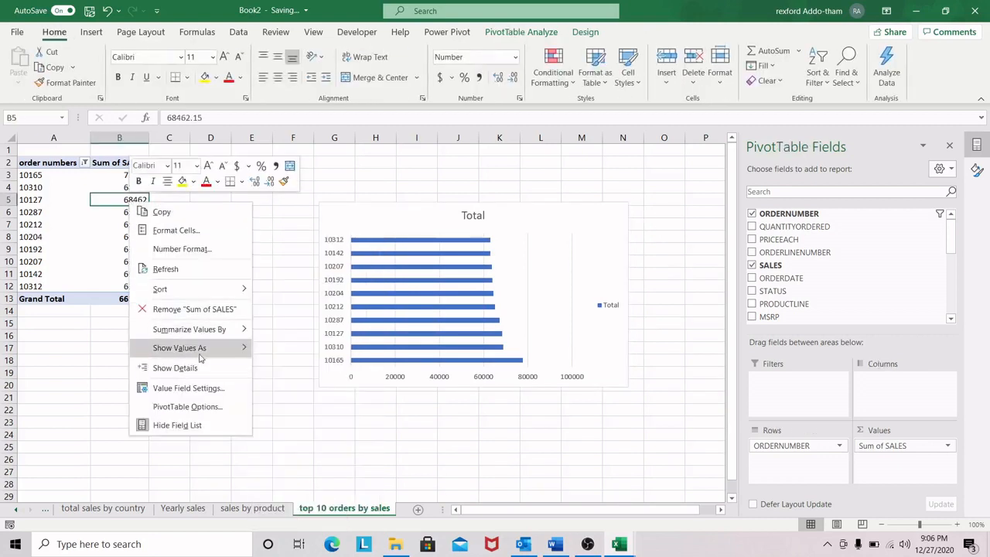
mouse_move(190, 290)
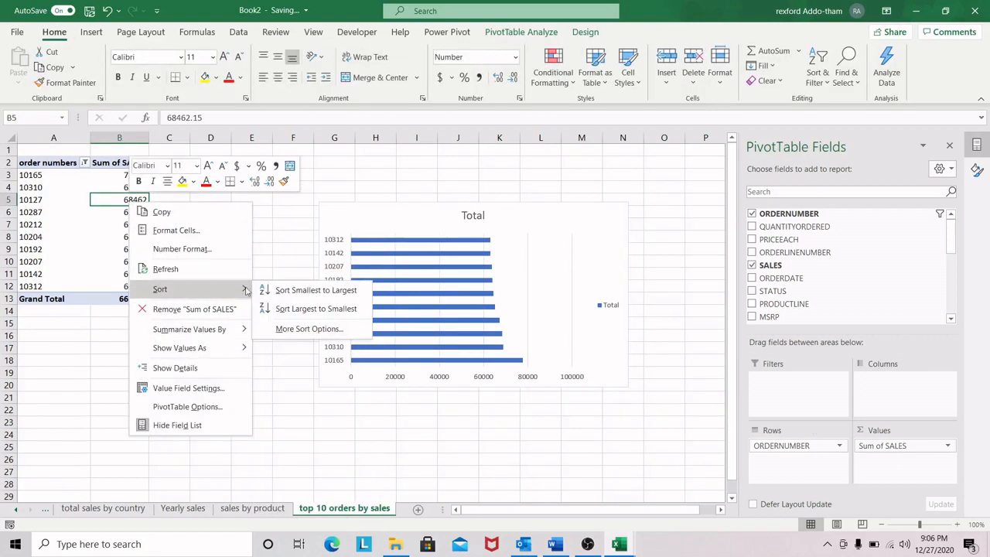
left_click(290, 291)
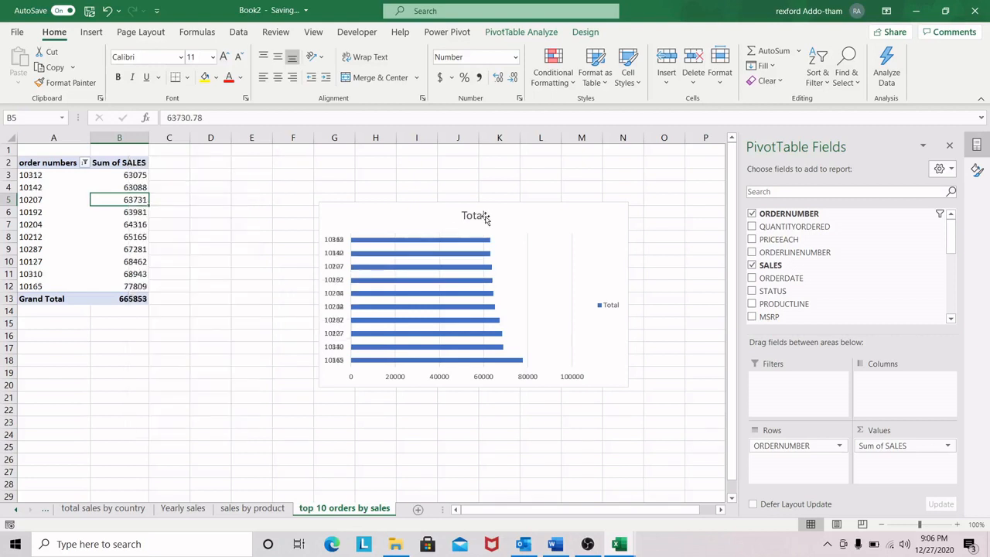
Step: Make the bar chart taller and wider and reposition it to the right of the PivotTable
left_click(551, 211)
left_click_drag(551, 211, 540, 218)
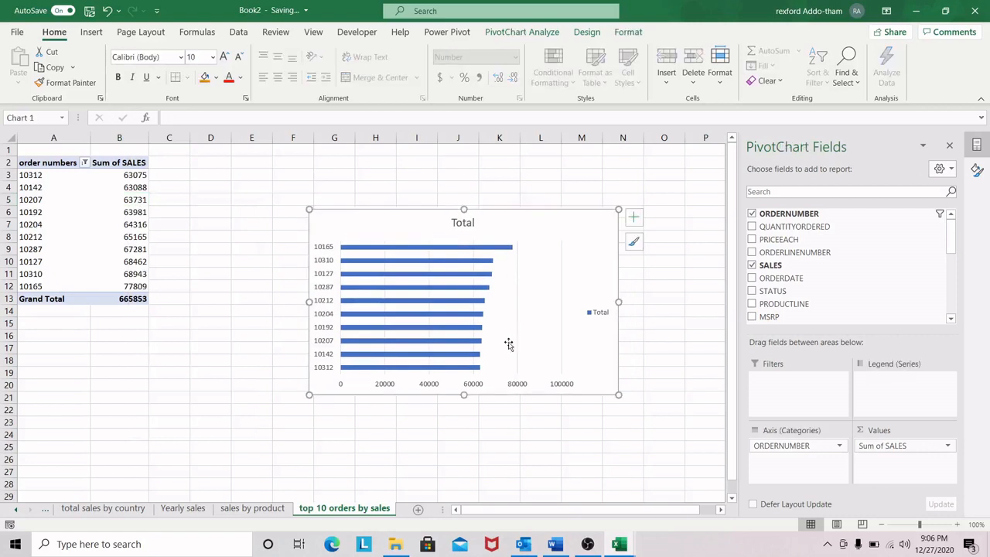
left_click_drag(464, 391, 464, 420)
left_click_drag(621, 317, 642, 314)
mouse_move(547, 214)
left_mouse_down()
mouse_move(543, 199)
mouse_move(504, 195)
left_mouse_up()
Step: Change the bar chart's title to "Top 10 orders by sales"
left_click(455, 198)
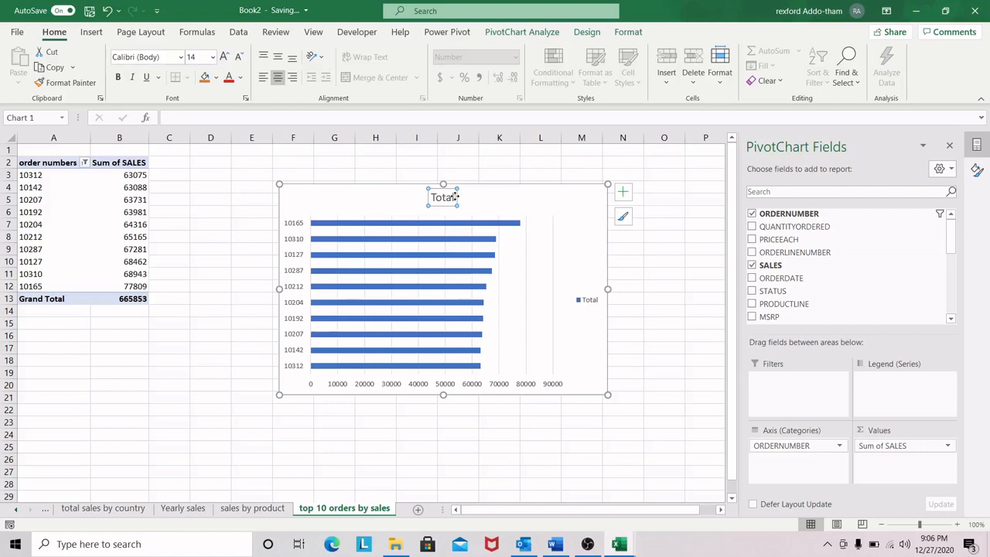
left_click(455, 198)
key("BackSpace")
key("BackSpace")
key("BackSpace")
key("BackSpace")
key("BackSpace")
type("Top")
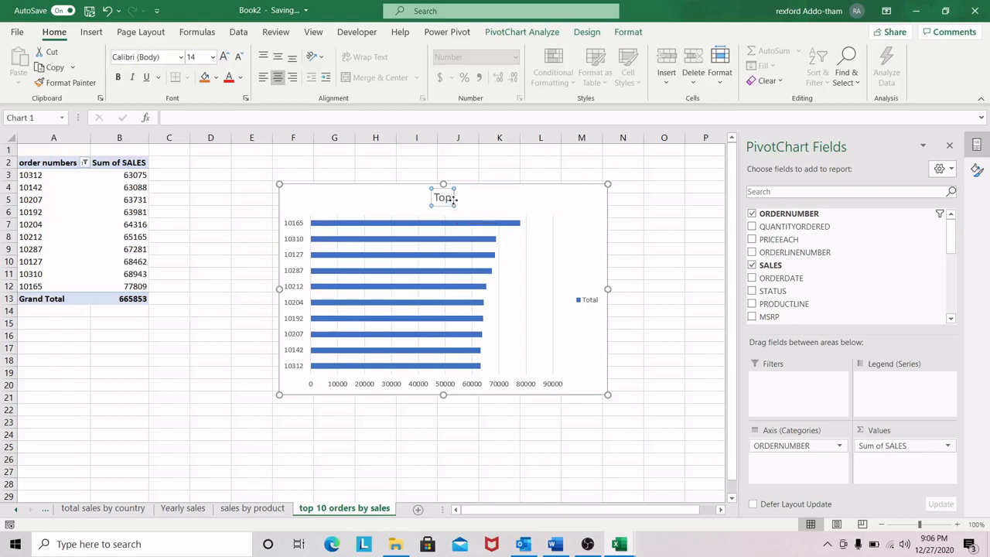
type(" 10 orders by sales")
left_click(553, 196)
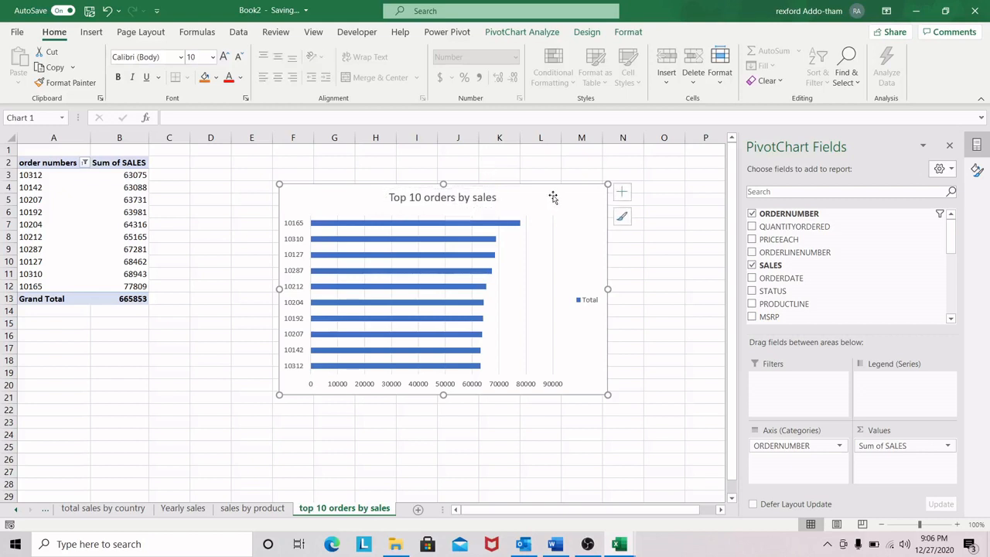
Step: Remove the gridlines and legend from the bar chart and move it closer to the PivotTable
left_click(624, 192)
left_click(651, 283)
left_click(651, 296)
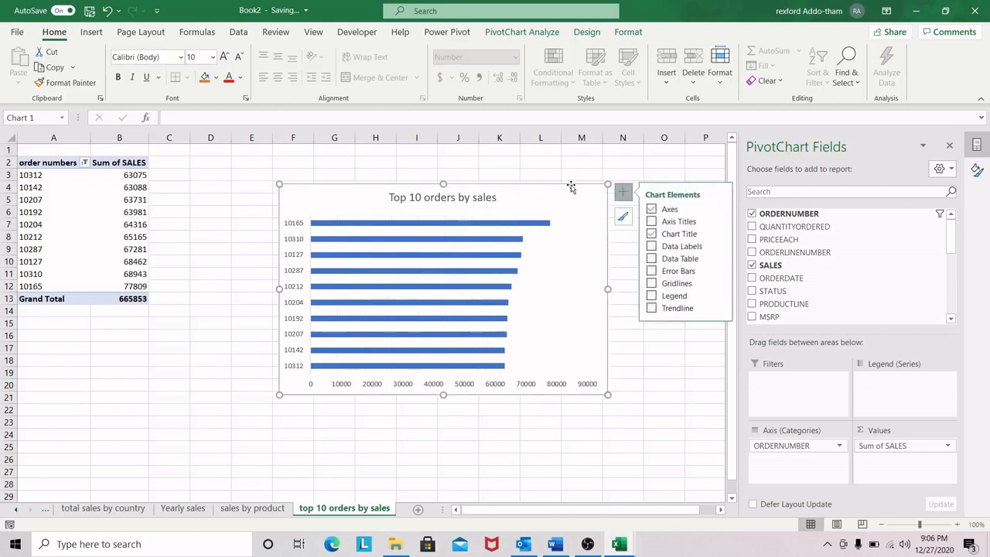
left_click_drag(546, 192, 496, 202)
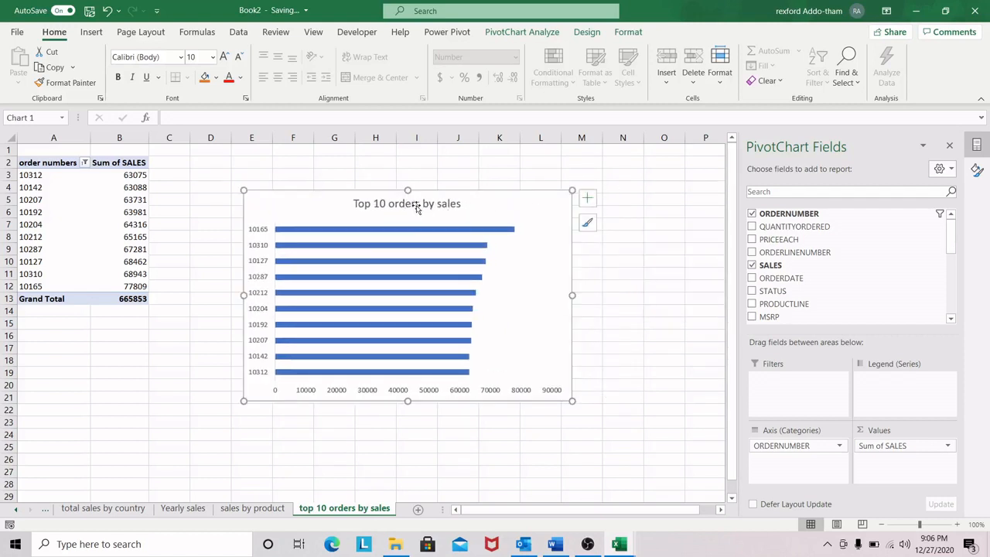
Step: Add a new worksheet and name it "top 10 customers"
left_click(418, 510)
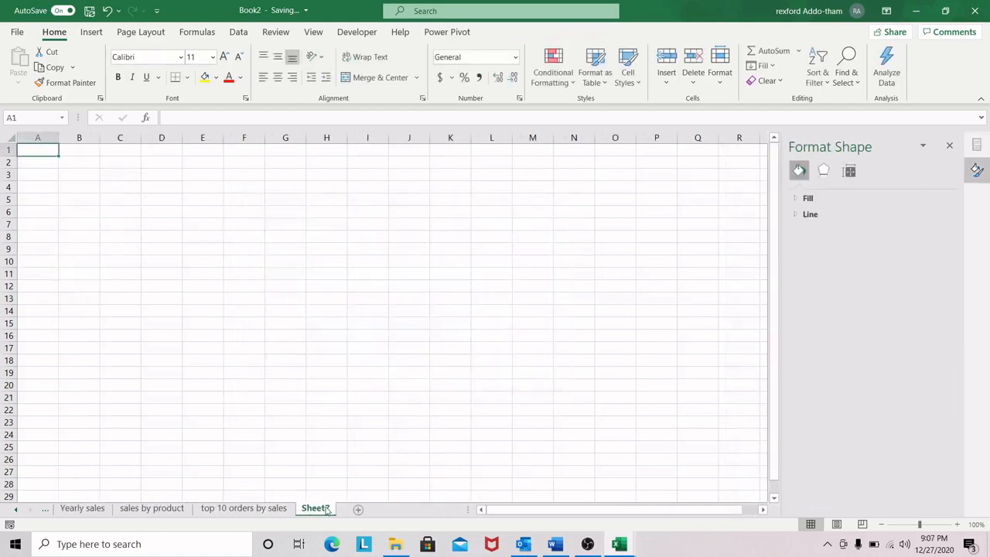
double_click(326, 510)
key("BackSpace")
type("t")
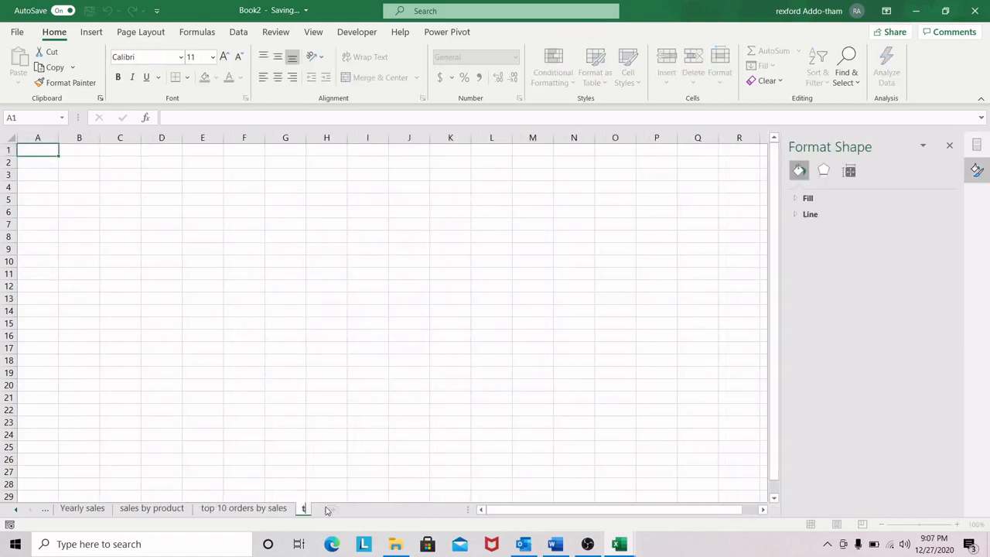
type("op 10 customers")
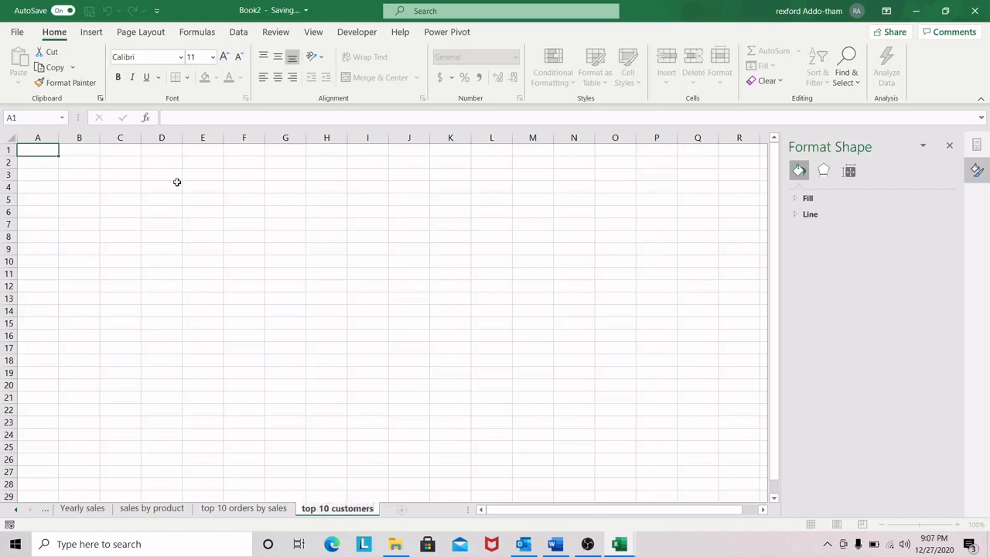
key("Return")
Step: Start creating a PivotTable at cell A2 of the top 10 customers sheet
left_click(46, 164)
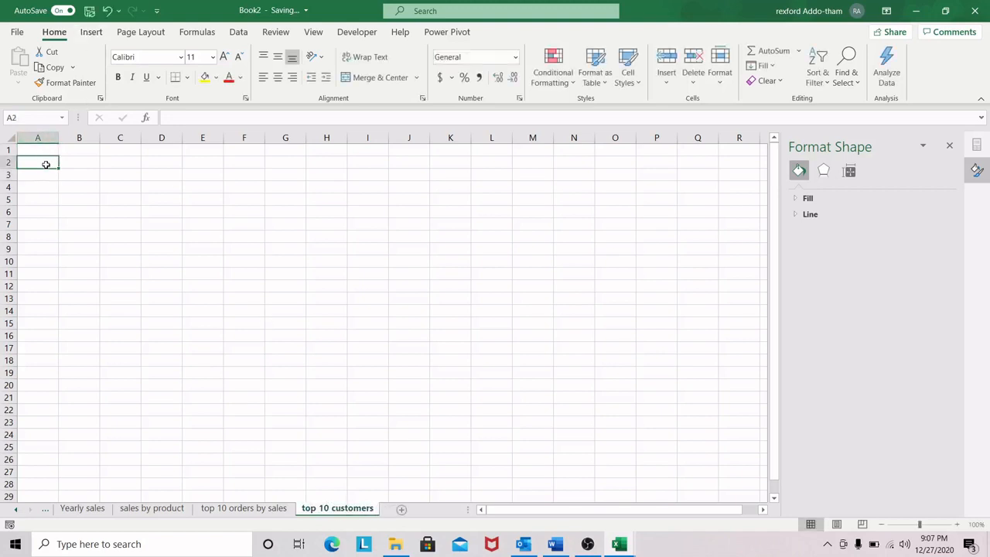
left_click(91, 31)
left_click(23, 64)
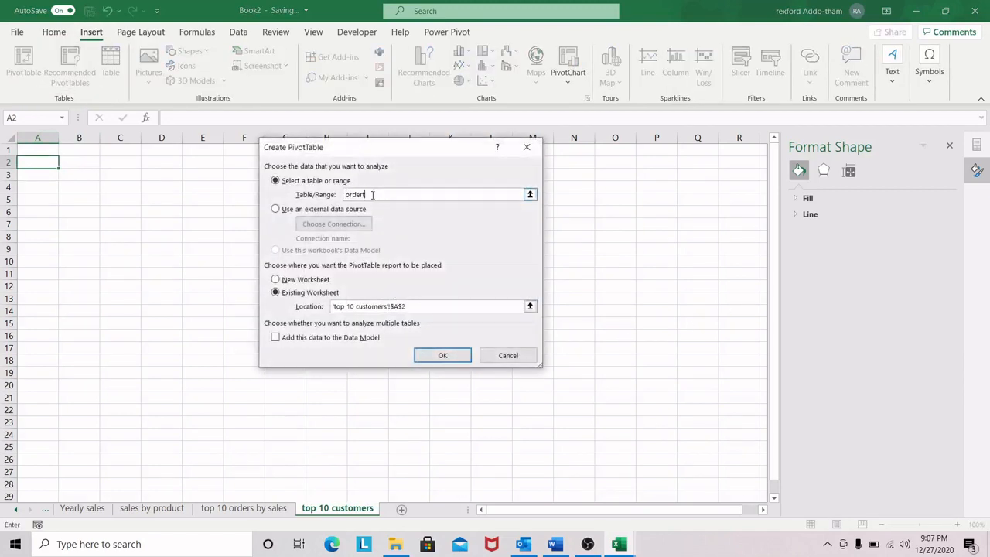
Step: Create the PivotTable from ordertable at cell A2, with CUSTOMERNAME as rows and the sum of SALES as values
left_click(442, 355)
left_click(66, 164)
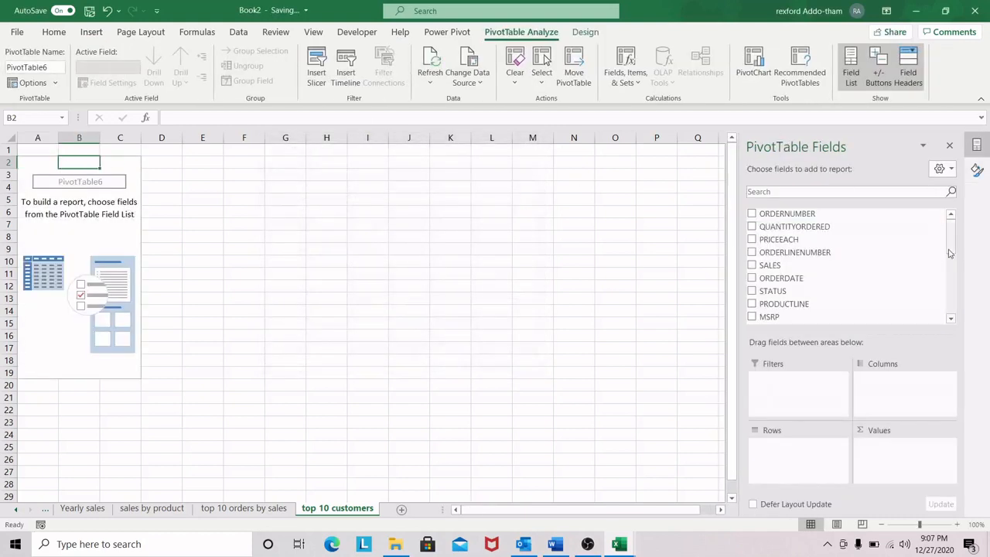
scroll(852, 247, "down", 3)
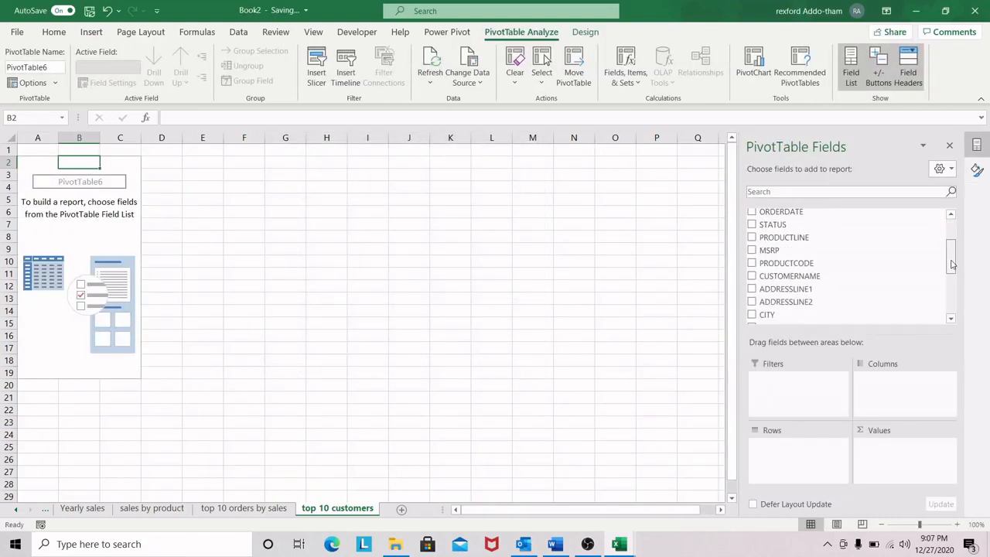
left_click_drag(807, 232, 815, 445)
scroll(953, 273, "up", 3)
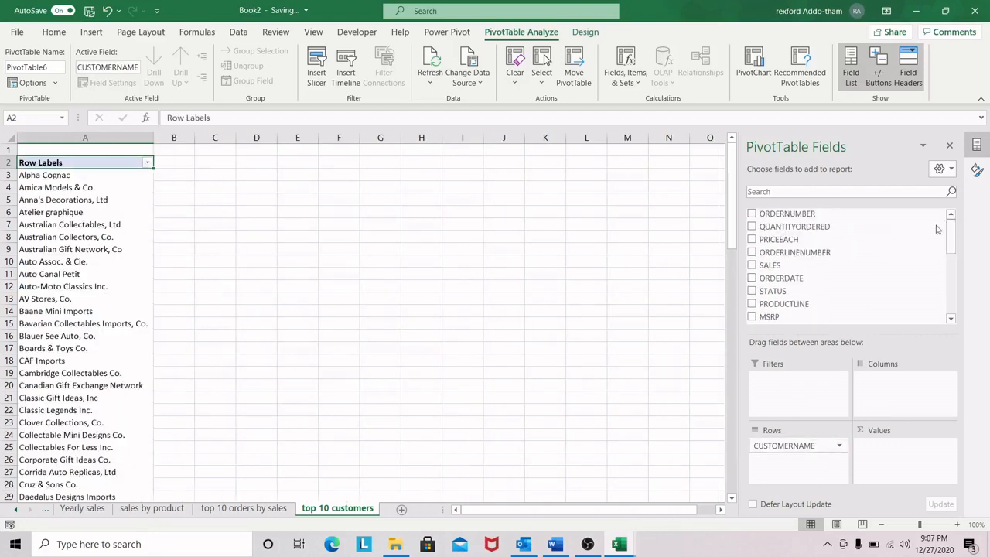
left_click_drag(787, 268, 926, 487)
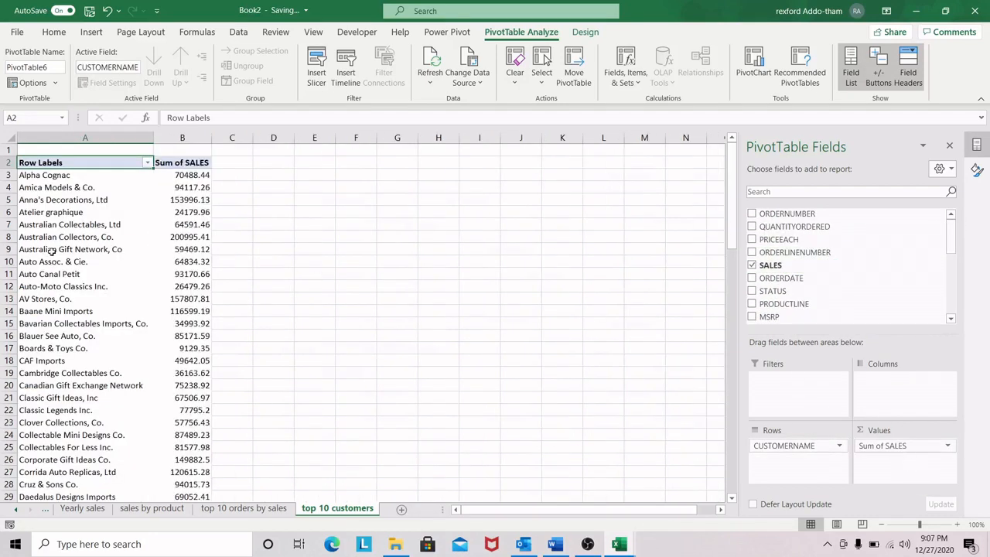
Step: Rename the PivotTable's row labels header in cell A2 to "customers"
left_click(55, 224)
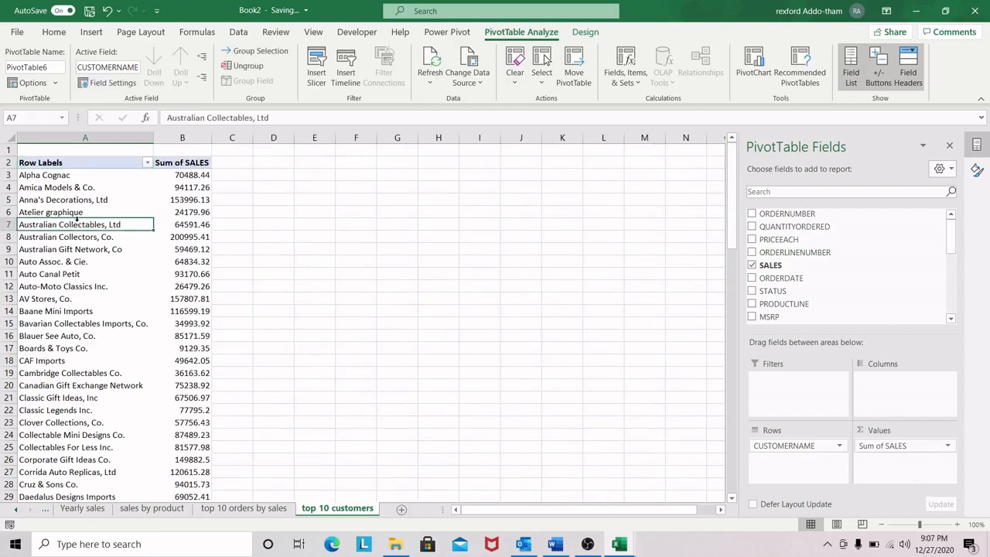
left_click(65, 163)
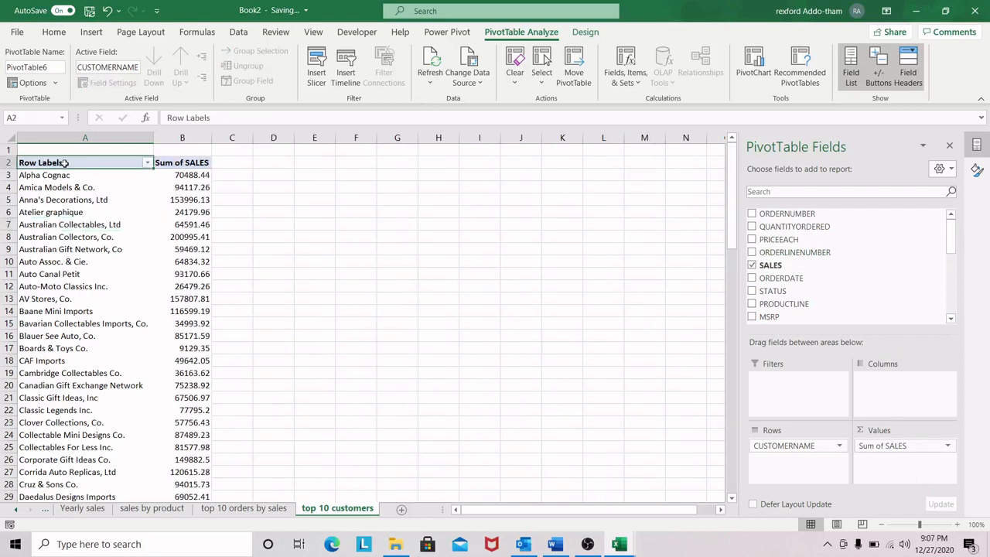
key("BackSpace")
type("custome")
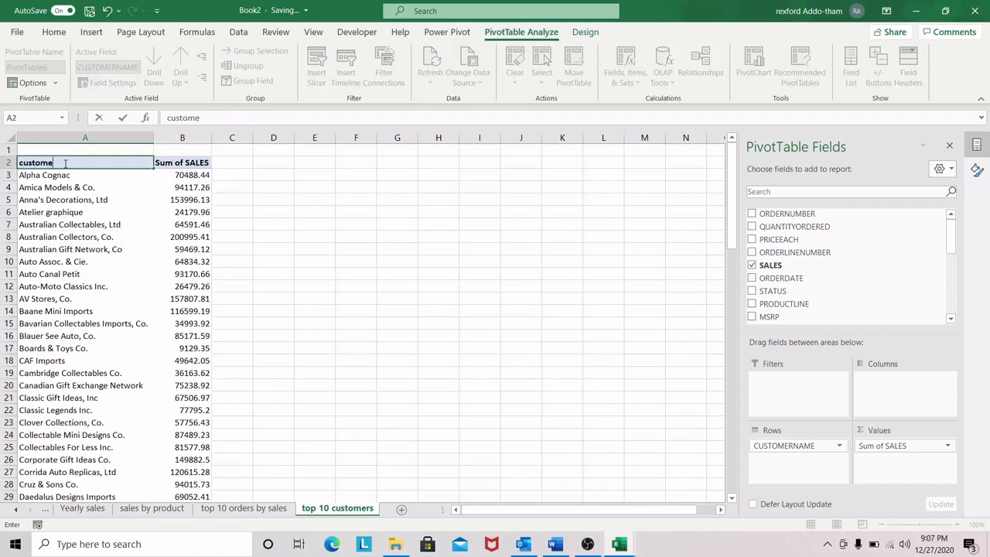
type("rs")
left_click(70, 225)
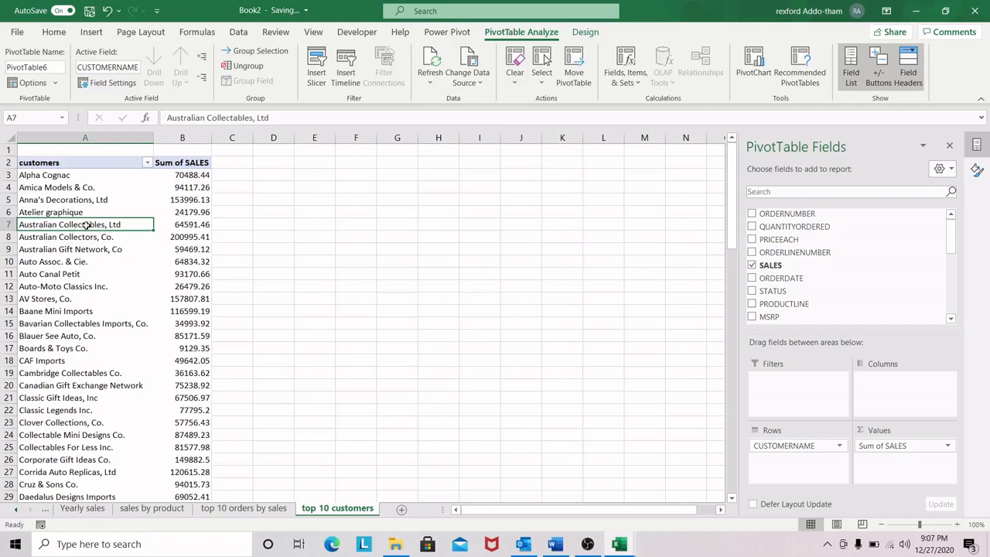
Step: Filter the PivotTable's customers to the top 10 items by Sum of SALES
right_click(87, 224)
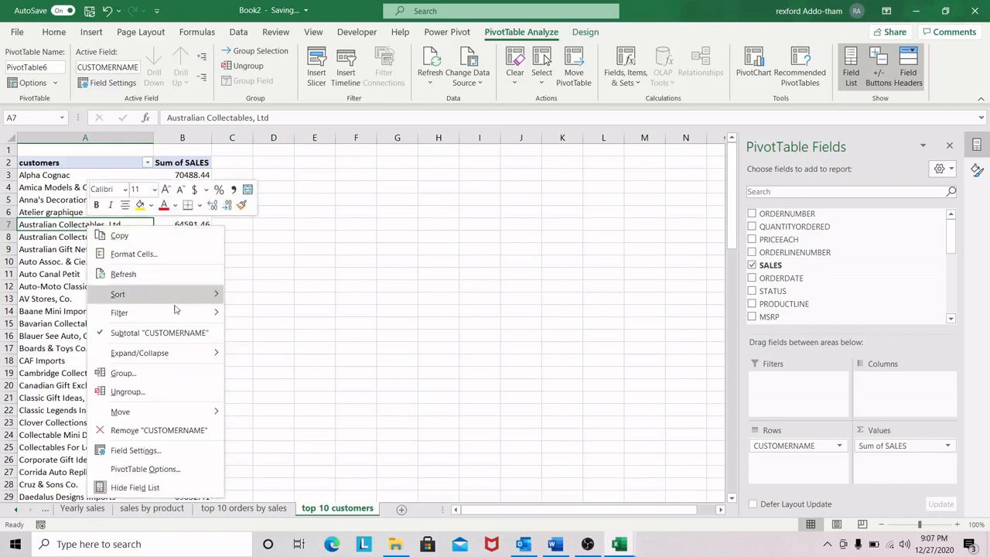
mouse_move(174, 316)
left_click(281, 372)
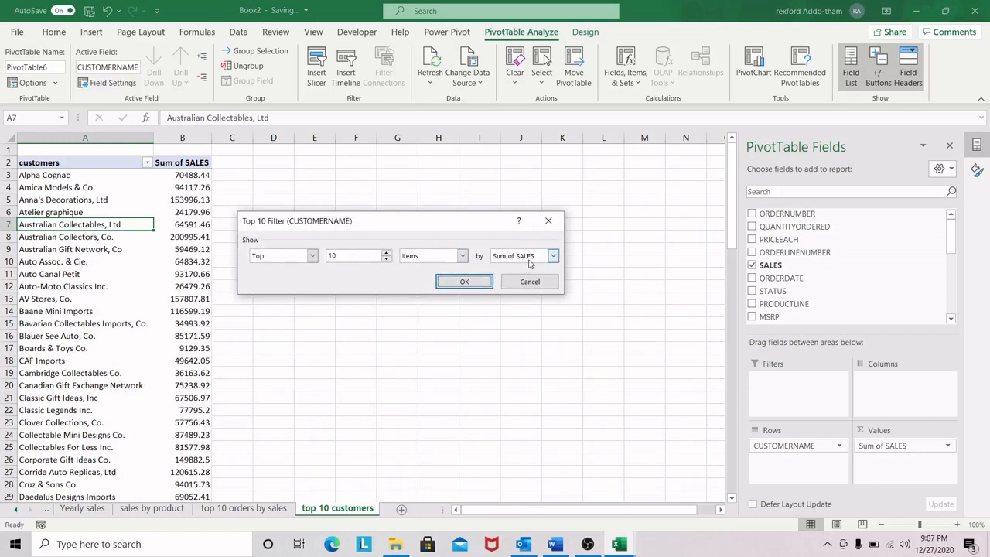
left_click(464, 281)
Step: Remove the decimal places from the customers' sales values in B3:B12
left_click(166, 206)
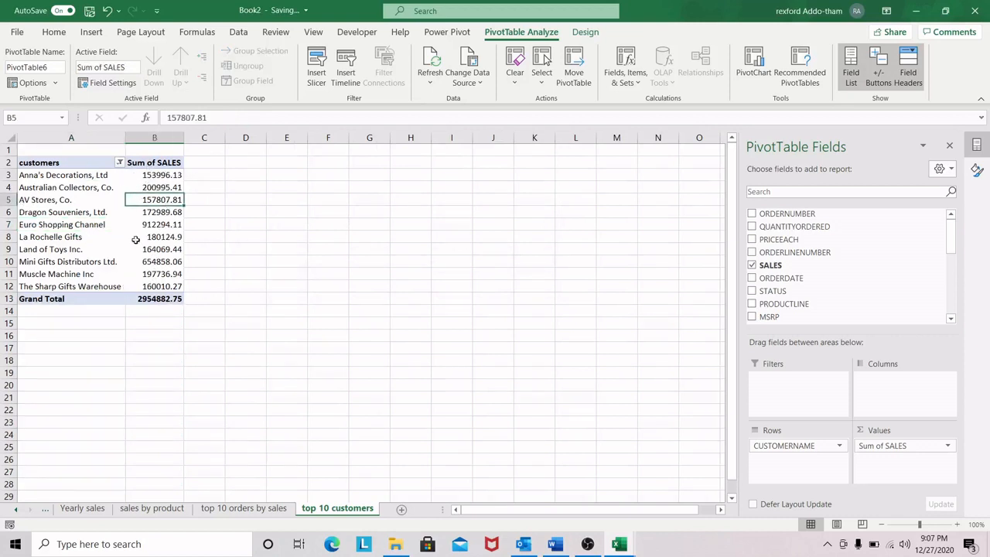
left_click_drag(166, 175, 171, 285)
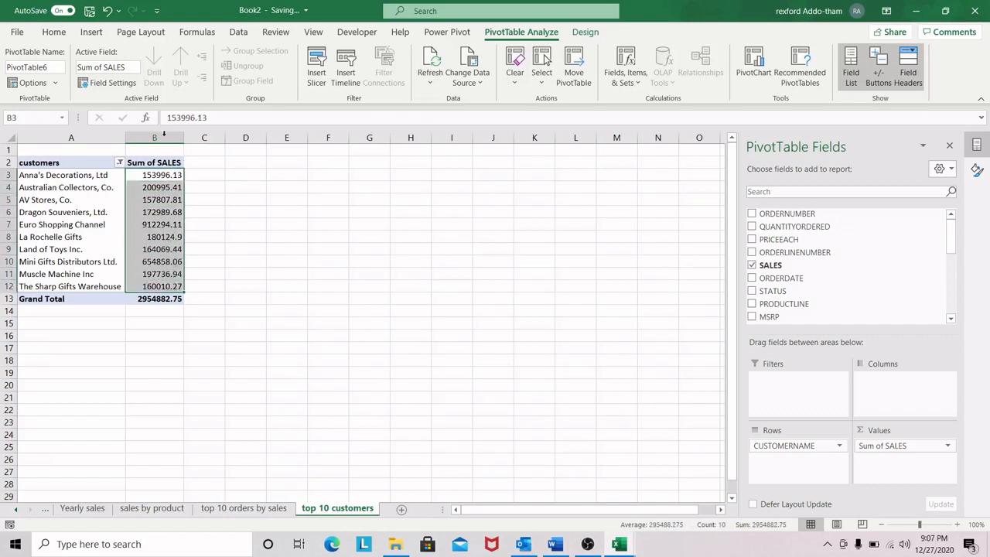
left_click(53, 32)
left_click(513, 77)
left_click(513, 77)
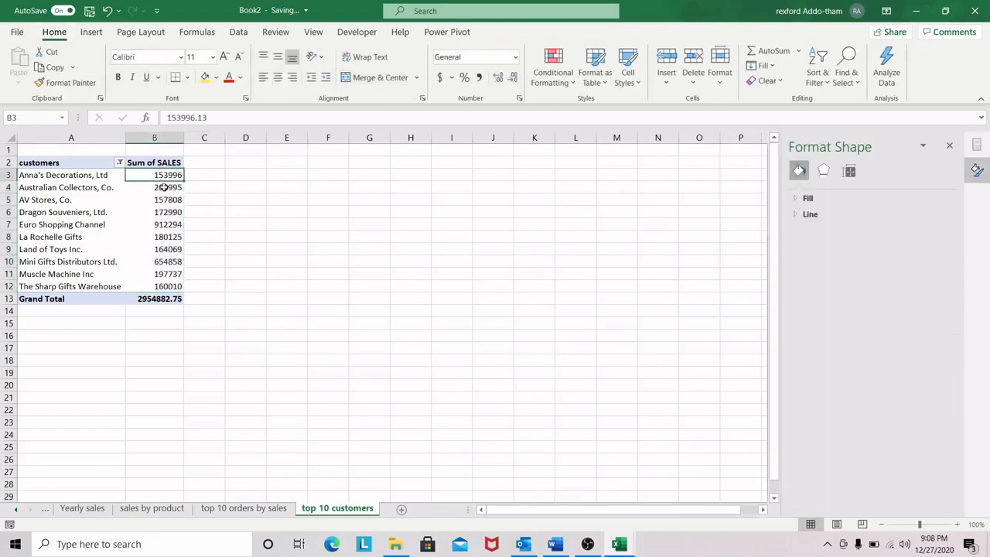
Step: Insert a 2-D clustered bar chart from the customers PivotTable, set it clear of the data and make it slightly taller
left_click(56, 206)
left_click(75, 206)
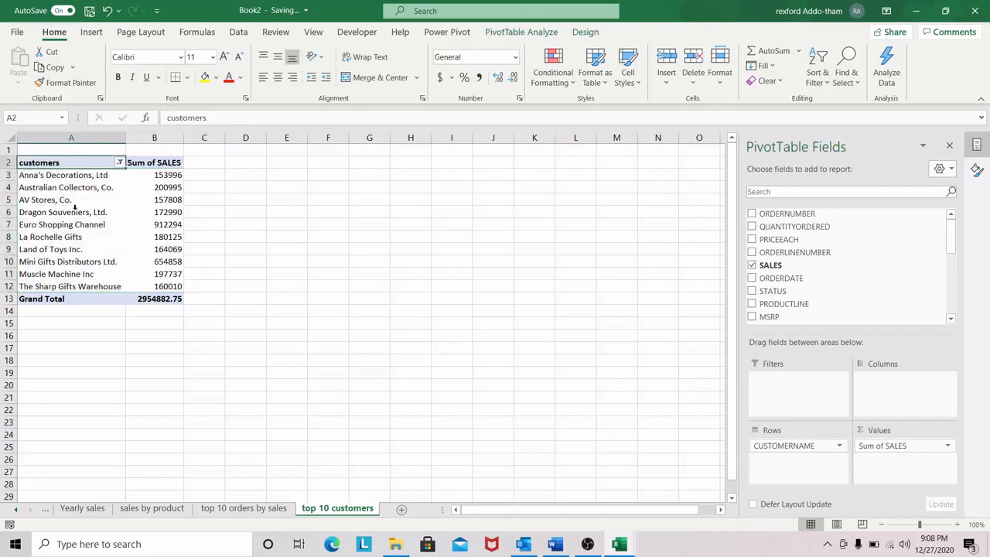
left_click(60, 215)
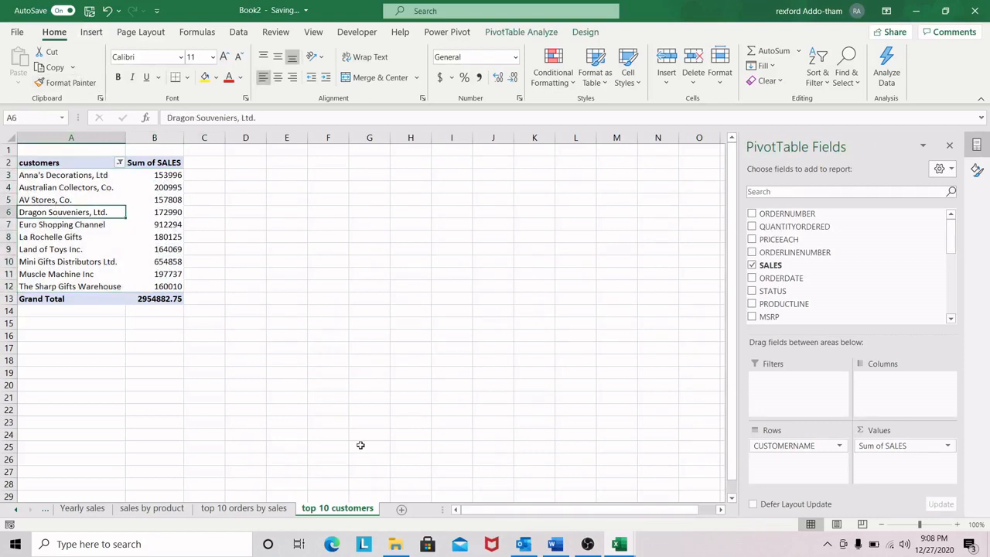
left_click(91, 32)
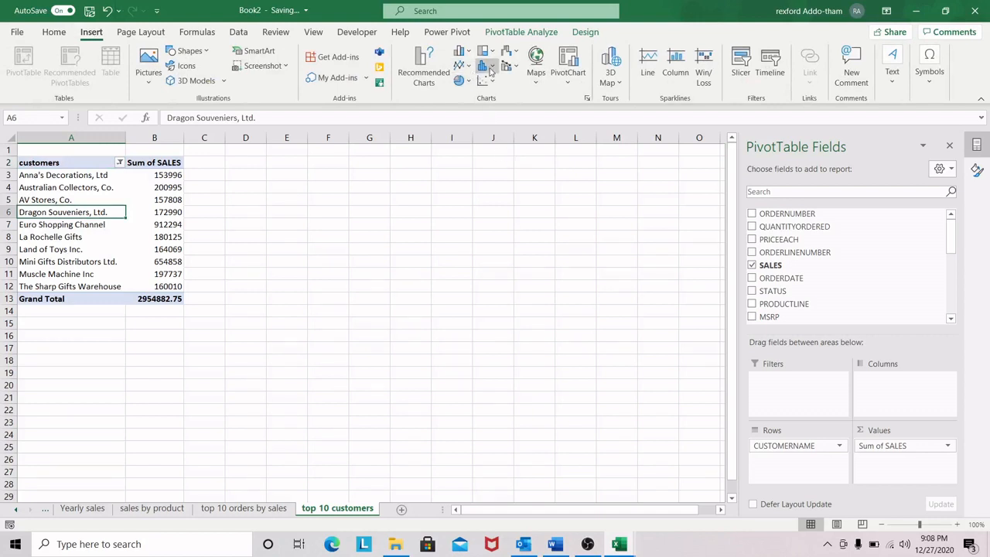
left_click(470, 52)
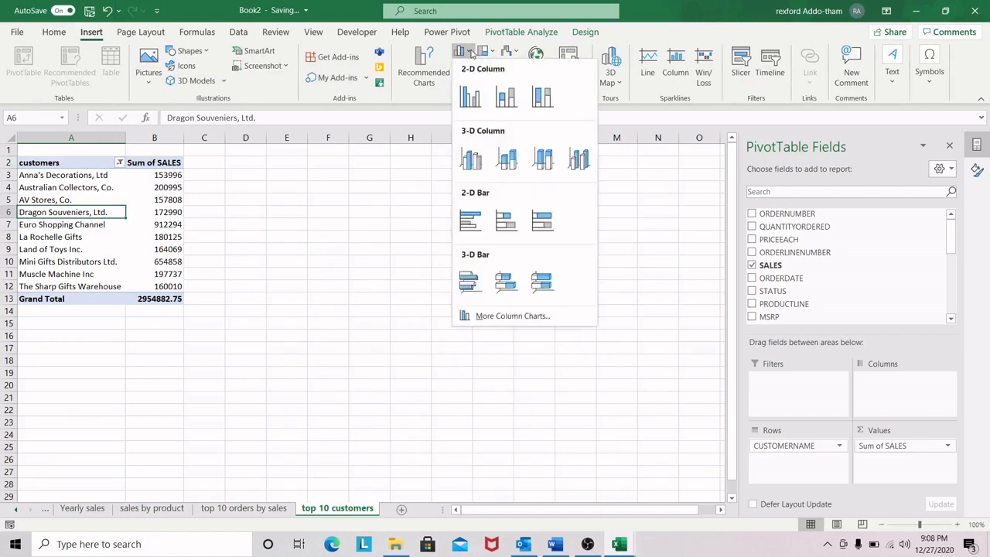
left_click(469, 220)
left_click_drag(461, 232, 506, 224)
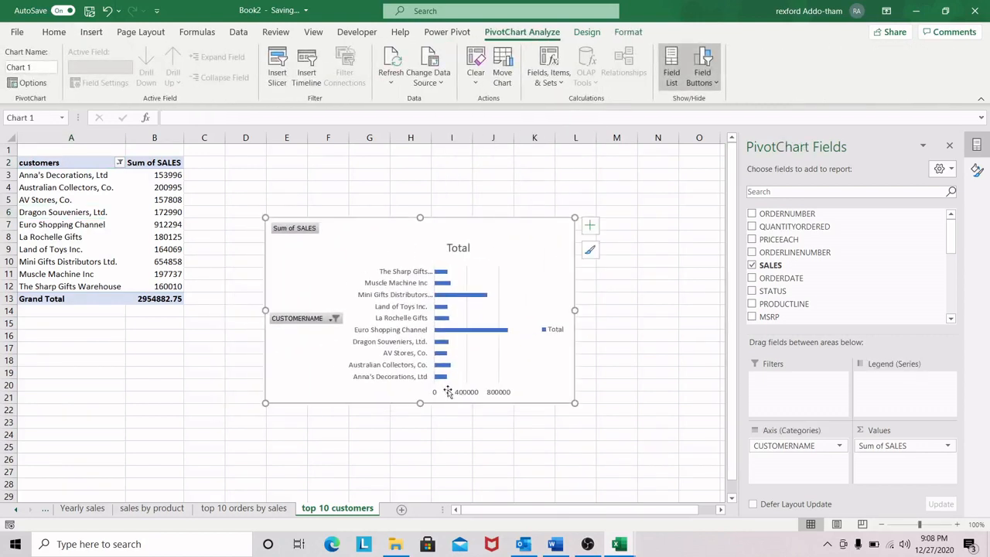
left_click_drag(420, 403, 420, 418)
Step: Hide all field buttons on the customers bar chart and remove its gridlines
right_click(306, 227)
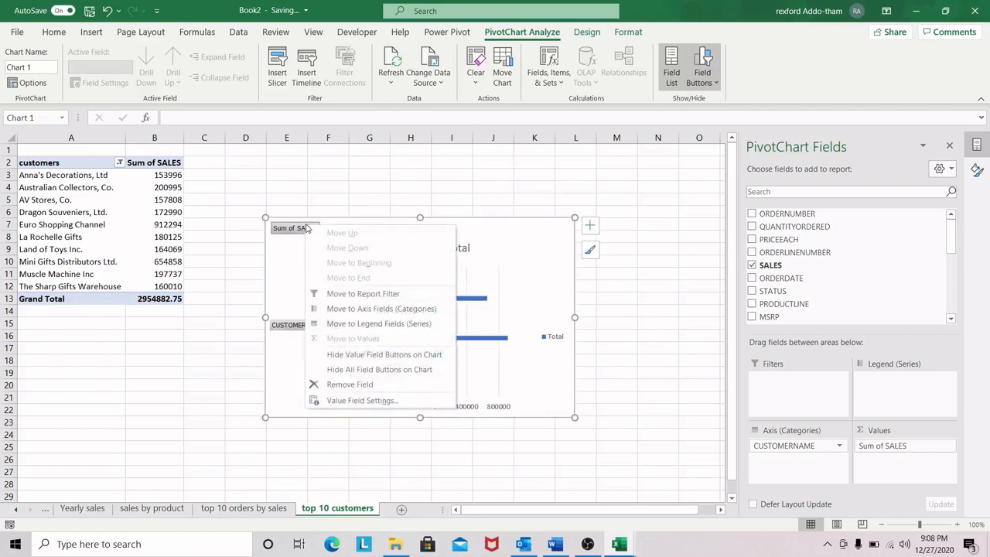
left_click(397, 372)
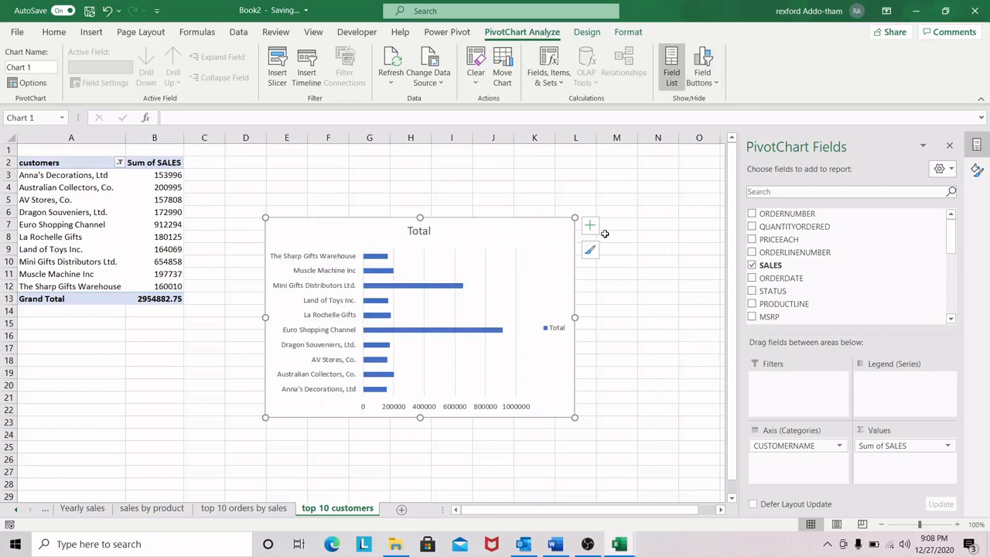
left_click(597, 225)
left_click(518, 228)
left_click(591, 225)
left_click(618, 316)
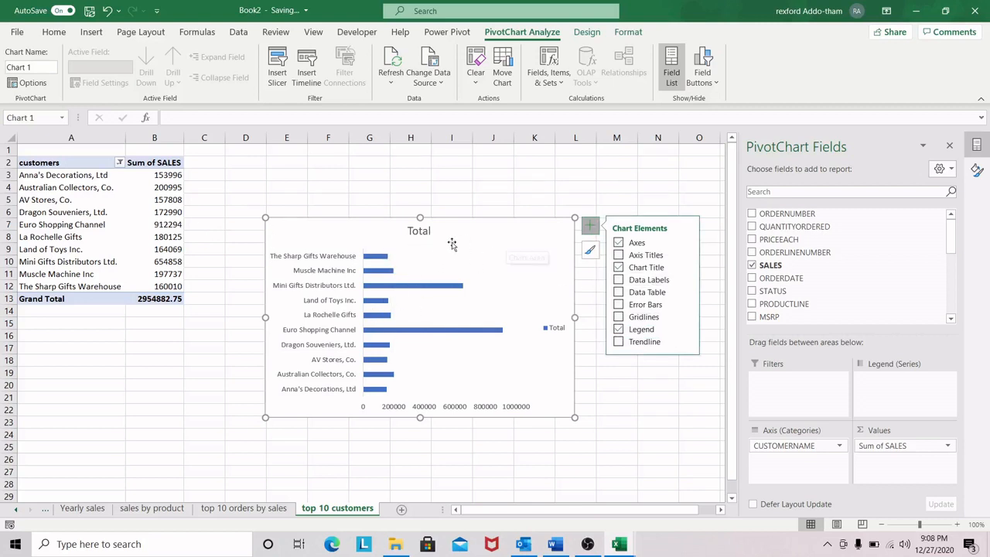
mouse_move(411, 256)
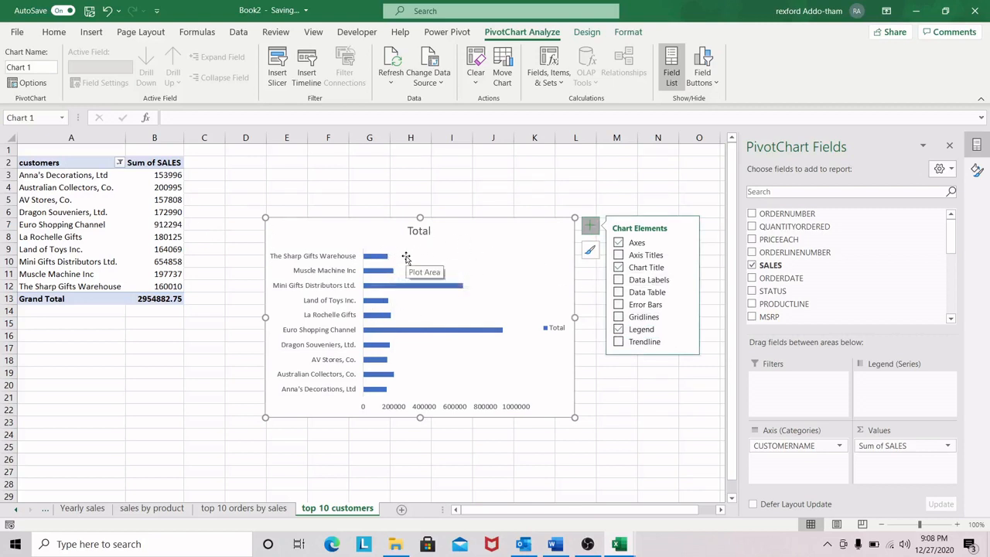
Step: Sort the customers PivotTable by sales from smallest to largest
left_click(149, 216)
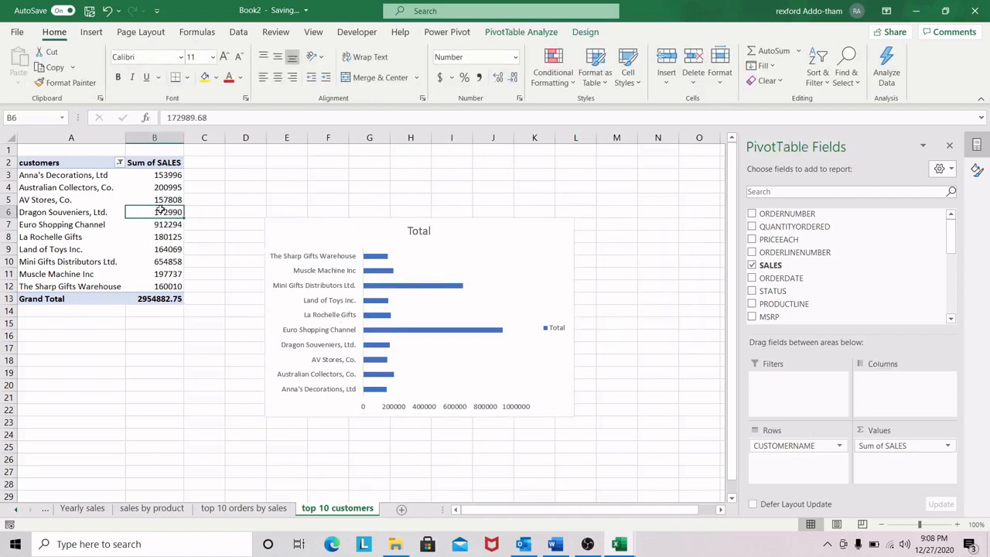
right_click(160, 208)
mouse_move(221, 301)
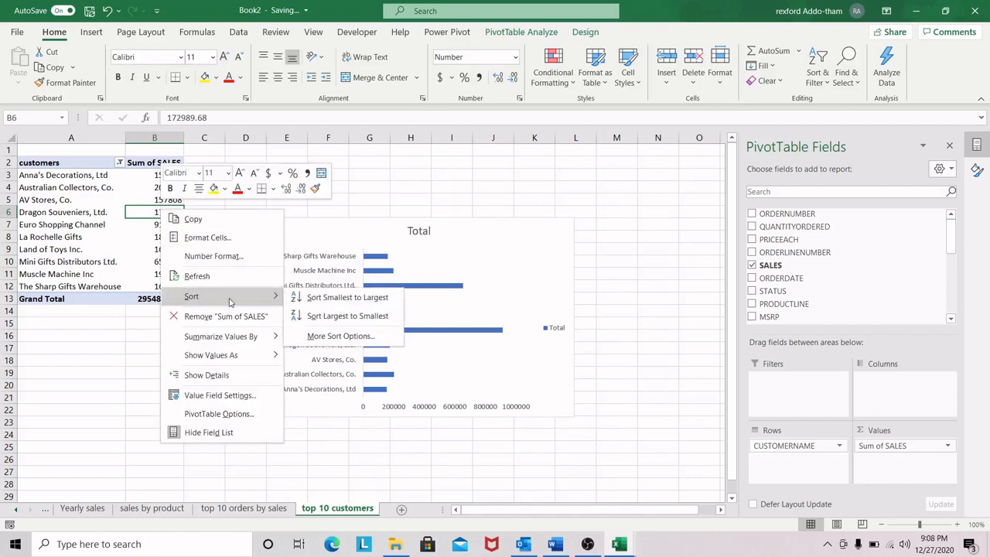
left_click(343, 299)
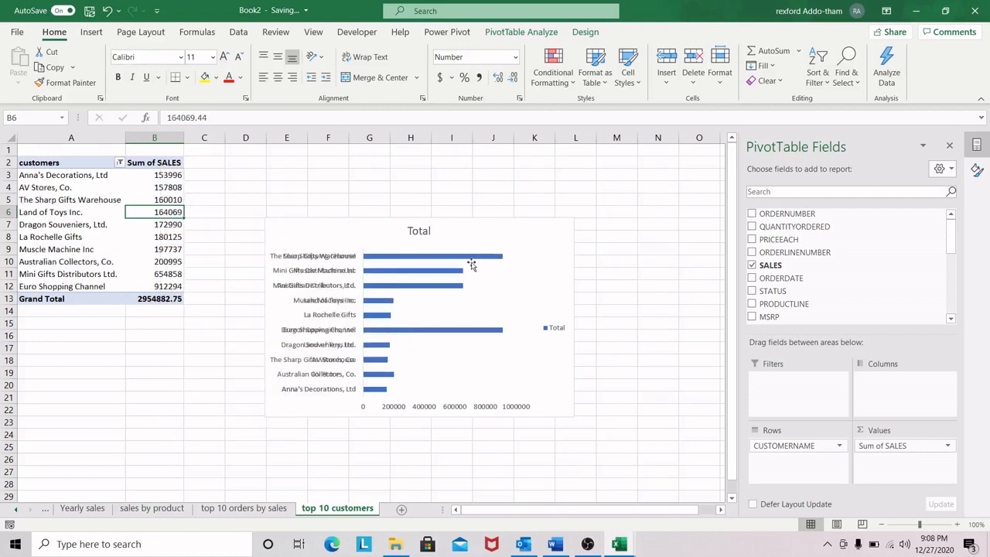
Step: Shift the customers bar chart slightly, increase its height a little and change its title to "Top 10 customers"
left_click_drag(478, 230, 485, 214)
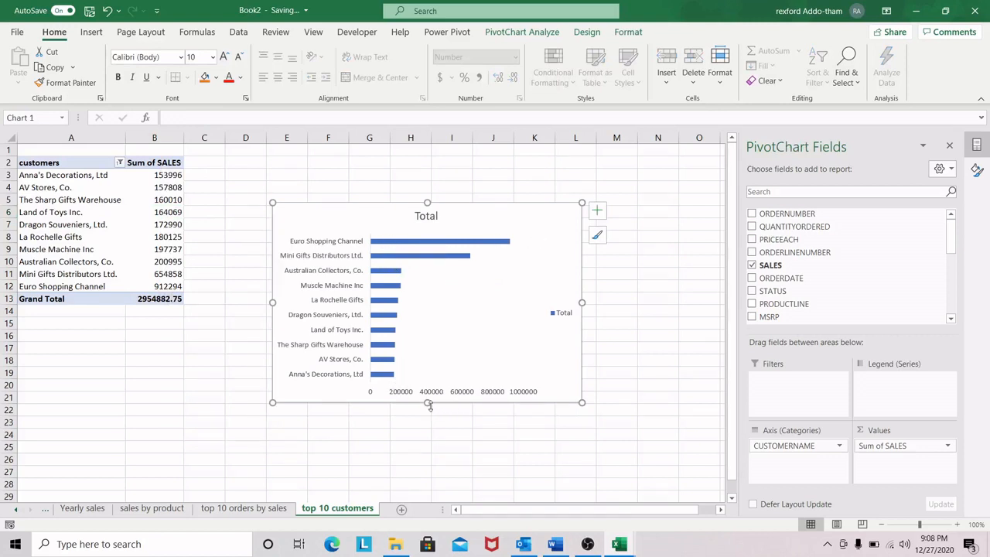
left_click_drag(473, 212, 499, 215)
left_click(465, 219)
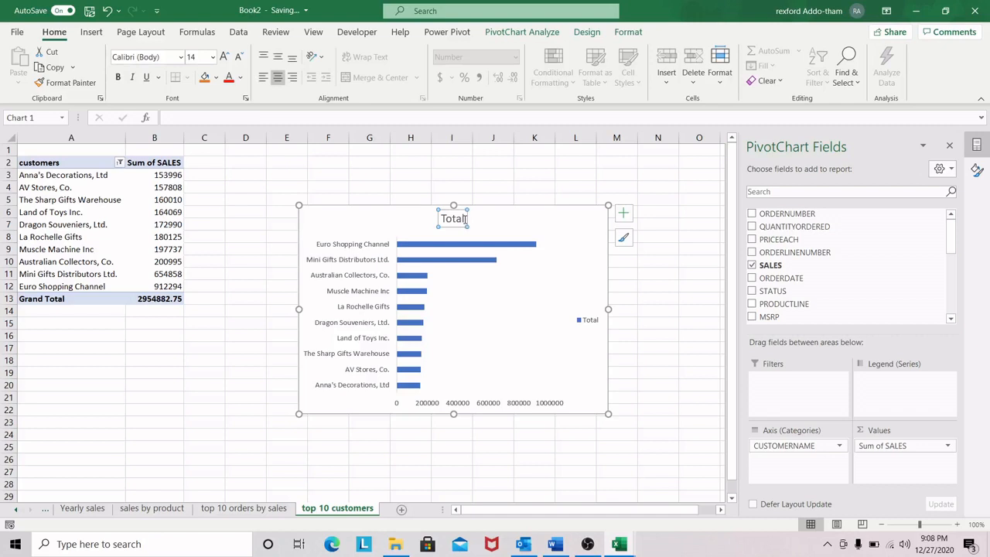
left_click(464, 219)
key("BackSpace")
key("BackSpace")
key("BackSpace")
key("BackSpace")
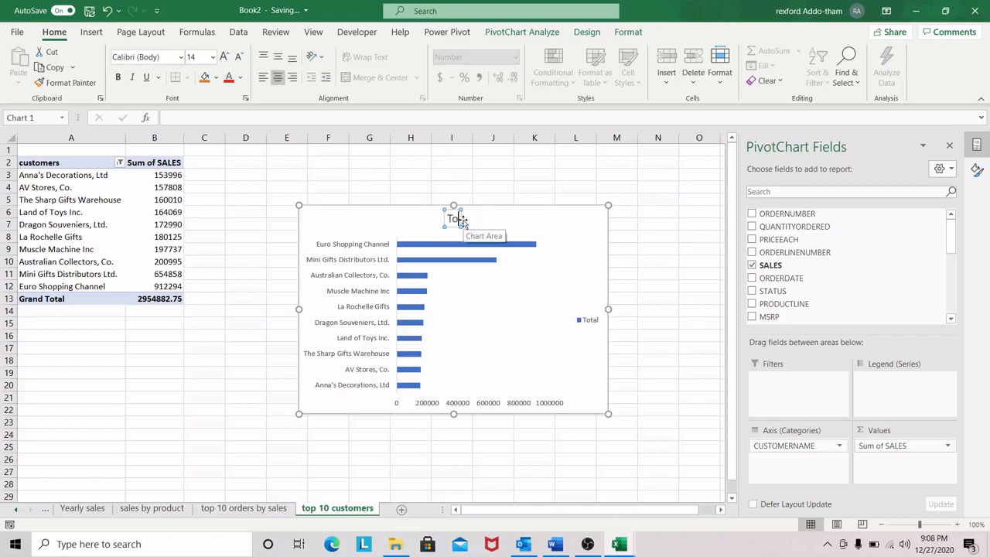
type("op 10 customers")
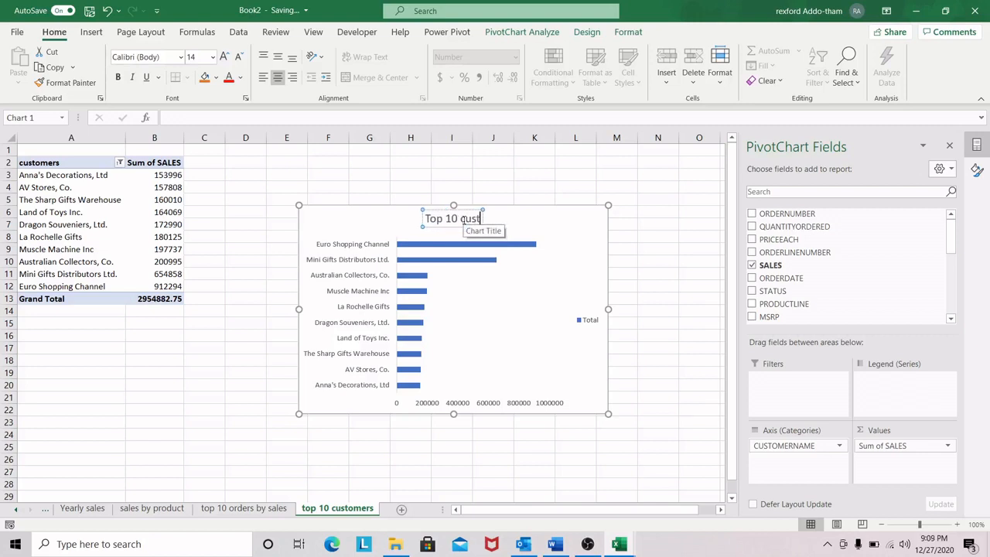
Step: Move the Top 10 customers chart up and closer to the PivotTable
left_click(559, 226)
left_click_drag(552, 212, 526, 200)
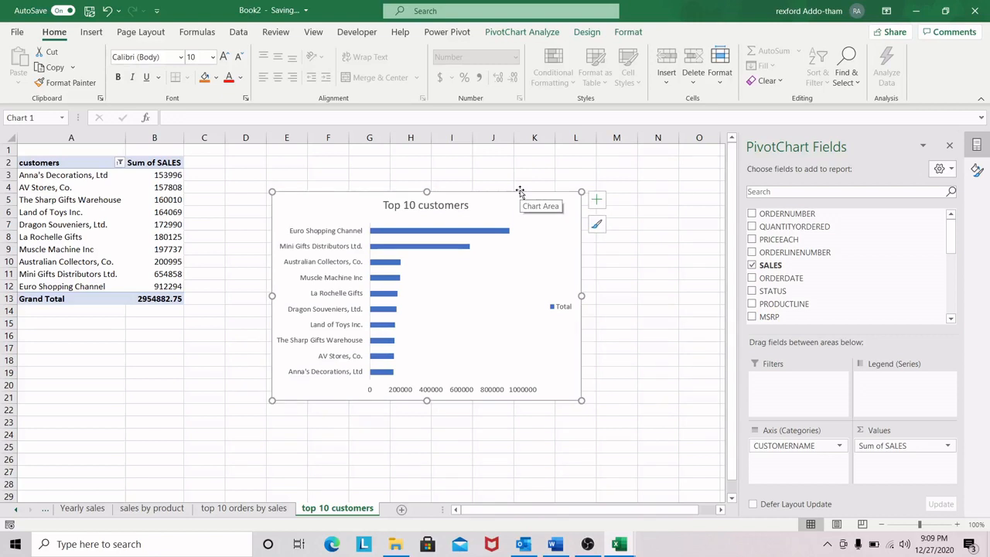
left_click_drag(504, 200, 485, 186)
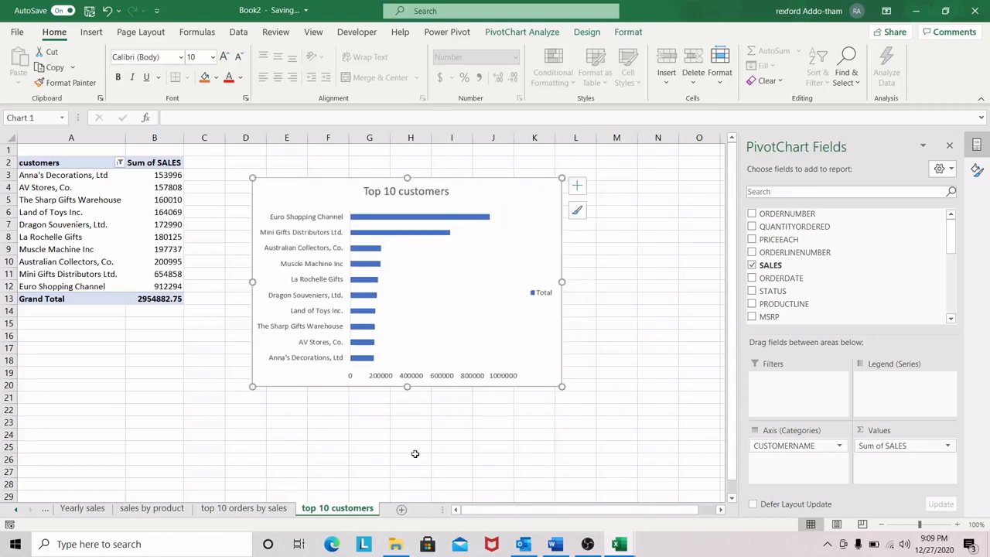
Step: Add a new worksheet after the top 10 customers sheet and name it "Dashboard"
left_click(401, 509)
double_click(409, 509)
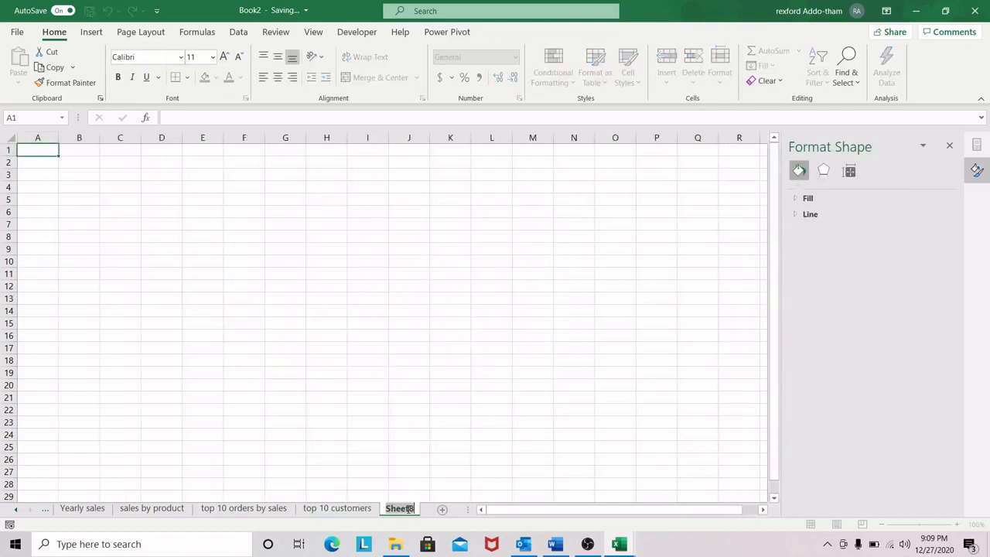
type("Dashboard")
key("Return")
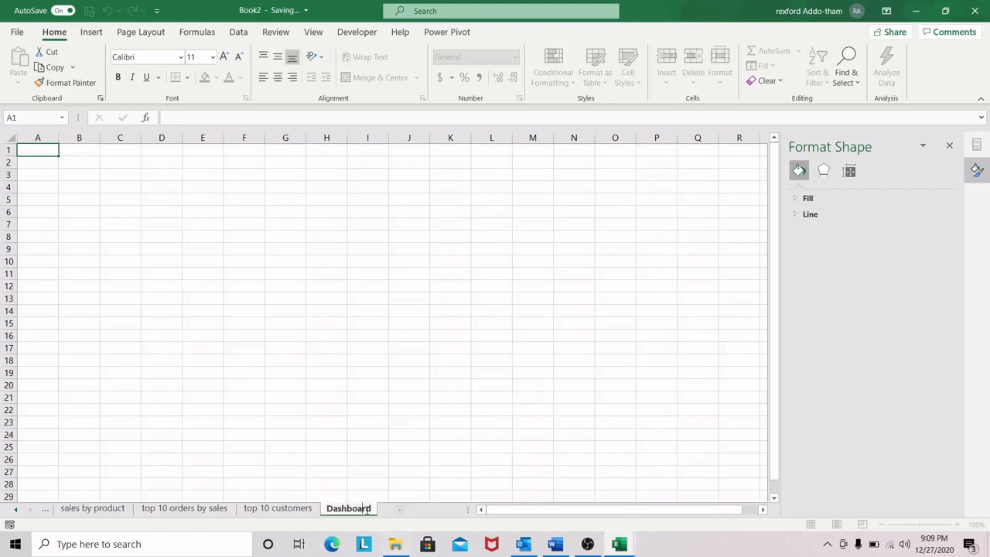
Step: Set the Dashboard sheet's tab color to the orange theme color
left_click(333, 446)
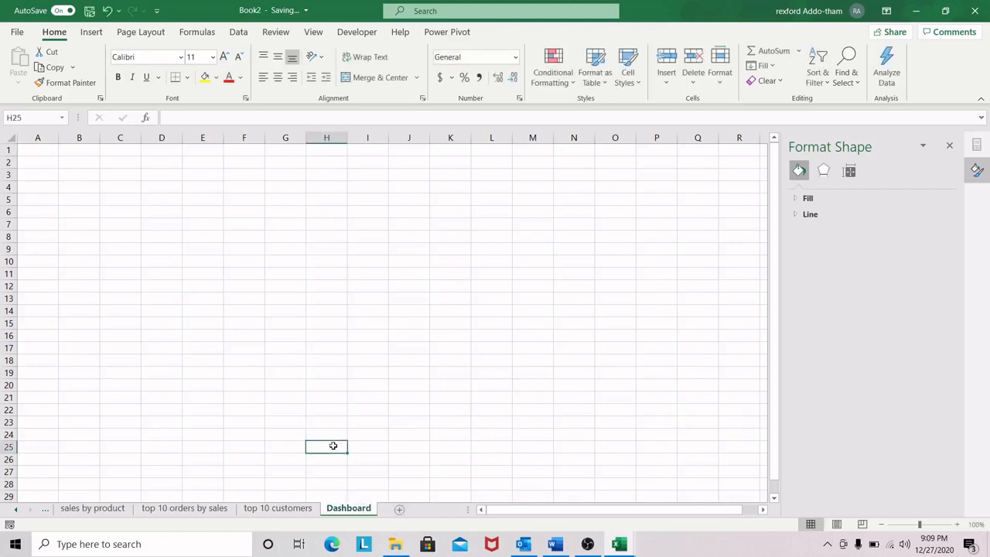
right_click(355, 511)
mouse_move(433, 441)
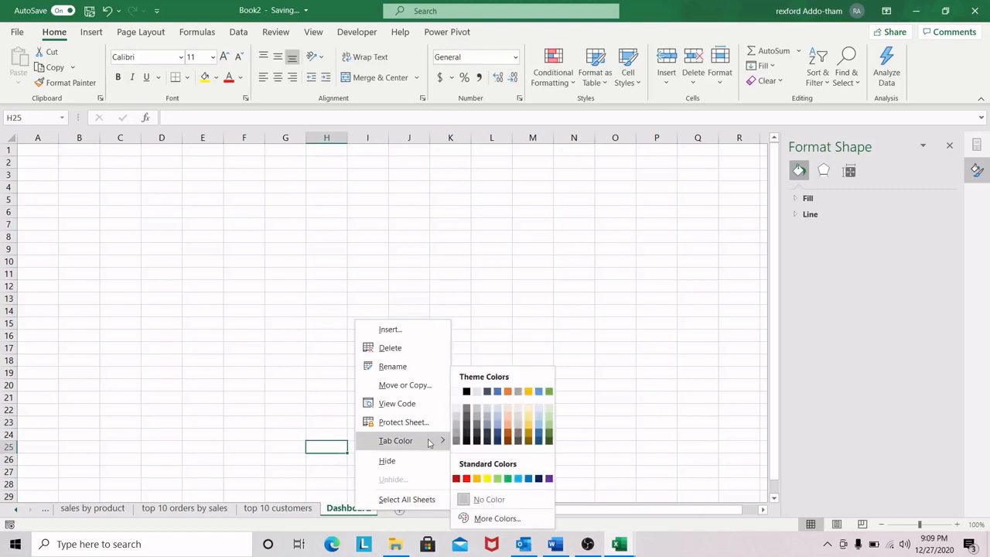
left_click(505, 392)
left_click(355, 435)
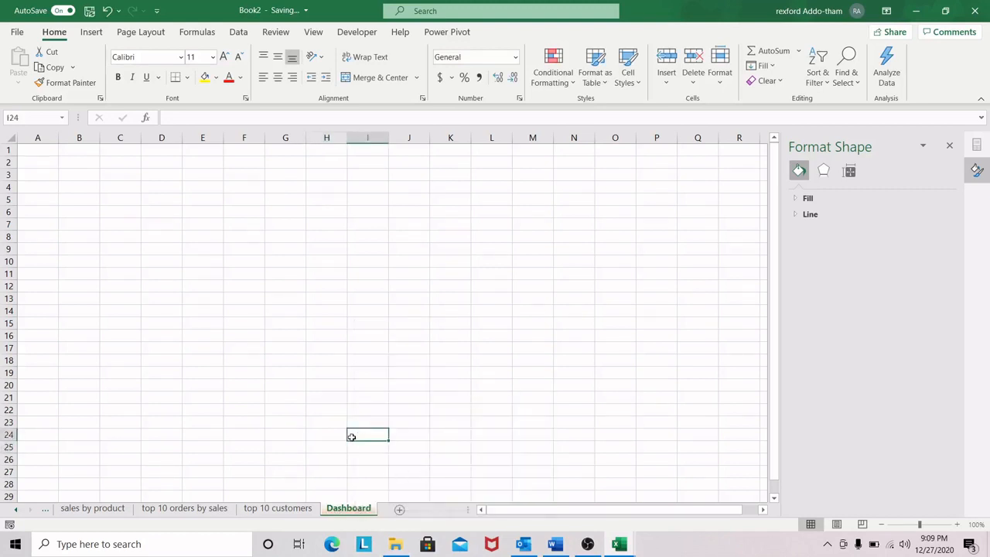
Step: Close the Format Shape pane to free up space around the empty Dashboard sheet
left_click(48, 160)
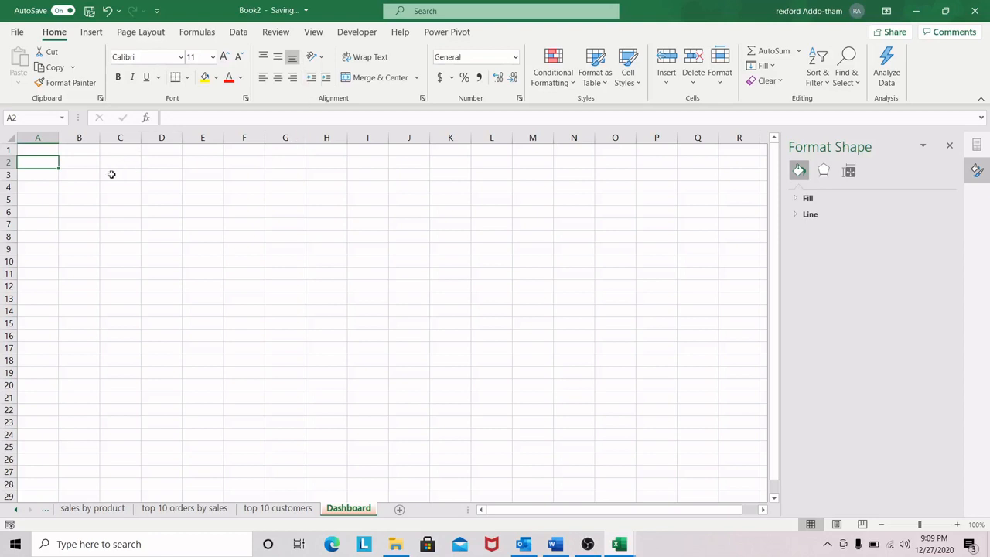
left_click(77, 175)
left_click(44, 173)
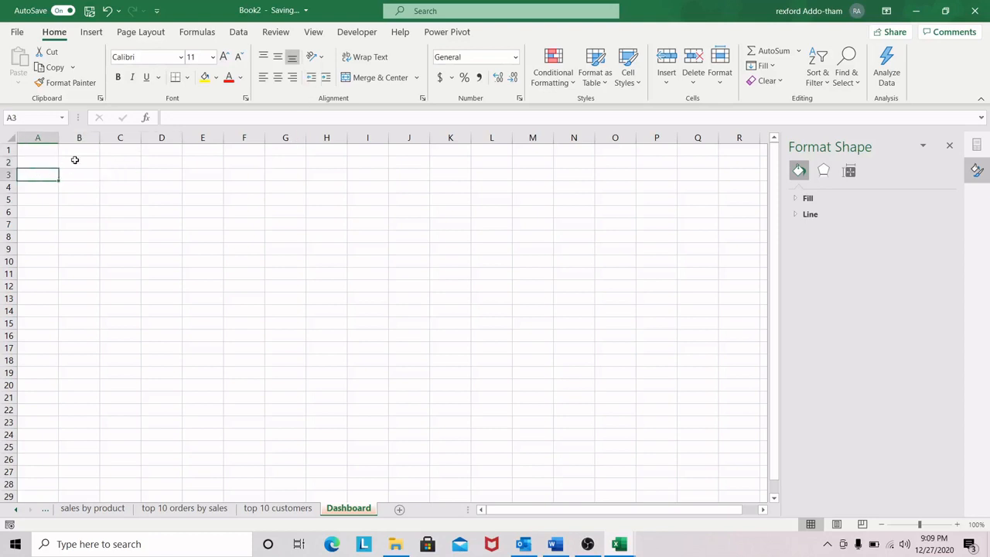
left_click(17, 155)
left_click(954, 151)
left_click(163, 183)
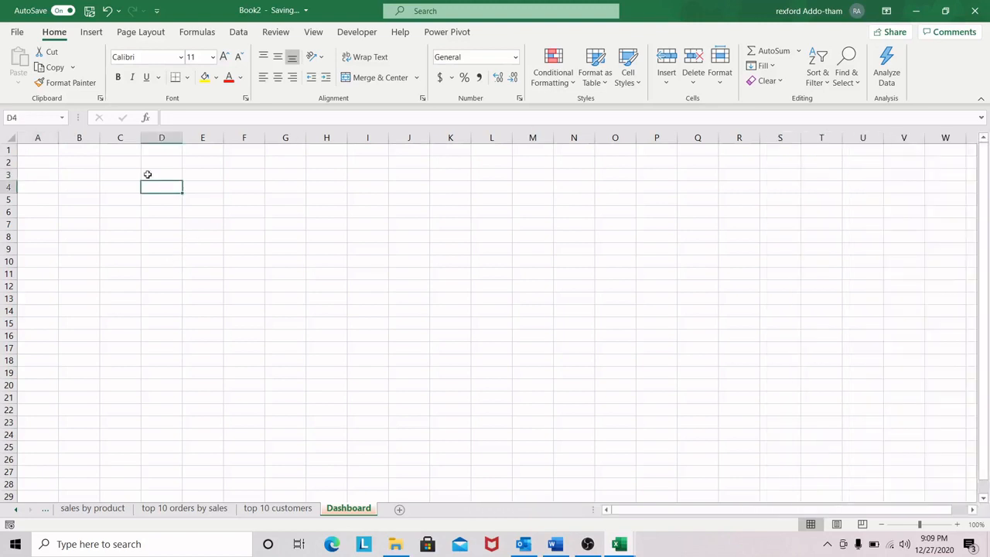
left_click(68, 165)
left_click(48, 153)
Step: Insert the Rxtutorials picture from the Desktop's Tools folder at cell E5 of the Dashboard sheet
left_click(201, 198)
left_click(93, 32)
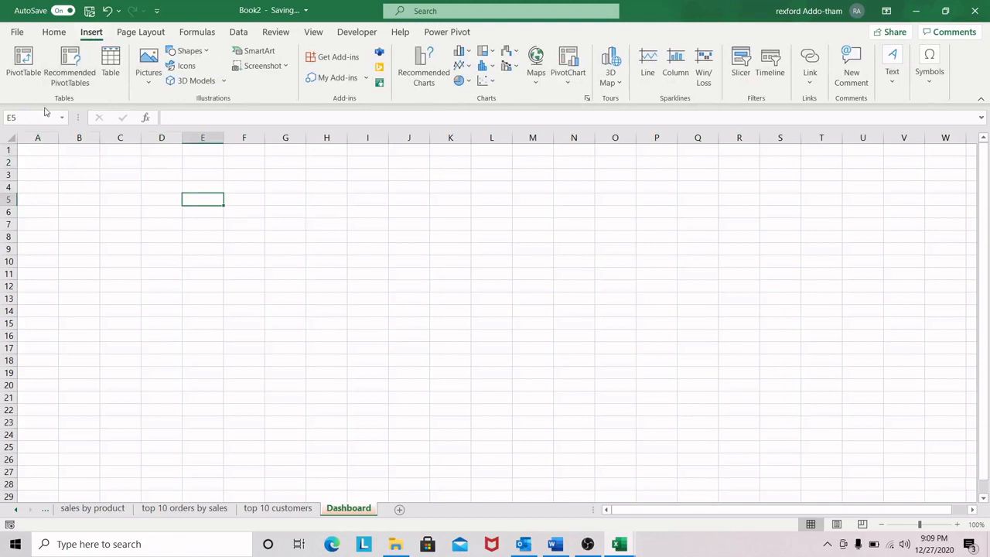
left_click(150, 85)
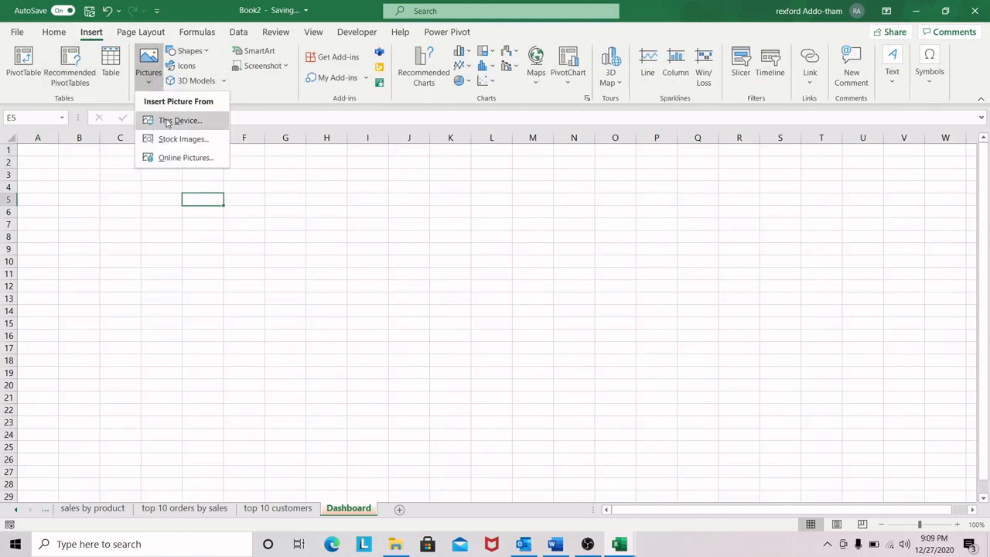
left_click(166, 121)
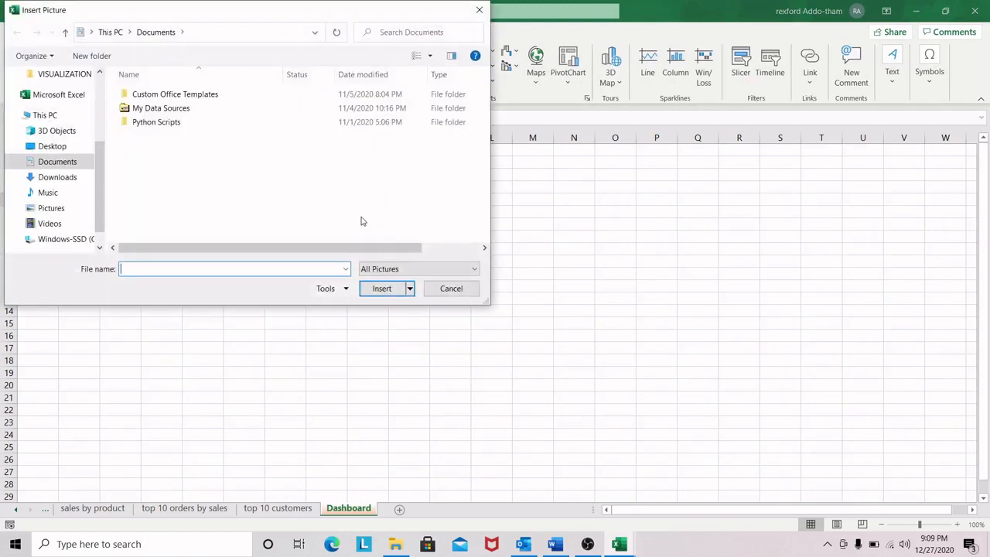
left_click(52, 147)
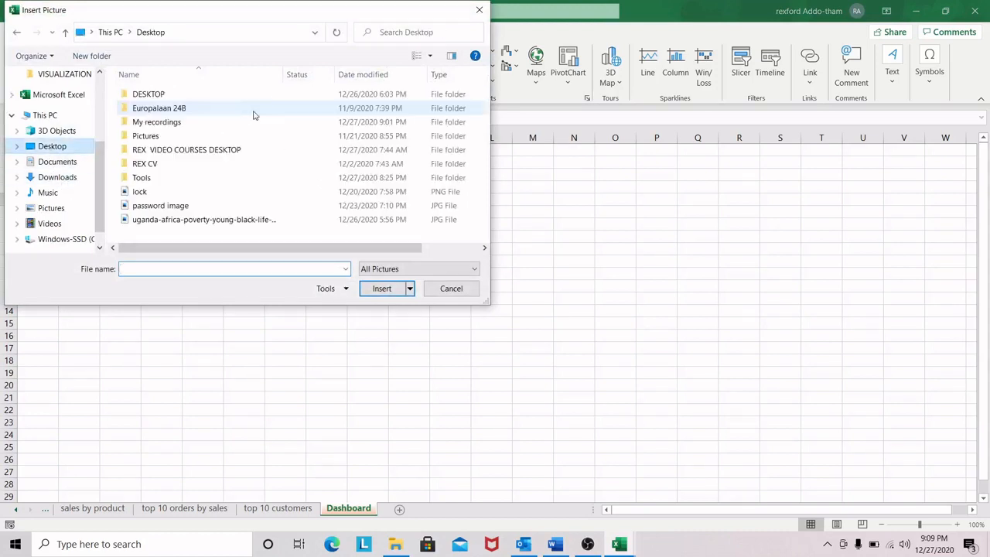
double_click(151, 178)
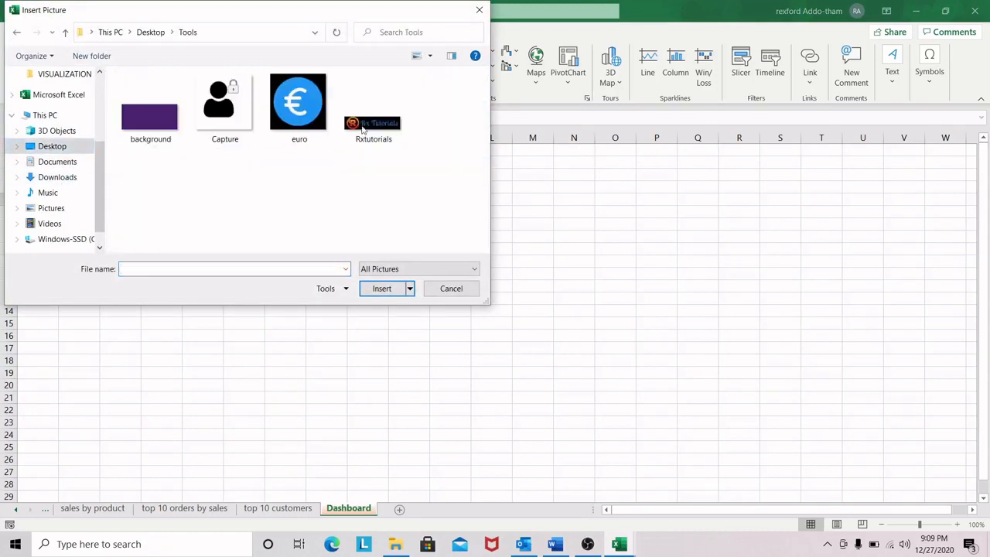
left_click(374, 134)
left_click(403, 288)
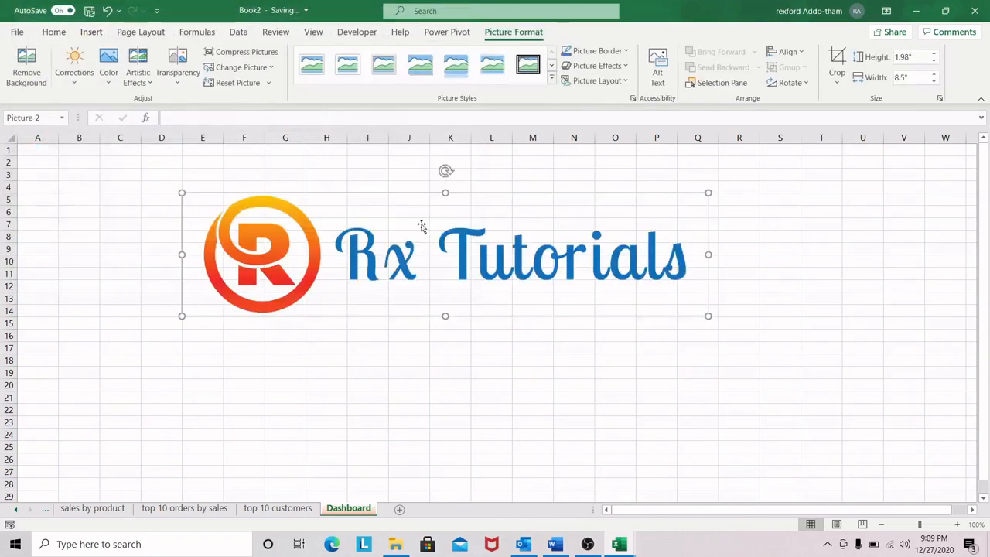
Step: Shrink the logo to about 1.09 by 4.65 inches and place it a few rows down, clear of row 1
left_click_drag(708, 313, 521, 290)
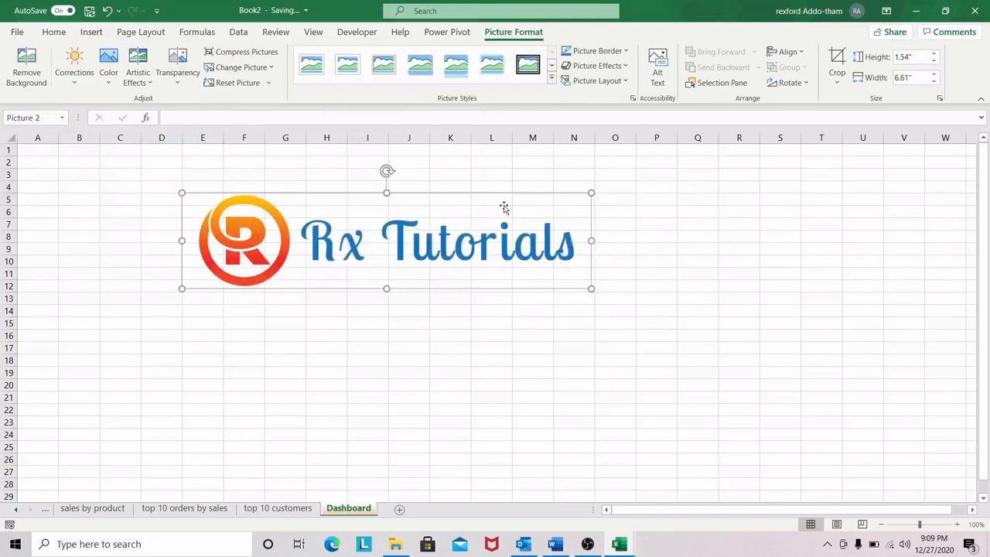
left_click_drag(518, 201, 367, 142)
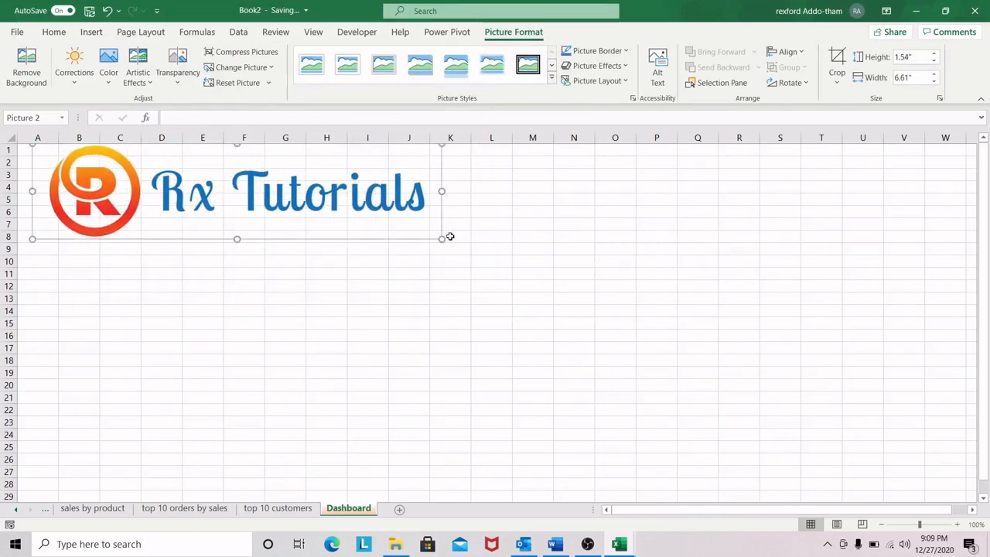
left_click_drag(444, 241, 302, 203)
left_click_drag(250, 155, 336, 206)
Step: Increase the height of row 1 to banner size, then merge and center the entire row
left_click_drag(17, 155, 16, 195)
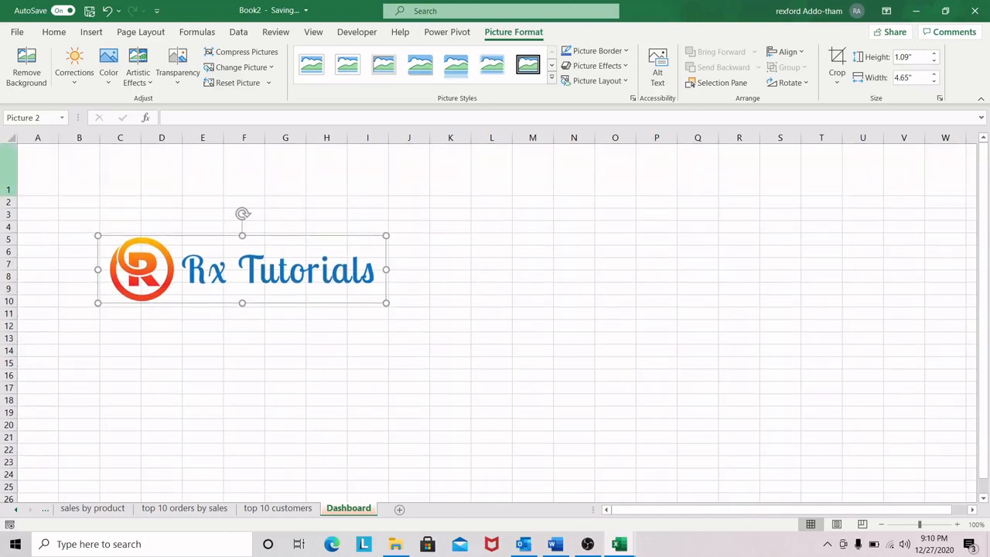
left_click(9, 185)
left_click(335, 184)
left_click_drag(13, 195, 14, 200)
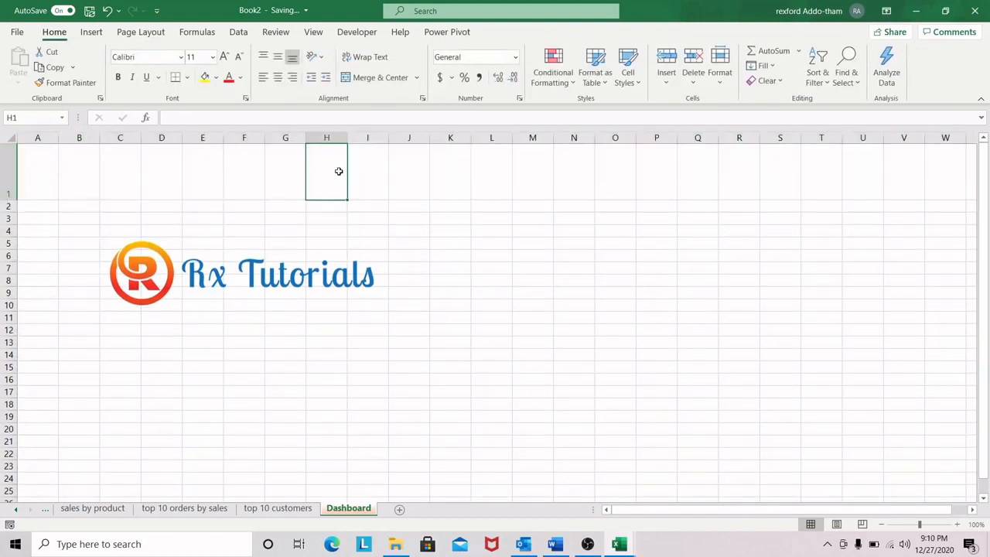
left_click(5, 179)
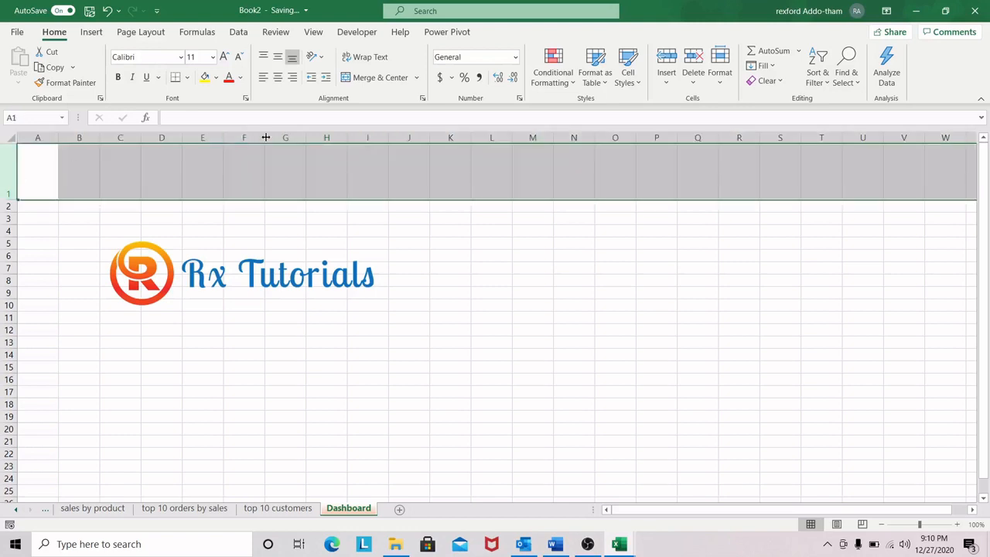
left_click(385, 79)
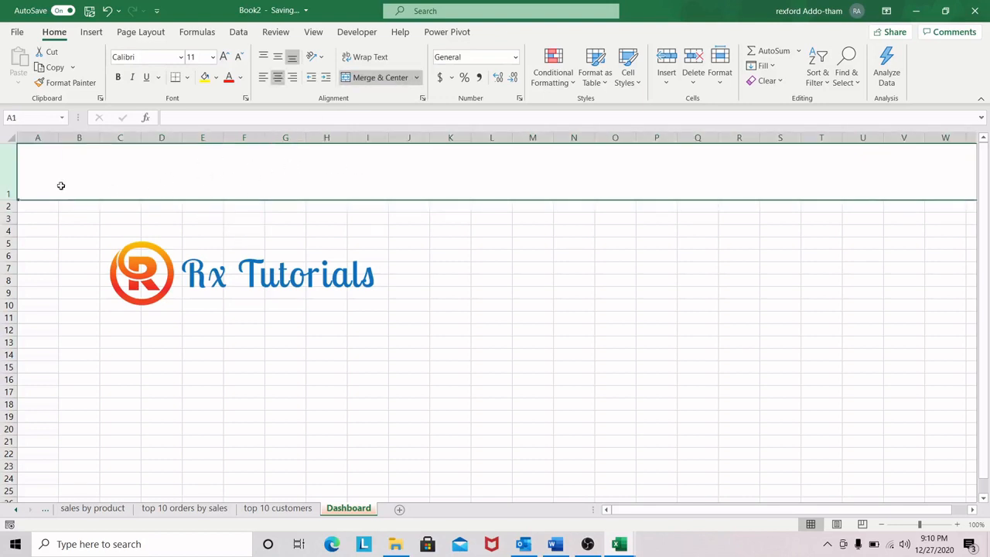
Step: Place the logo at the start of the merged row 1, scaled down to fit within a slightly taller row
left_click_drag(286, 277, 200, 166)
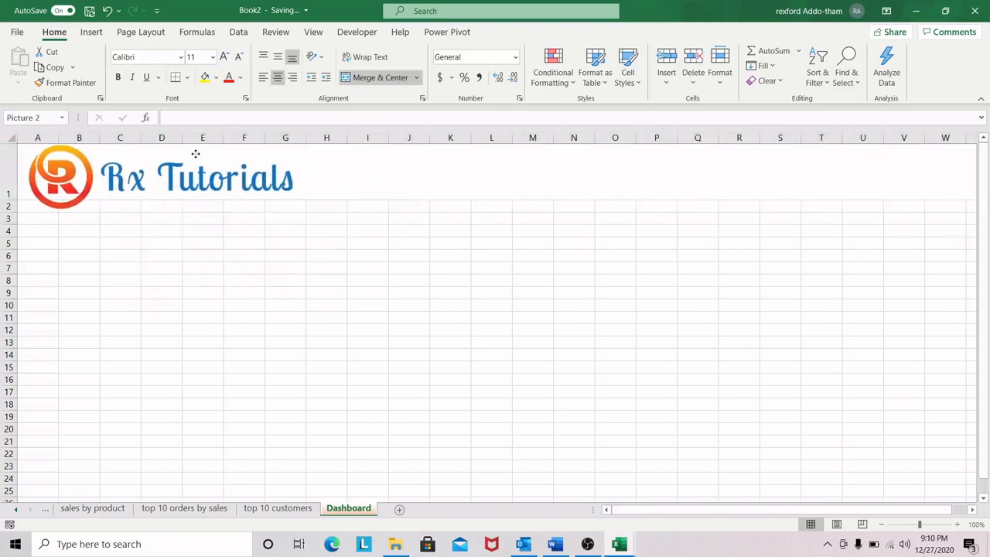
left_click_drag(305, 210, 223, 173)
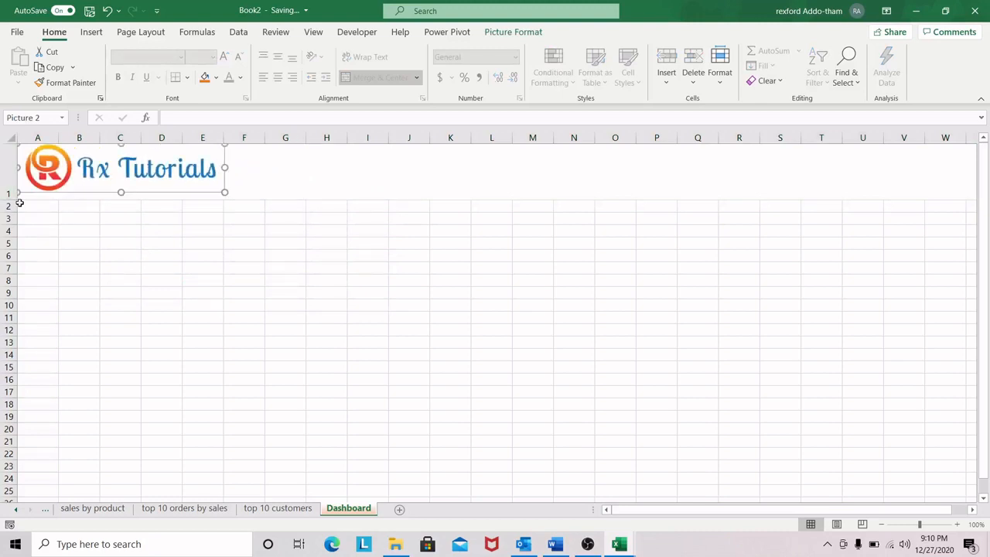
left_click_drag(12, 200, 11, 206)
left_click(263, 173)
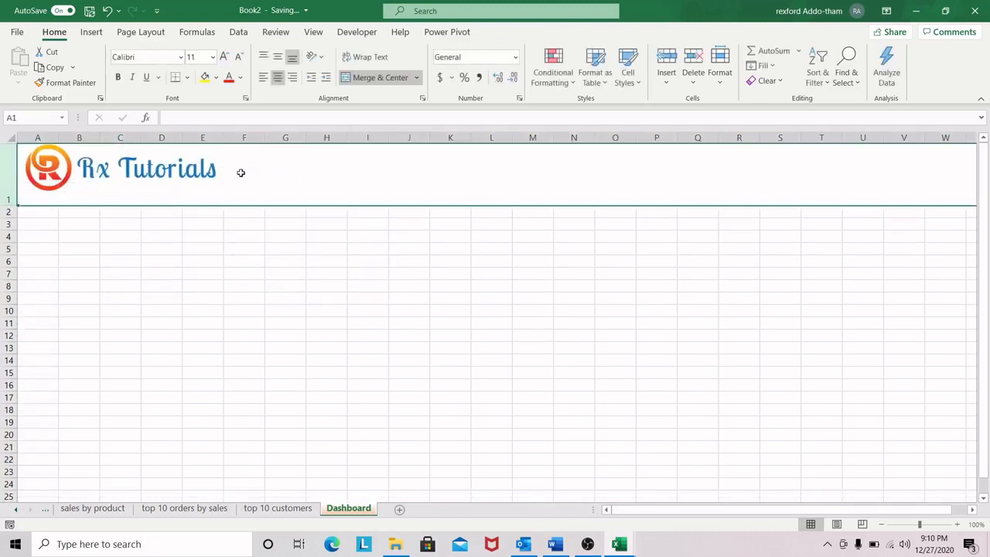
left_click_drag(188, 157, 189, 160)
left_click(320, 167)
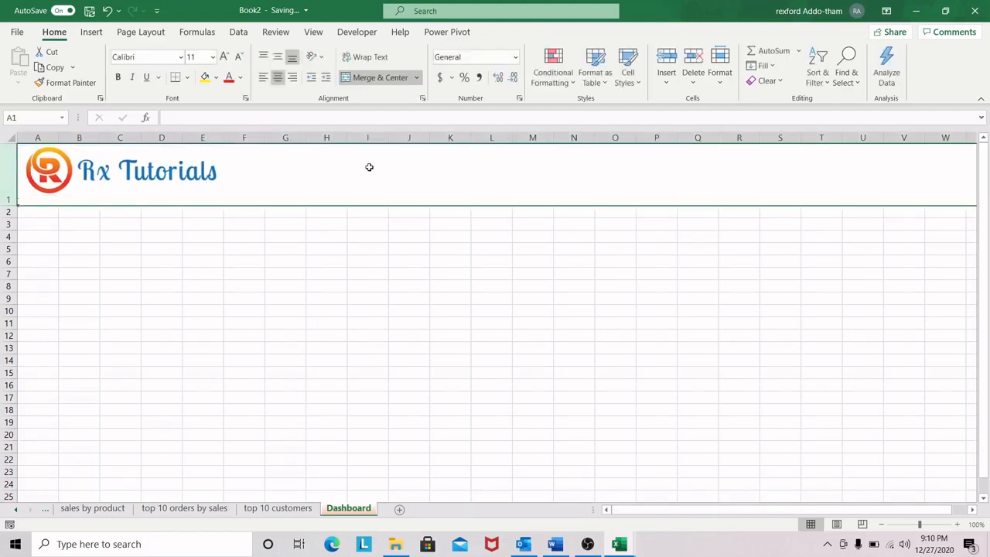
Step: Insert a text box in row 1 spanning about columns G to P with the text "SALES PERFORMANCE DASHBOARD"
left_click(92, 32)
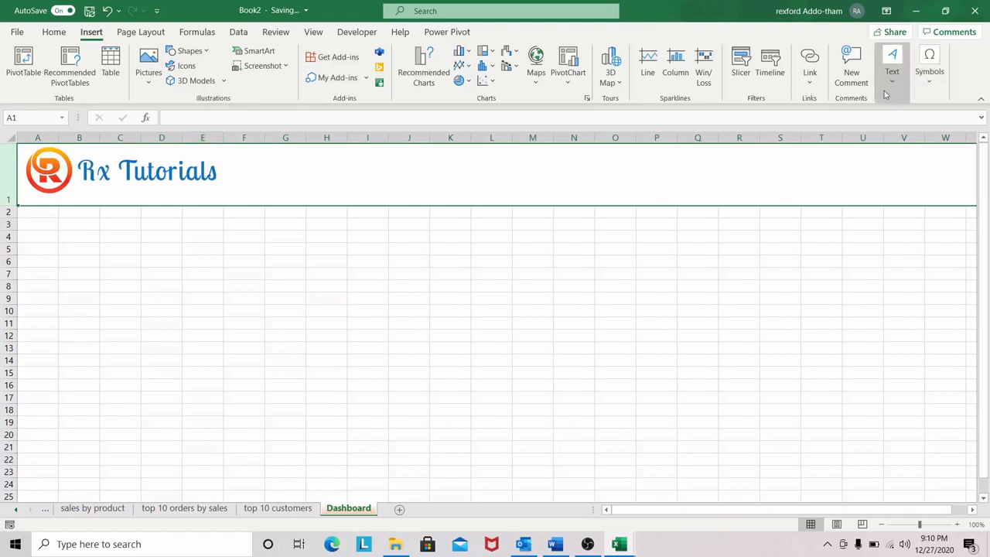
left_click(892, 63)
left_click(842, 126)
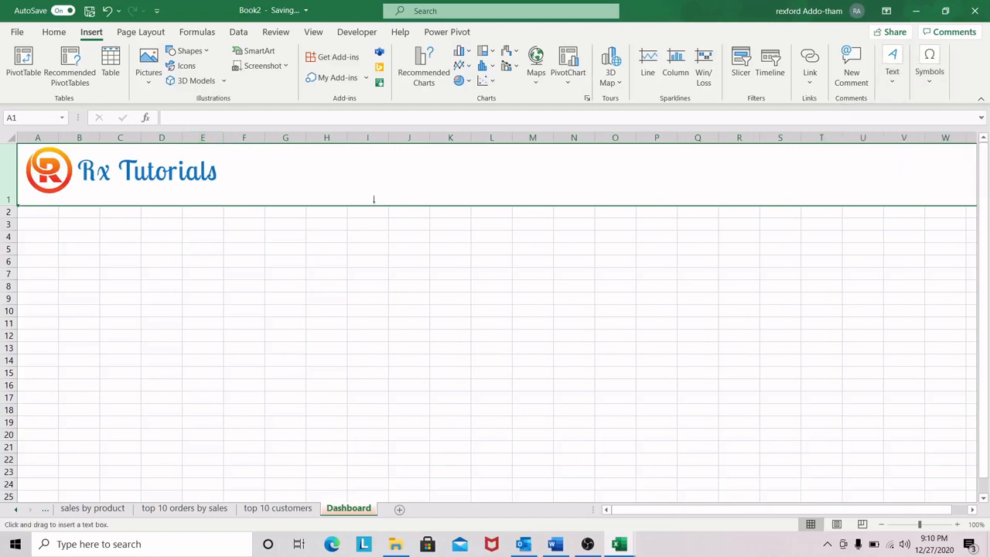
left_click_drag(270, 157, 668, 193)
key("Caps_Lock")
type("SA")
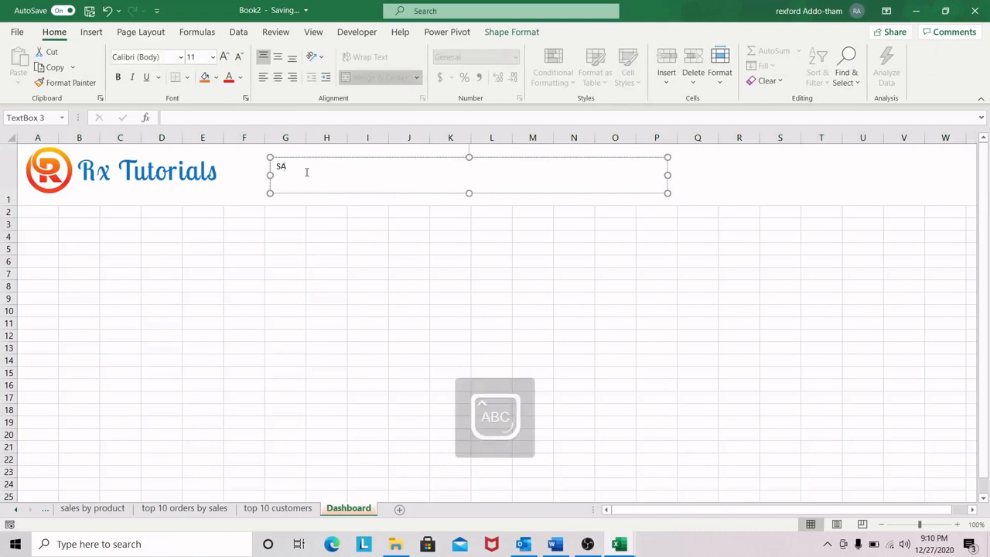
type("LES PERFORMANCE DASHBOARD")
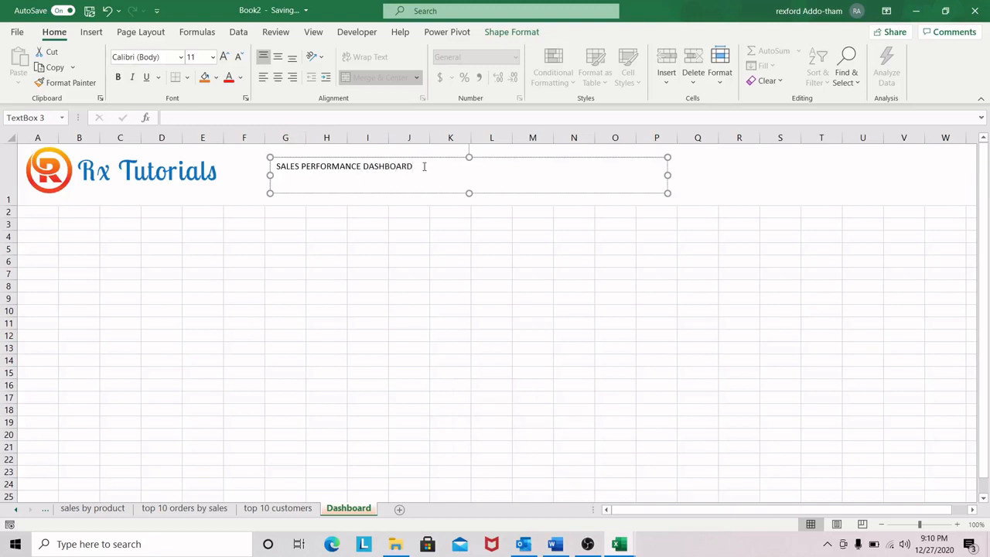
Step: Center the dashboard title horizontally in its text box and enlarge its font to size 28
left_click_drag(425, 166, 280, 168)
left_click(278, 78)
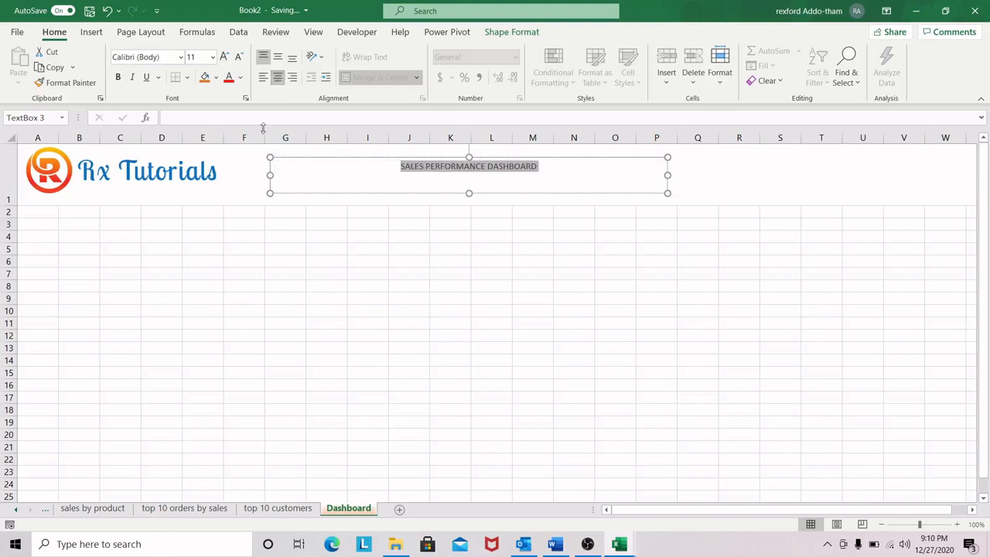
left_click(225, 58)
left_click(224, 57)
left_click(224, 57)
left_click(224, 57)
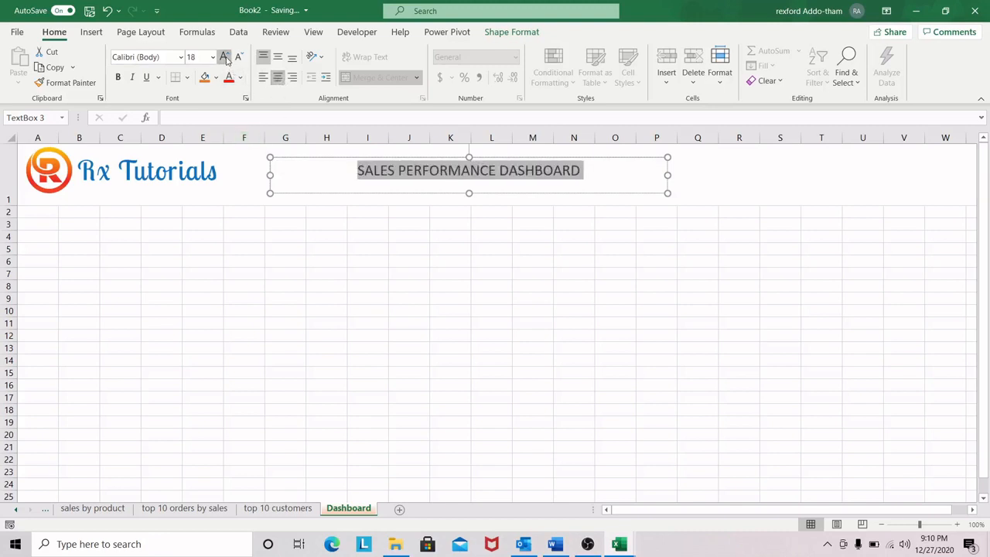
left_click(225, 58)
left_click(224, 58)
left_click(224, 57)
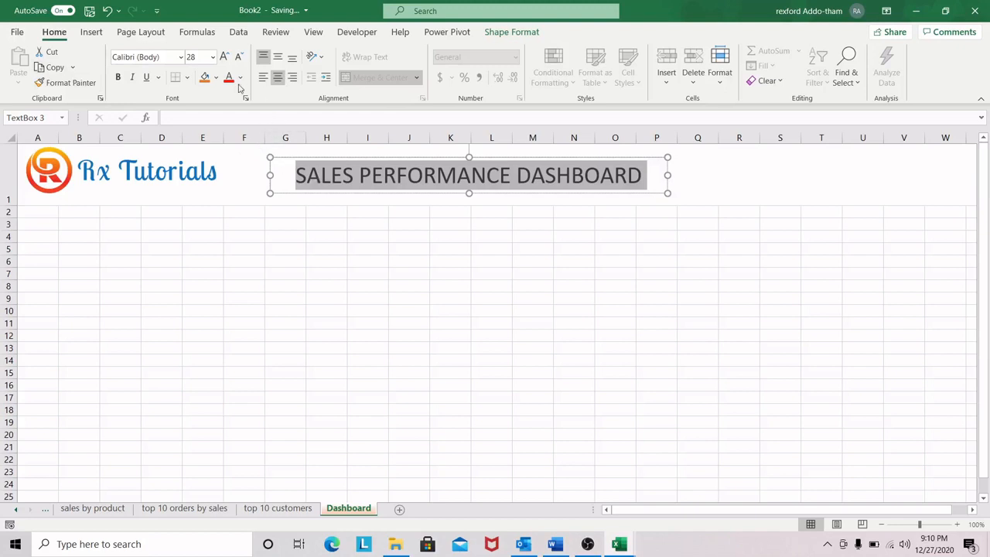
left_click(410, 225)
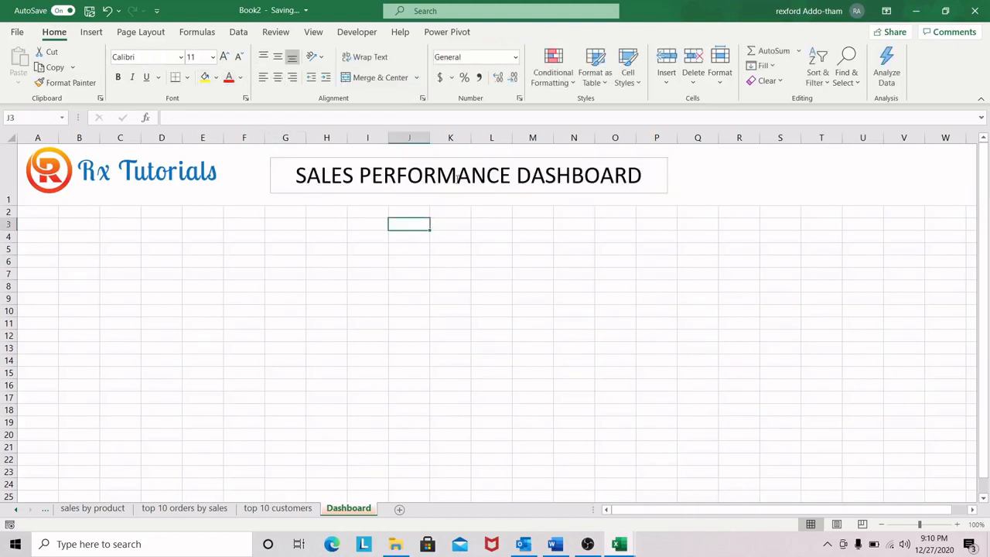
Step: Format the title text box with no fill and no line
left_click(299, 159)
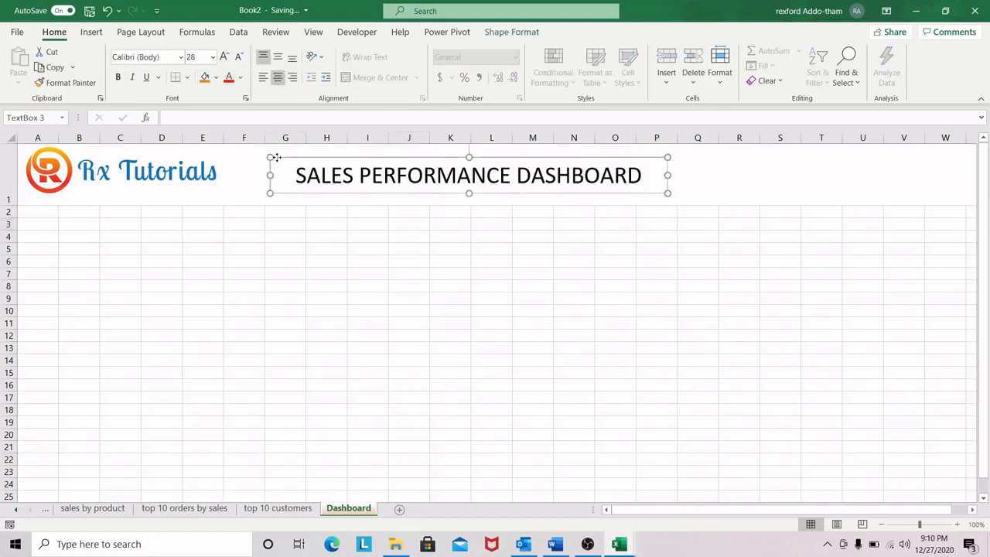
double_click(277, 158)
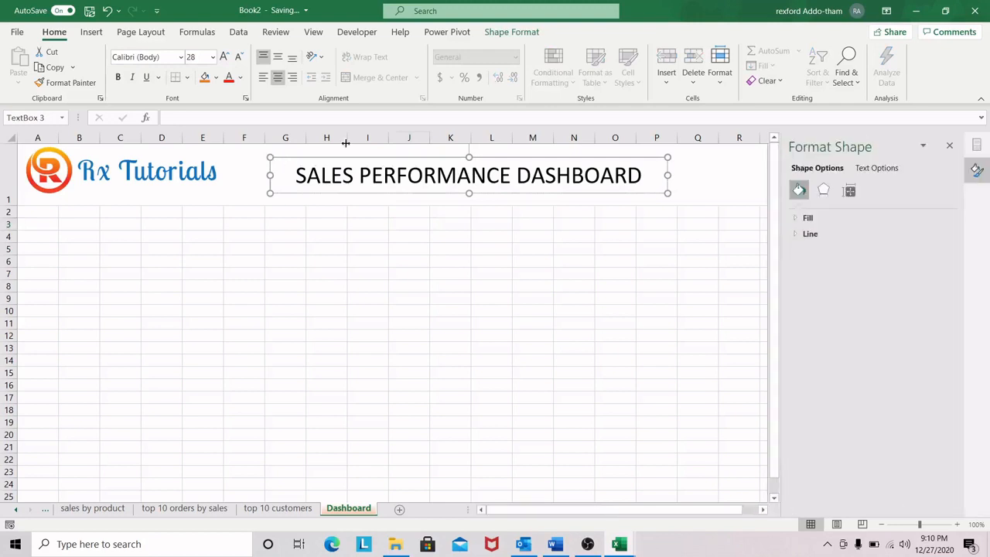
left_click(804, 218)
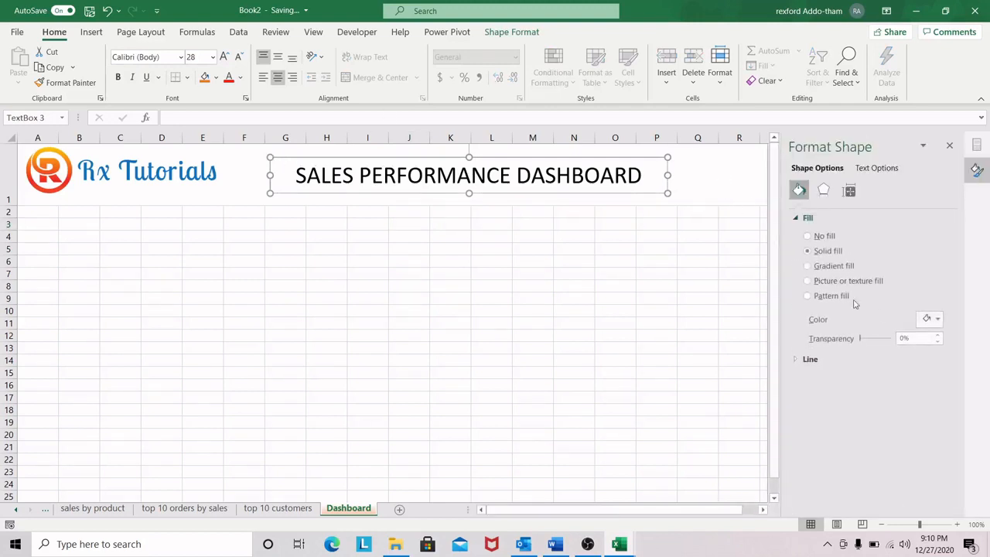
left_click(808, 238)
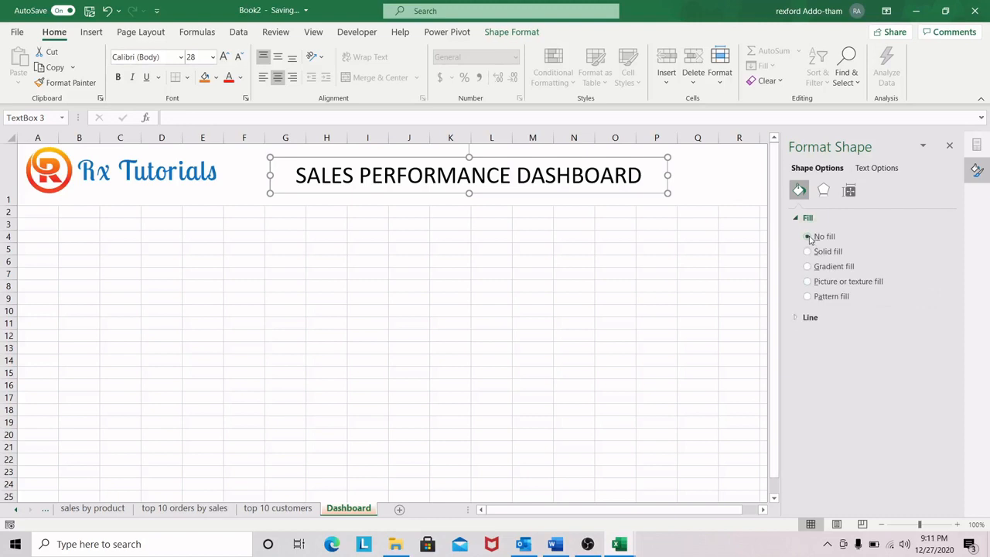
left_click(797, 317)
left_click(822, 336)
left_click(533, 224)
left_click(344, 159)
left_click(642, 209)
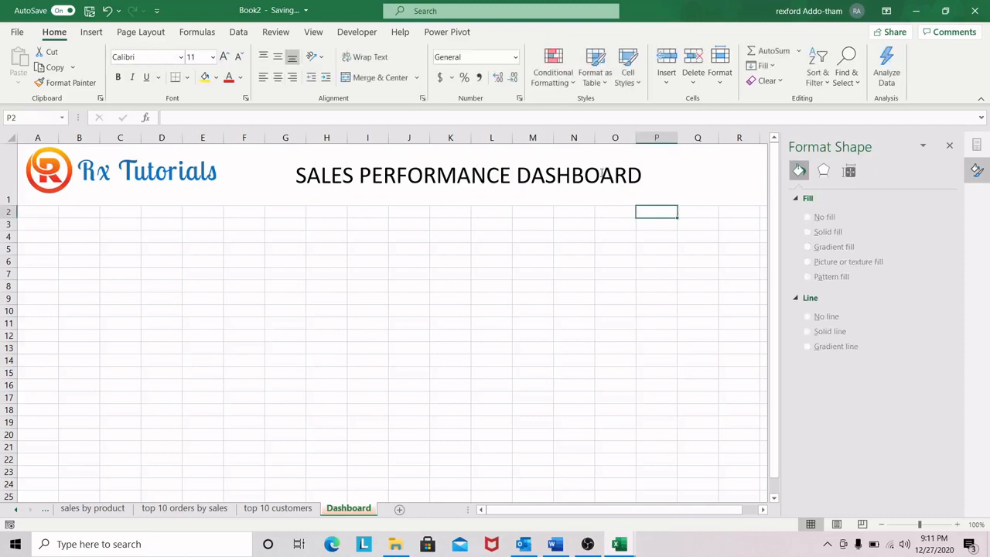
Step: Move the dashboard title closer to the logo and enlarge its text to size 32, widening the text box so it fits on one line
left_click(396, 169)
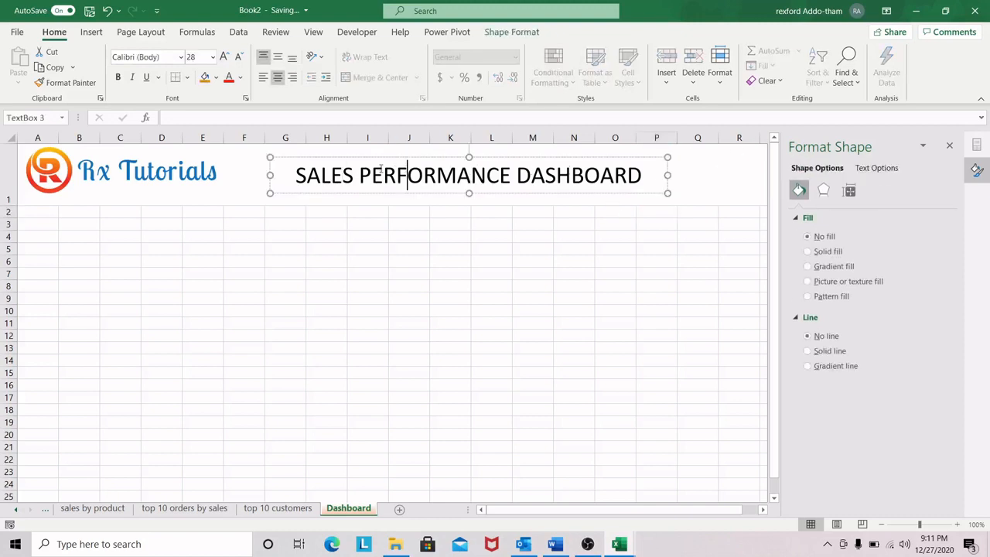
left_click_drag(495, 158, 446, 152)
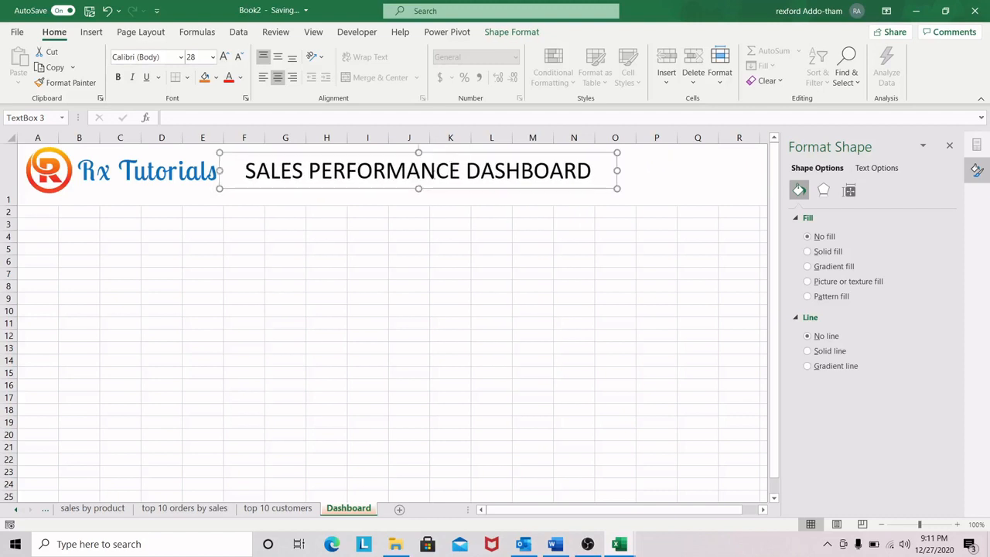
left_click_drag(594, 172, 278, 166)
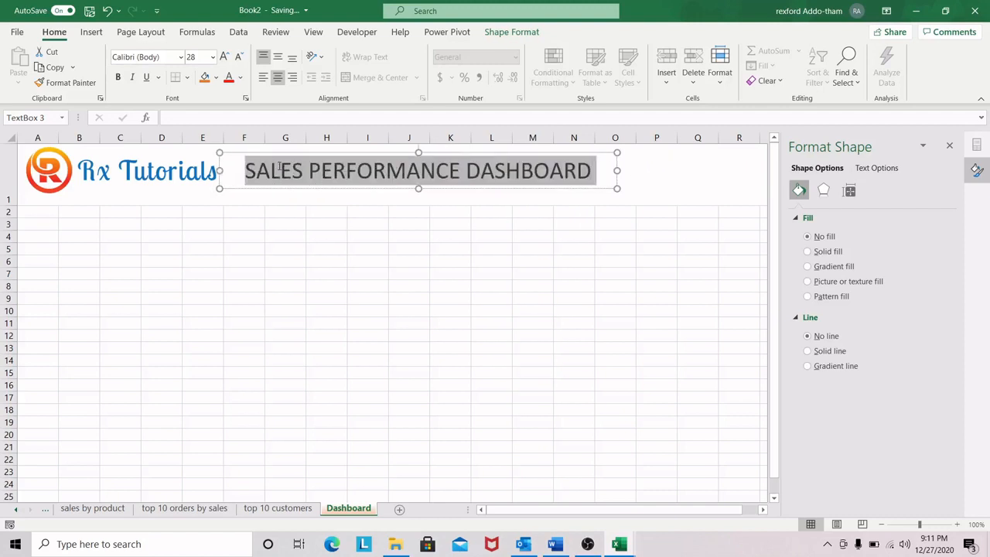
left_click(224, 57)
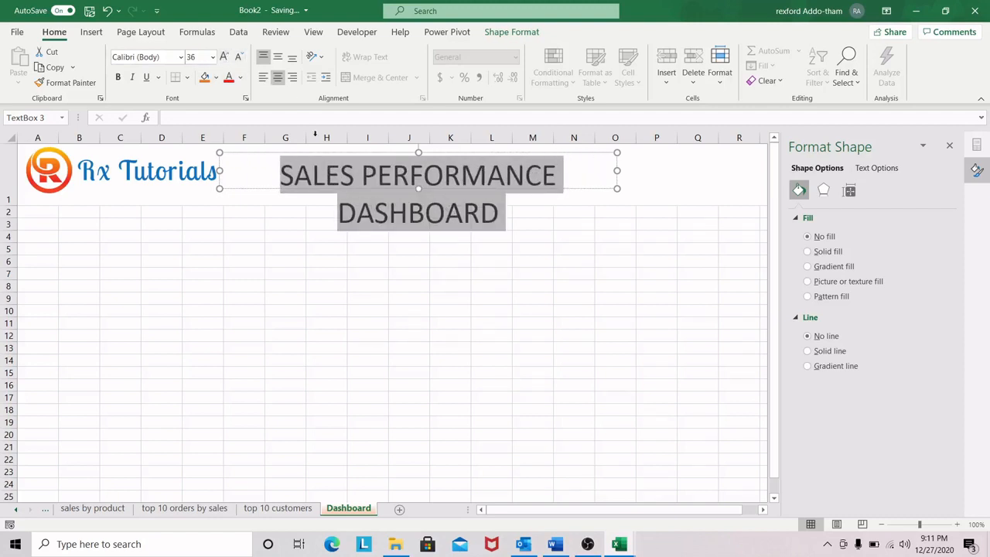
left_click(239, 57)
left_click(239, 57)
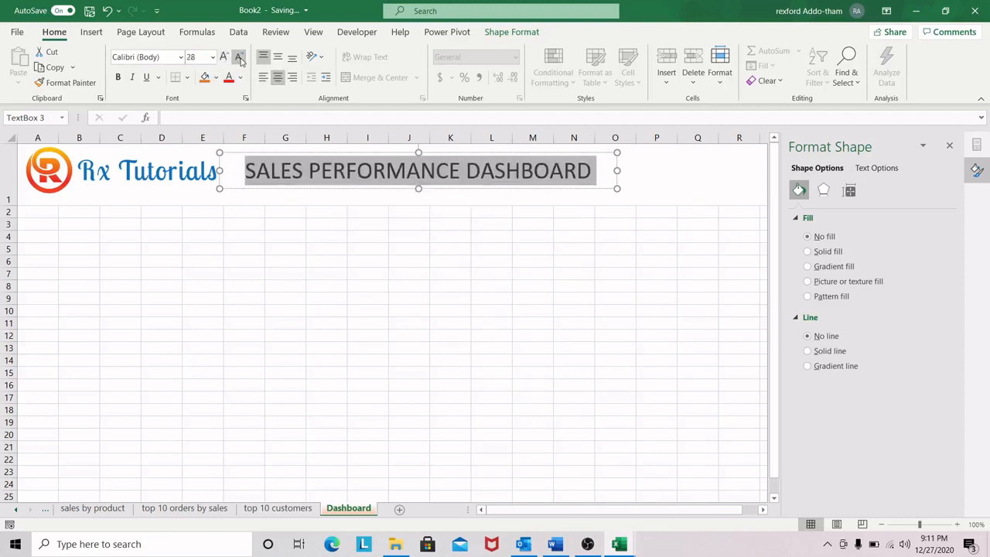
left_click(224, 57)
left_click_drag(622, 170, 646, 170)
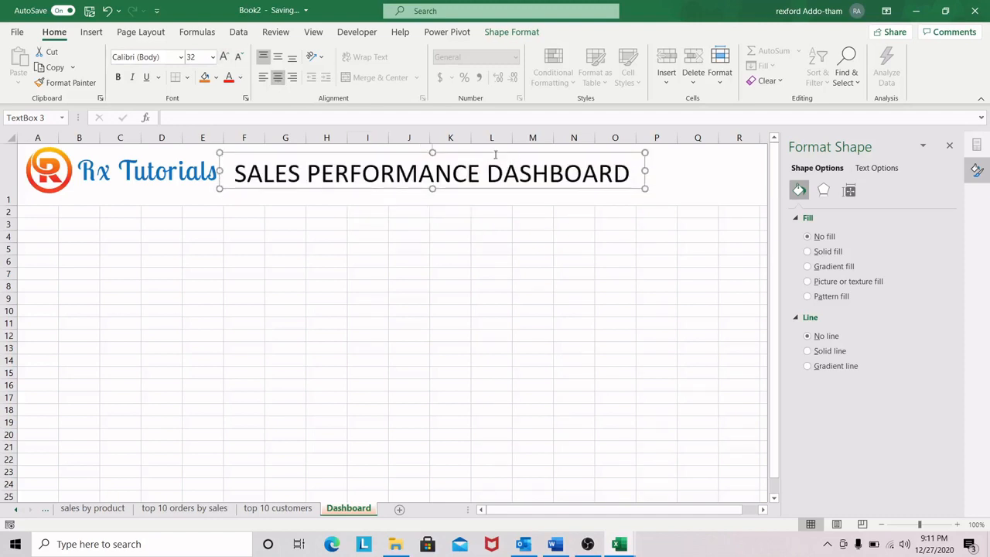
mouse_move(428, 150)
left_mouse_down()
mouse_move(441, 150)
mouse_move(431, 150)
left_mouse_up()
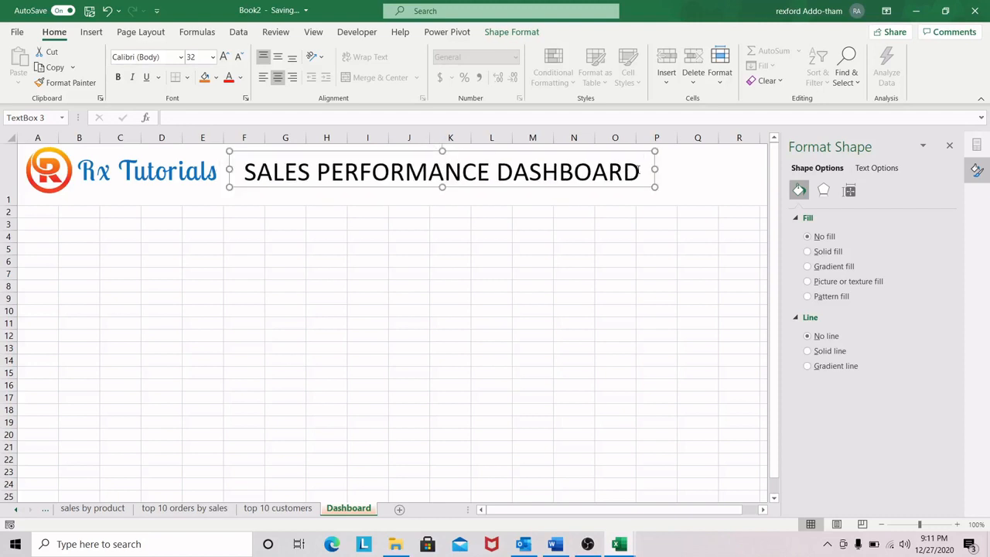
Step: Color the dashboard title text with a darker shade of Orange, Accent 2, checking the finished Sales Performance Dashboard workbook for reference
left_click_drag(643, 170, 246, 172)
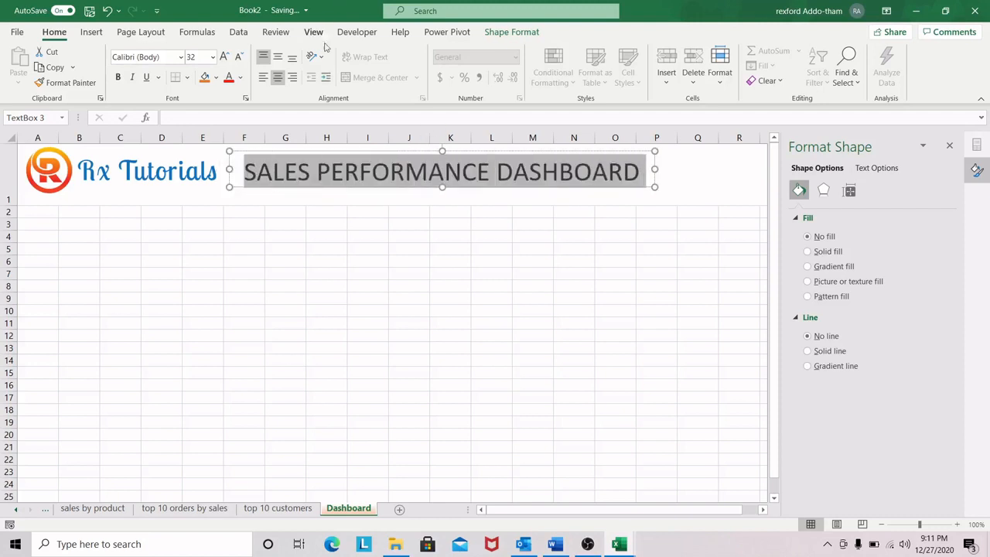
left_click(512, 32)
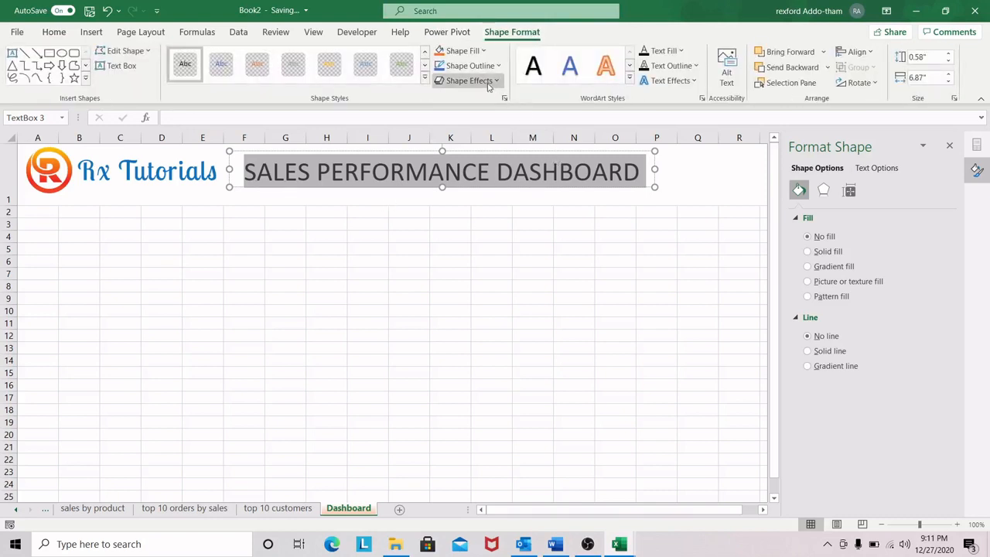
mouse_move(619, 544)
left_click(537, 503)
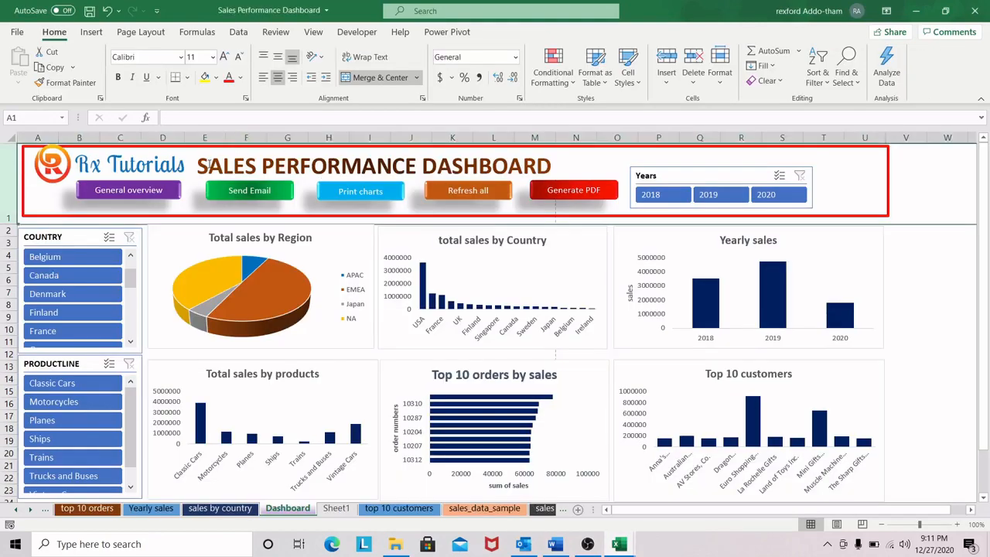
left_click(916, 10)
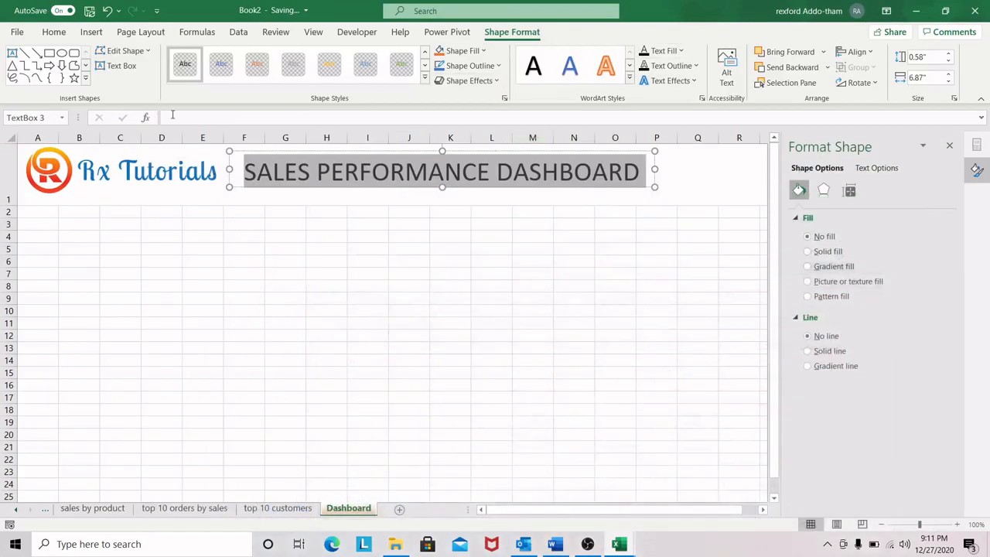
left_click(485, 51)
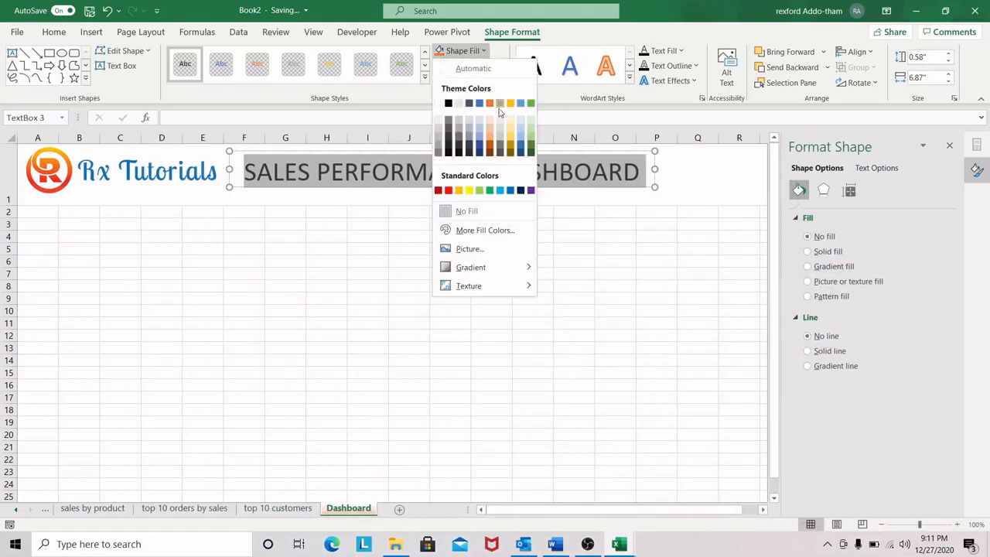
left_click(637, 174)
left_click(681, 52)
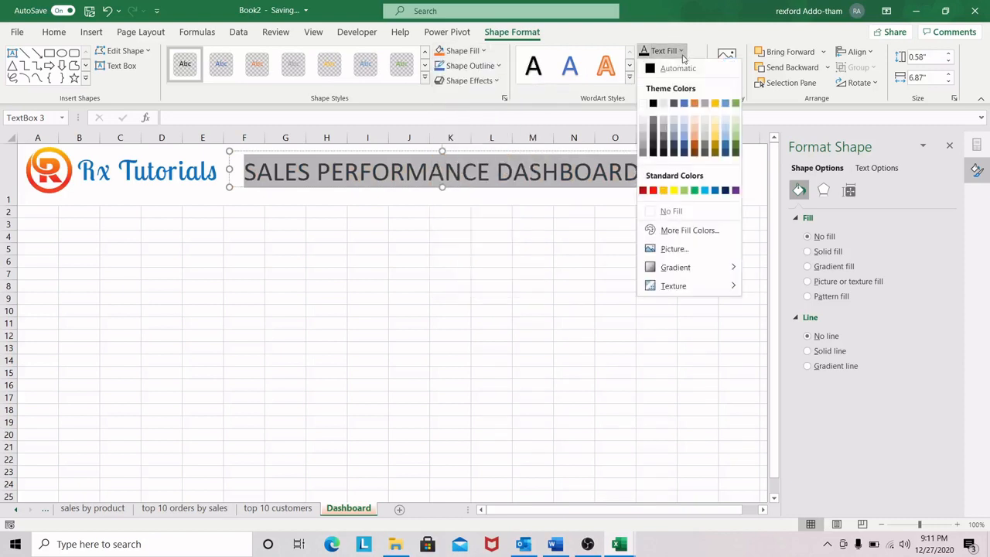
left_click(695, 146)
left_click(405, 223)
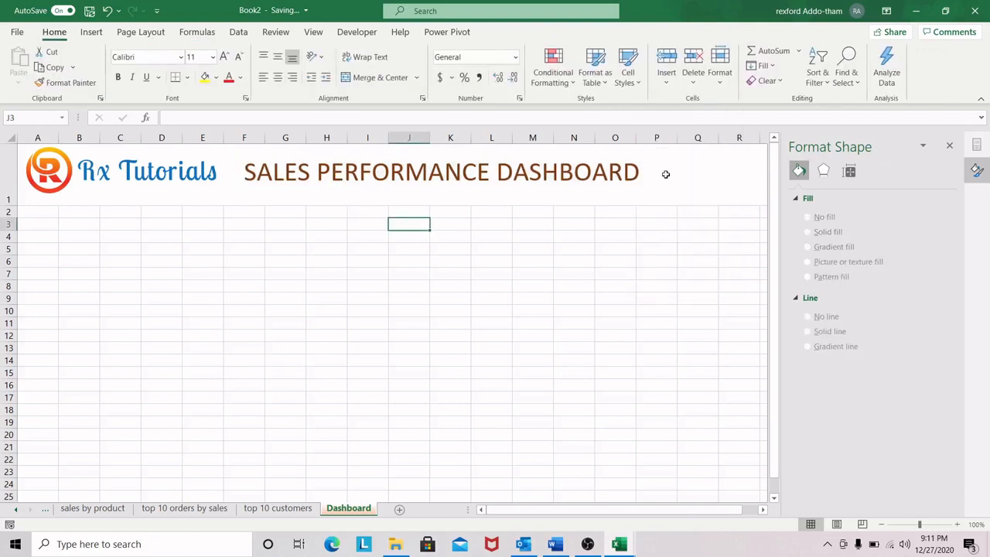
Step: Make the dashboard title bold and close the shape formatting pane
left_click_drag(647, 175, 280, 173)
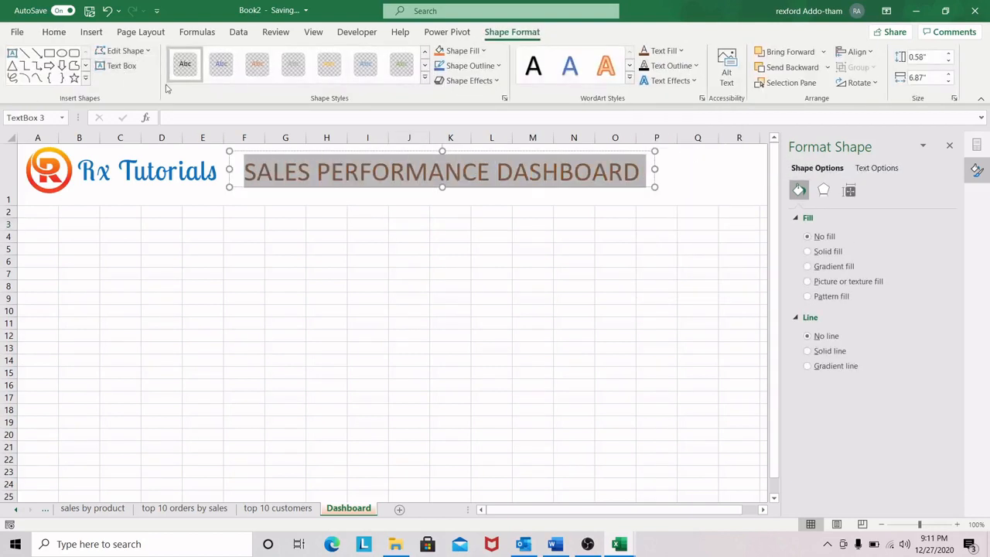
left_click(54, 32)
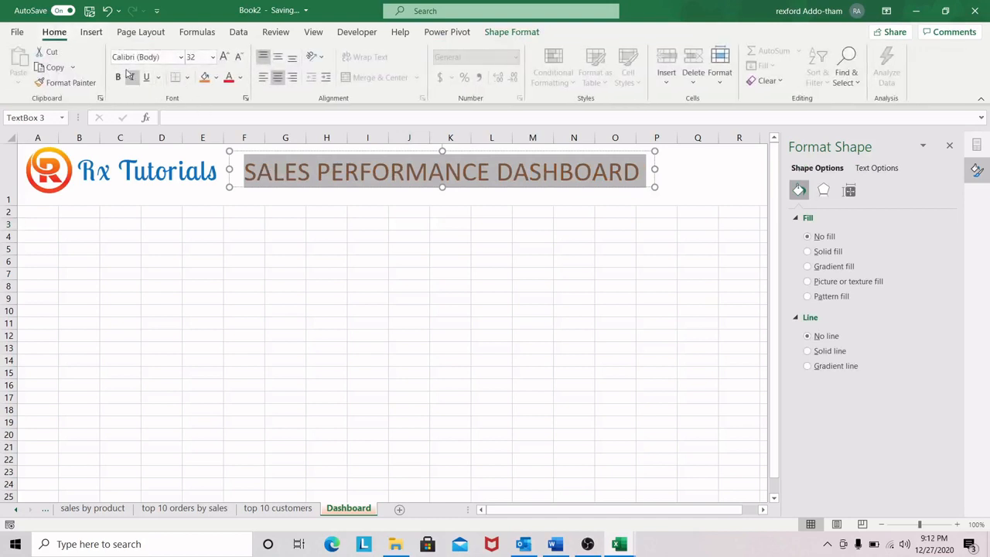
left_click(117, 76)
left_click(454, 245)
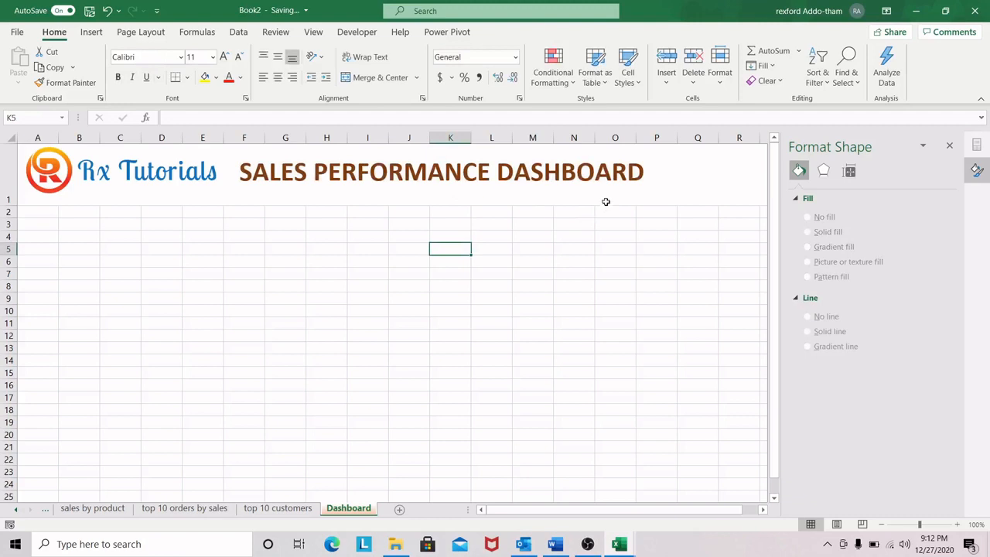
left_click(950, 147)
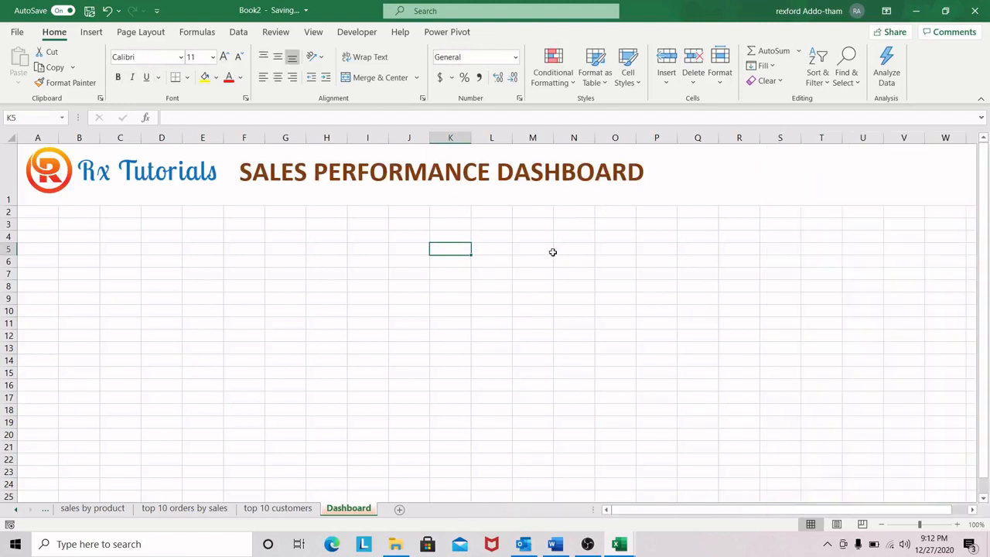
left_click(574, 250)
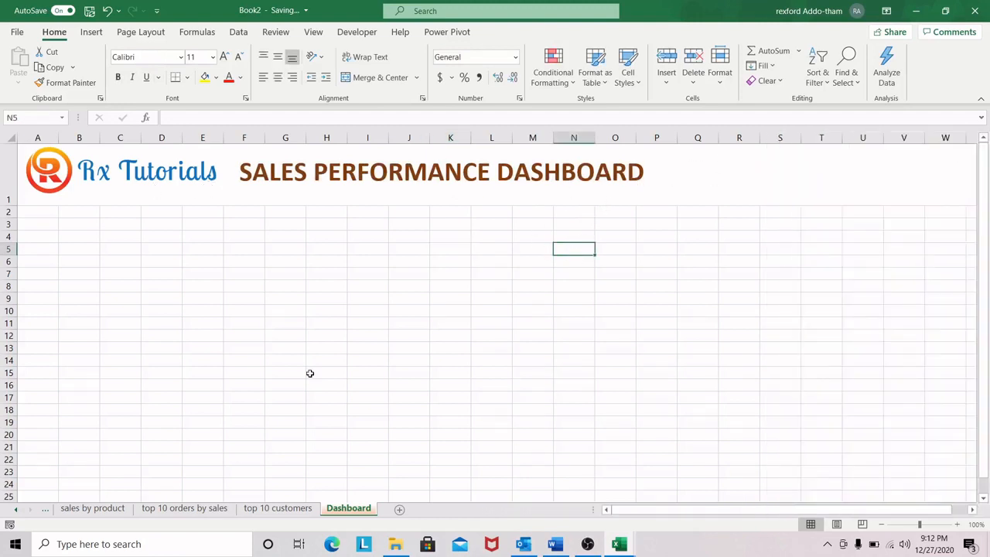
Step: Cut the column chart from the total sales by country sheet
left_click(619, 544)
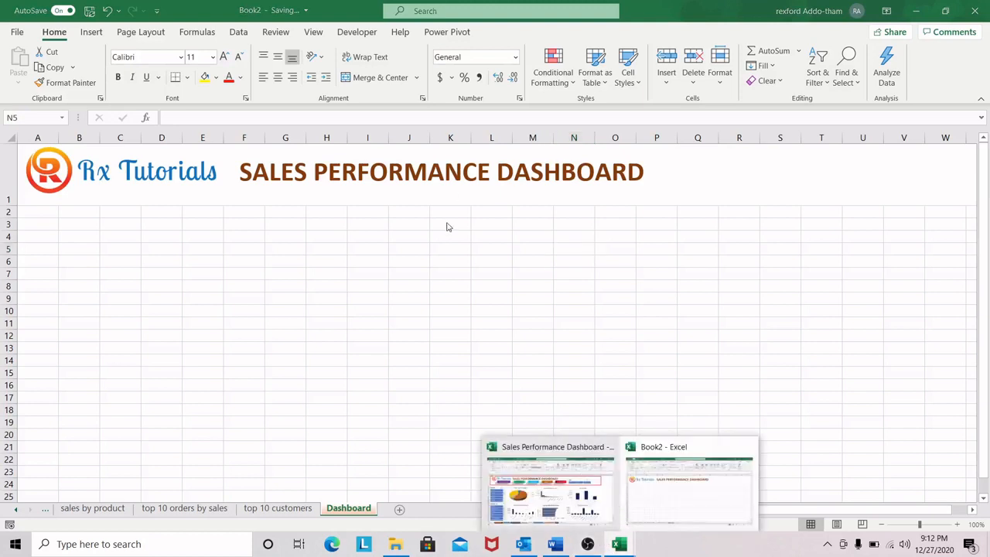
left_click(272, 511)
left_click(198, 511)
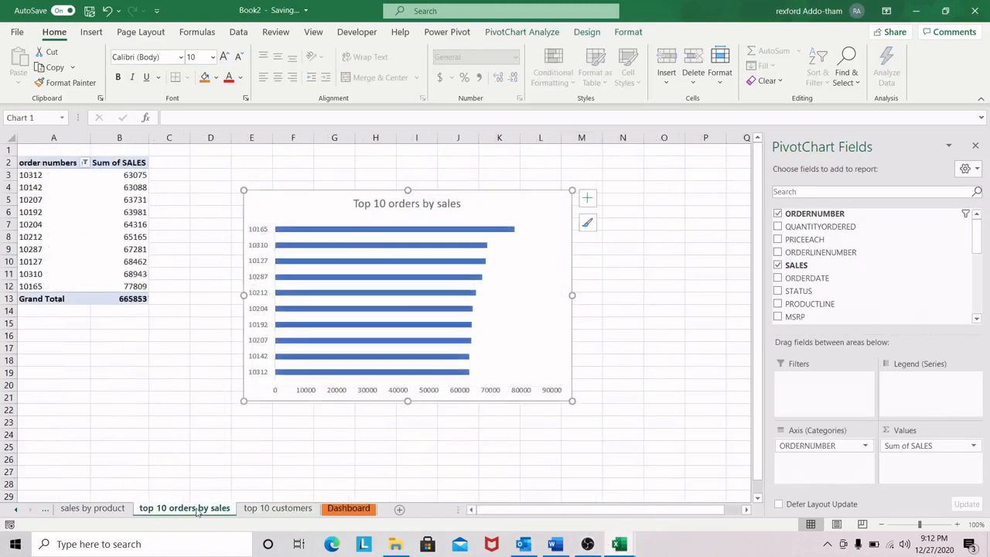
left_click(15, 511)
left_click(14, 511)
left_click(15, 511)
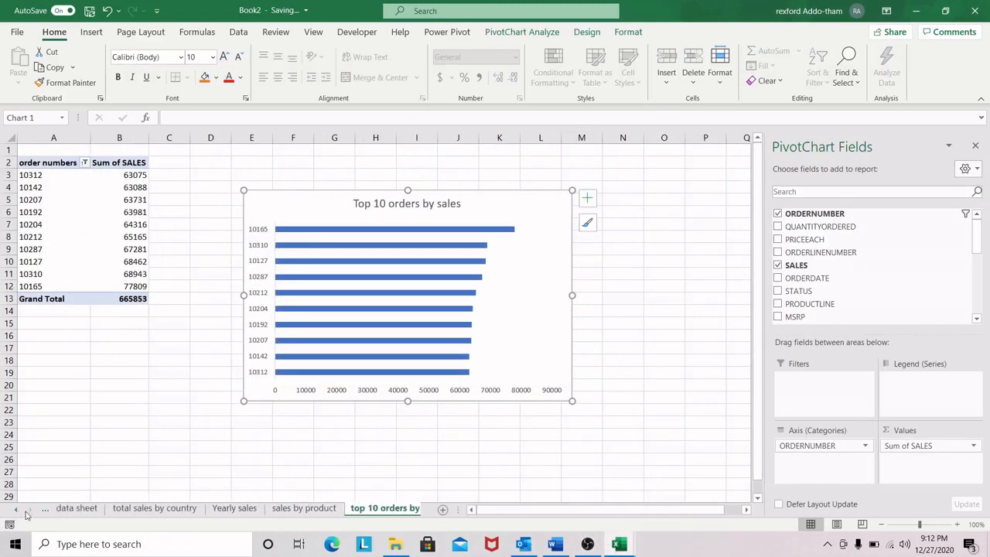
left_click(77, 509)
left_click(168, 510)
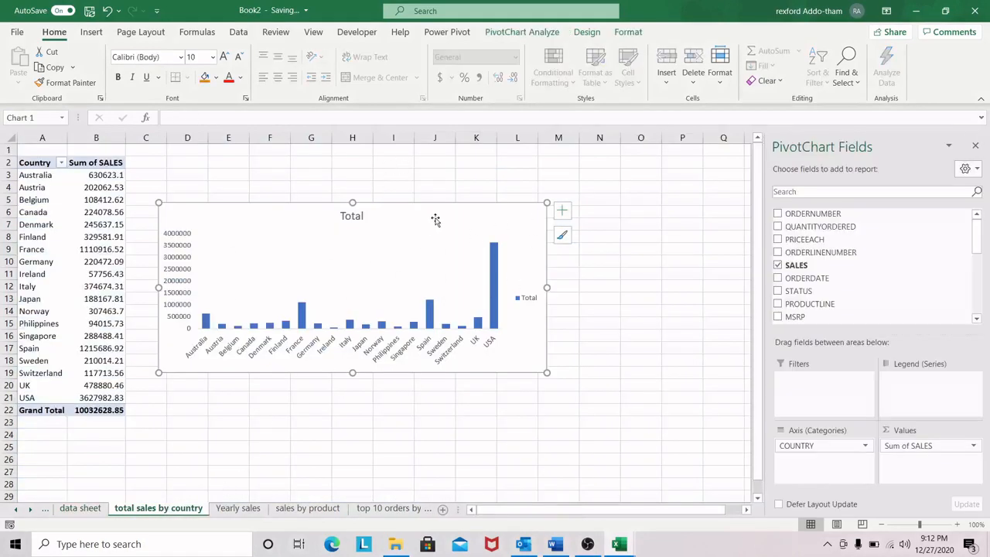
key("Delete")
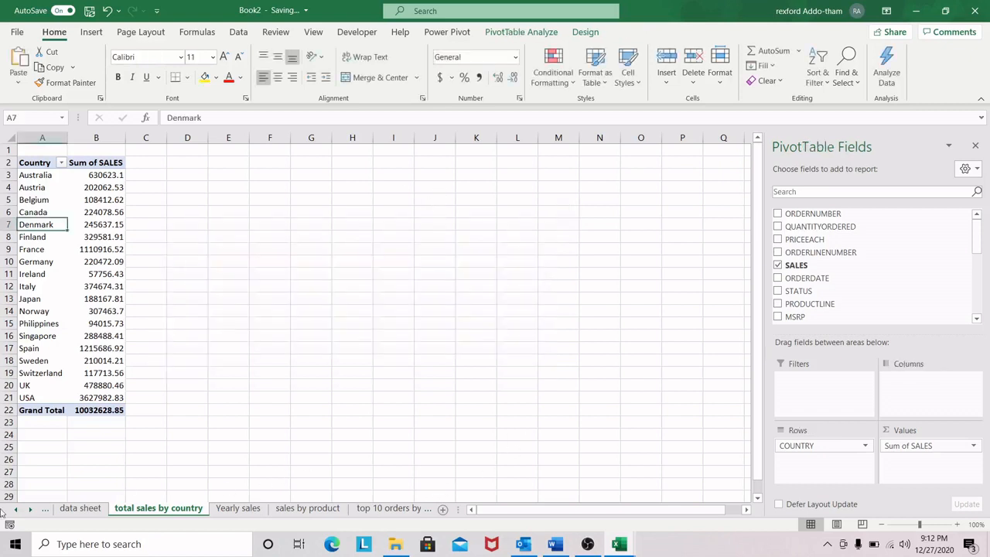
Step: Paste the country sales chart onto the Dashboard sheet, narrow it and place it across about columns G to O
left_click(28, 509)
left_click(352, 509)
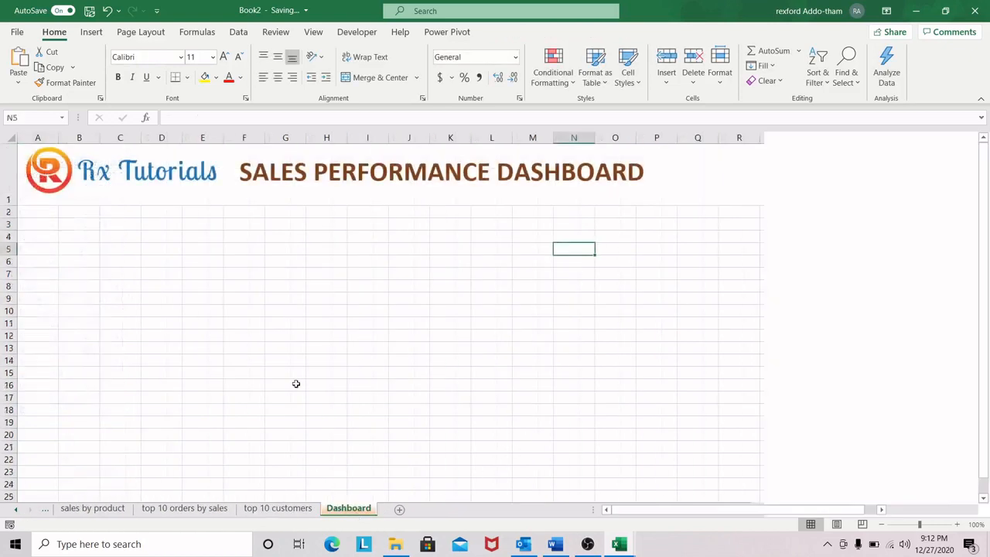
left_click(153, 239)
left_click(117, 248)
key("ctrl+v")
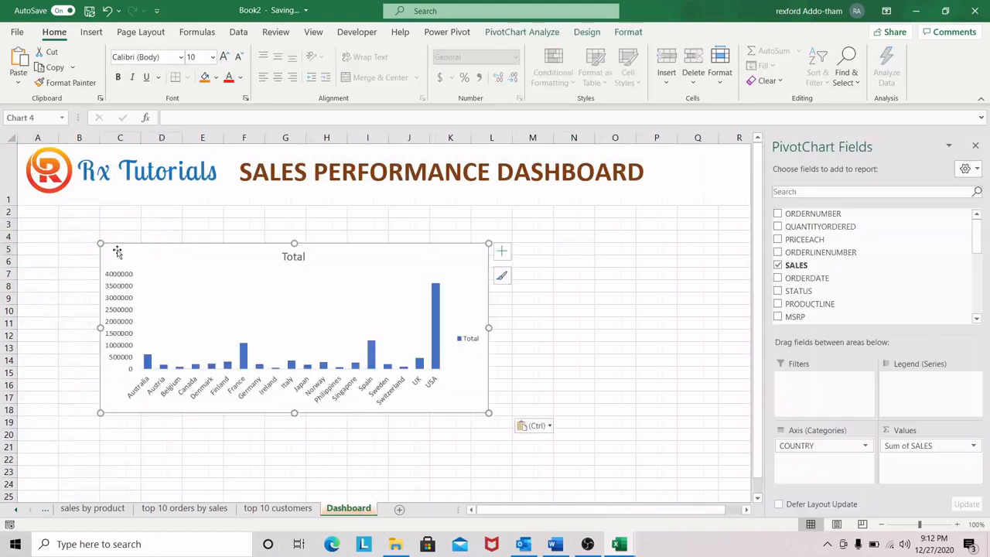
left_click_drag(488, 327, 436, 326)
left_click_drag(327, 256, 504, 256)
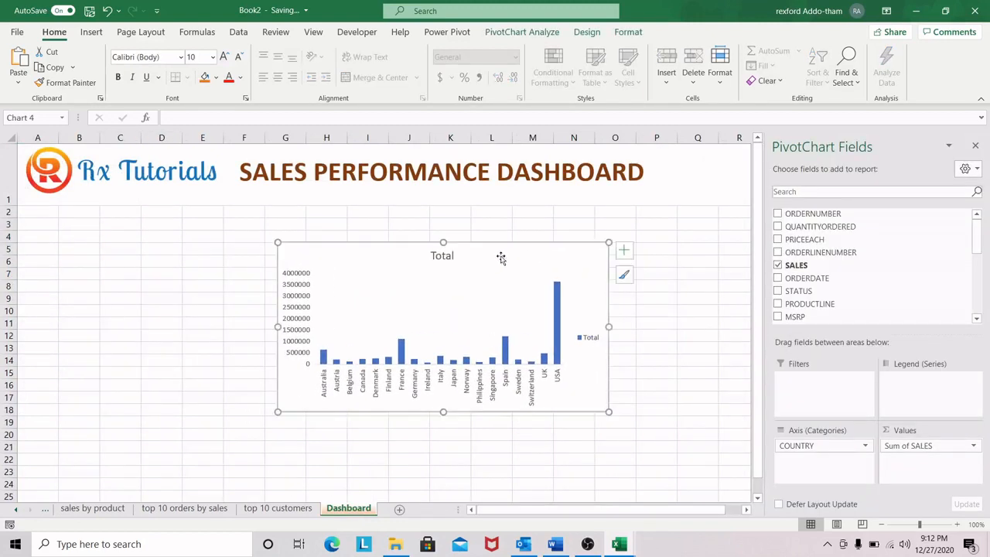
Step: Change the title of the pasted country chart to "Sales by country"
double_click(455, 257)
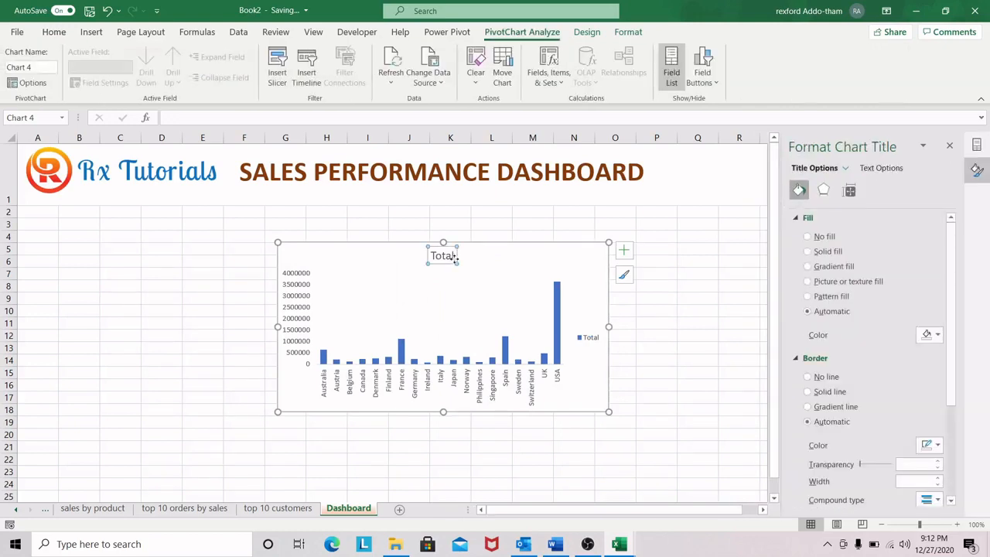
left_click(455, 256)
key("BackSpace")
key("BackSpace")
key("BackSpace")
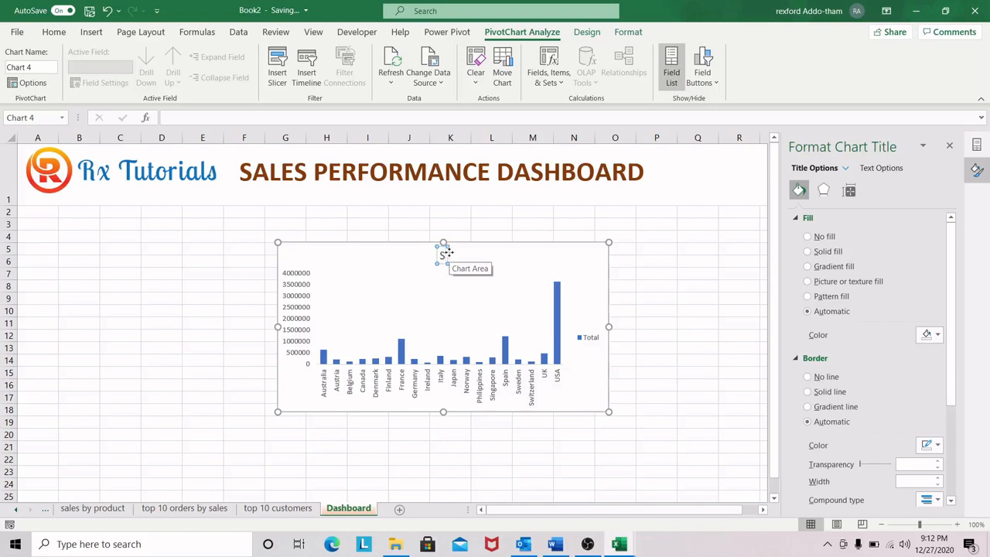
type("Sales by")
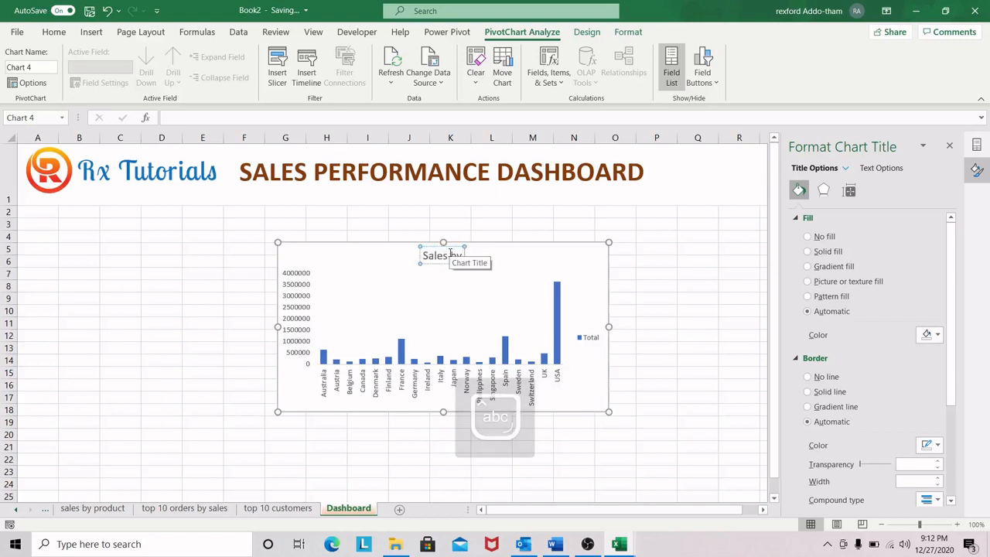
type(" country")
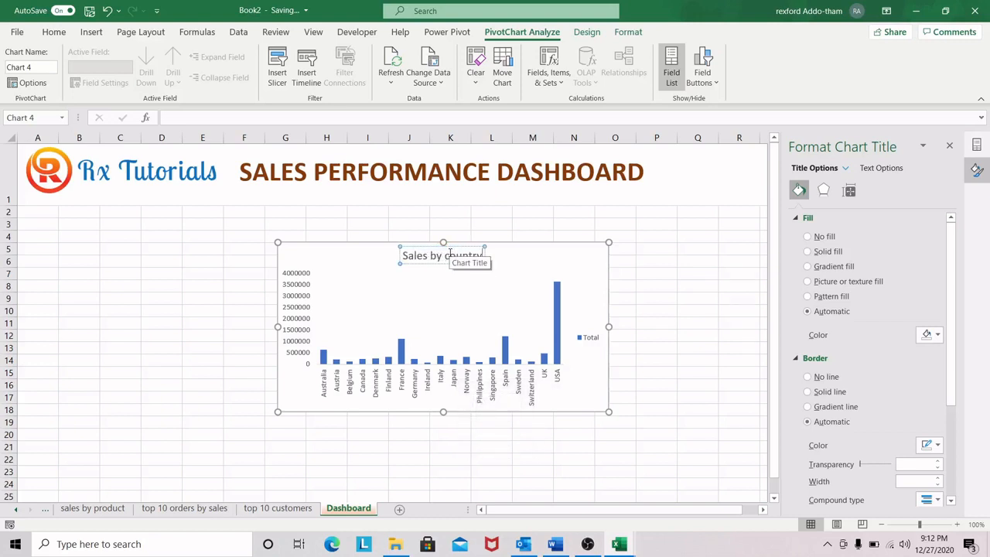
left_click(392, 327)
Step: Cut the Yearly sales chart from its own sheet and paste it onto the Dashboard sheet at cell E13
left_click(16, 510)
left_click(16, 510)
left_click(16, 510)
left_click(225, 513)
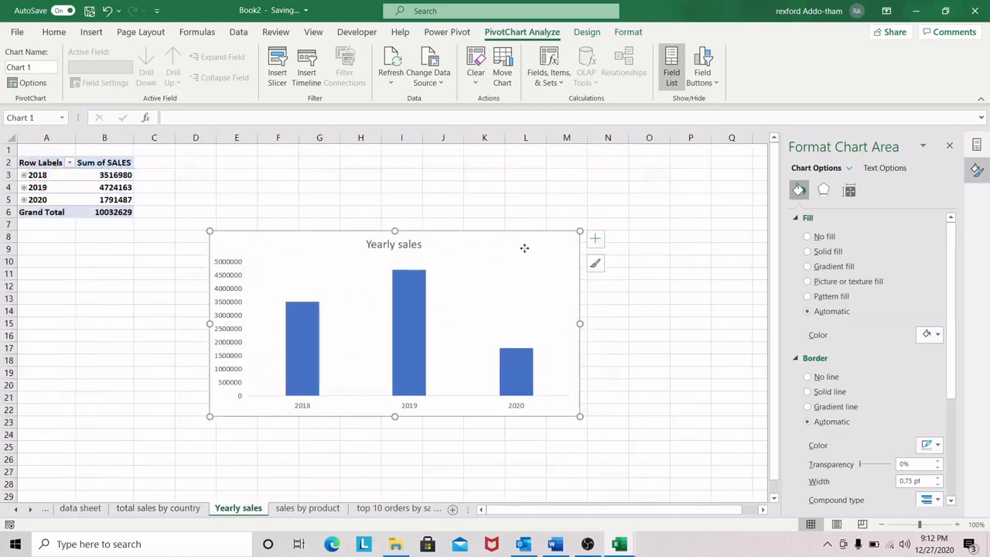
key("Delete")
key("Down")
left_click(31, 510)
left_click(31, 510)
left_click(31, 509)
left_click(348, 509)
left_click(185, 347)
key("ctrl+v")
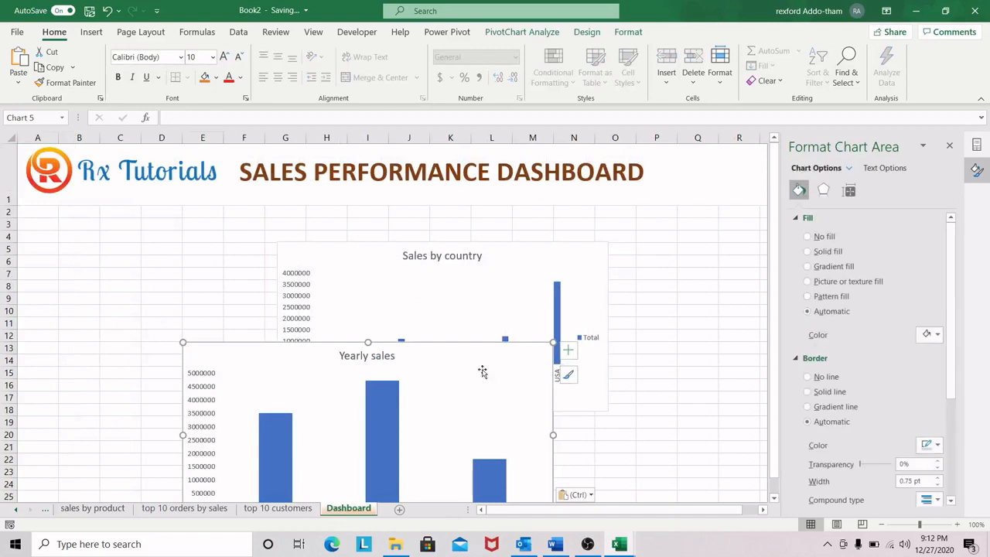
Step: Shrink the Yearly sales chart to about columns C to J below the header and place the Sales by country chart beside it
left_click_drag(466, 364, 563, 231)
left_click_drag(648, 396, 566, 382)
left_click_drag(484, 225, 293, 263)
left_click(544, 258)
left_click_drag(544, 258, 679, 256)
left_click_drag(261, 263, 307, 245)
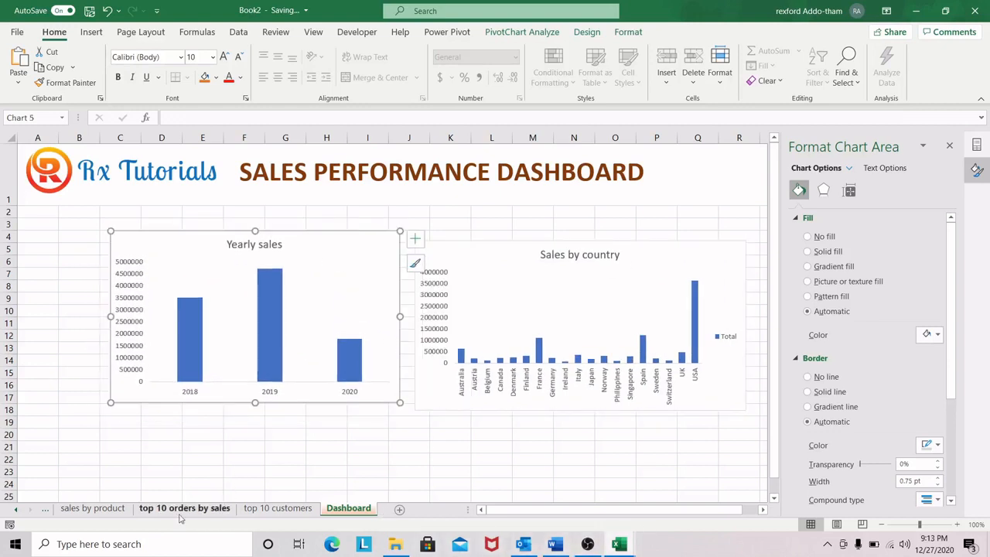
Step: Cut the sales by products chart from its own sheet and paste it onto the Dashboard sheet at cell I20
left_click(15, 509)
left_click(14, 509)
left_click(14, 509)
left_click(313, 508)
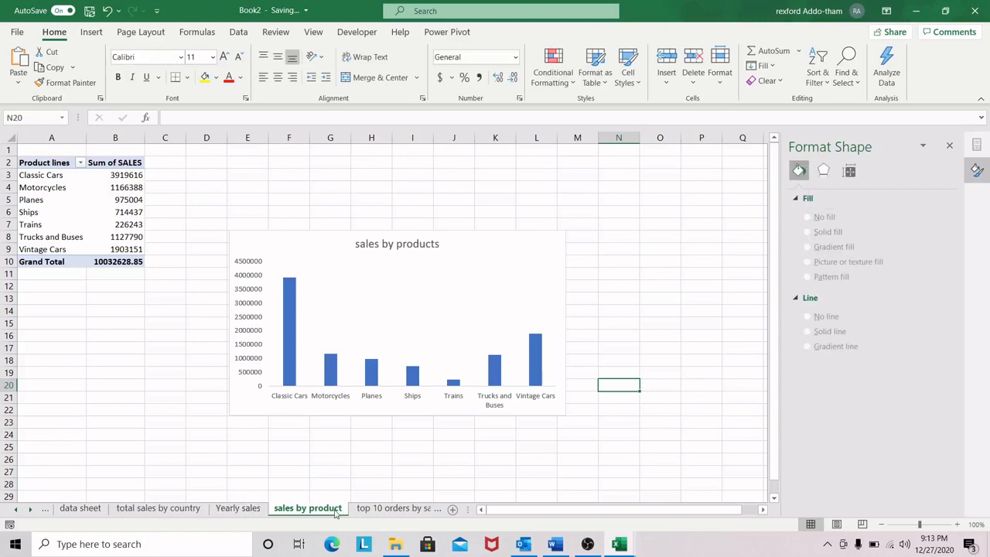
left_click(506, 245)
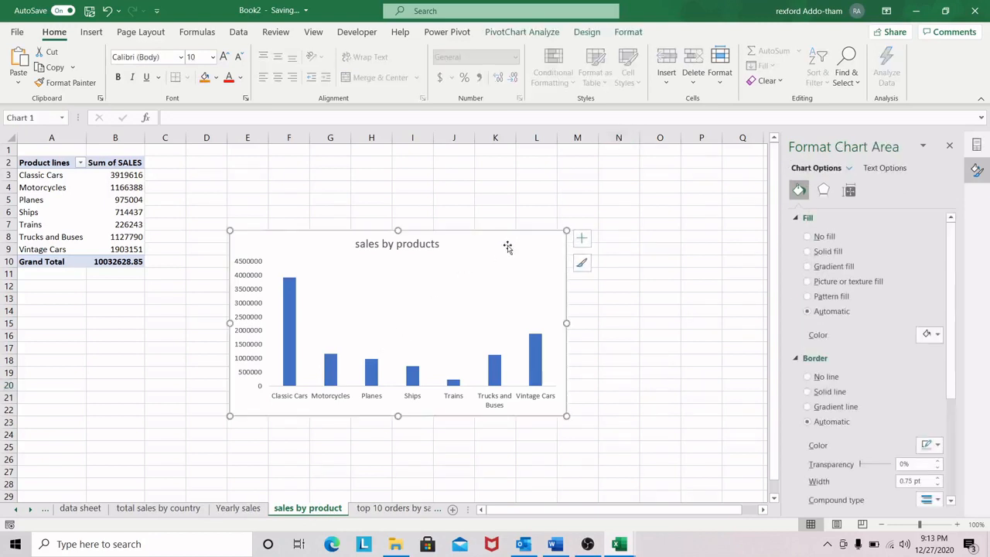
key("Delete")
left_click(30, 510)
left_click(30, 510)
left_click(30, 509)
left_click(348, 508)
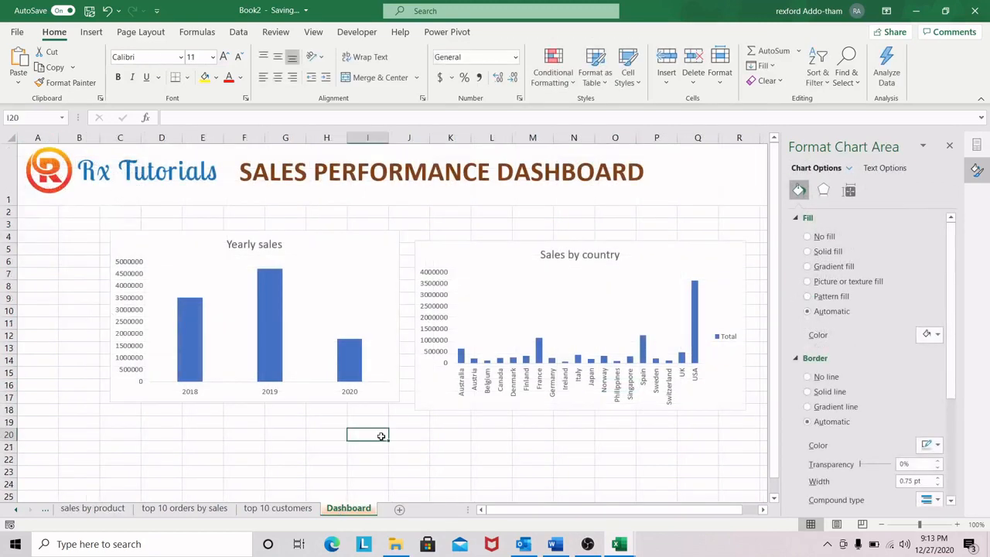
key("ctrl+v")
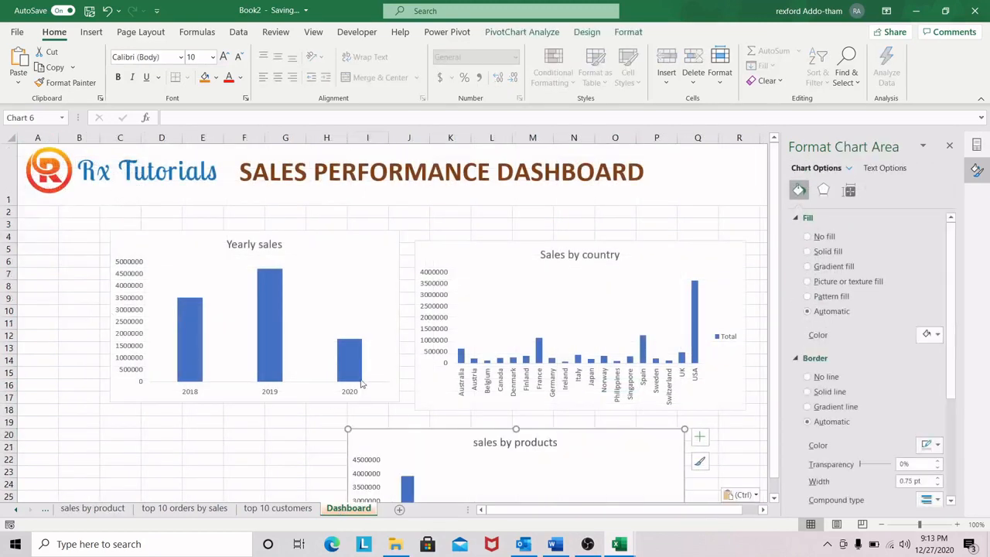
Step: Cut the Top 10 orders by sales chart from its sheet and paste it onto the Dashboard sheet at cell E20
left_click(185, 508)
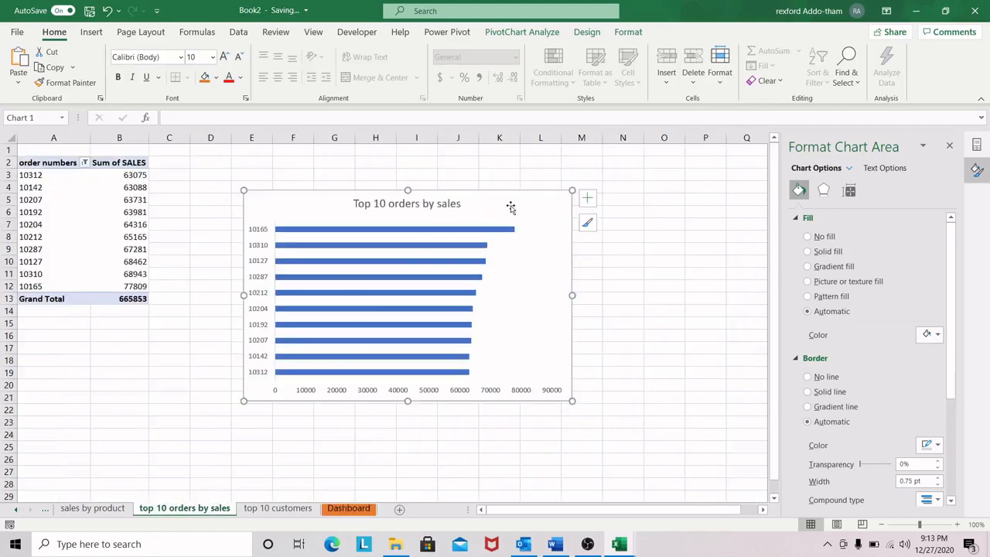
key("ctrl+x")
left_click(350, 507)
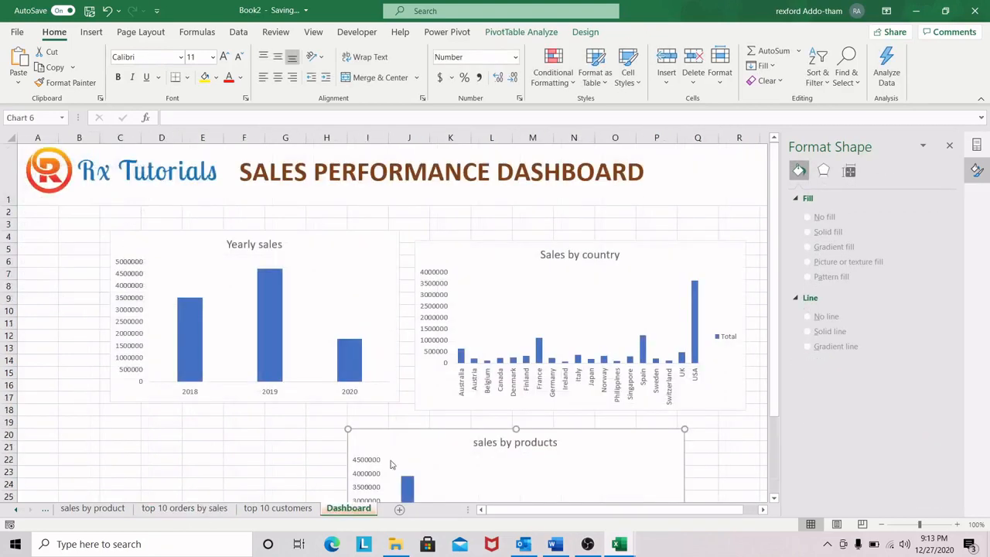
left_click(205, 434)
key("ctrl+v")
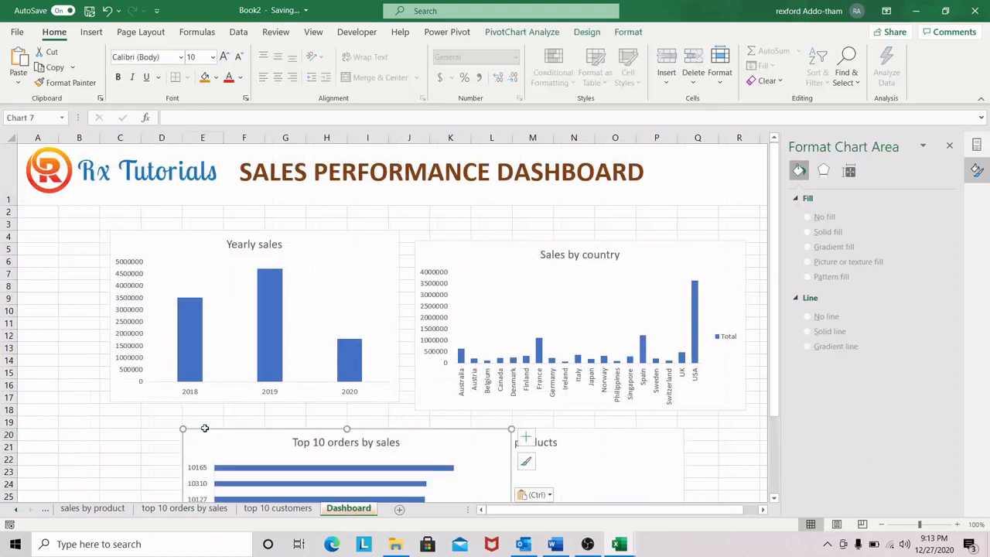
Step: Cut the Top 10 customers chart from its sheet and paste it onto the Dashboard sheet at cell Q20
left_click(278, 508)
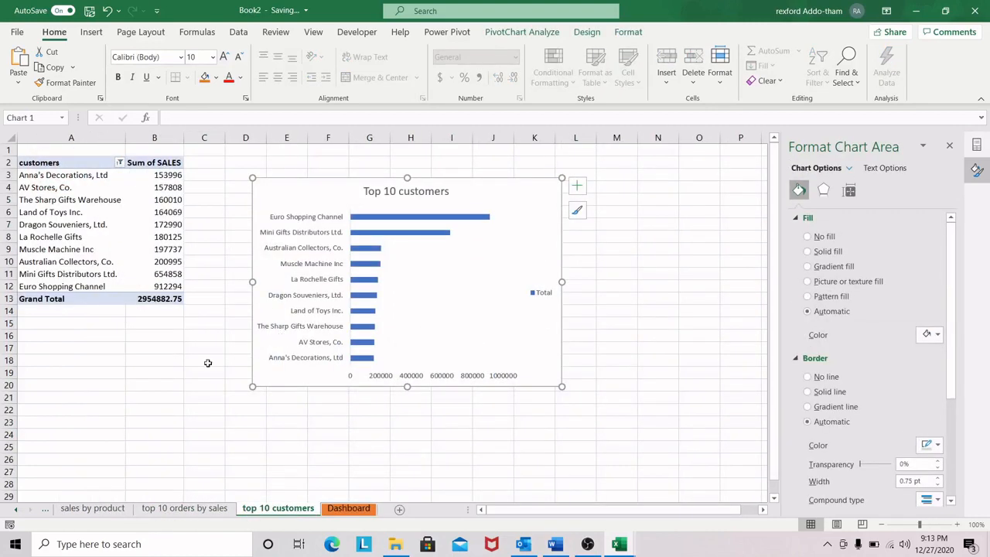
key("ctrl+x")
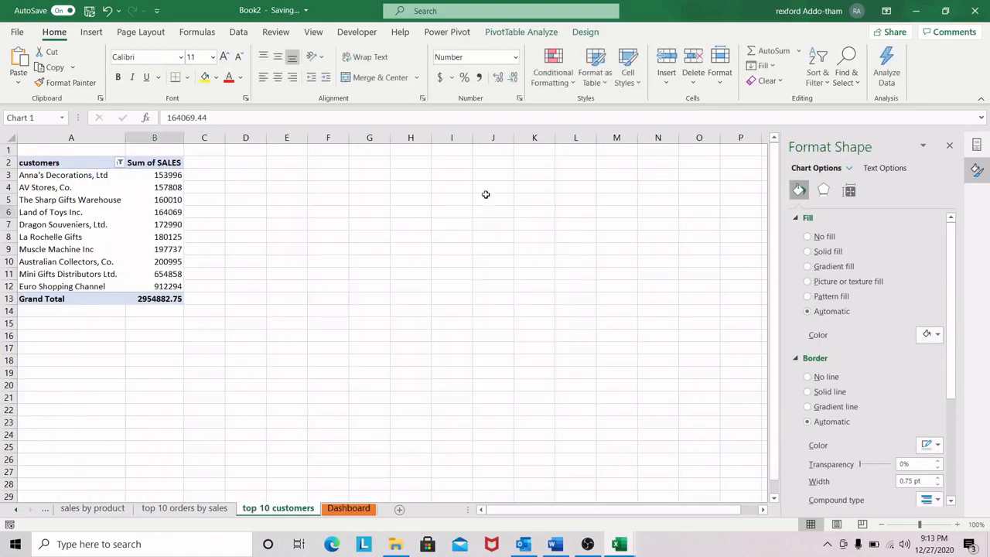
left_click(349, 509)
left_click(712, 434)
key("ctrl+v")
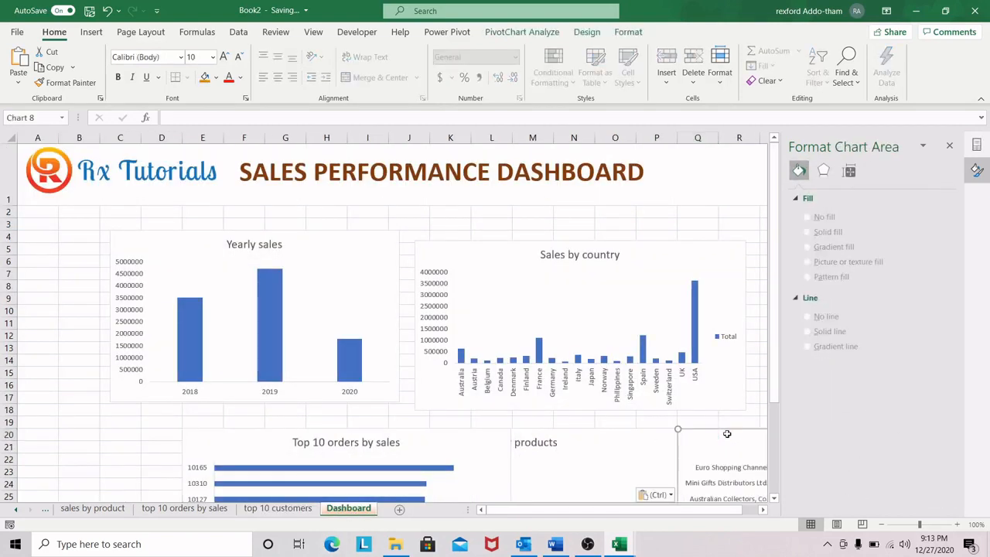
Step: Cut the sales by region pie chart from its sheet and paste it onto the Dashboard sheet at cell B9
left_click(14, 512)
left_click(14, 512)
left_click(90, 508)
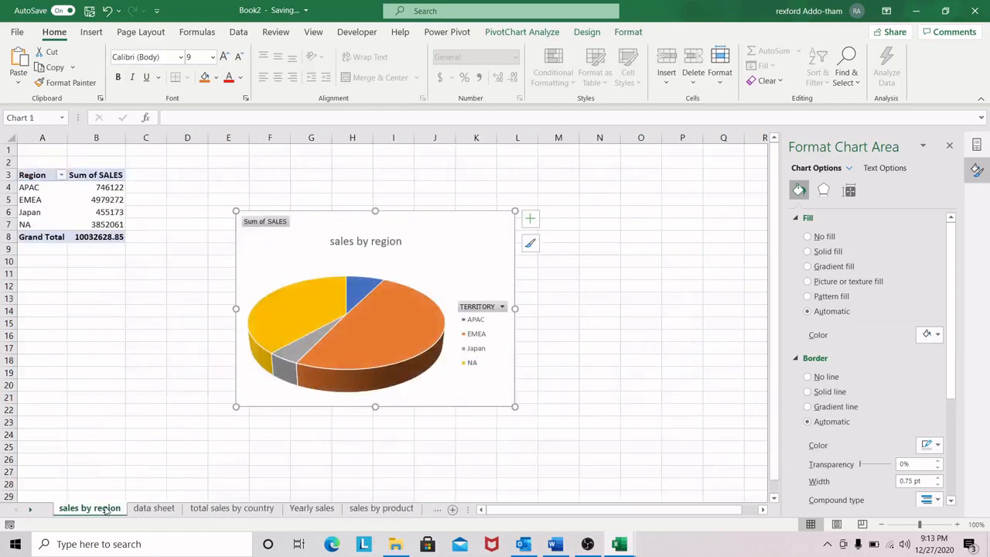
key("ctrl+x")
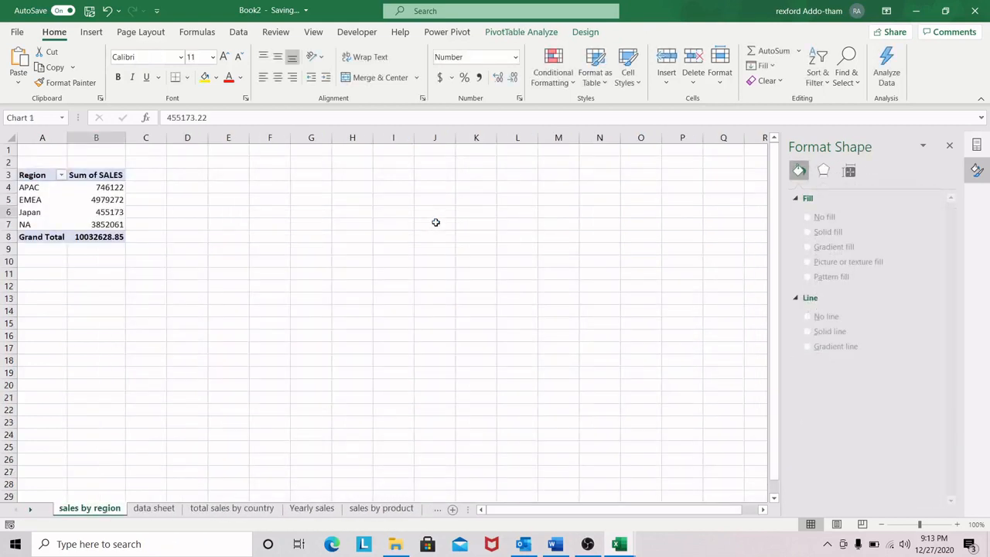
left_click(30, 512)
left_click(29, 512)
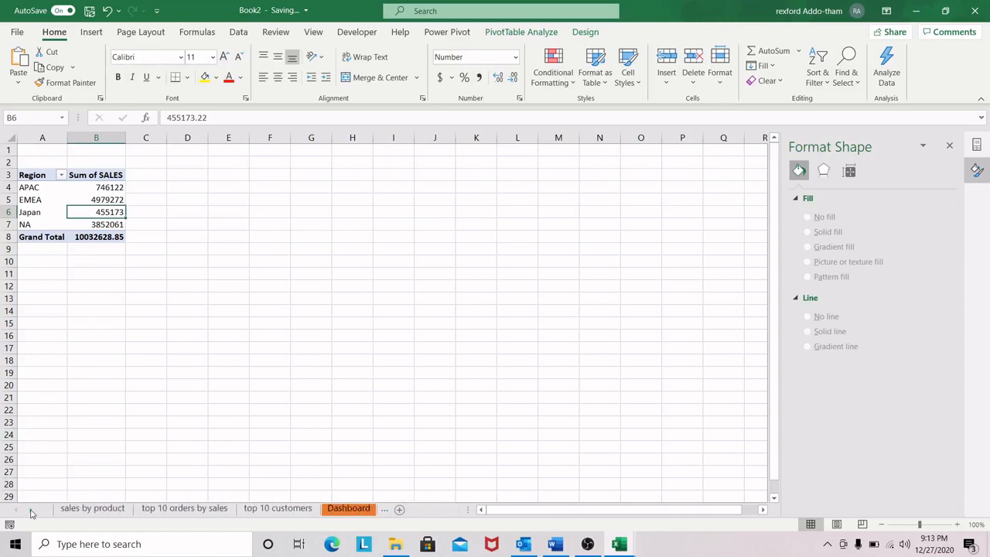
left_click(348, 508)
left_click(77, 300)
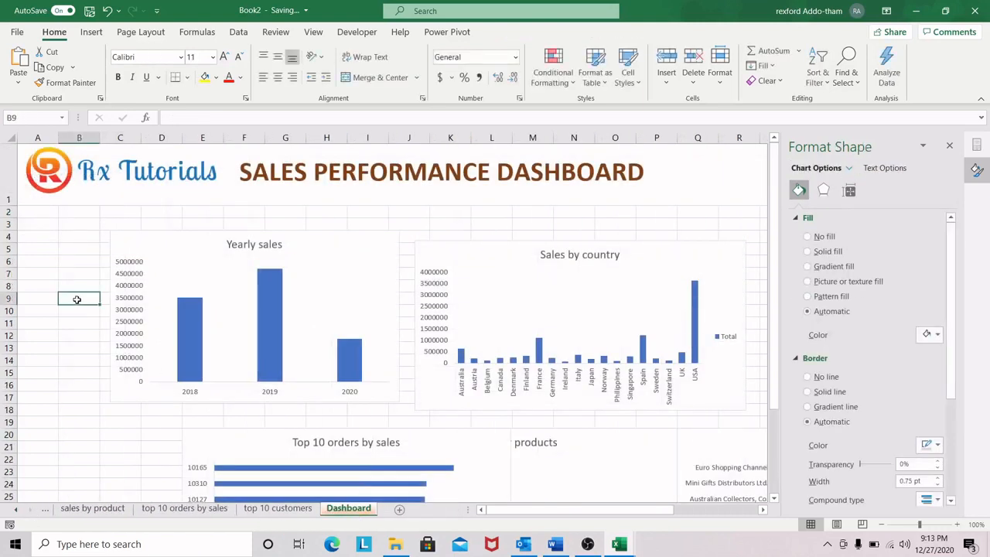
key("ctrl+v")
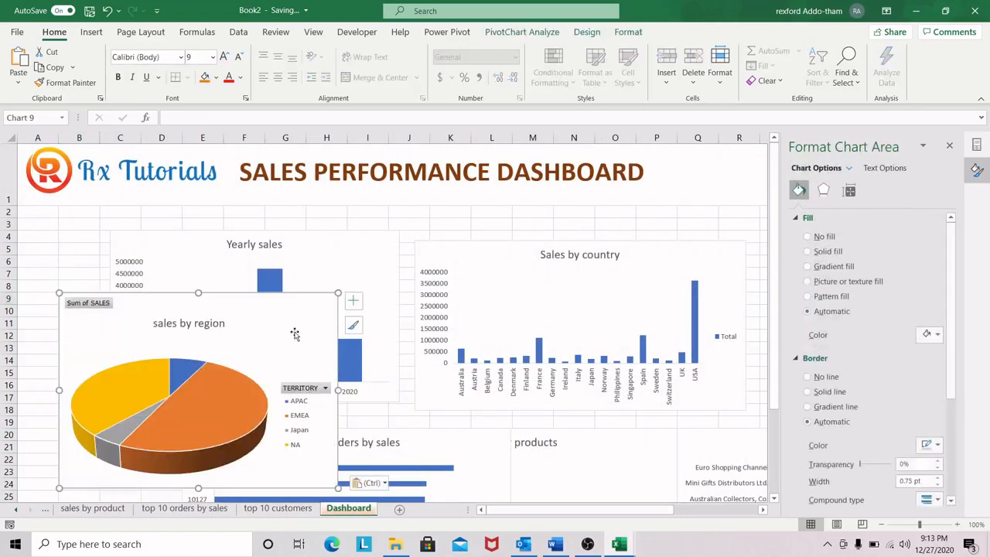
Step: Raise the sales by region chart to row 5, shrink it slightly, and move the Yearly sales chart toward column G
left_click_drag(301, 312, 301, 260)
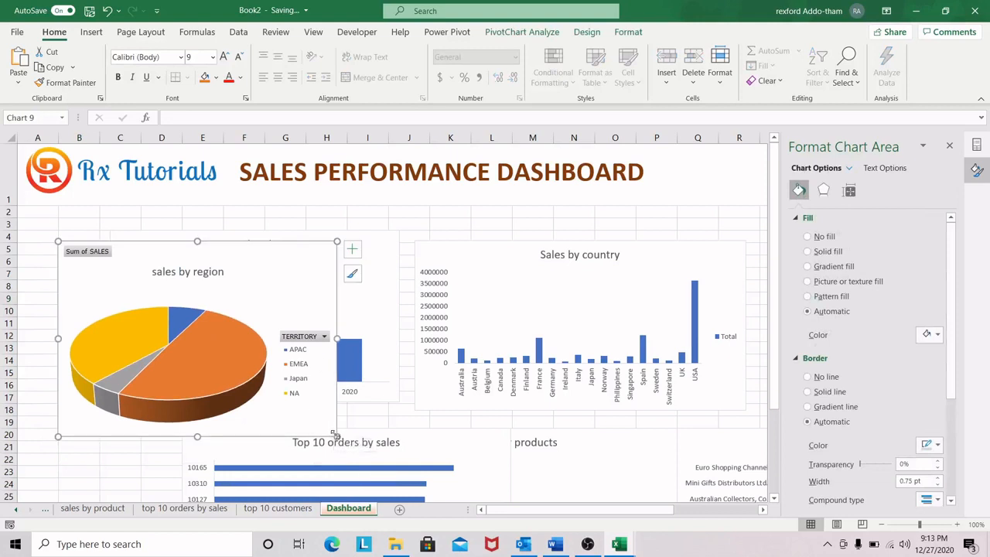
left_click_drag(334, 434, 330, 411)
left_click(371, 264)
left_click(334, 271)
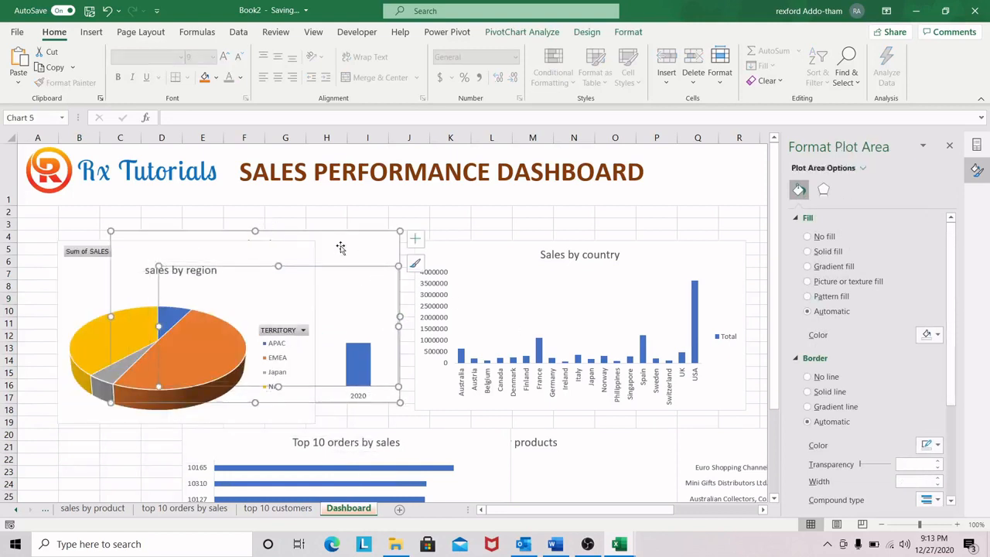
left_click_drag(332, 267, 499, 255)
left_click(366, 240)
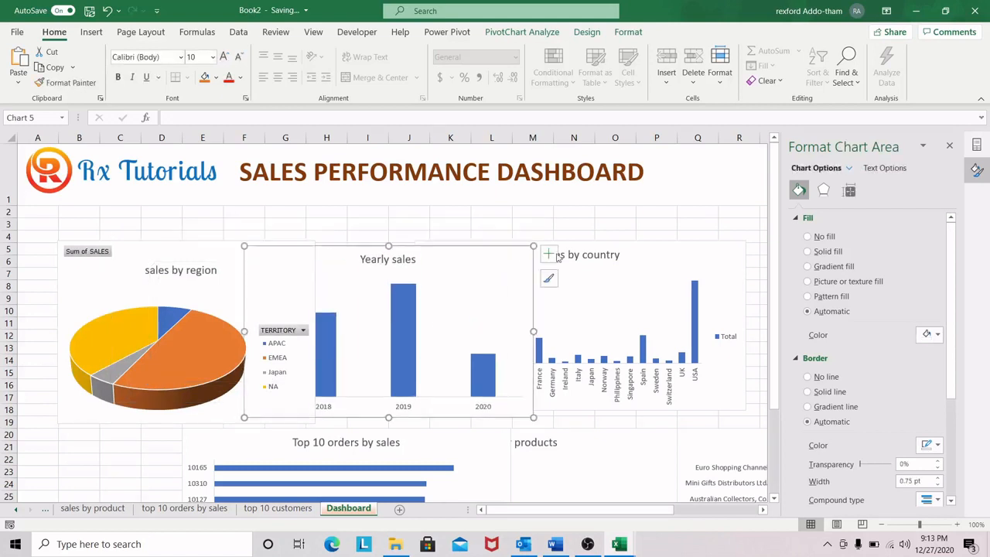
Step: Close the side pane and spread the region, yearly and country charts apart in one row below the header
left_click(976, 144)
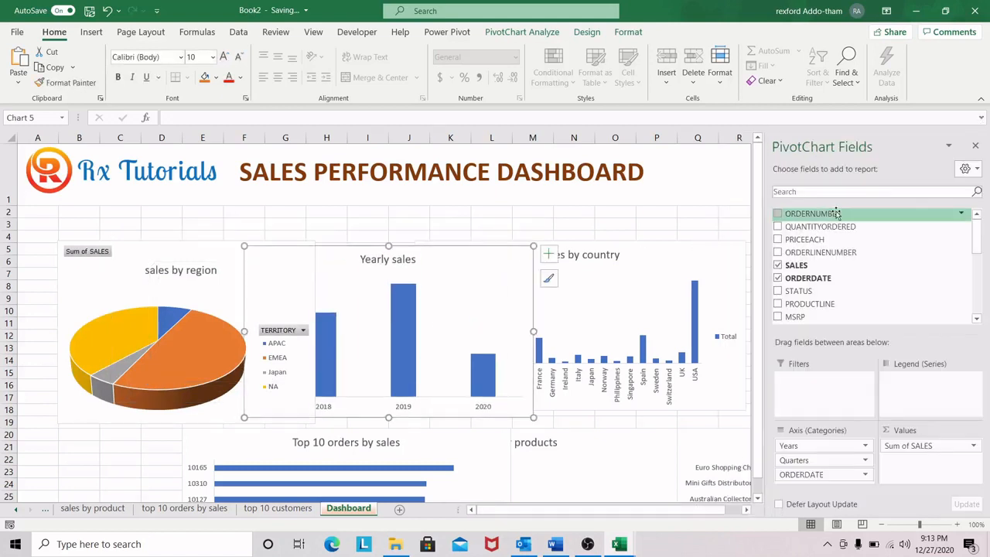
left_click(976, 145)
left_click_drag(725, 249, 939, 250)
left_click_drag(451, 261, 581, 246)
left_click_drag(246, 249, 245, 228)
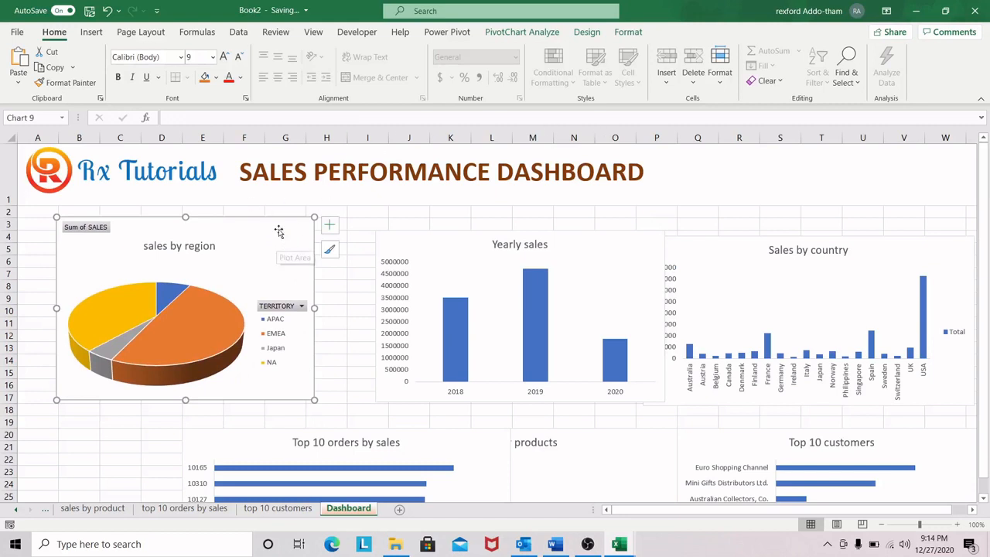
Step: Set the Yearly sales chart to 2.96" high and 4.17" wide, and place it directly beside the sales by region chart
left_click(633, 32)
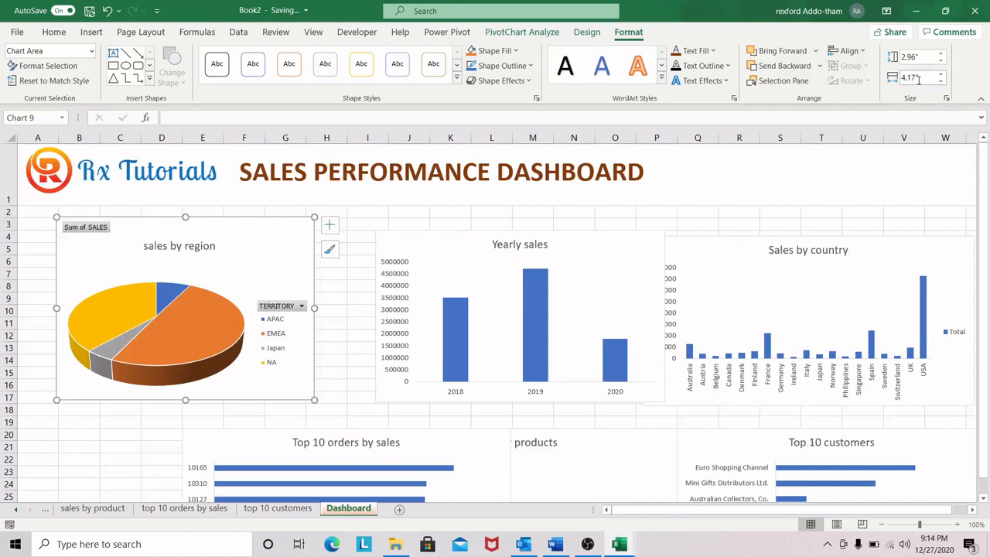
left_click_drag(226, 229, 209, 229)
left_click(585, 250)
left_click_drag(593, 248, 559, 236)
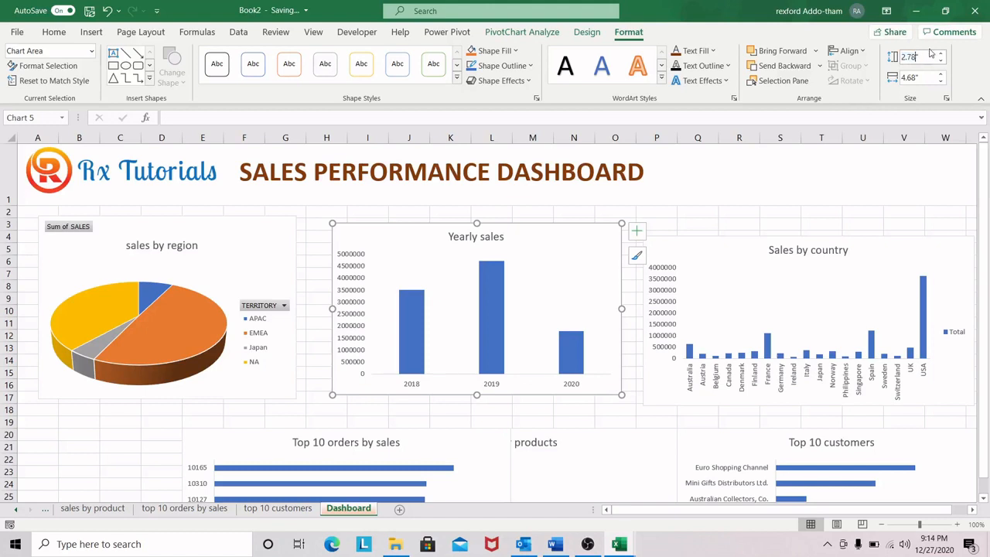
key("Return")
left_click(927, 76)
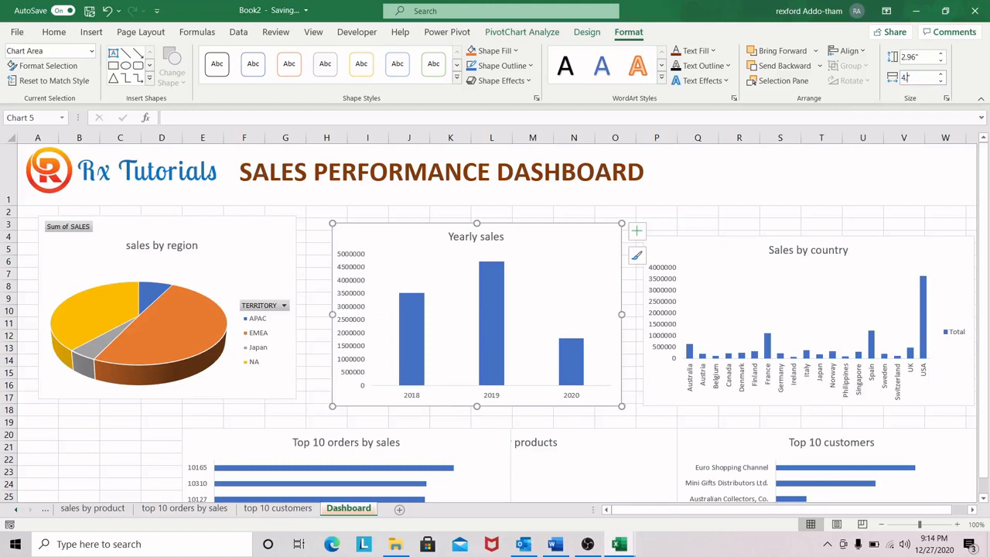
left_click_drag(554, 235, 527, 233)
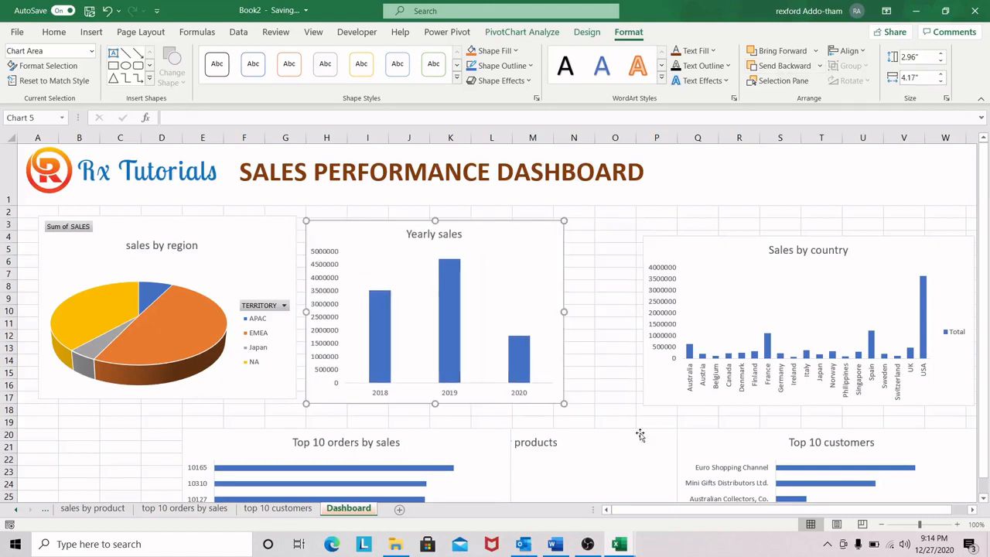
Step: Shift the region and yearly charts to start at about columns B and H near row 2, and raise the country chart toward them
left_click_drag(216, 234, 272, 232)
left_click_drag(499, 236, 557, 235)
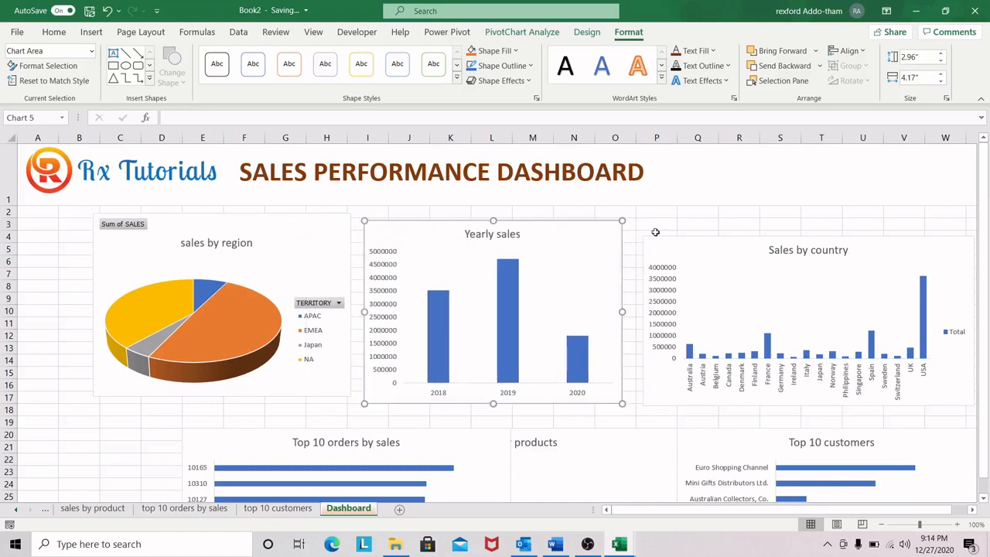
left_click_drag(739, 248, 740, 230)
left_click_drag(512, 230, 546, 221)
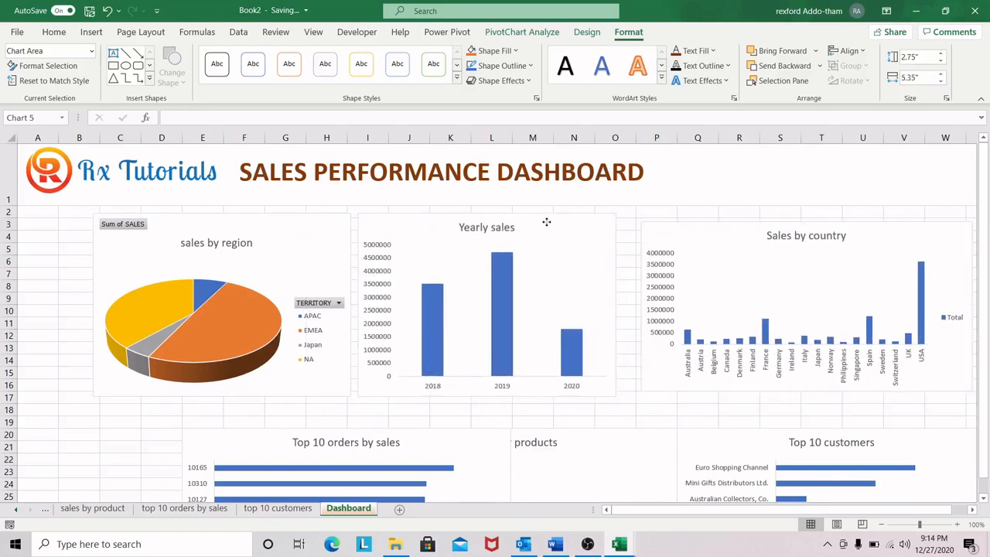
Step: Place the Sales by country chart beside Yearly sales and resize it to about 2.93" high and 4.53" wide
left_click_drag(752, 223, 738, 238)
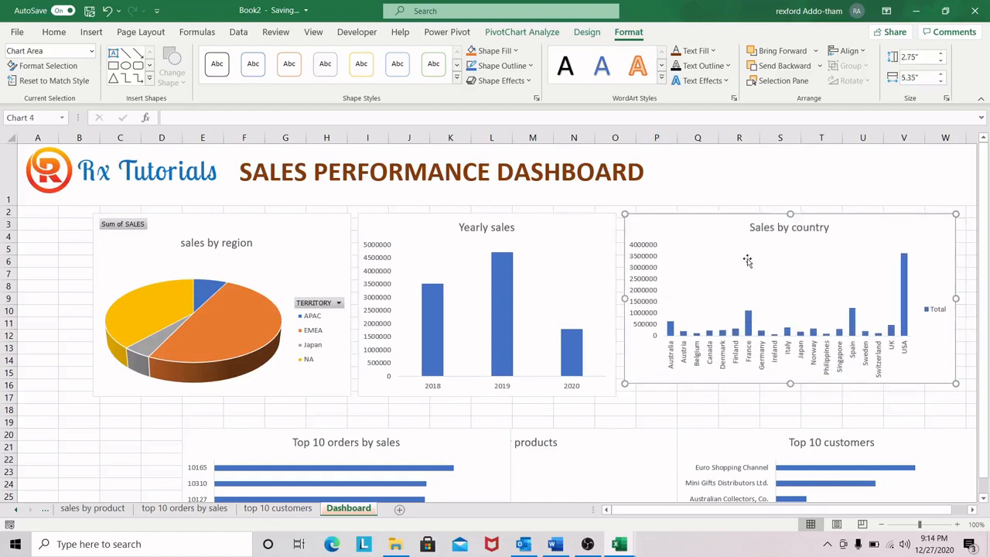
left_click_drag(793, 386, 787, 395)
left_click_drag(954, 305, 904, 298)
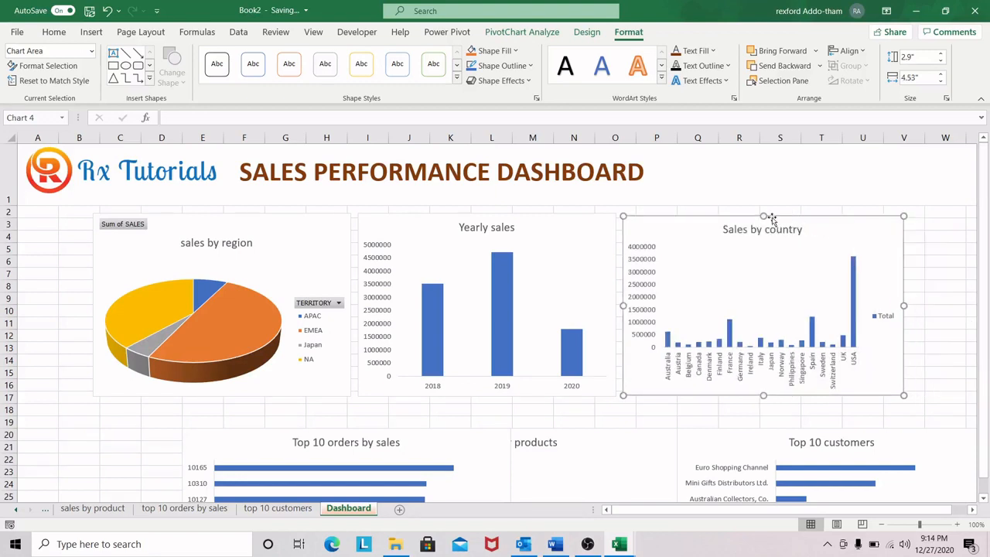
left_click_drag(766, 218, 763, 213)
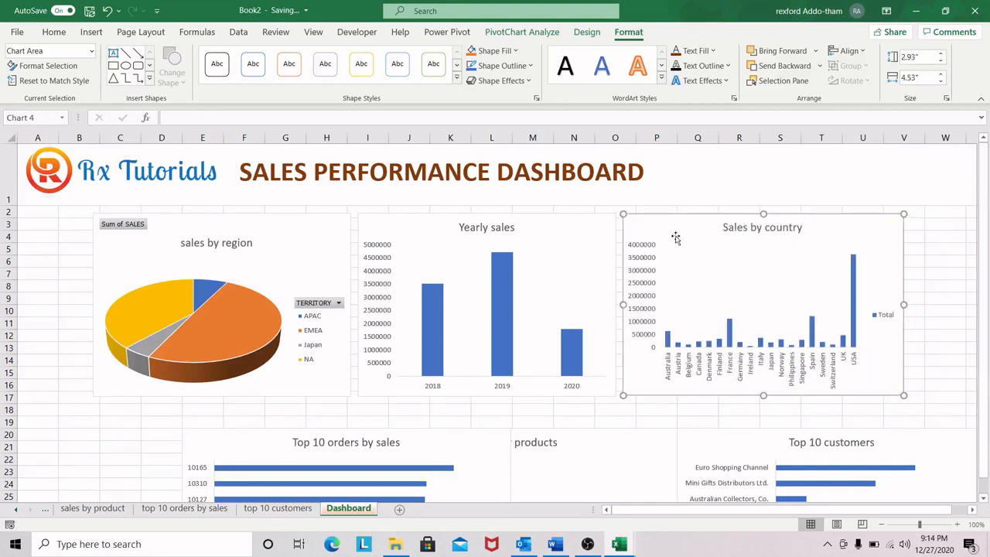
Step: Move the Top 10 orders by sales chart below the pie chart at row 18 and shrink it to about columns B to H
left_click_drag(459, 458, 362, 422)
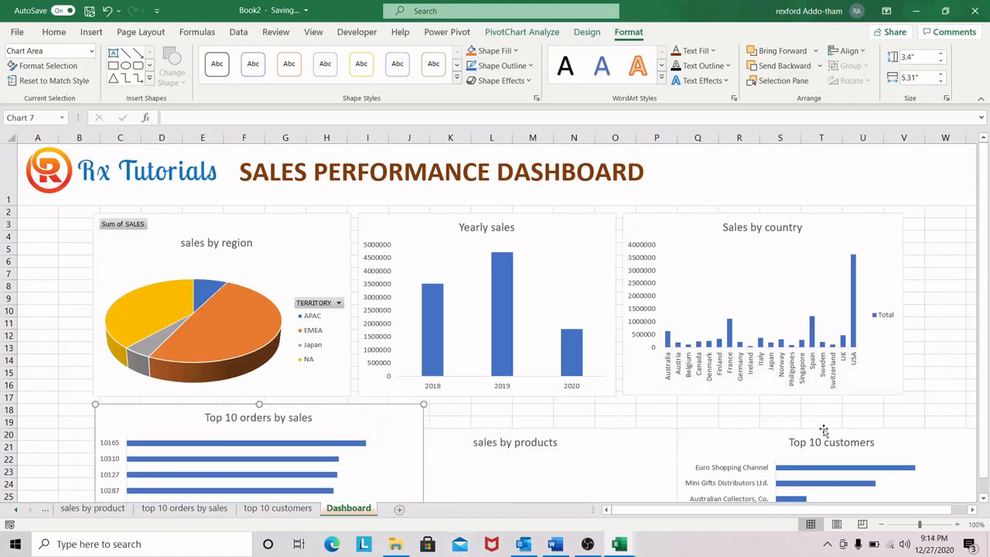
scroll(624, 463, "down", 3)
left_click_drag(423, 453, 338, 426)
Step: Shrink the sales by products chart to about 2.85" by 5.07" and place it beside the Top 10 orders chart
left_click_drag(623, 283, 611, 266)
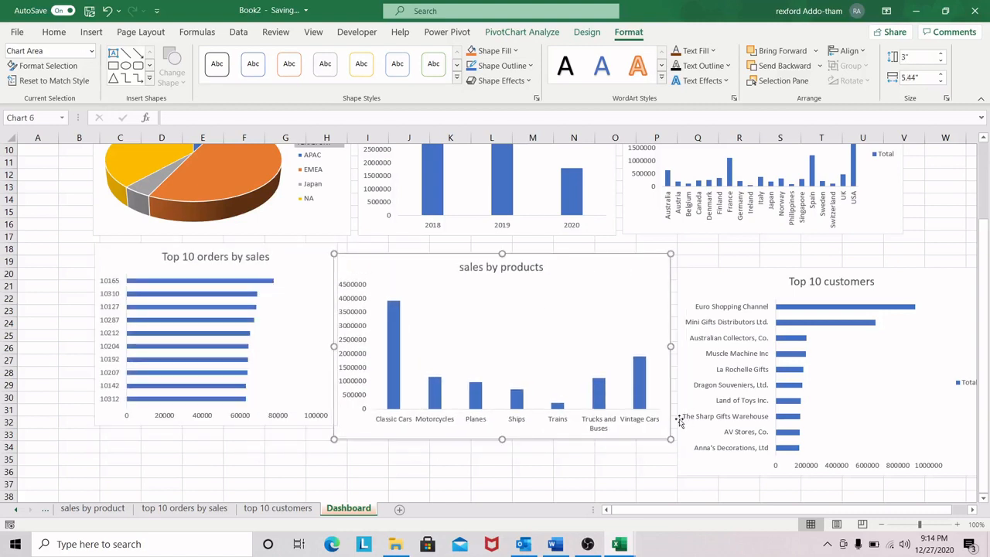
left_click_drag(670, 440, 646, 431)
left_click_drag(593, 274, 612, 263)
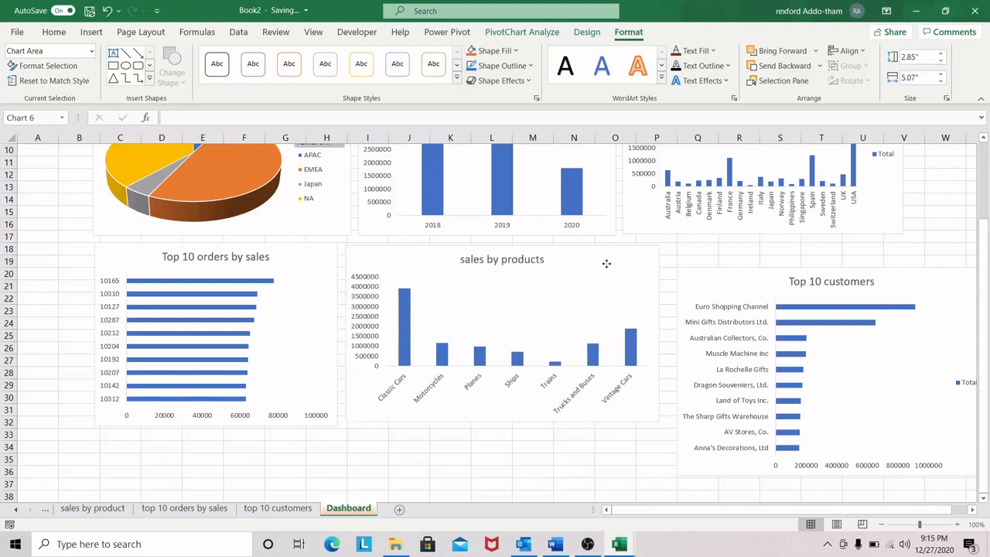
Step: Shrink the Top 10 customers chart to about 2.61" by 4.34" and place it beside the sales by products chart
left_click_drag(928, 301, 854, 296)
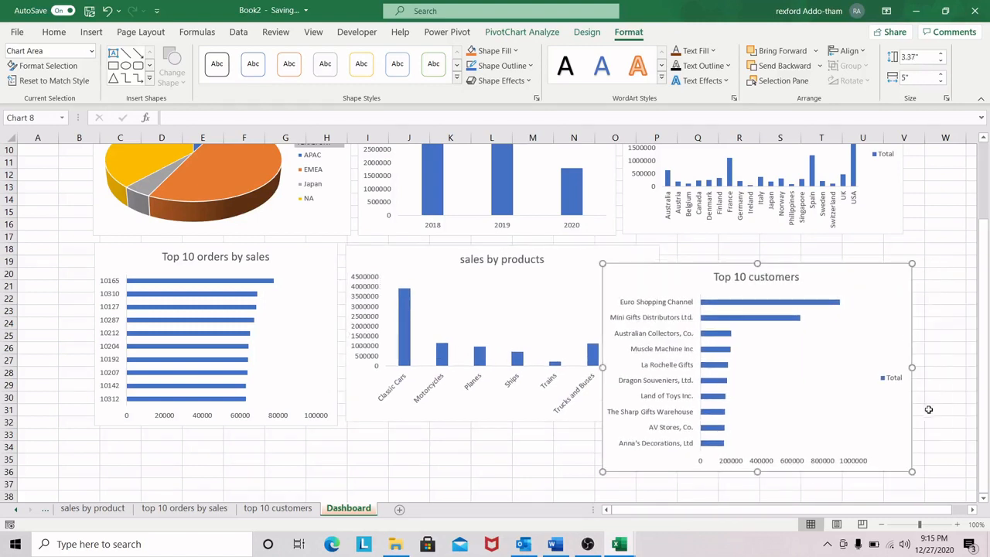
left_click_drag(912, 469, 872, 422)
left_click_drag(815, 290, 874, 268)
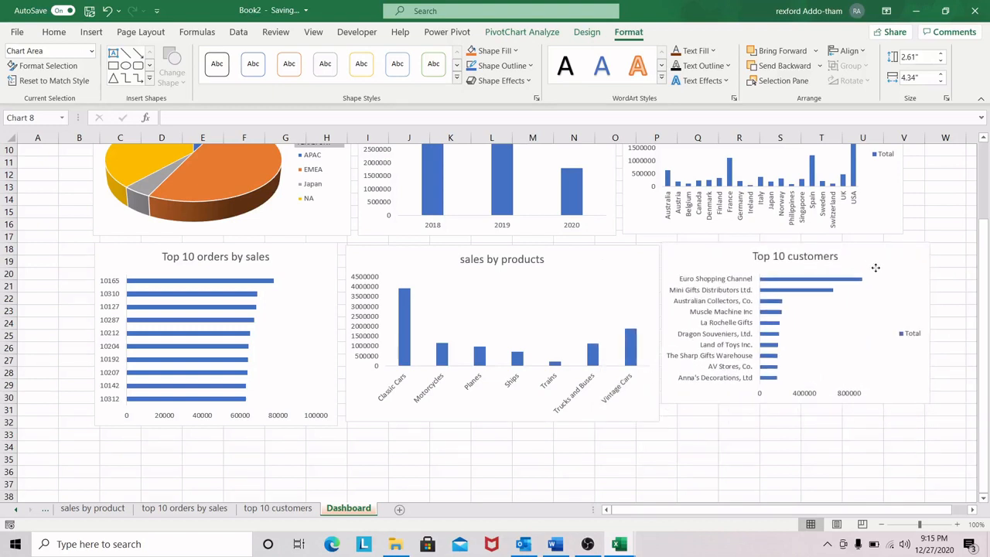
Step: Shrink the sales by products chart to about 2.56" high and 5" wide
left_click(645, 418)
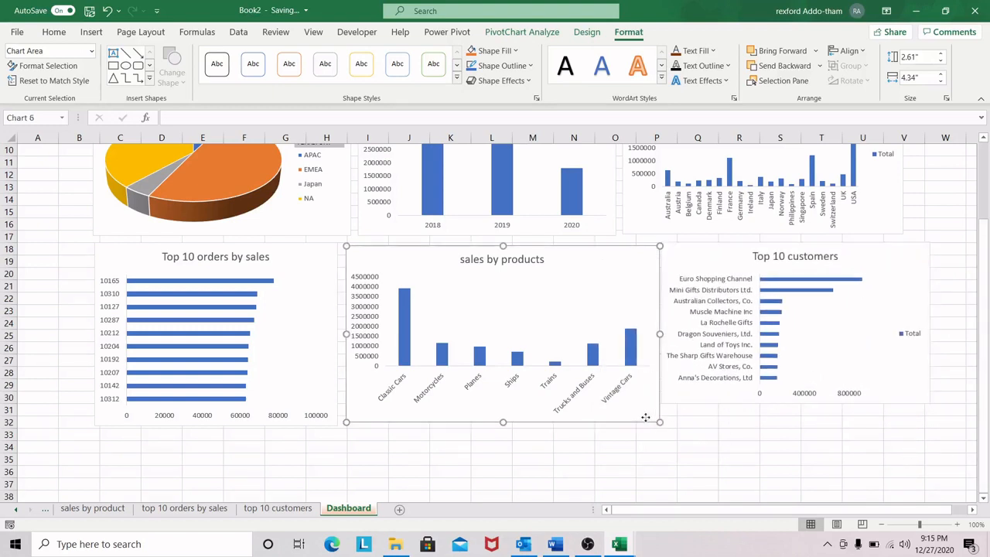
left_click_drag(656, 420, 653, 405)
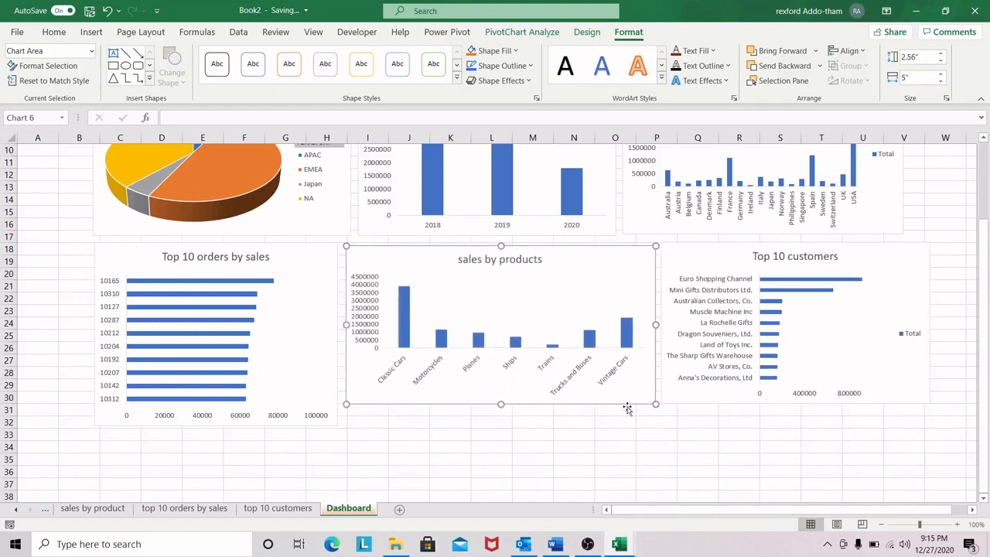
Step: Give all six dashboard charts the same size, 2.96" high and 4.17" wide
left_click(310, 266)
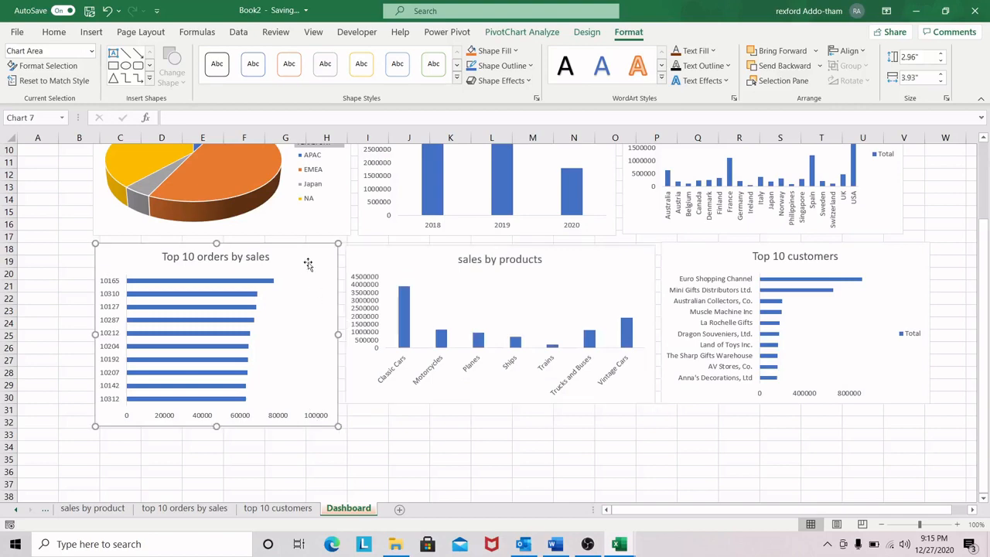
left_click(504, 255, "ctrl")
left_click(875, 252, "ctrl")
scroll(988, 236, "up", 5)
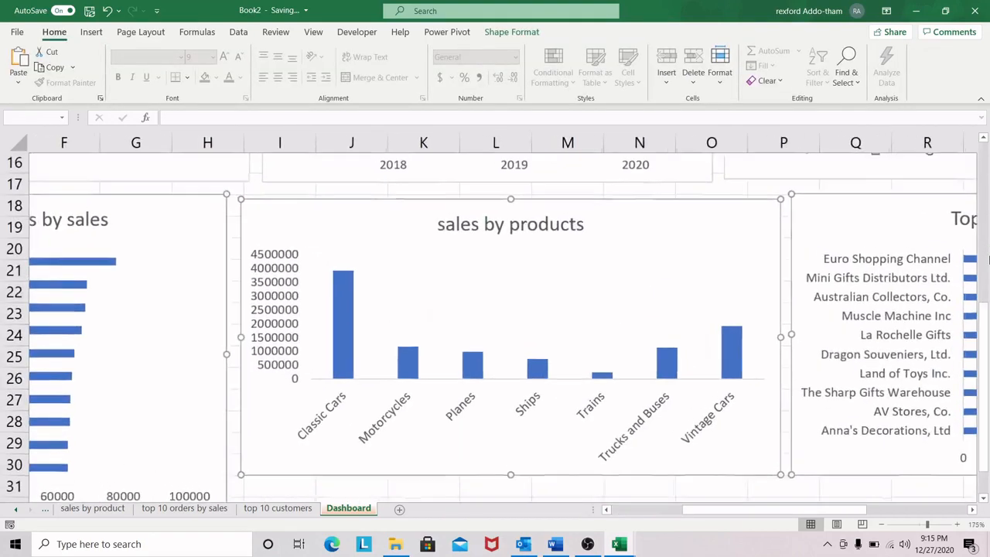
scroll(859, 358, "down", 5)
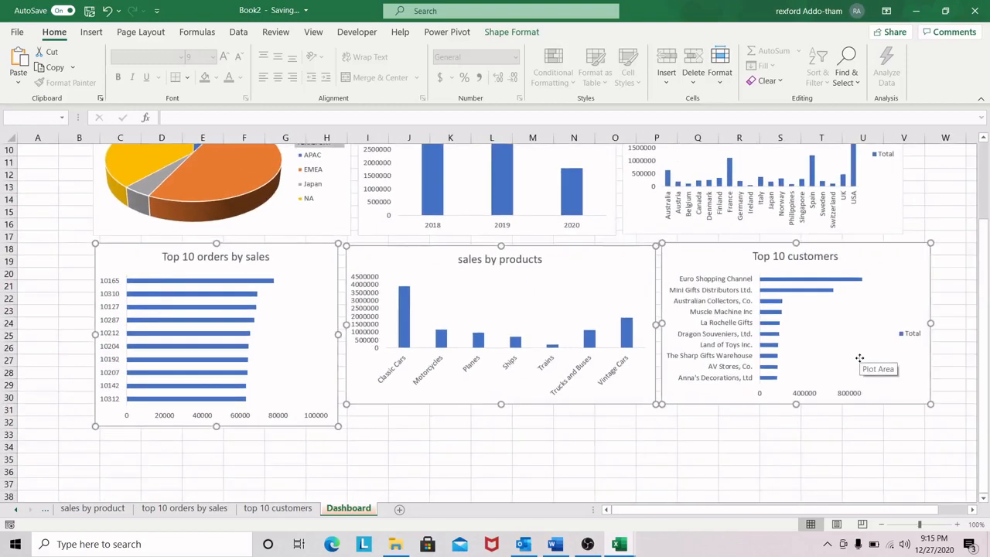
scroll(860, 359, "down", 1)
scroll(896, 317, "up", 1)
left_click_drag(983, 232, 986, 174)
left_click(573, 223)
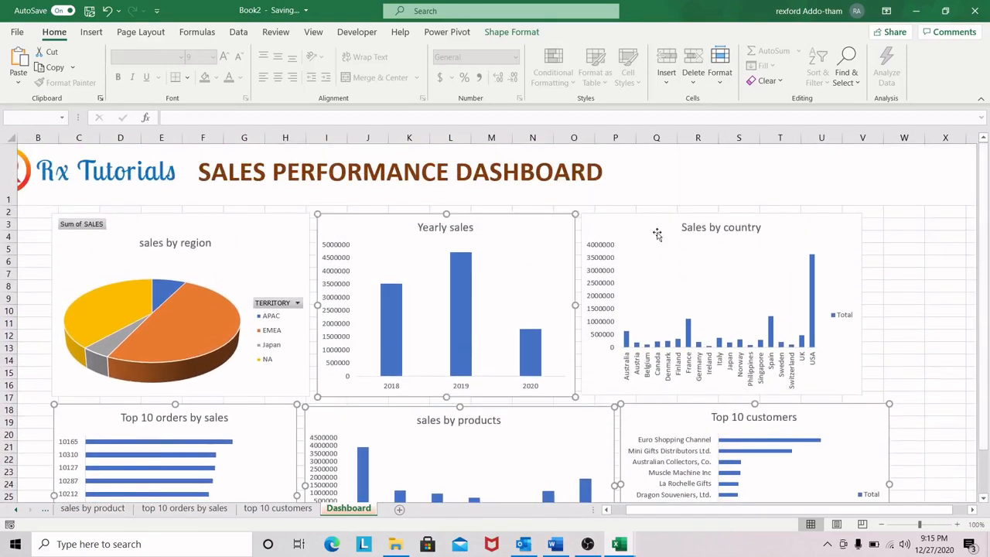
left_click(795, 225, "ctrl")
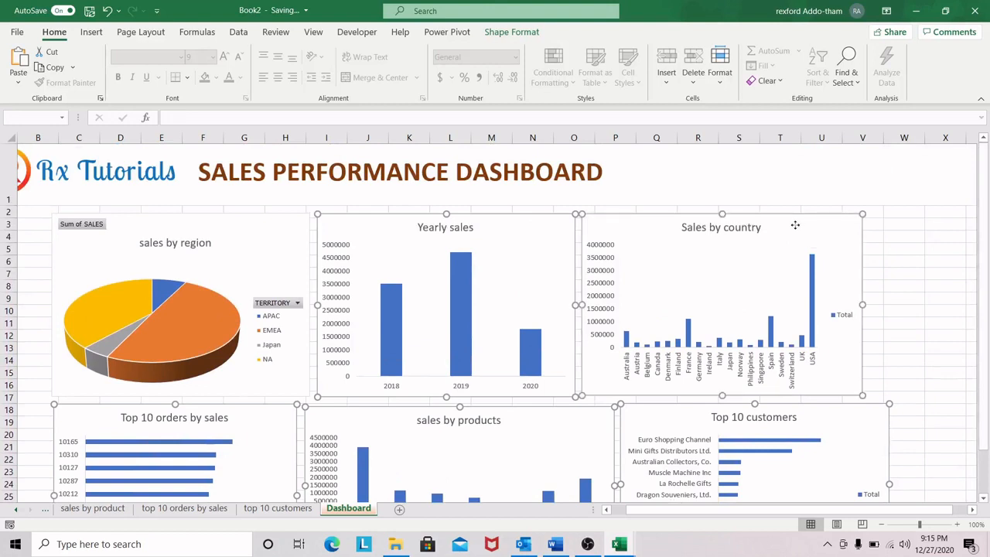
left_click(257, 228, "ctrl")
left_click(512, 31)
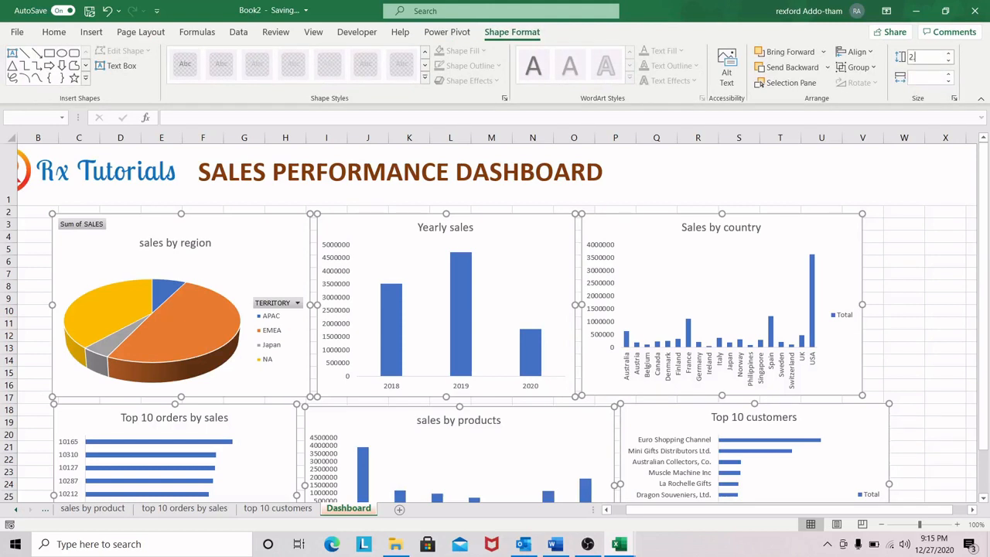
left_click(930, 75)
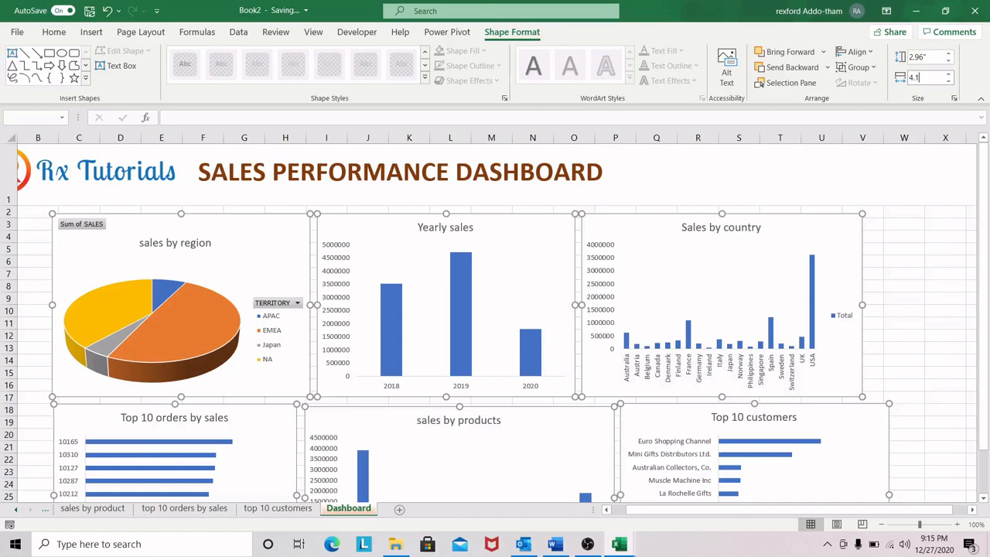
key("Return")
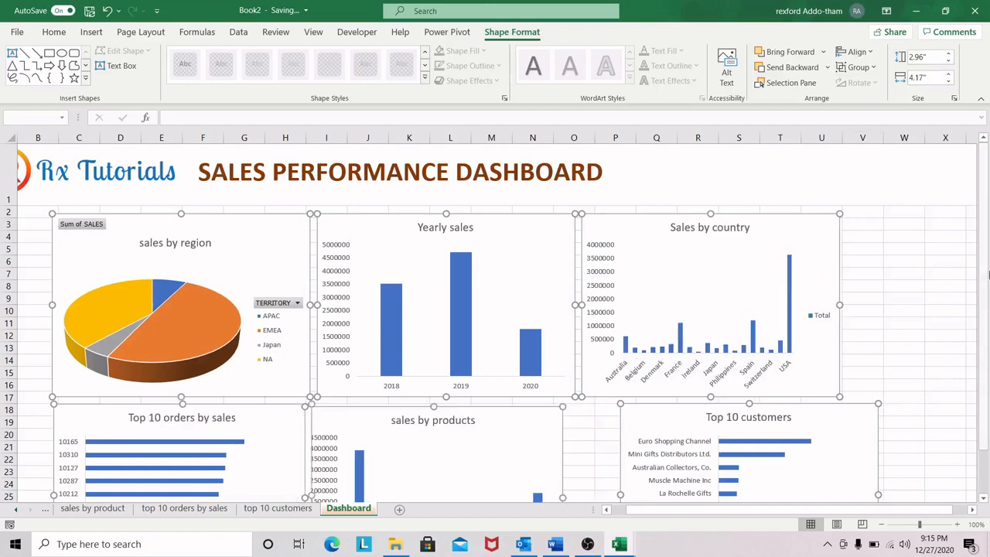
left_click(904, 274)
Step: Move the Top 10 customers and sales by products charts to sit beneath the Sales by country and Yearly sales charts
scroll(840, 333, "down", 2)
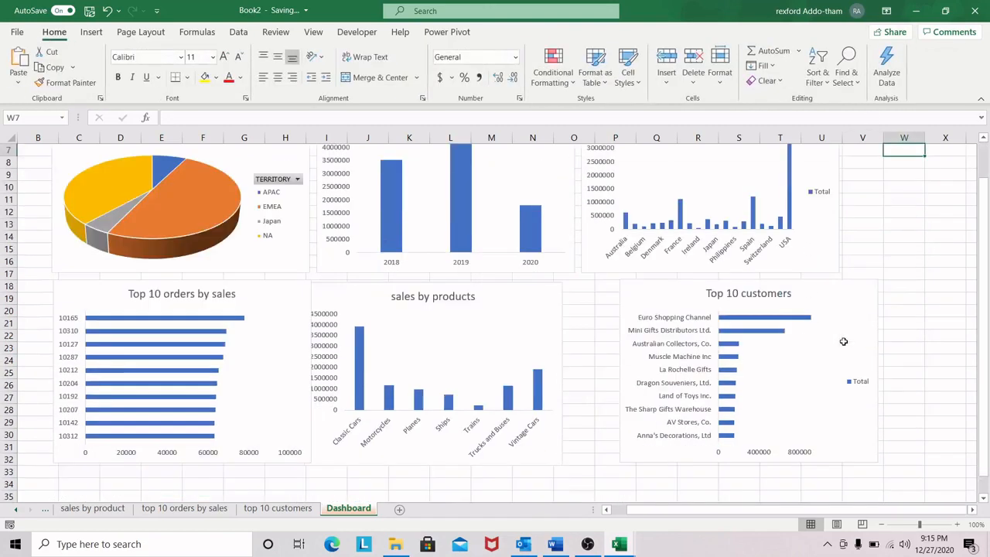
left_click_drag(673, 287, 642, 293)
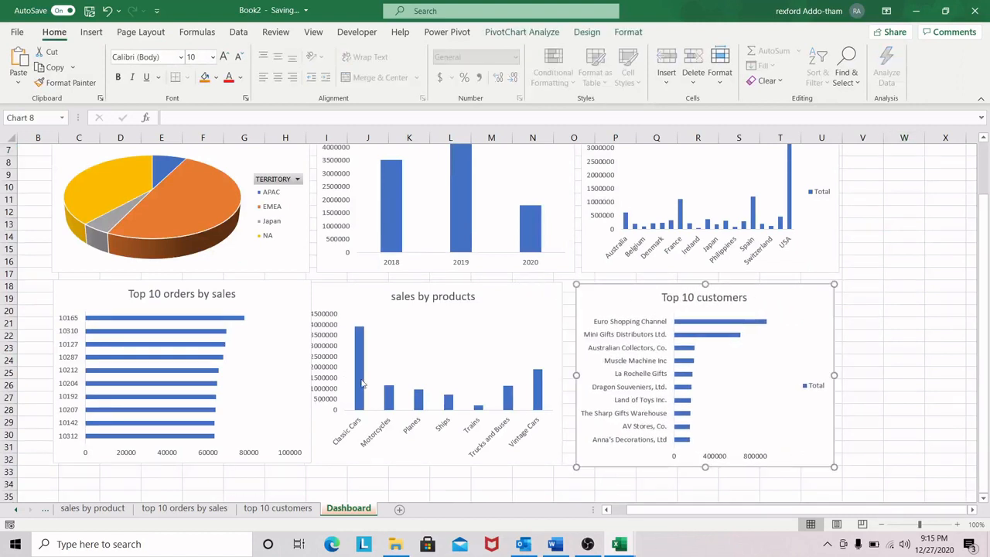
left_click_drag(499, 301, 513, 294)
Step: Align the sales by region, Yearly sales and Sales by country charts to the same top edge
scroll(249, 176, "up", 3)
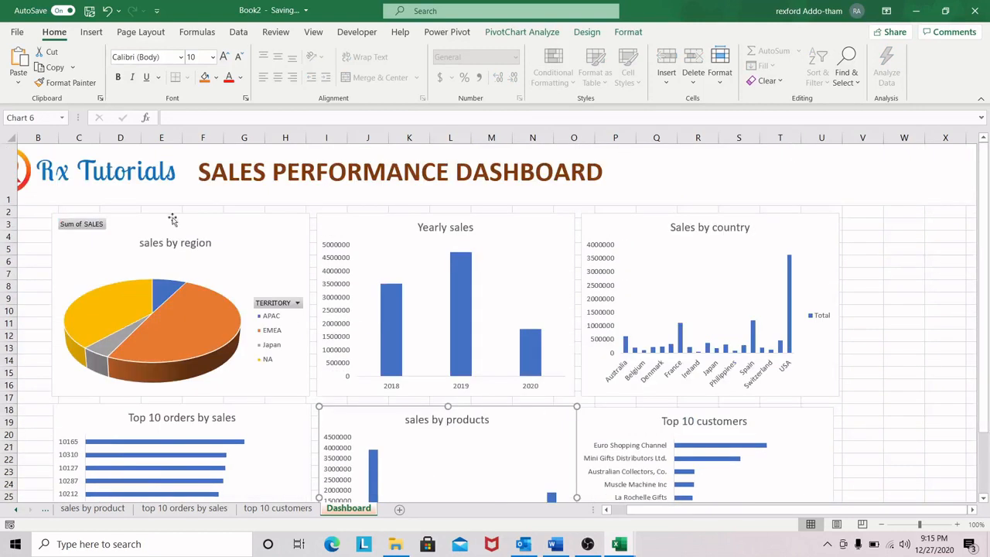
left_click(246, 230)
left_click(495, 228, "ctrl")
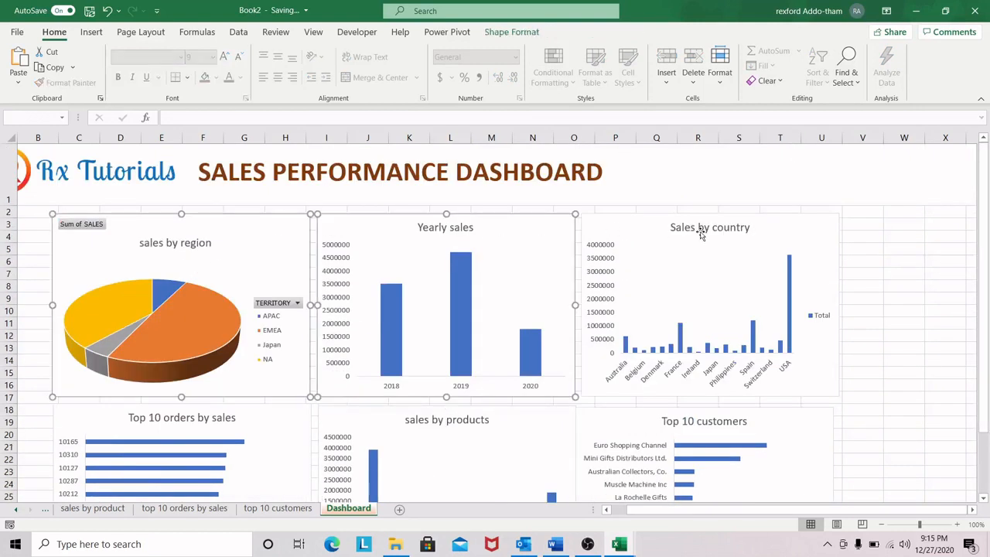
left_click(656, 222, "ctrl")
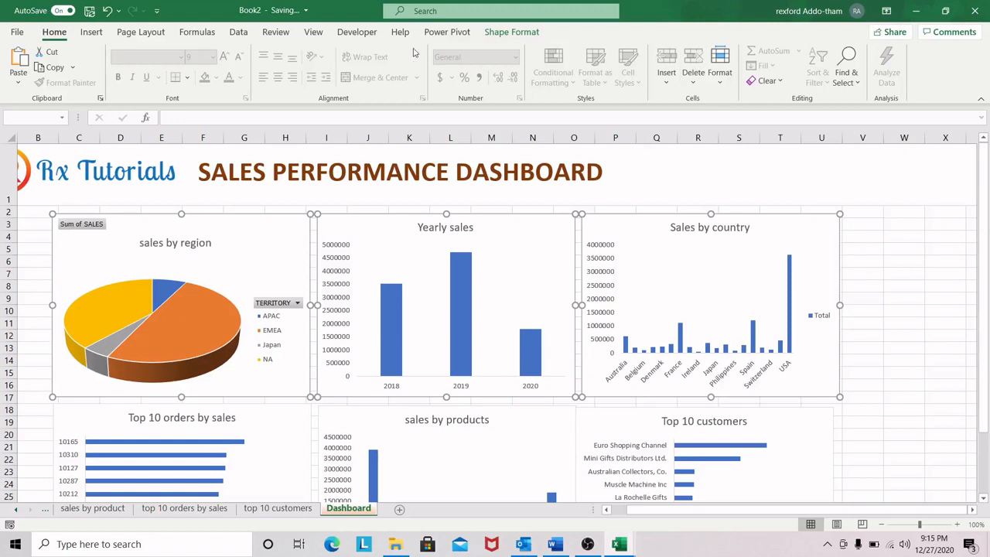
left_click(525, 34)
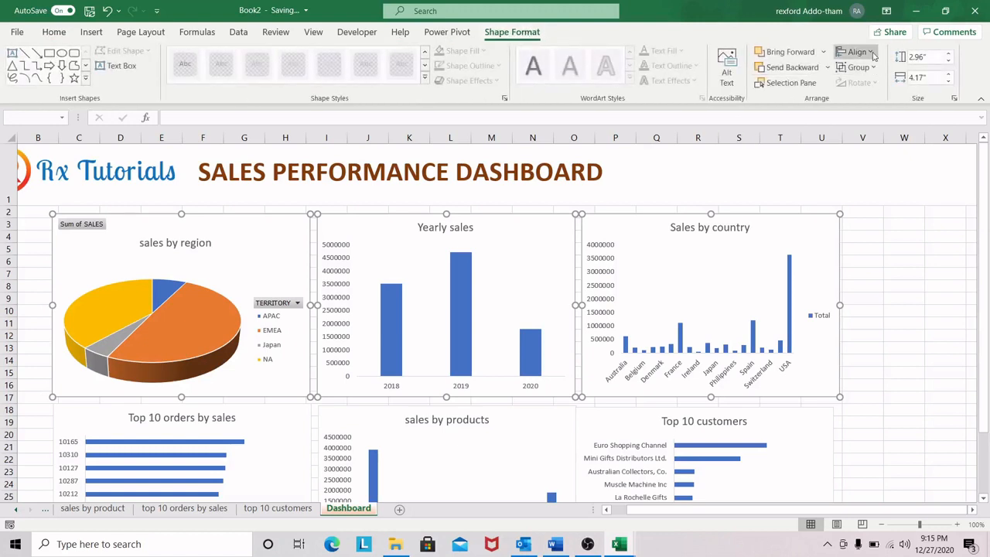
left_click(857, 52)
left_click(888, 129)
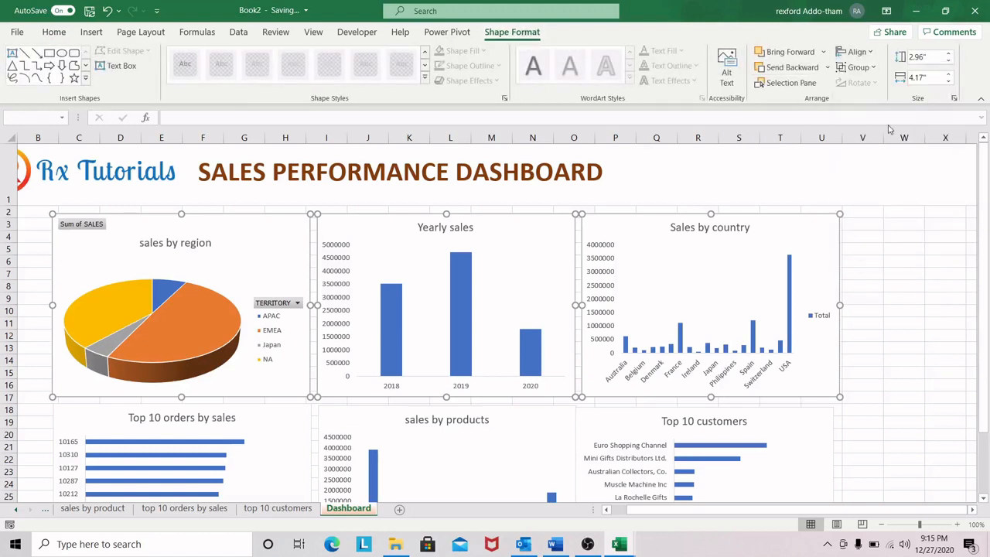
Step: Distribute the three upper-row charts horizontally and align their middles
left_click(871, 56)
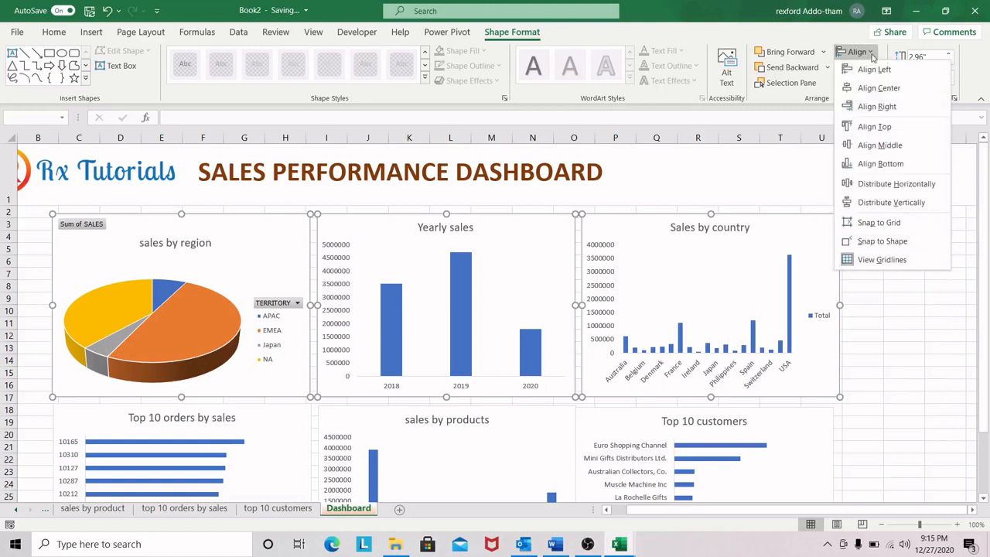
left_click(878, 183)
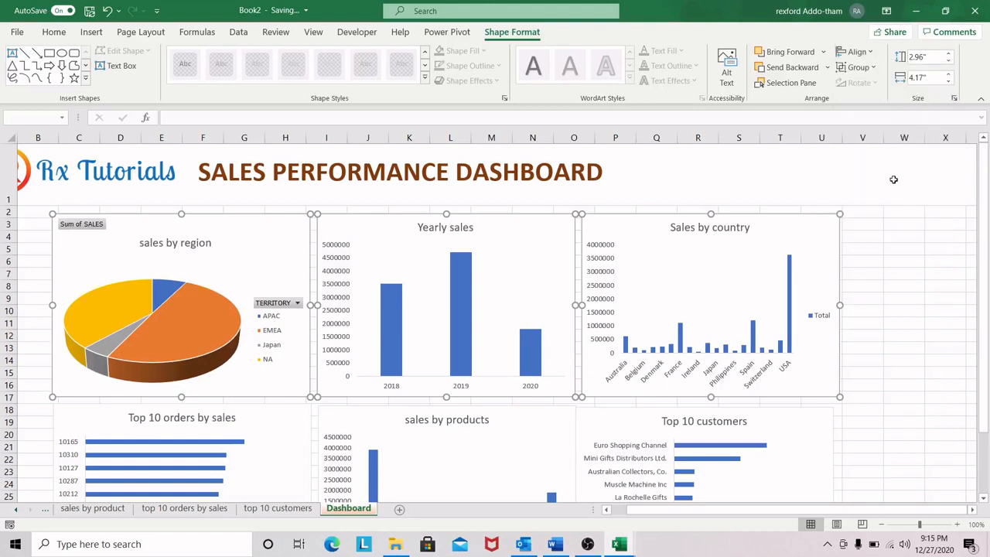
left_click(856, 52)
left_click(895, 147)
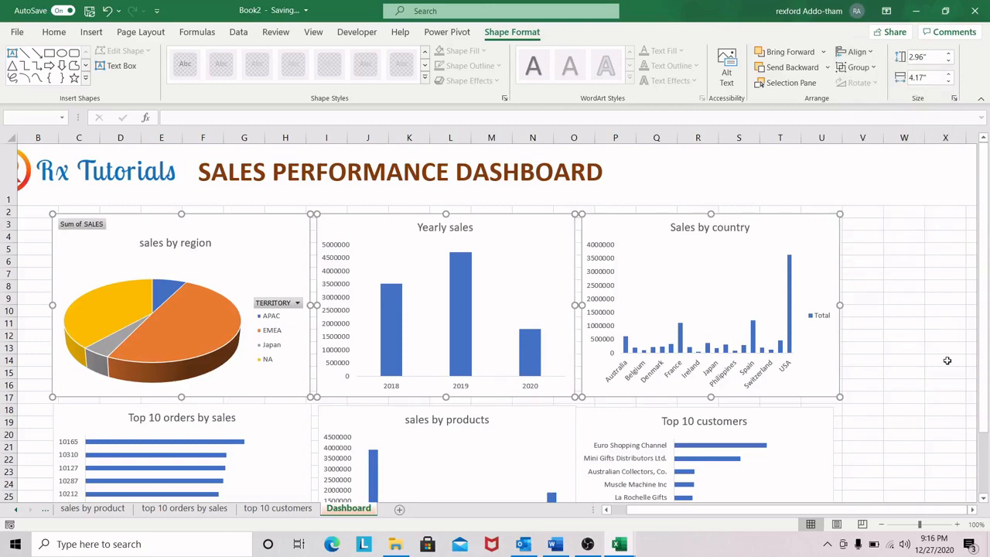
Step: Align the tops of the Top 10 orders by sales, sales by products and Top 10 customers charts
scroll(947, 360, "down", 3)
scroll(307, 281, "up", 1)
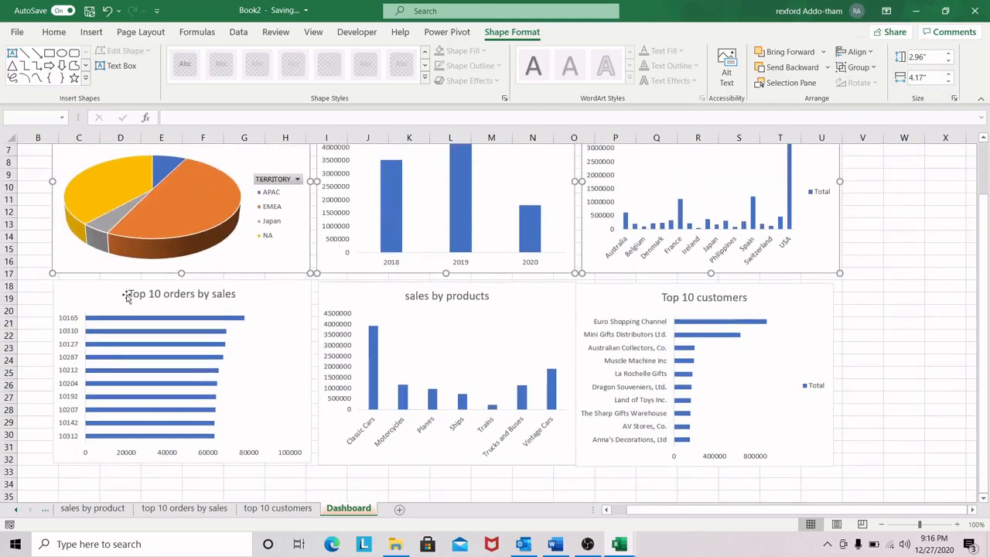
scroll(231, 325, "up", 2)
left_click(269, 408)
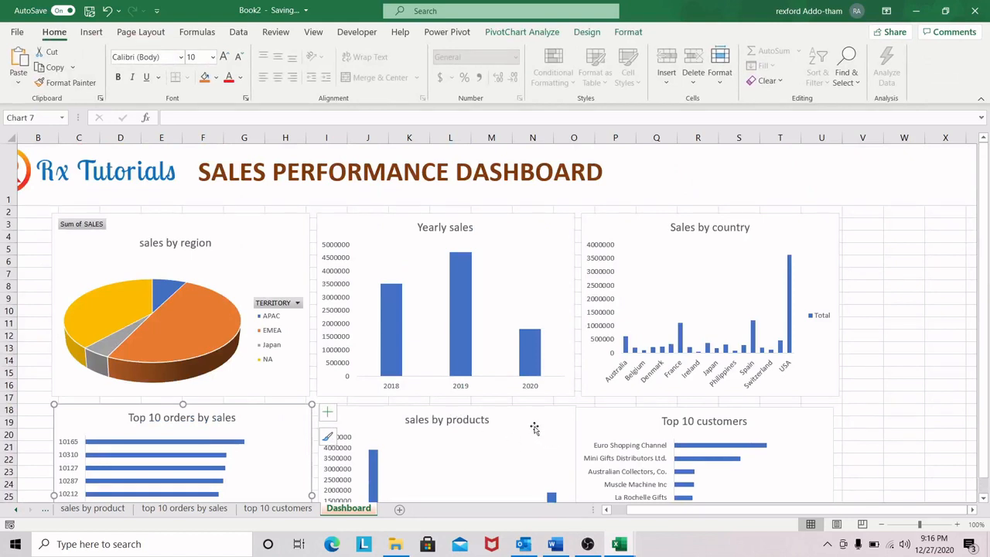
left_click(558, 453, "ctrl")
left_click(643, 418, "ctrl")
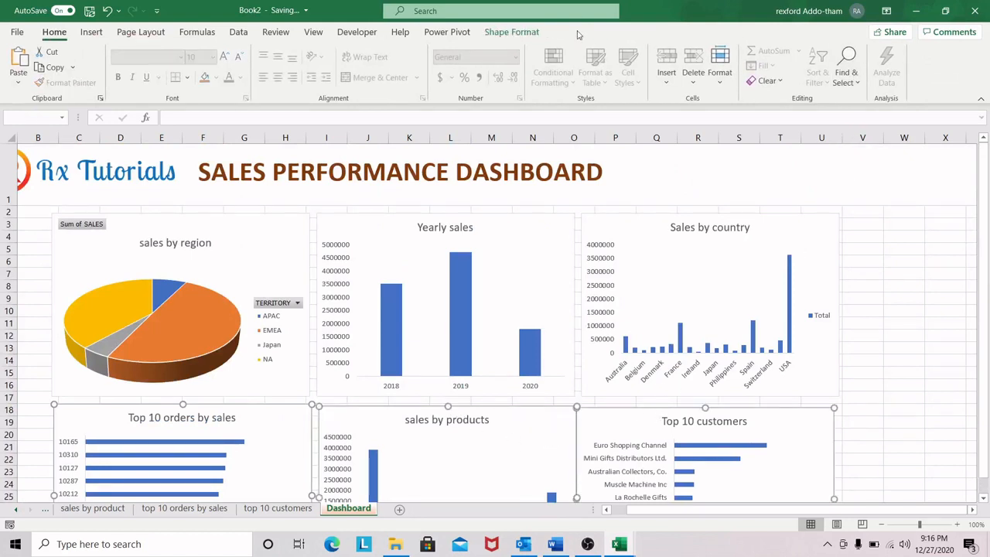
left_click(528, 35)
left_click(868, 52)
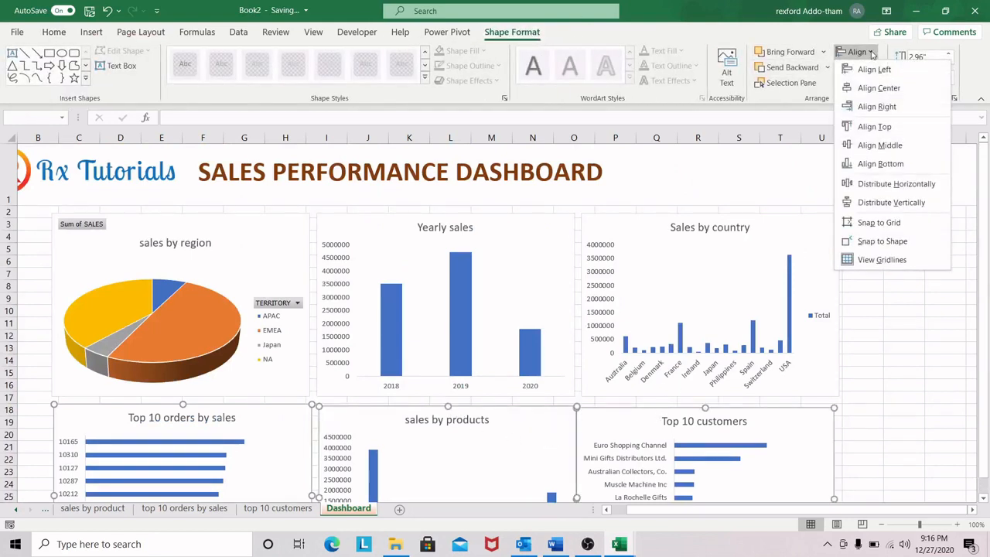
left_click(878, 128)
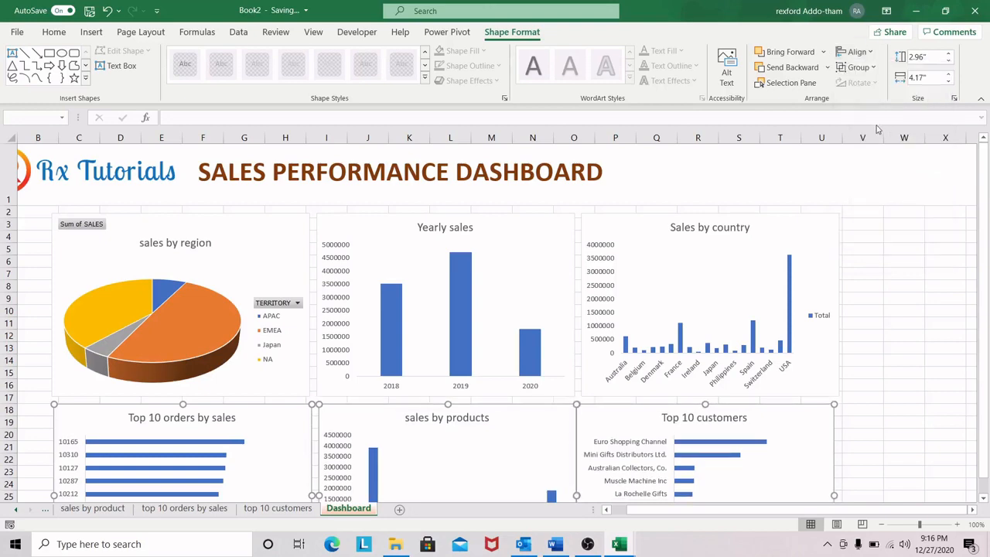
scroll(835, 237, "down", 3)
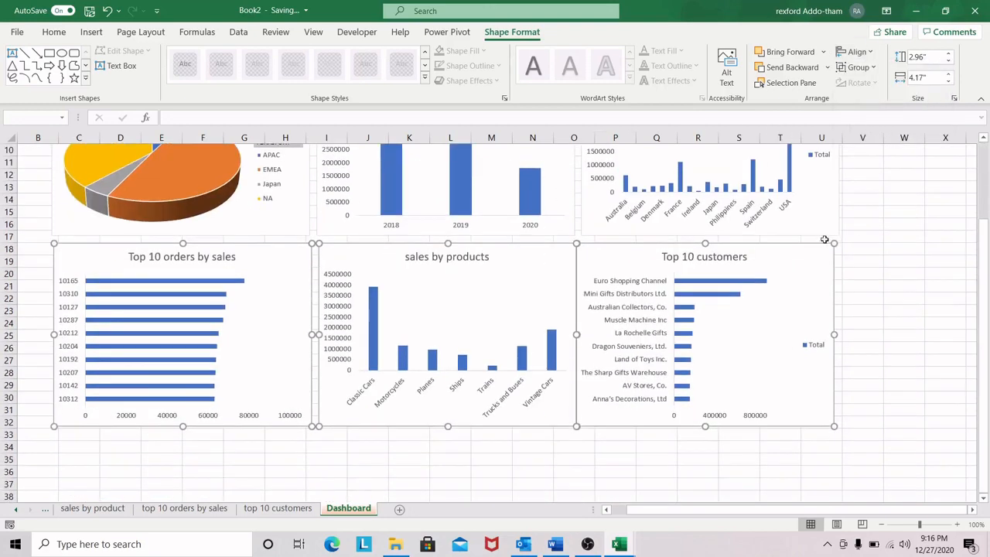
left_click(895, 246)
Step: Adjust the size of the SALES PERFORMANCE DASHBOARD text box and make row 1 slightly taller
scroll(893, 248, "up", 3)
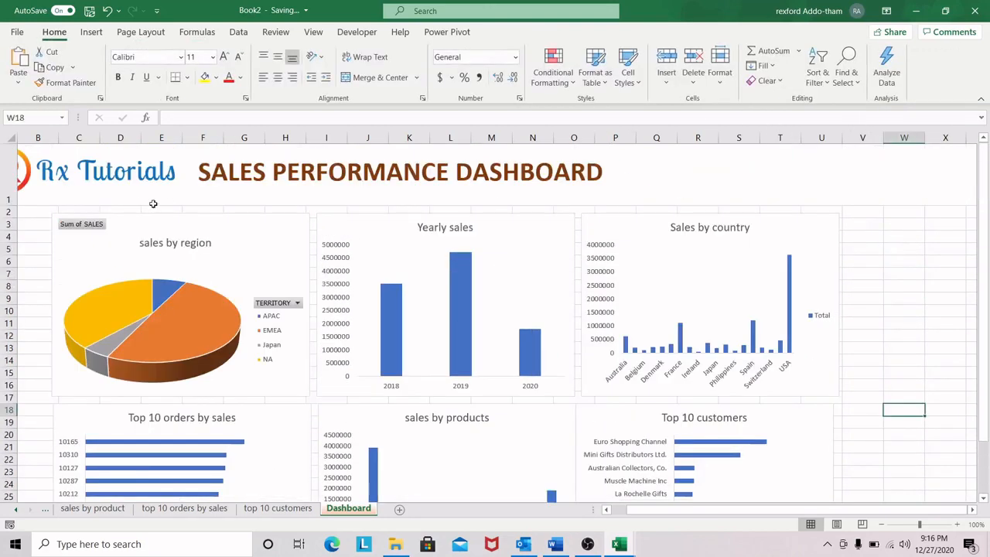
left_click_drag(680, 509, 600, 513)
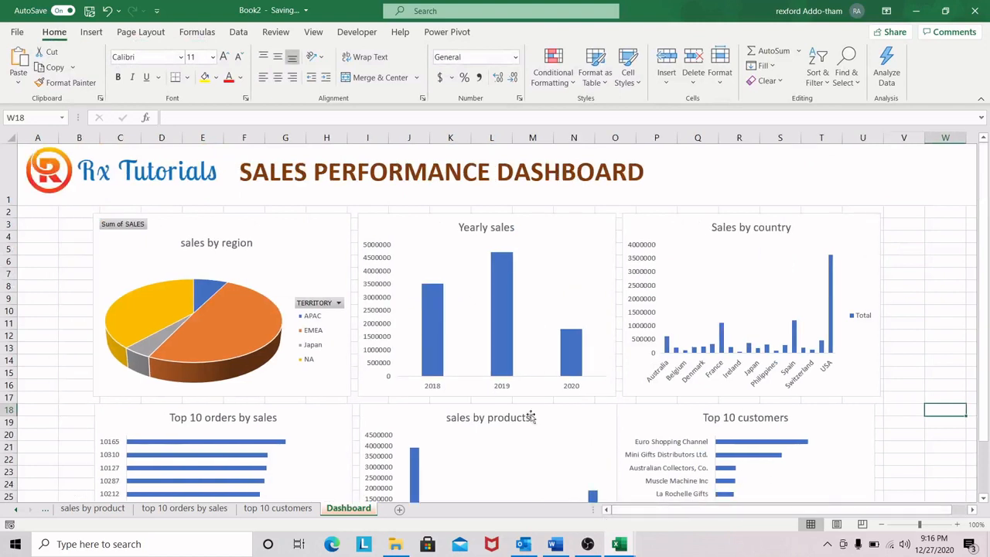
left_click(78, 229)
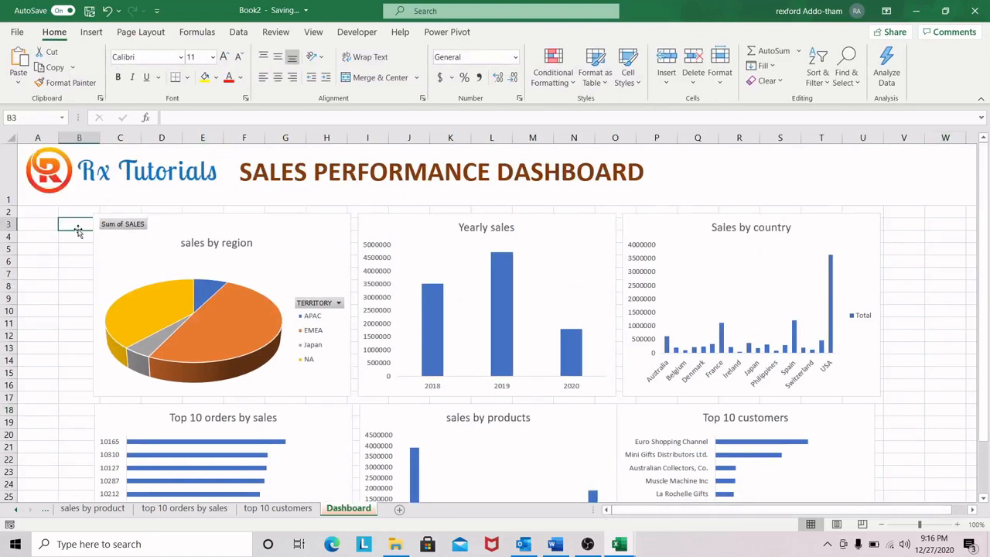
left_click(427, 171)
left_click_drag(446, 149, 439, 142)
mouse_move(445, 187)
left_mouse_down()
mouse_move(445, 178)
mouse_move(446, 186)
left_mouse_up()
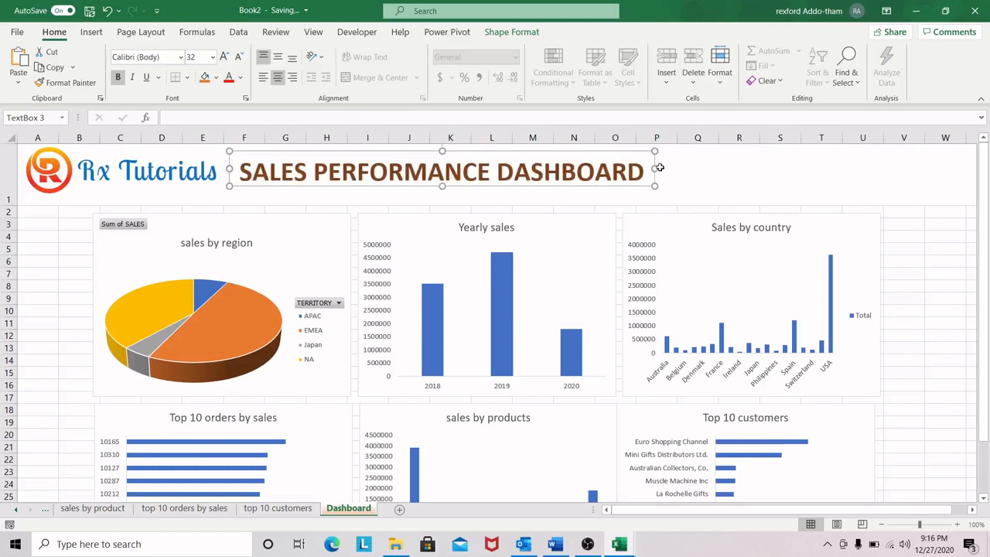
left_click_drag(654, 167, 648, 168)
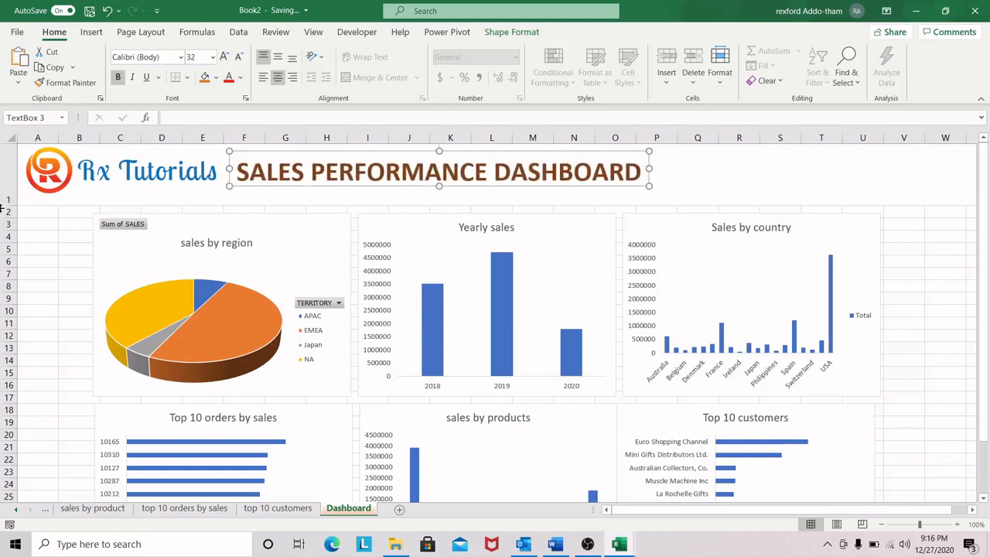
left_click_drag(14, 204, 14, 217)
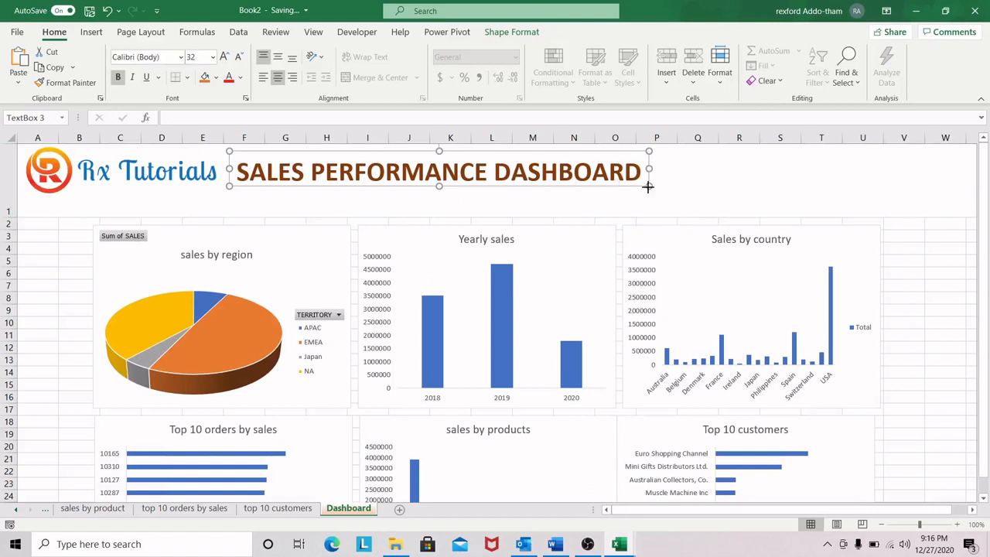
left_click(744, 170)
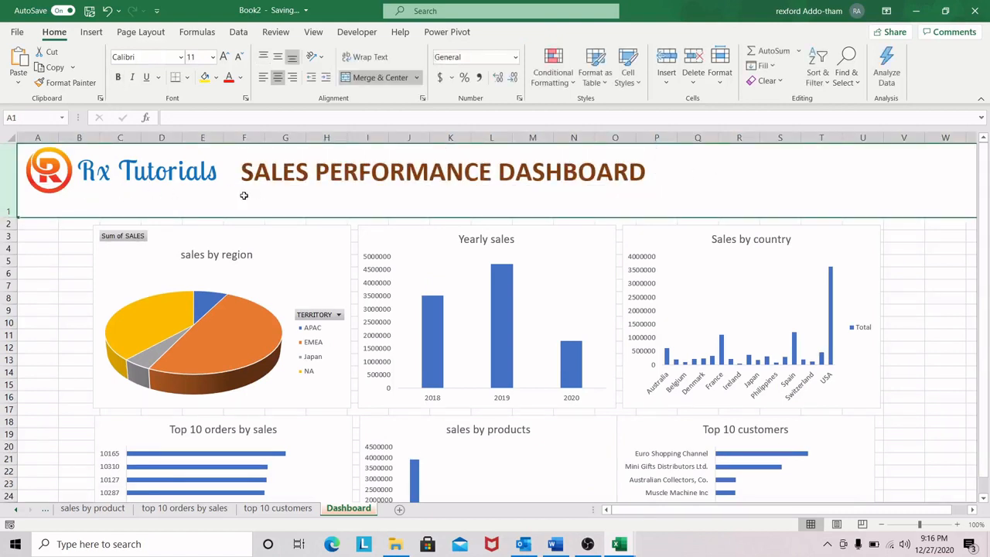
scroll(940, 267, "down", 3)
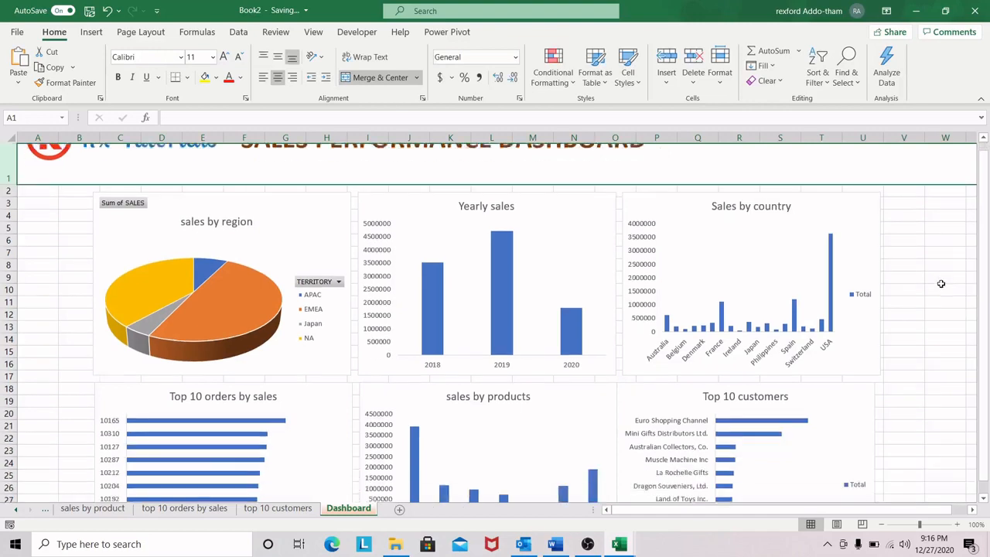
scroll(943, 283, "up", 3)
scroll(909, 307, "down", 2)
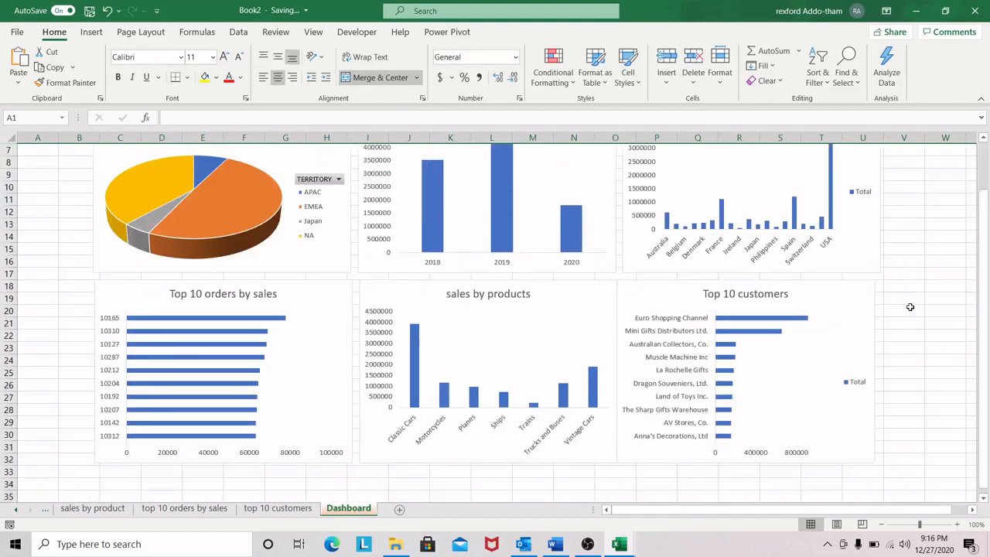
Step: Hide the gridlines on the Dashboard sheet
scroll(910, 307, "up", 2)
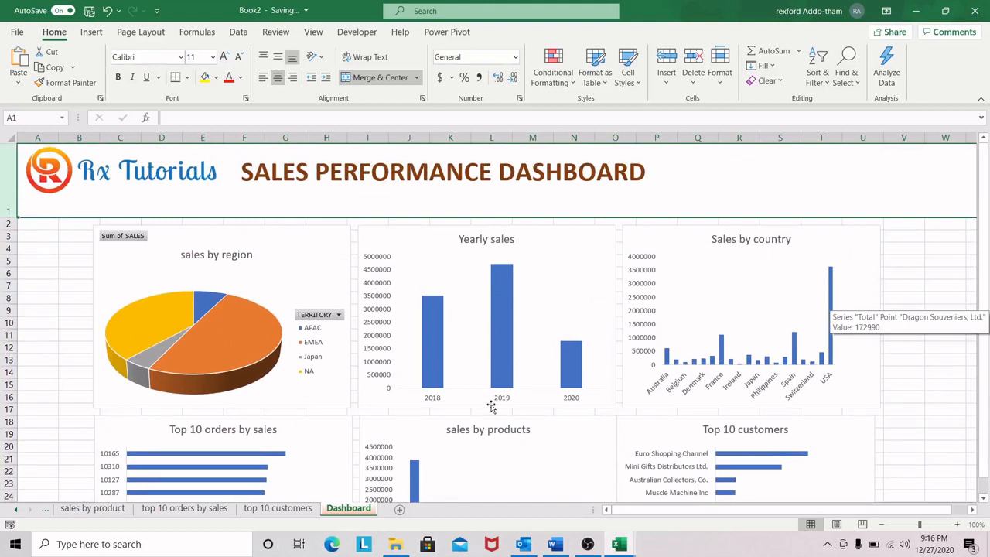
left_click(313, 33)
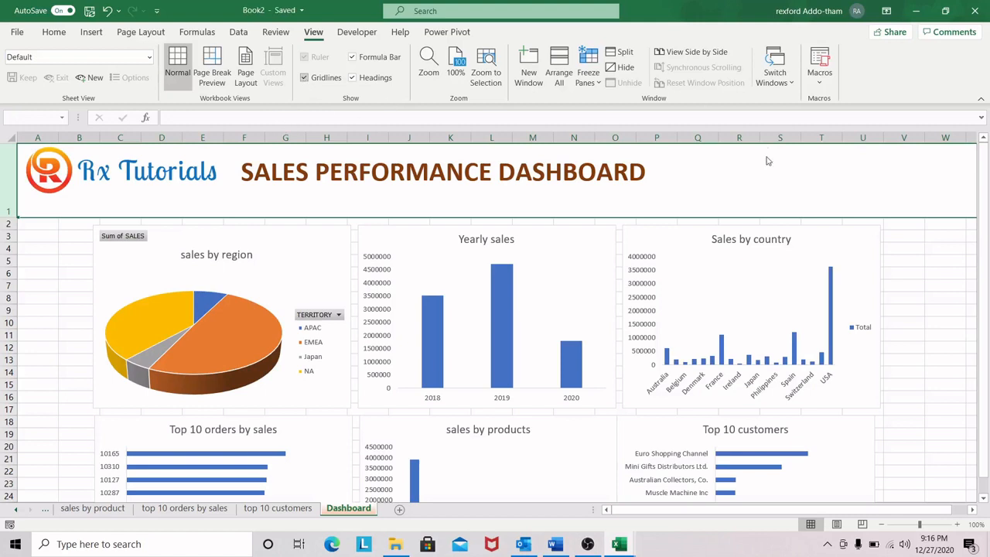
left_click(944, 273)
left_click(308, 78)
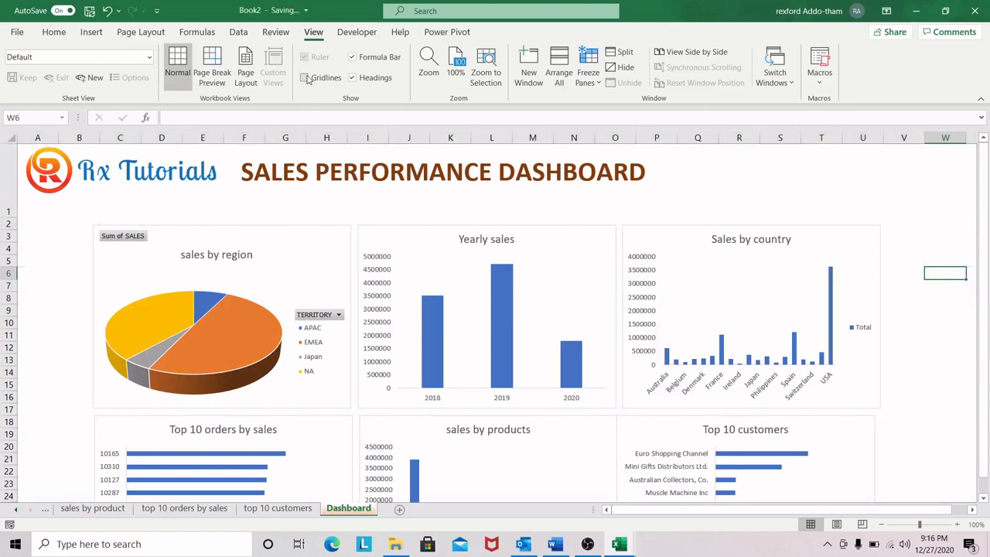
left_click(933, 292)
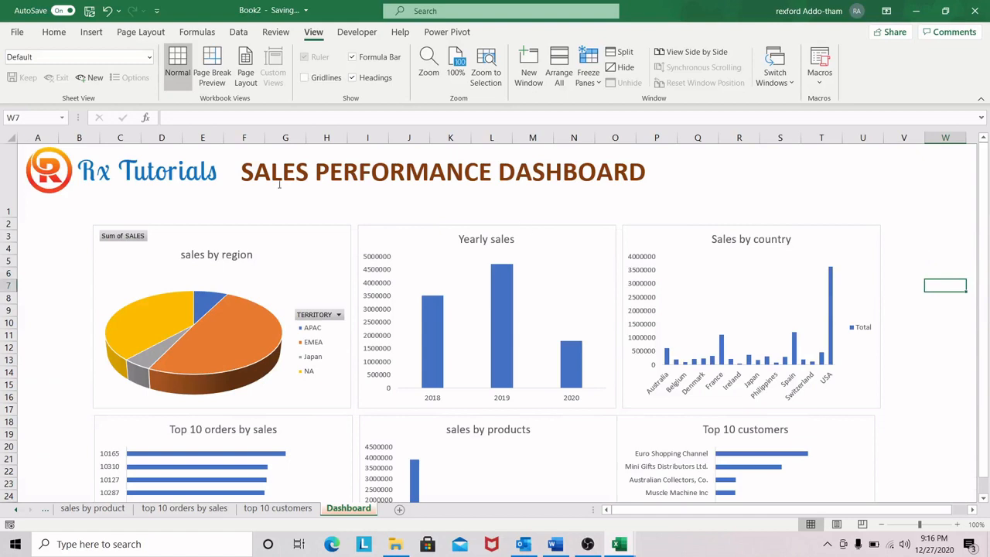
left_click(10, 214)
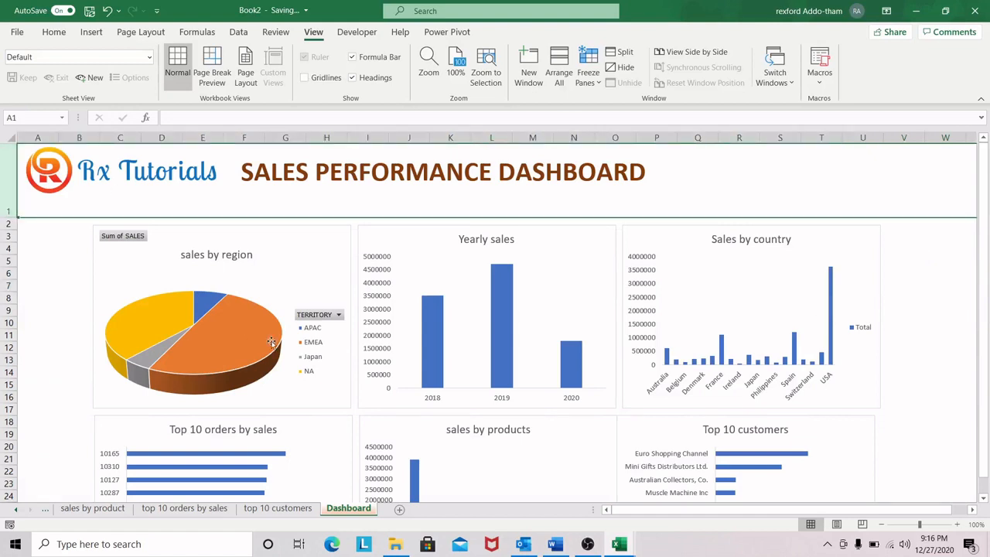
scroll(663, 298, "down", 3)
scroll(663, 305, "up", 3)
left_click(47, 234)
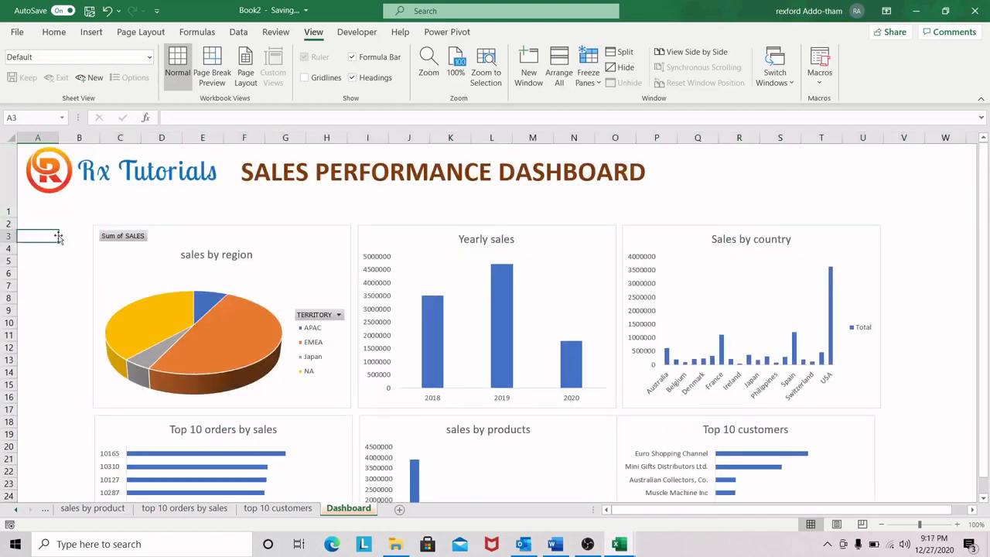
Step: Insert COUNTRY and PRODUCTLINE slicers for the PivotTable on the top 10 customers sheet
left_click(278, 508)
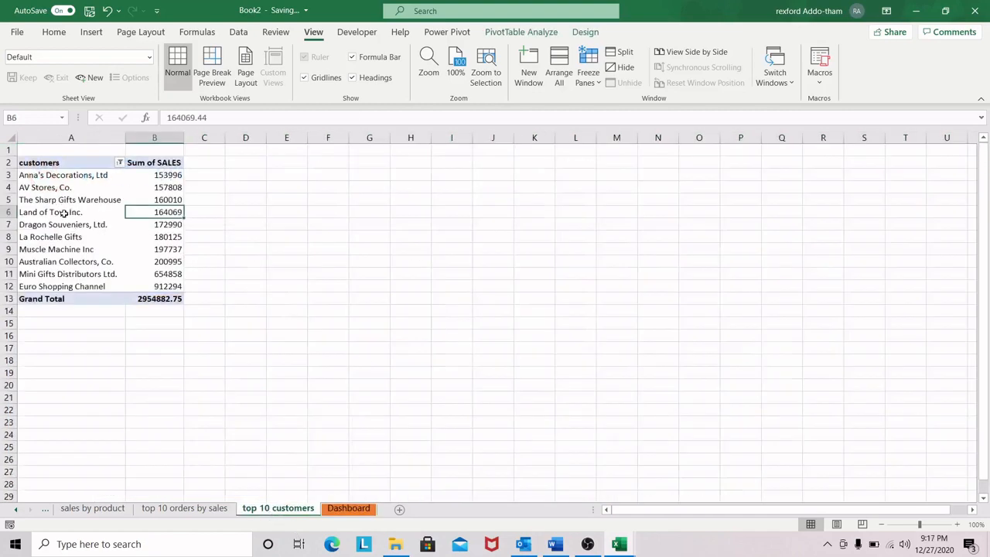
left_click(64, 213)
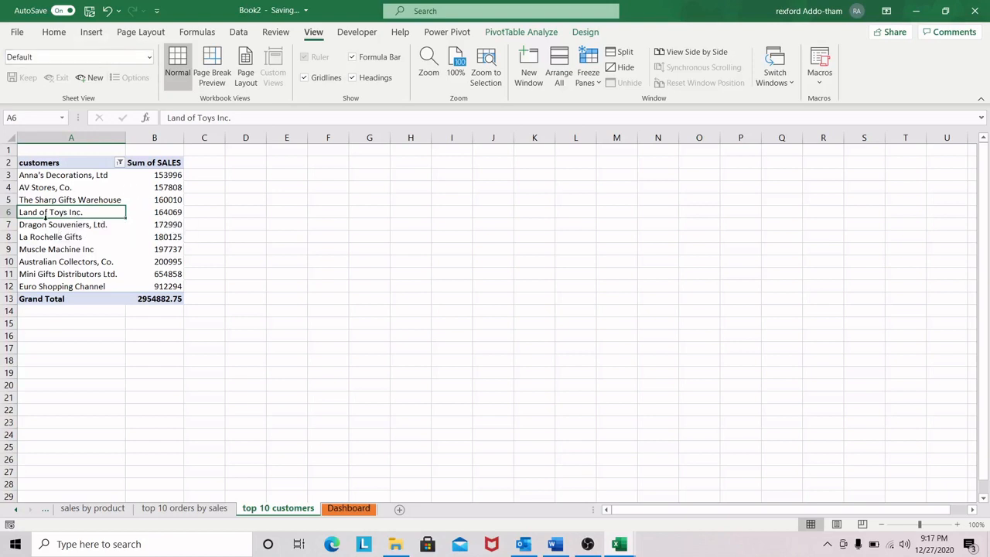
left_click(89, 35)
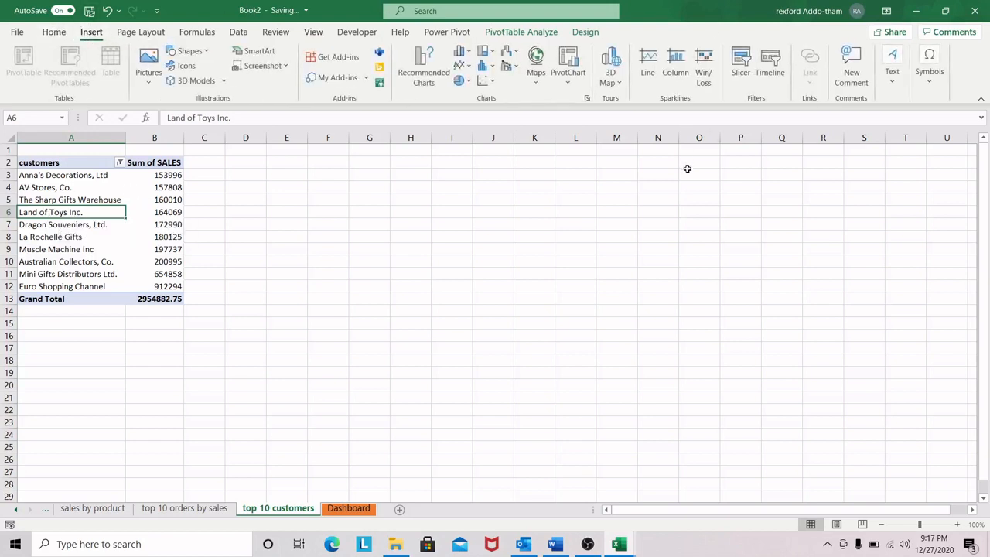
left_click(741, 70)
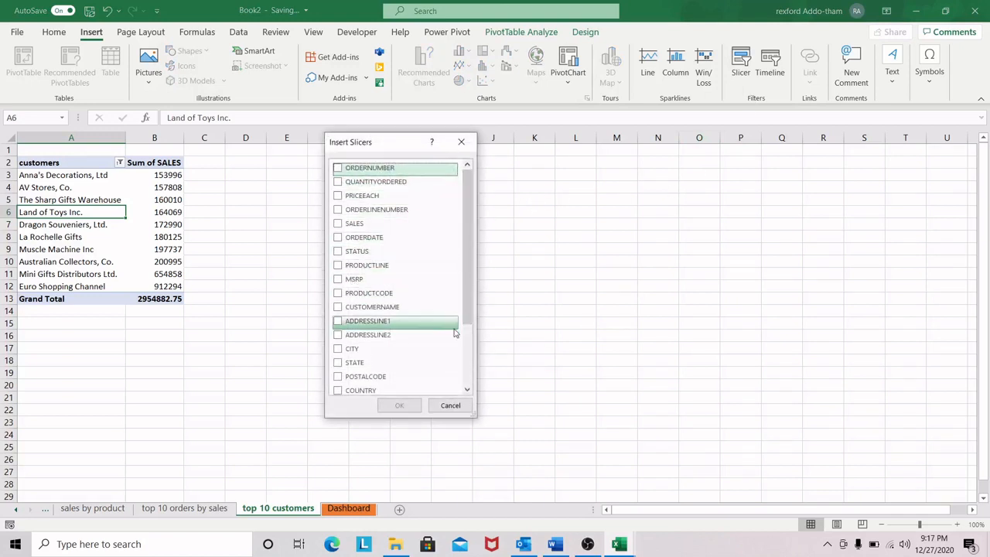
left_click_drag(468, 269, 465, 309)
left_click(337, 328)
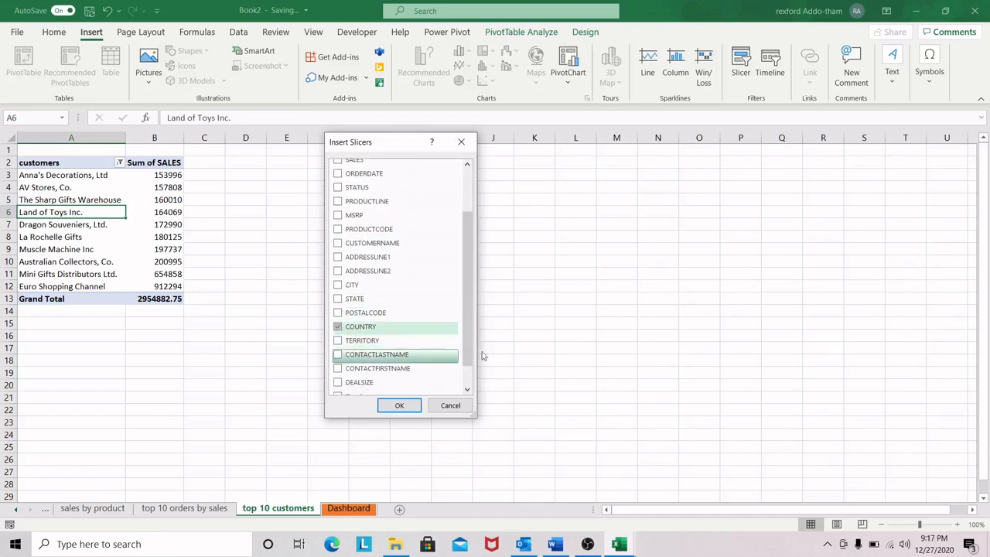
scroll(473, 324, "down", 1)
scroll(471, 310, "up", 3)
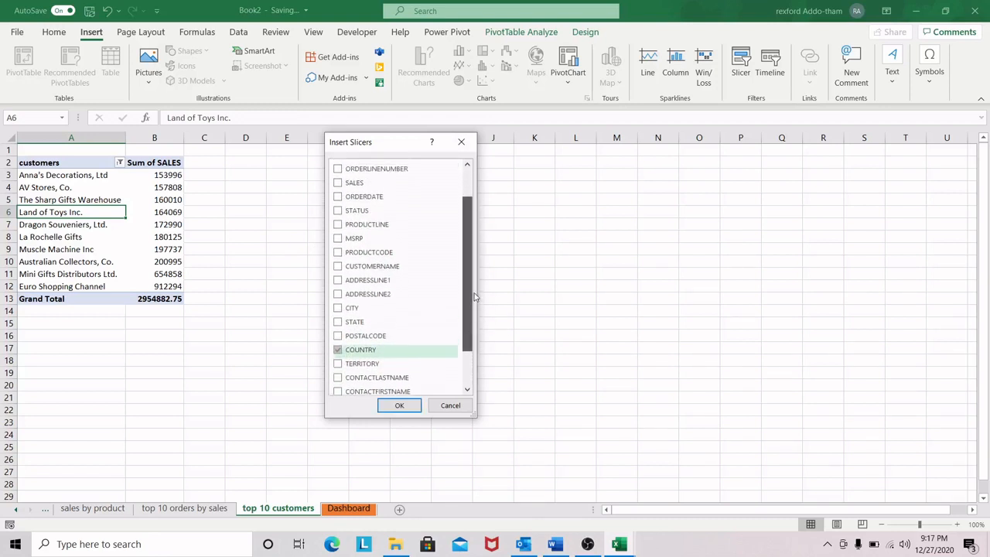
left_click(397, 258)
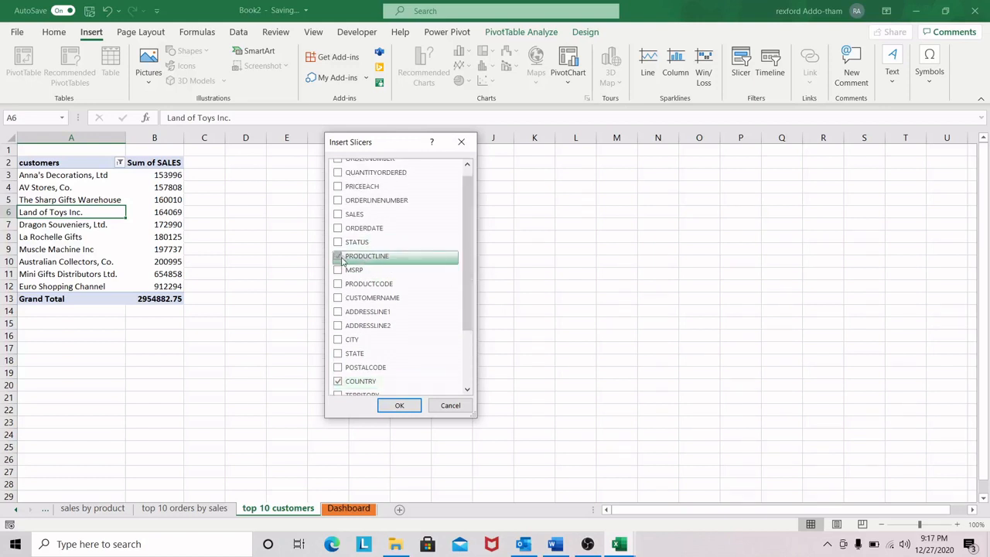
left_click(402, 404)
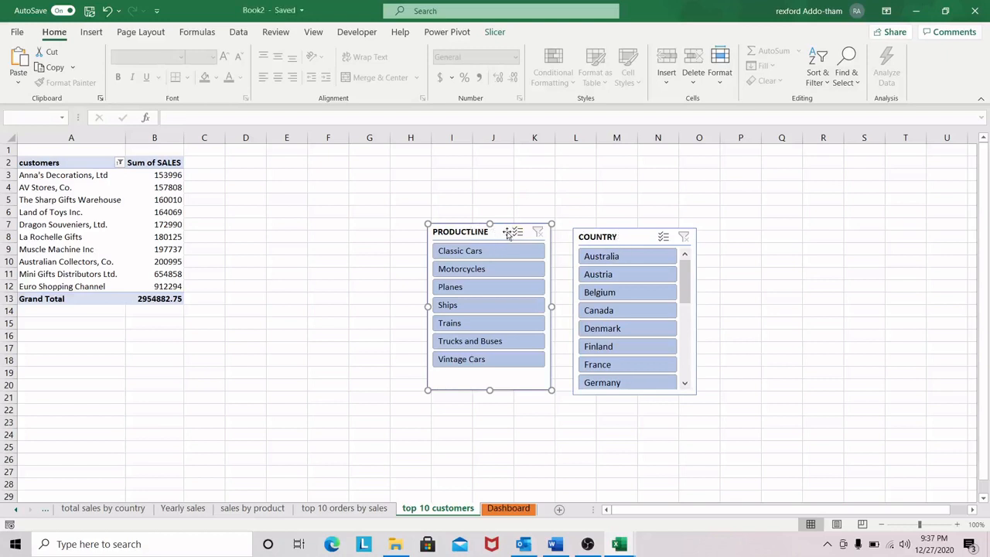
Step: Copy the PRODUCTLINE and COUNTRY slicers together onto the Dashboard sheet
left_click(619, 238, "ctrl")
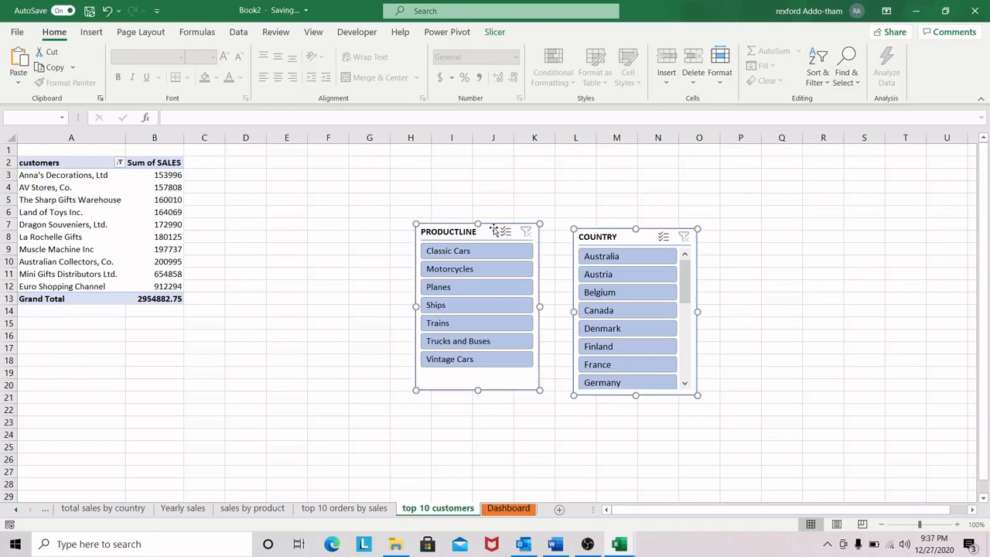
left_click(509, 508)
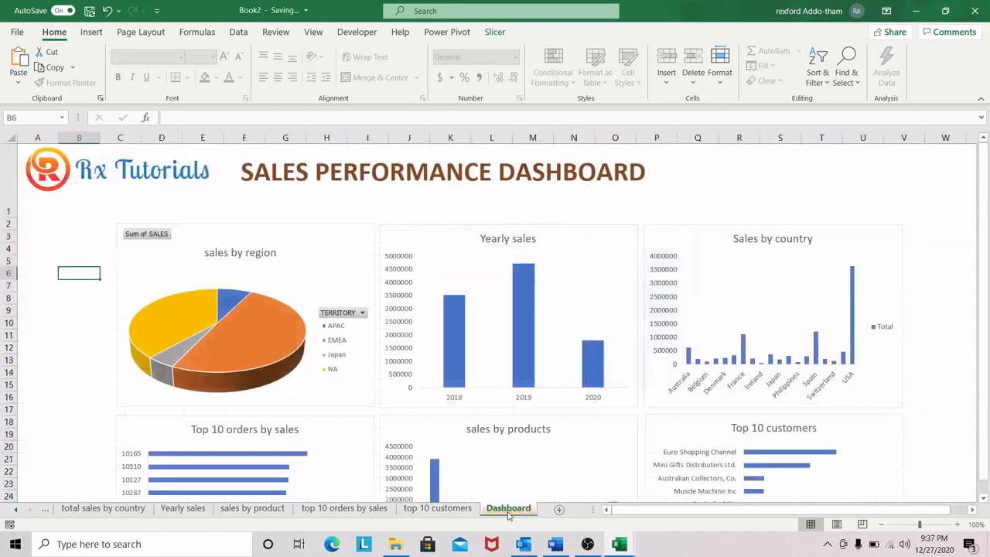
left_click(69, 259)
key("ctrl+v")
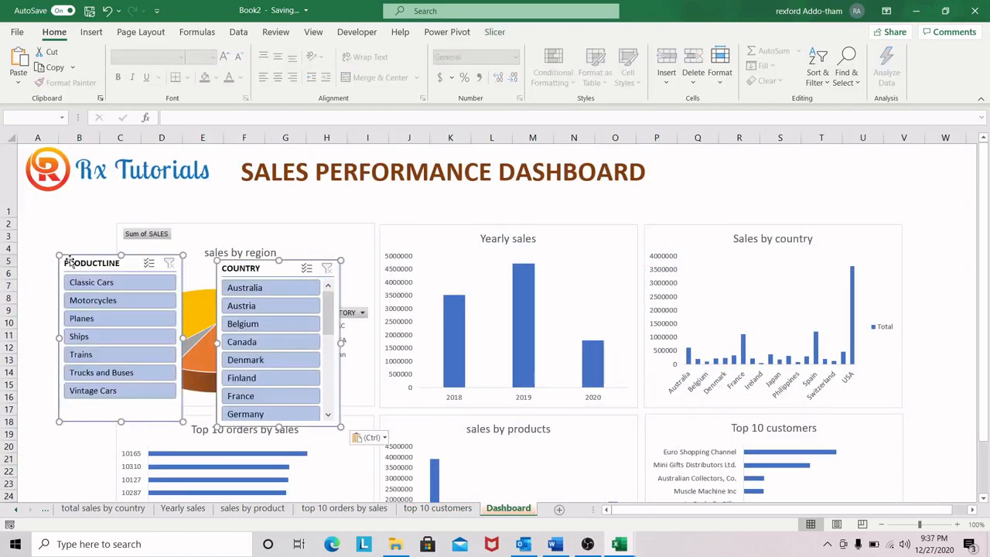
Step: Narrow the PRODUCTLINE slicer and move it over columns A to C, beside the Top 10 orders by sales chart
left_click_drag(107, 267, 65, 241)
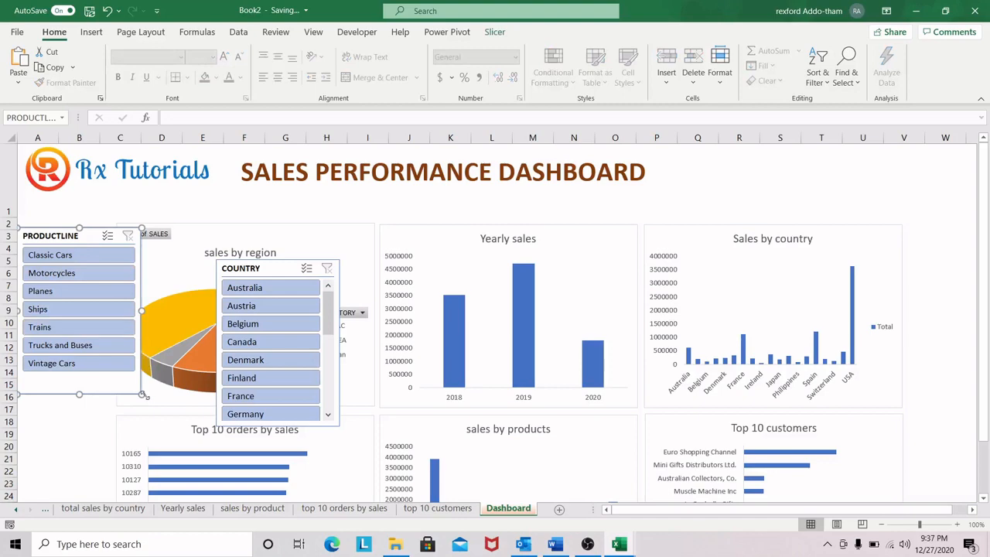
left_click_drag(142, 395, 124, 398)
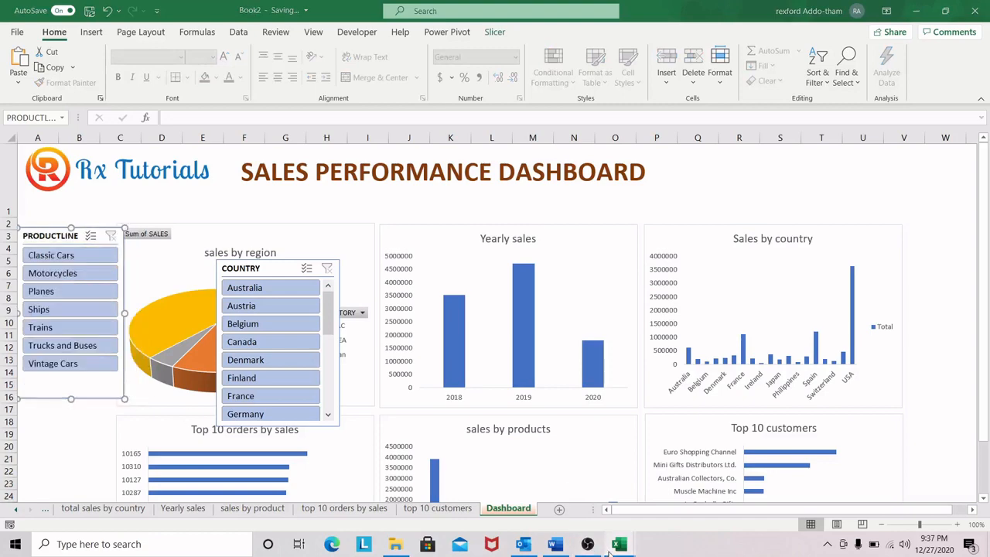
mouse_move(617, 544)
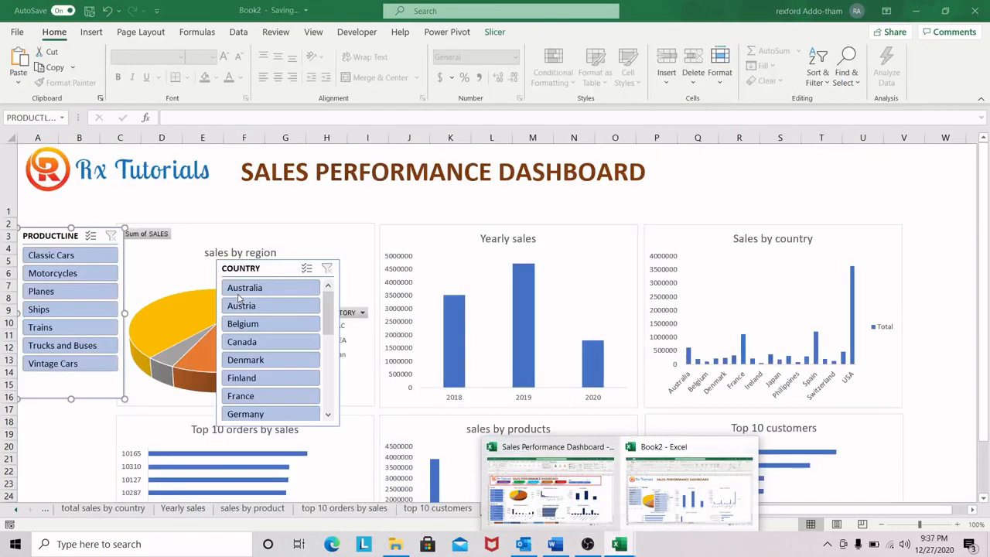
left_click_drag(56, 236, 56, 365)
Step: Move the COUNTRY slicer beside the sales by region chart, level with its top edge, and reduce its width and height
left_click_drag(244, 269, 45, 228)
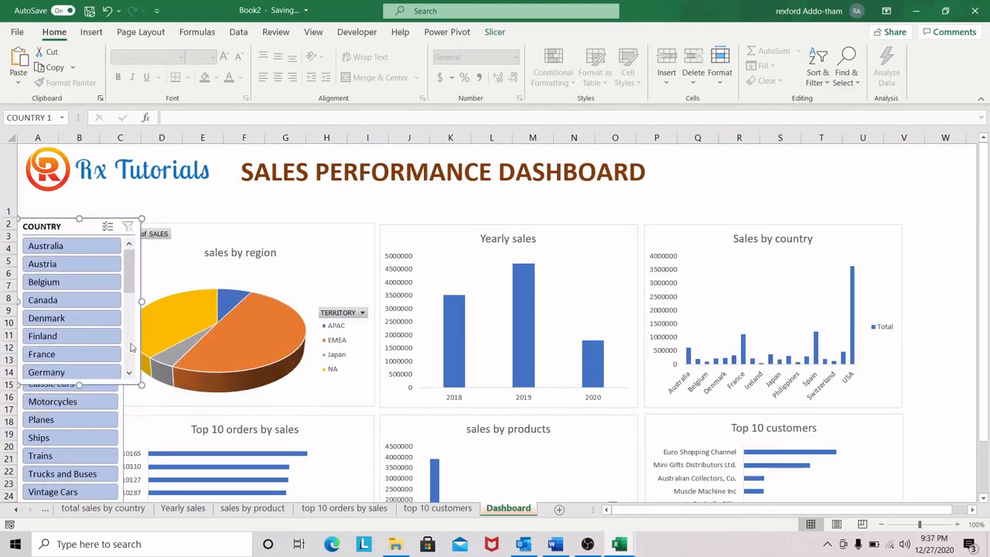
left_click_drag(140, 384, 119, 382)
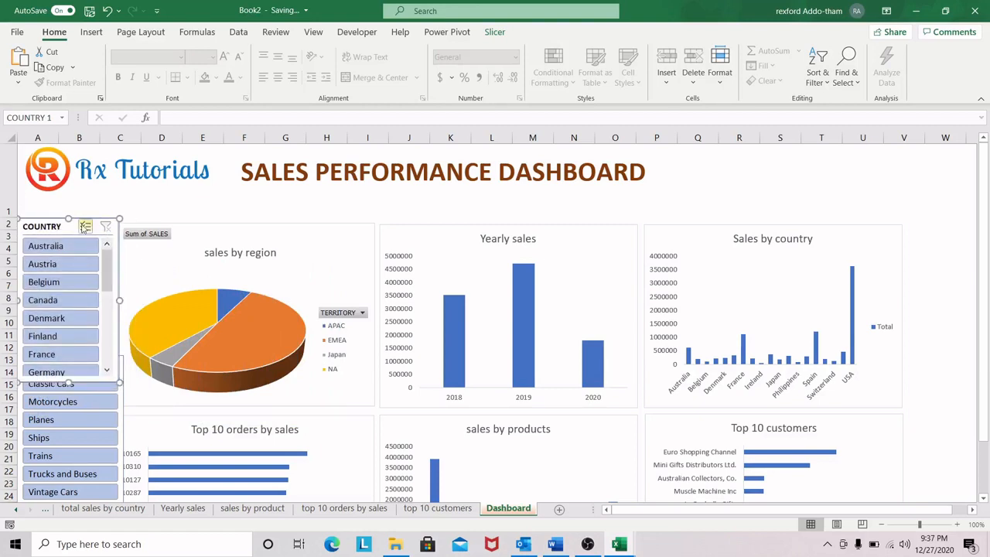
left_click_drag(65, 226, 65, 231)
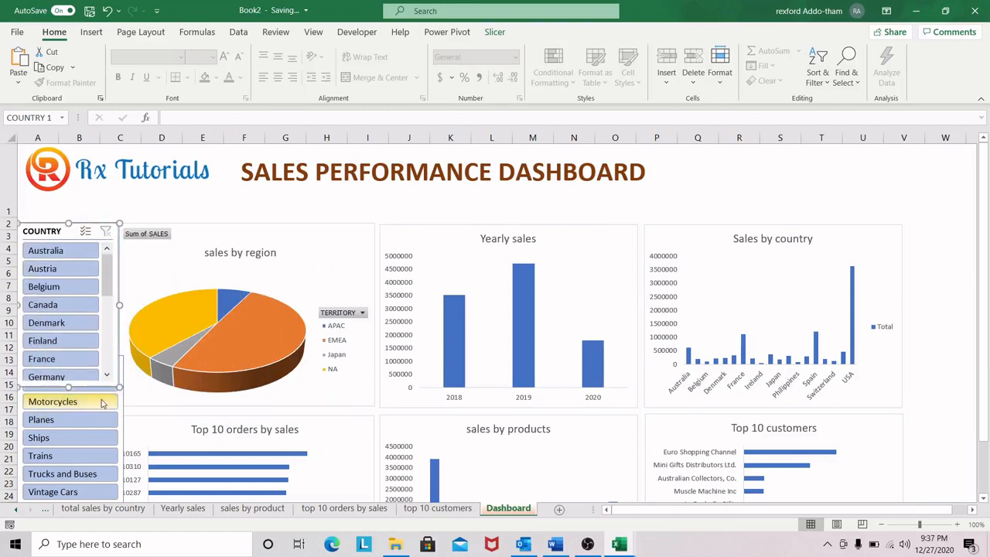
left_click_drag(71, 389, 67, 413)
left_click(68, 370)
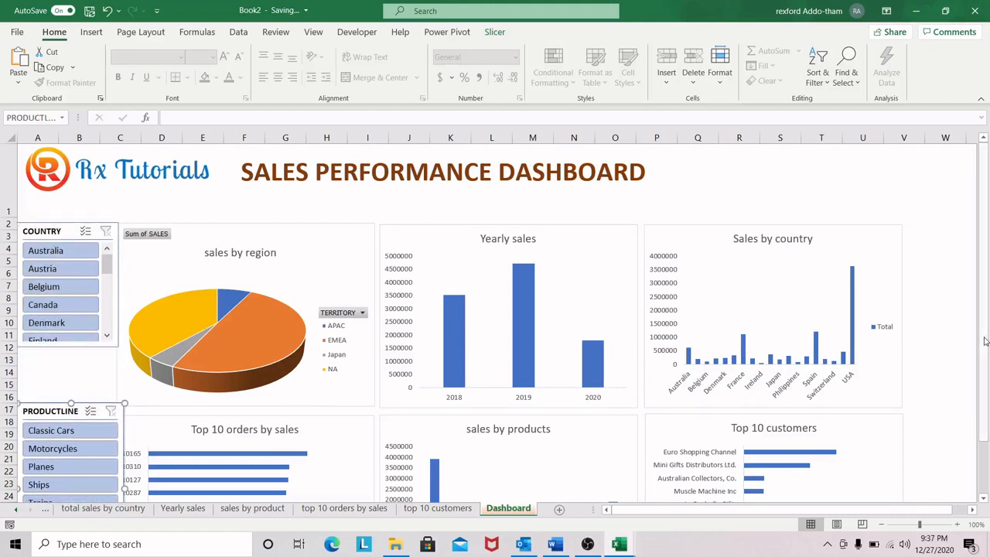
Step: Fit the PRODUCTLINE slicer beside the Top 10 orders by sales chart, matching the chart's top and bottom edges without overlapping it
scroll(984, 341, "down", 2)
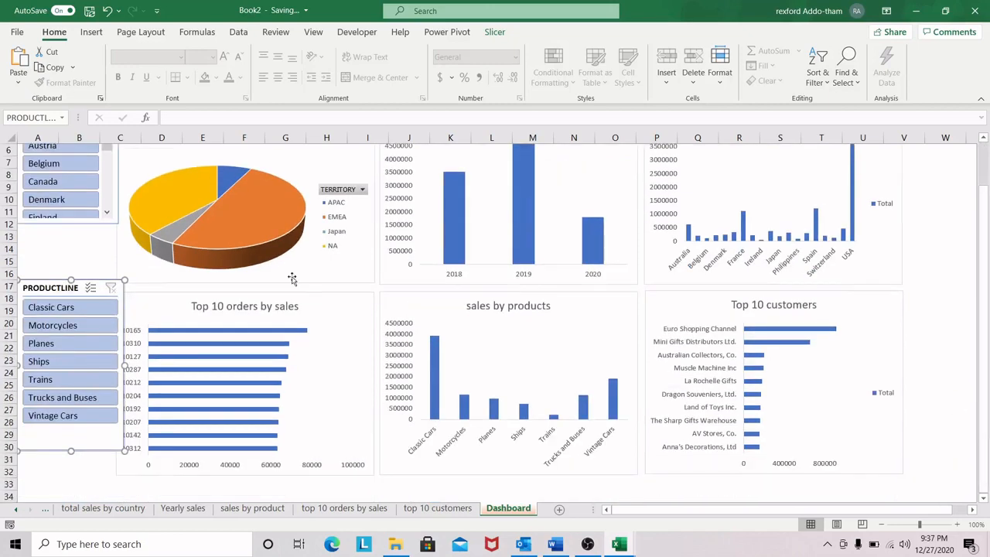
left_click_drag(53, 288, 54, 293)
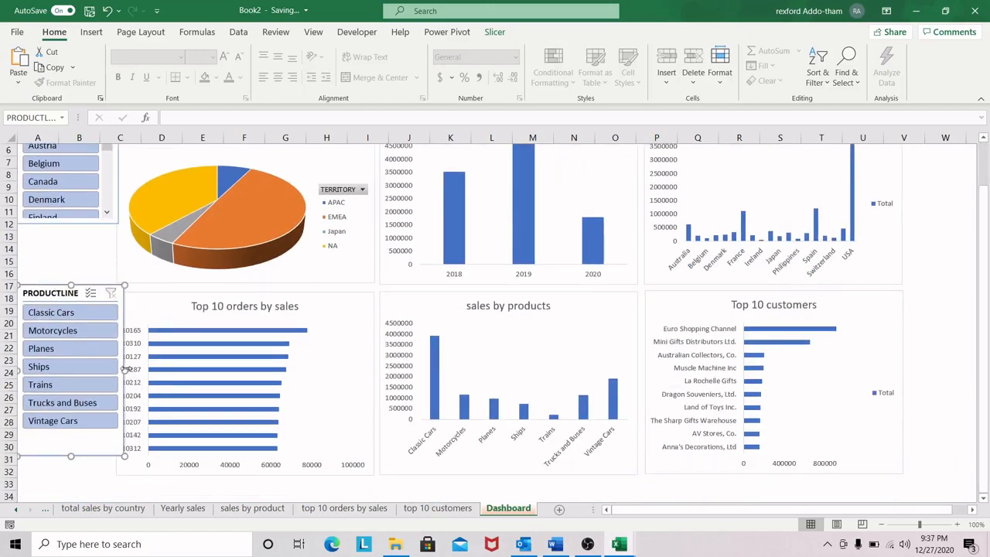
left_click(126, 370)
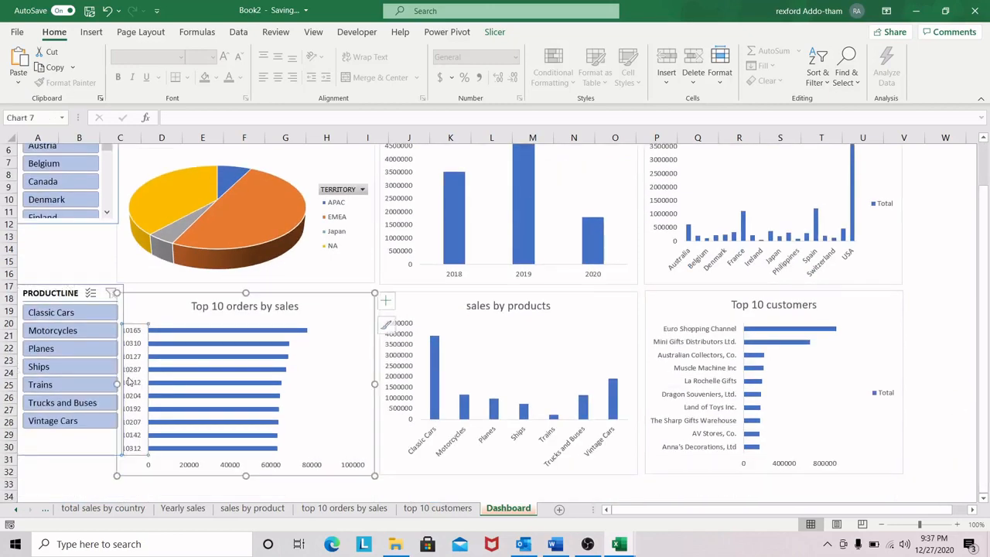
left_click(68, 292)
left_click_drag(124, 371, 116, 373)
left_click_drag(66, 456, 65, 472)
left_click_drag(65, 475, 67, 472)
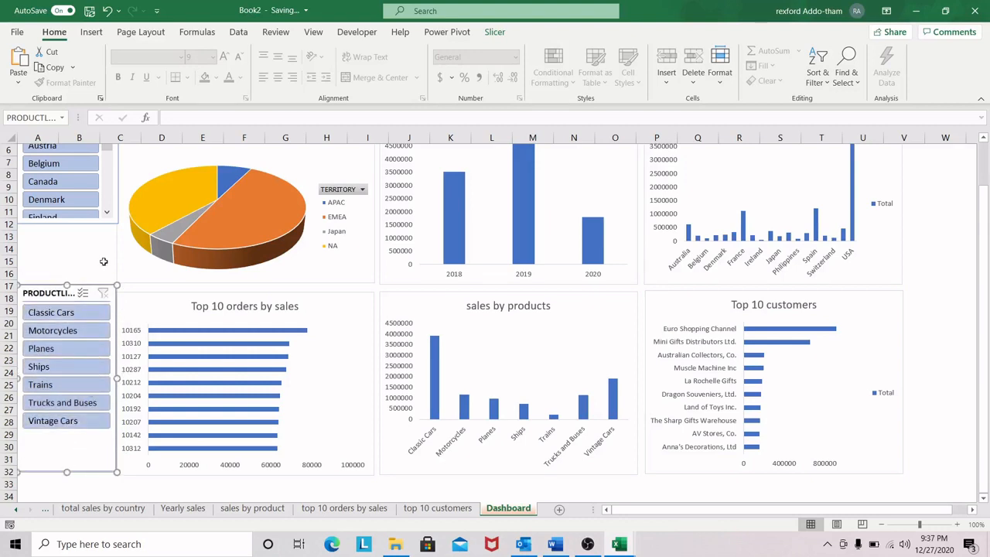
left_click_drag(59, 293, 60, 299)
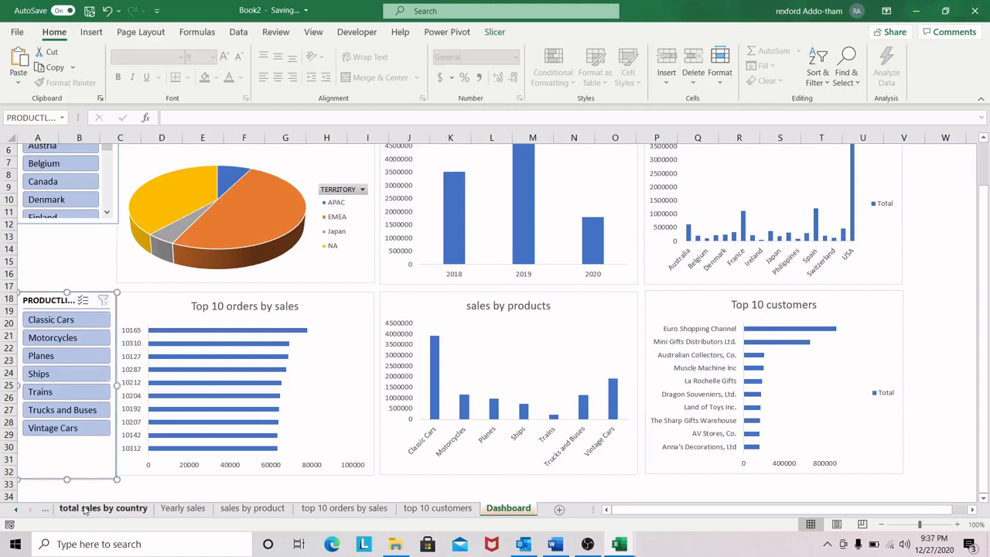
left_click_drag(66, 481, 70, 475)
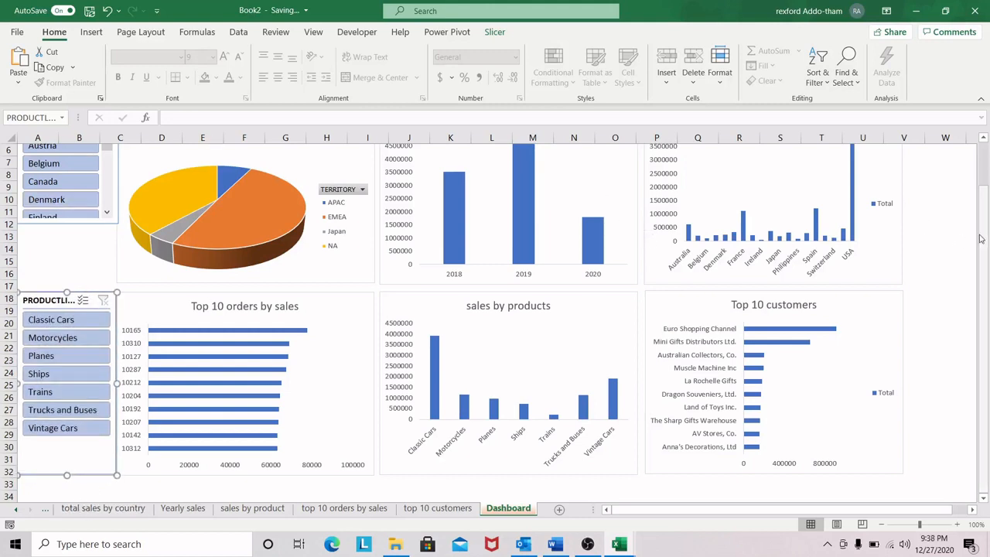
Step: Lengthen the COUNTRY slicer to the bottom of the sales by region chart and move the PRODUCTLINE slicer up directly beneath it
scroll(987, 184, "up", 2)
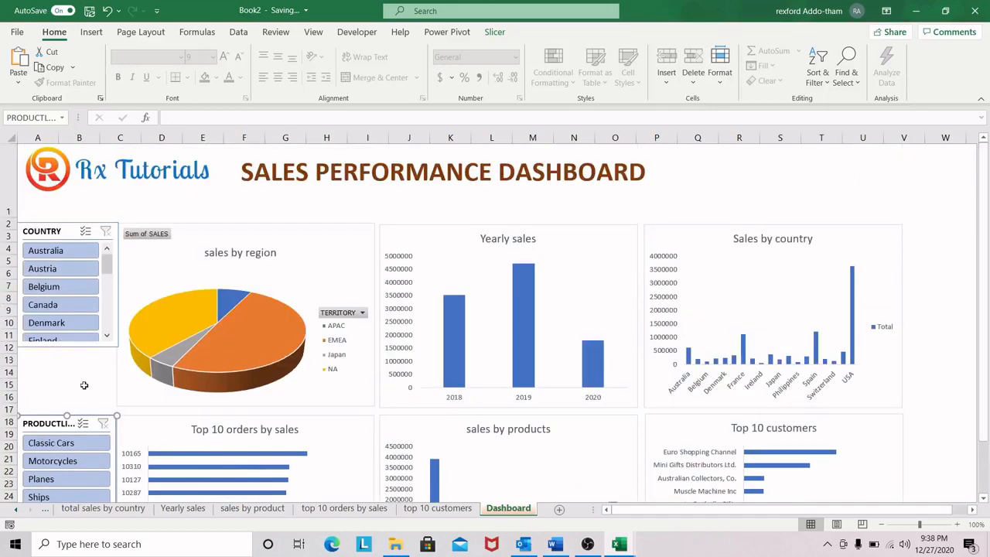
left_click(48, 231)
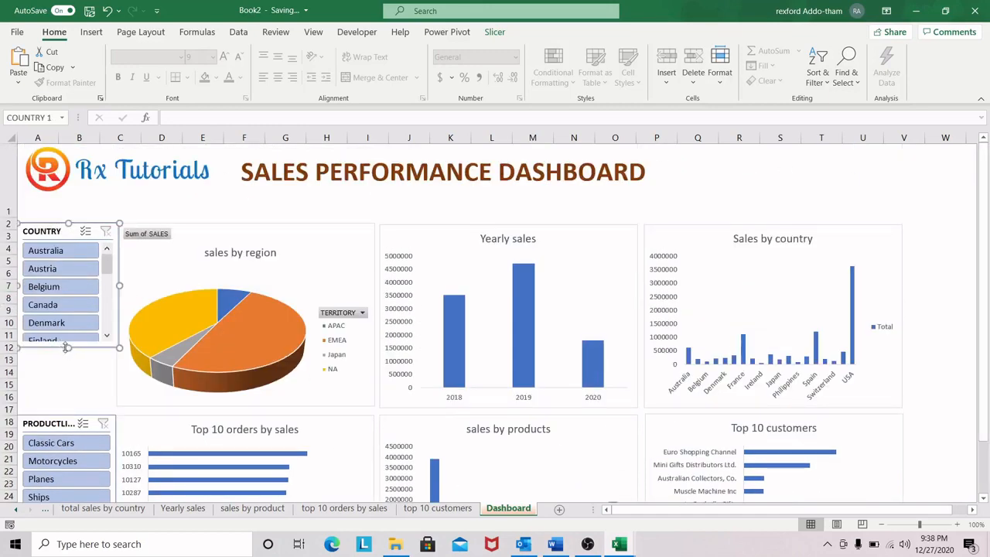
left_click_drag(63, 407, 57, 415)
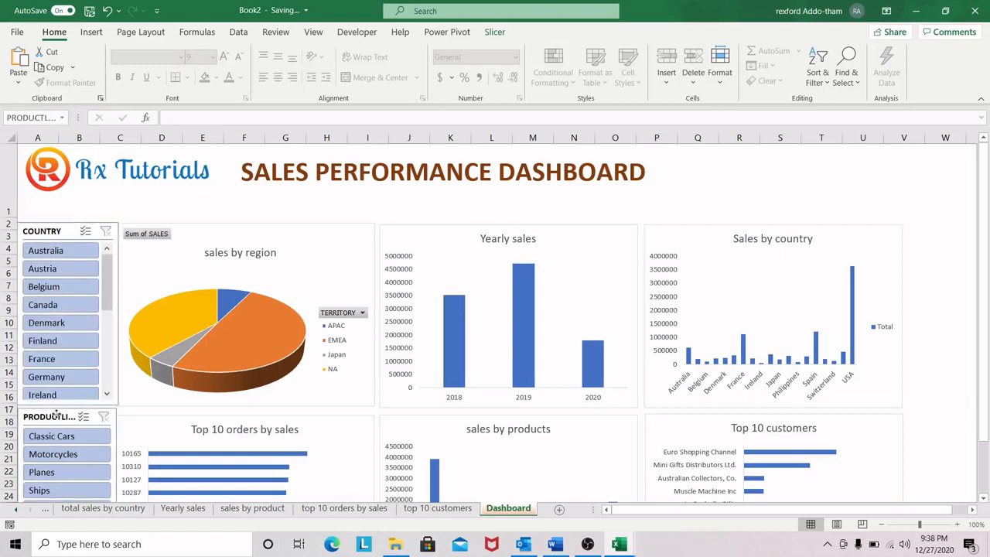
Step: Apply the blue Dark slicer style to the COUNTRY and PRODUCTLINE slicers together
left_click(62, 231)
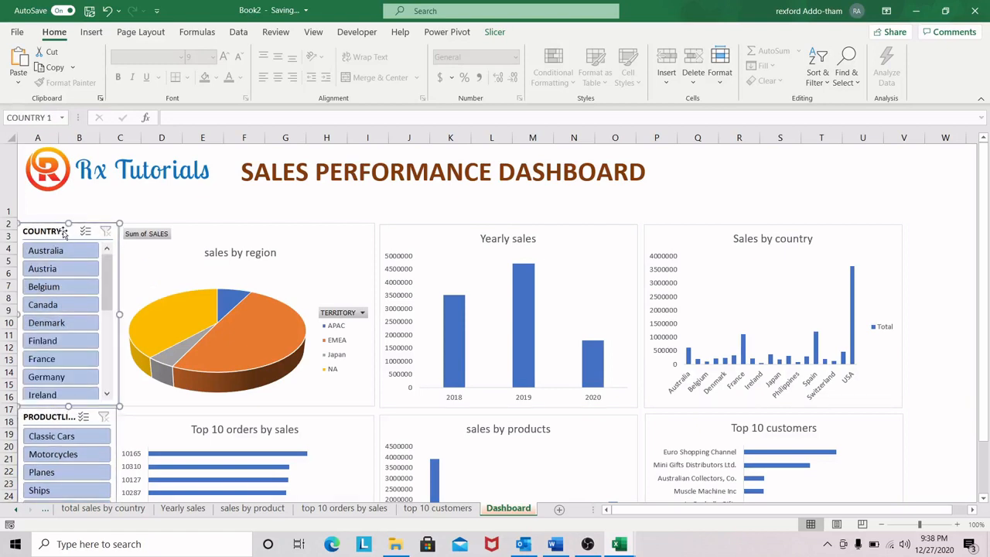
left_click(54, 415, "ctrl")
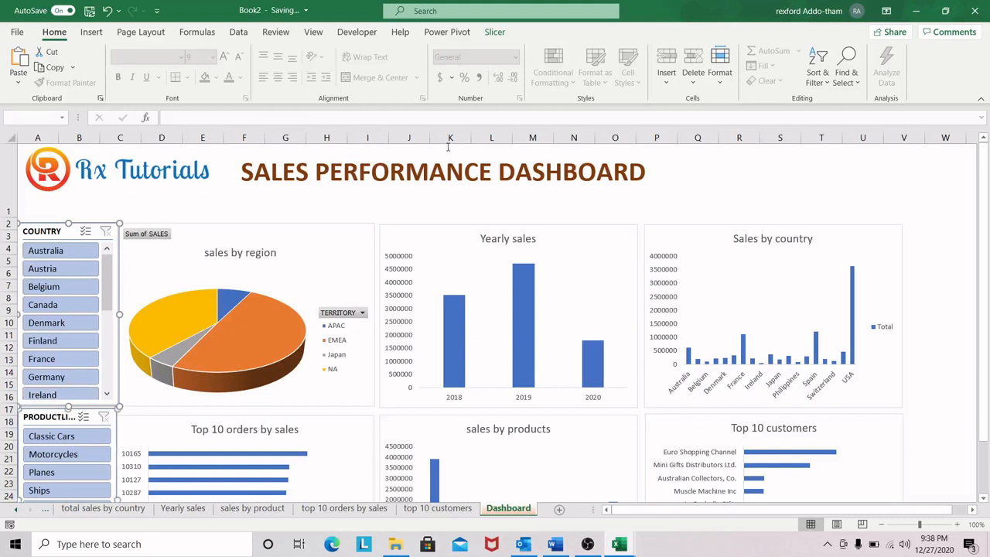
left_click(495, 31)
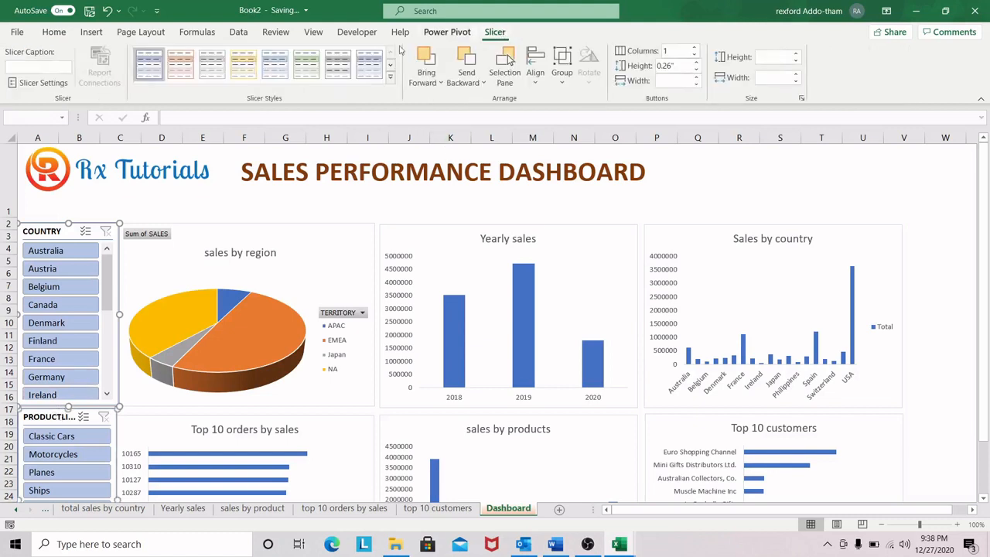
left_click(390, 76)
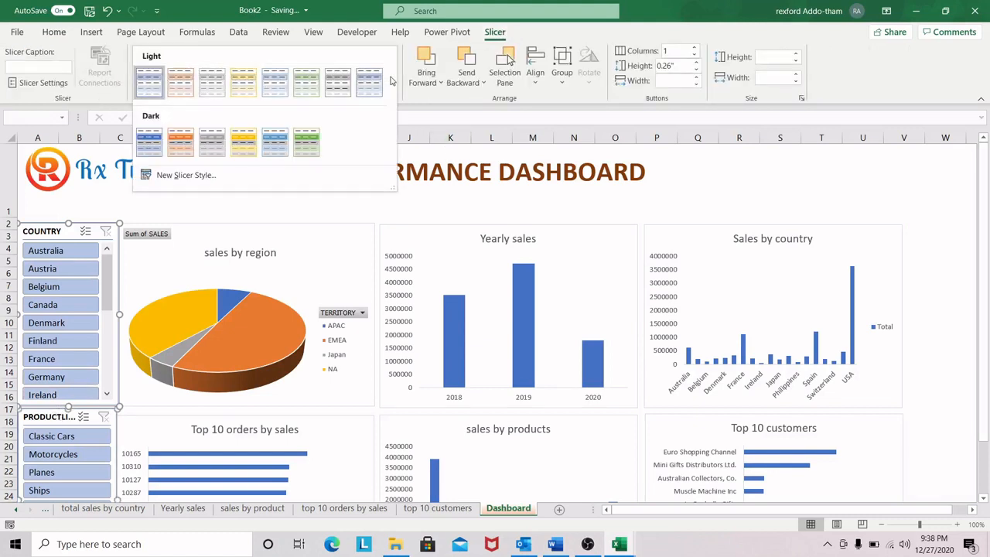
left_click(152, 142)
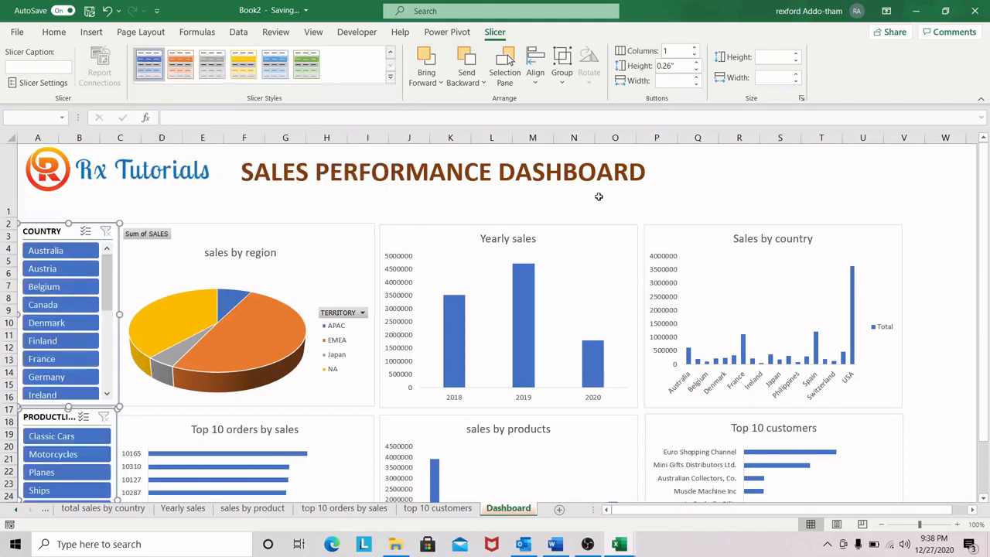
left_click(525, 202)
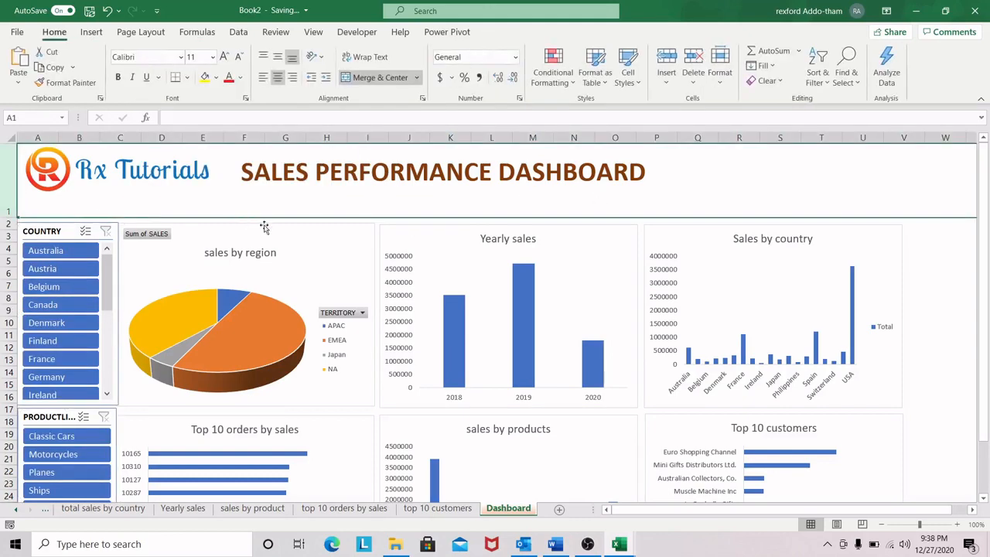
left_click(962, 287)
scroll(839, 318, "down", 3)
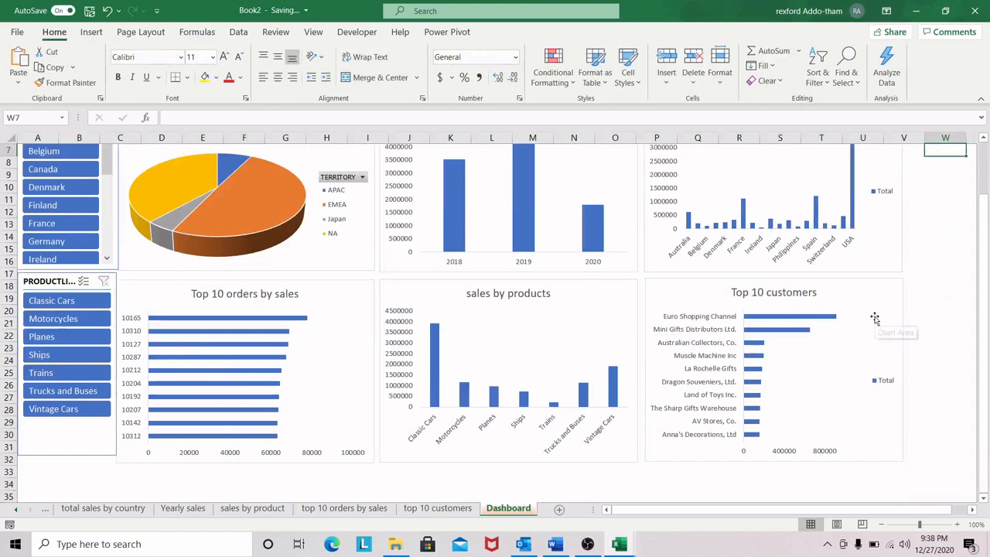
scroll(872, 317, "up", 3)
Step: Hide all field buttons on the sales by region pie chart
left_click(49, 236)
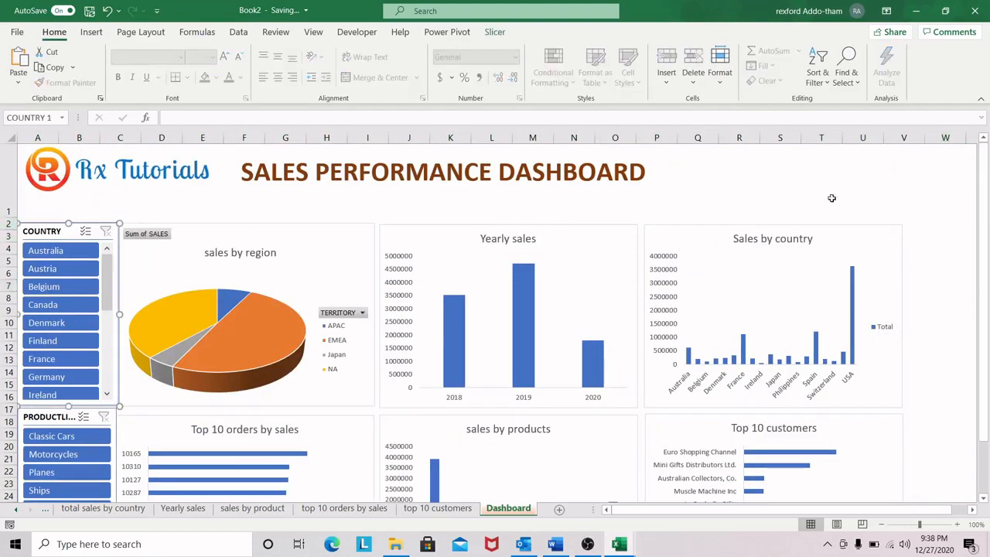
right_click(151, 234)
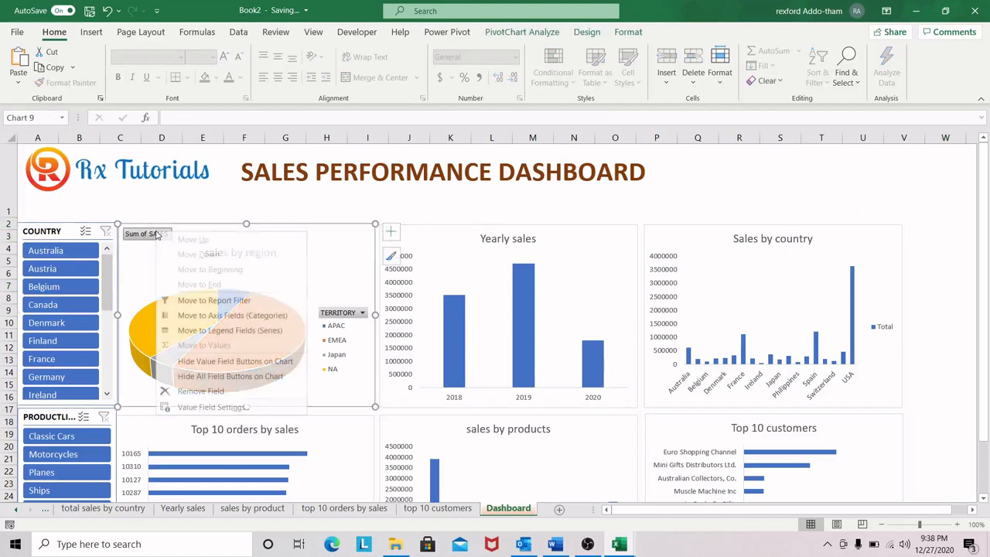
left_click(232, 375)
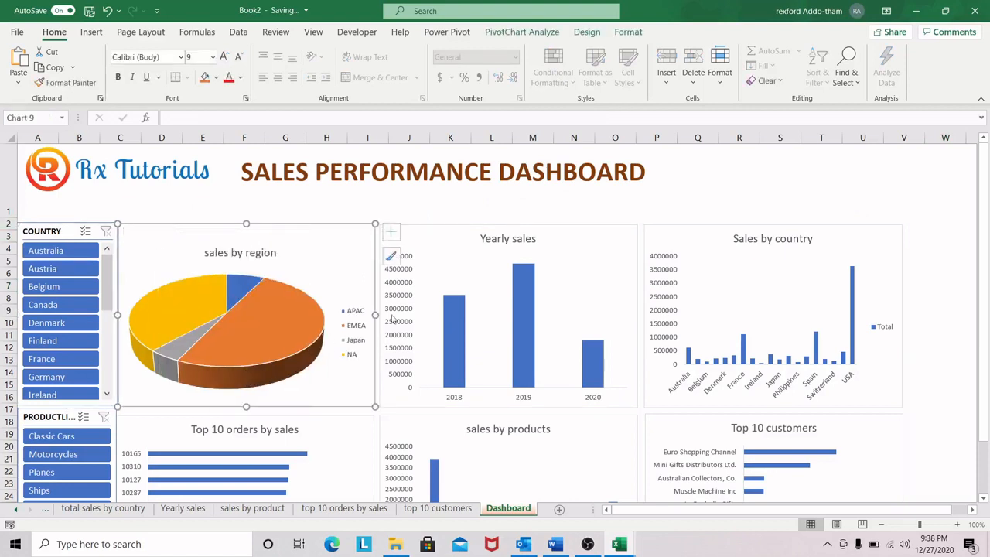
left_click(929, 249)
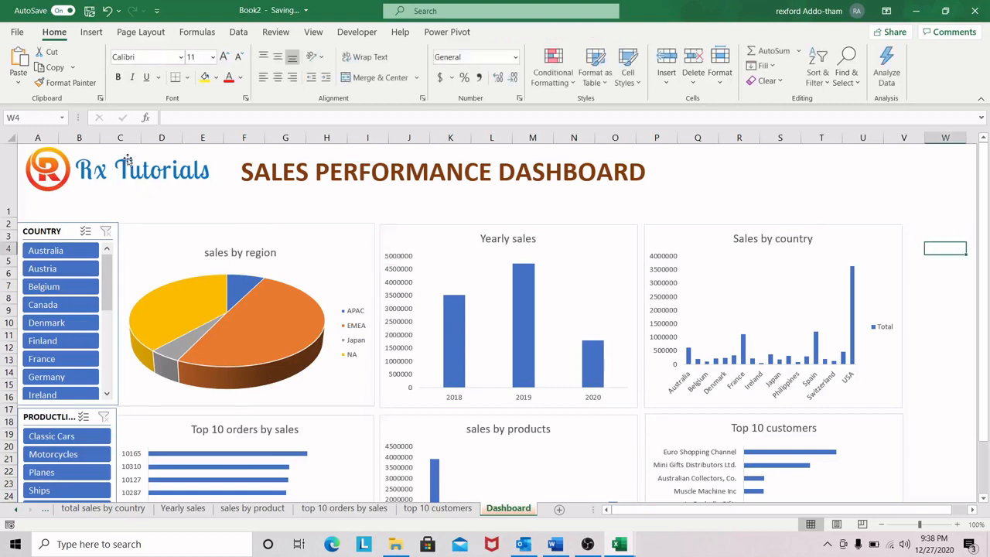
Step: Draw a rounded rectangle about 15.03" wide and 1.12" high over the title banner in row 1, spanning columns A to W
left_click(104, 161)
left_click(764, 170)
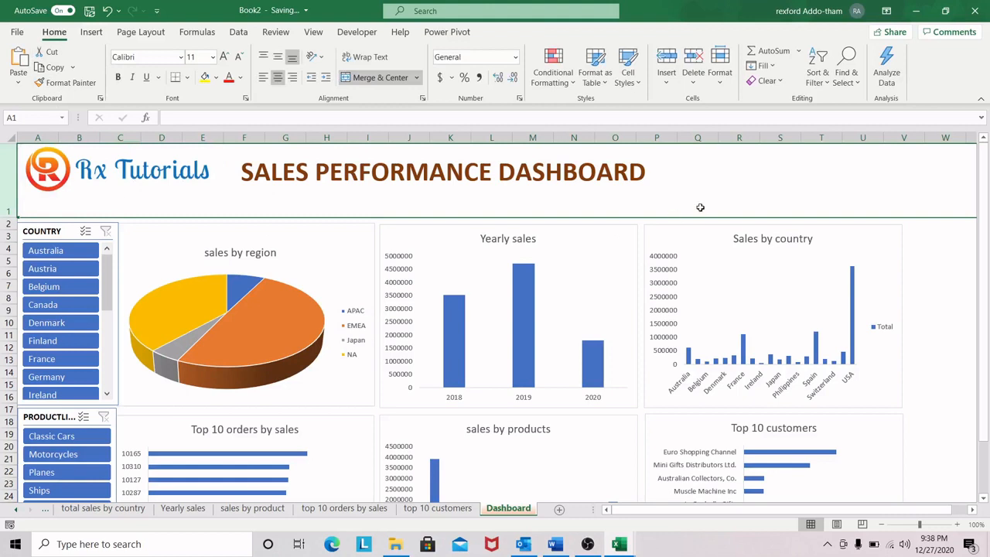
left_click(91, 32)
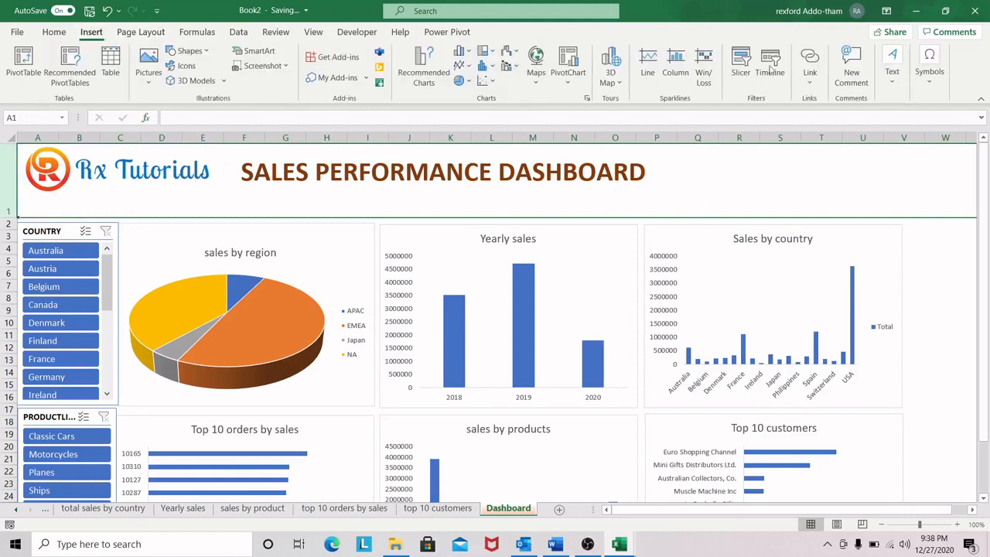
left_click(892, 73)
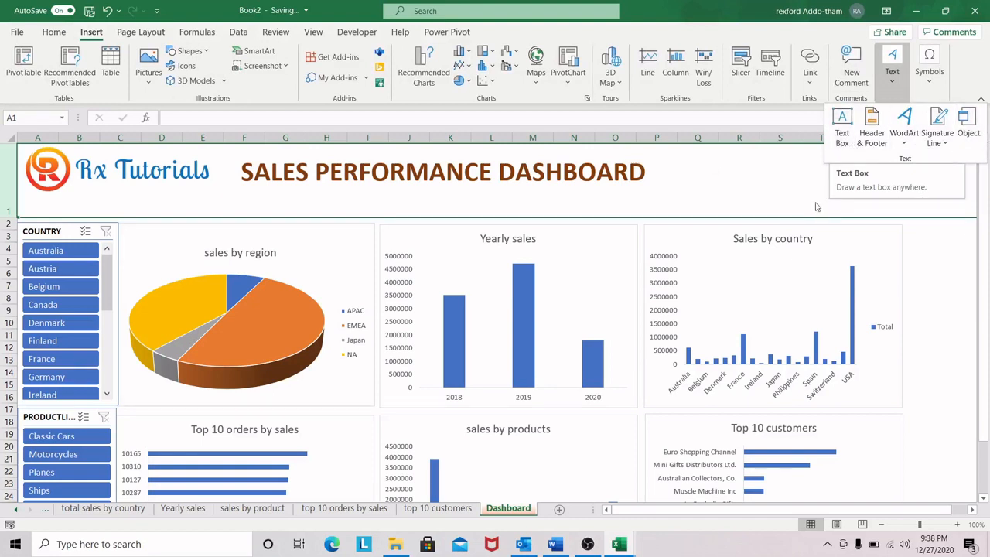
left_click(745, 179)
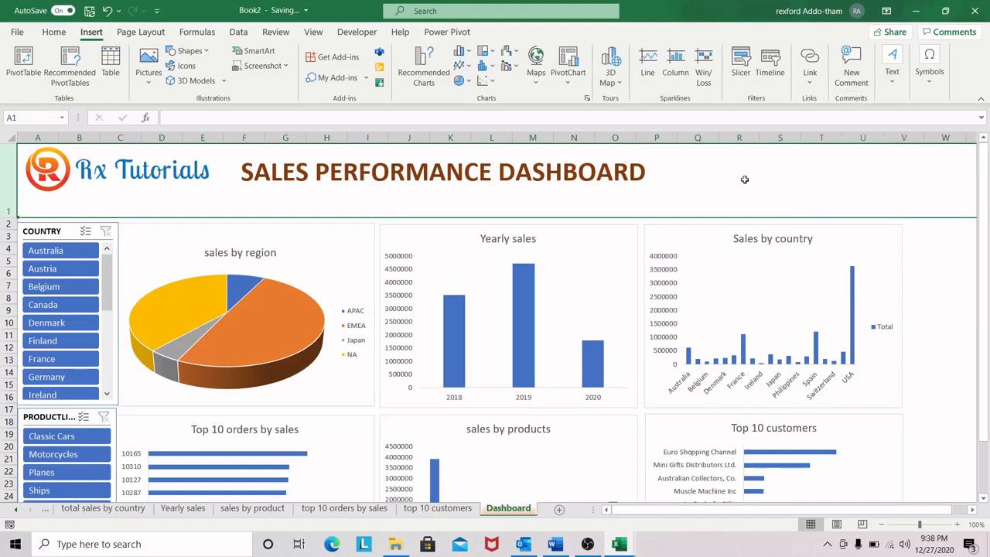
left_click(205, 55)
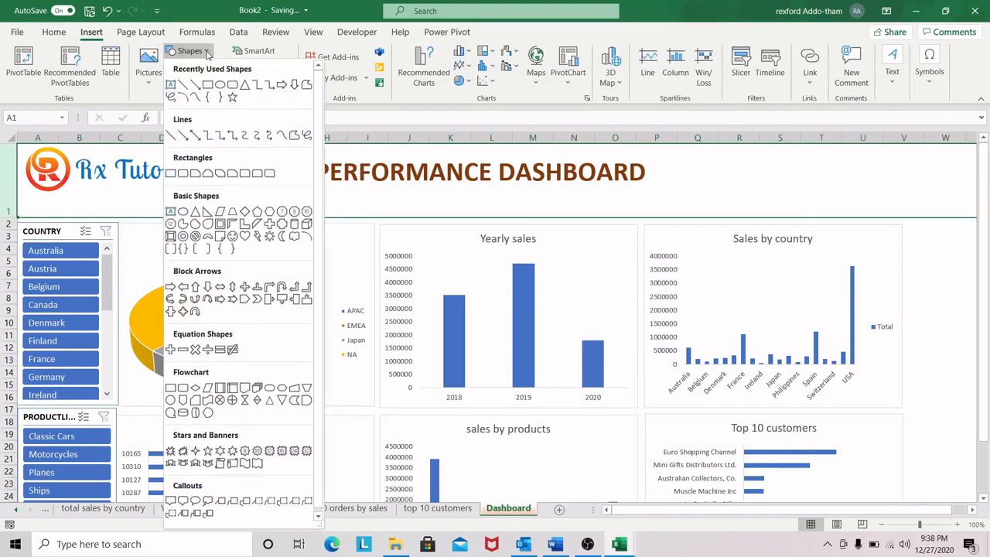
left_click(233, 85)
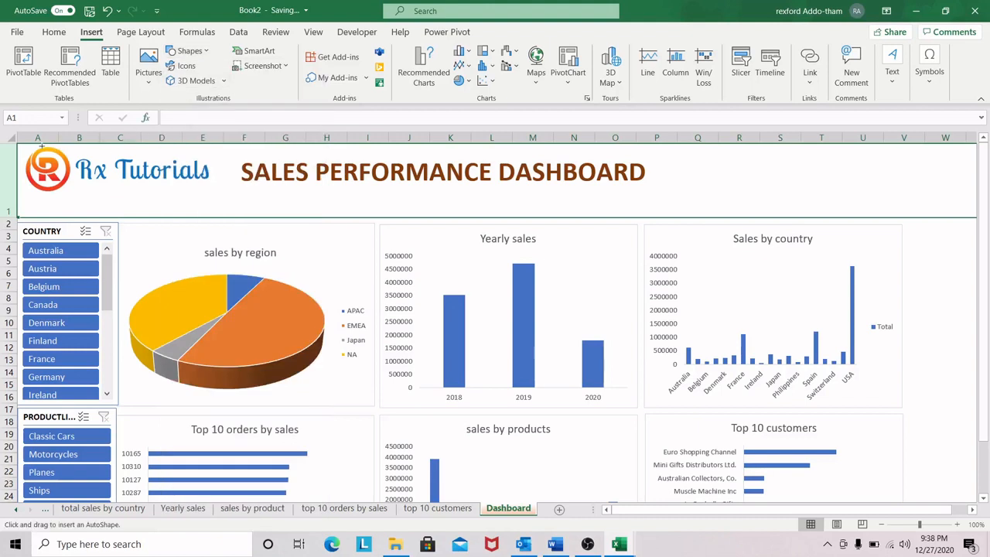
left_click_drag(31, 145, 961, 216)
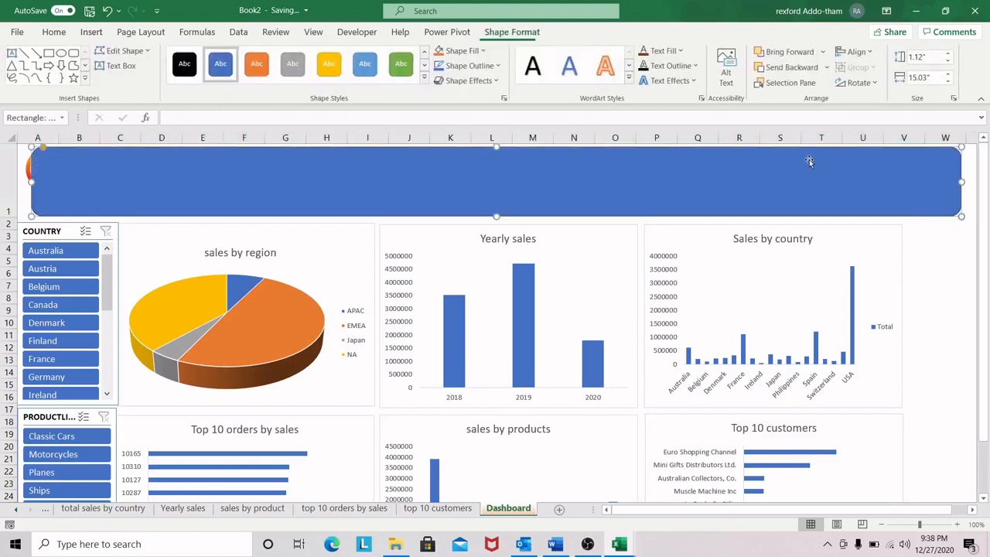
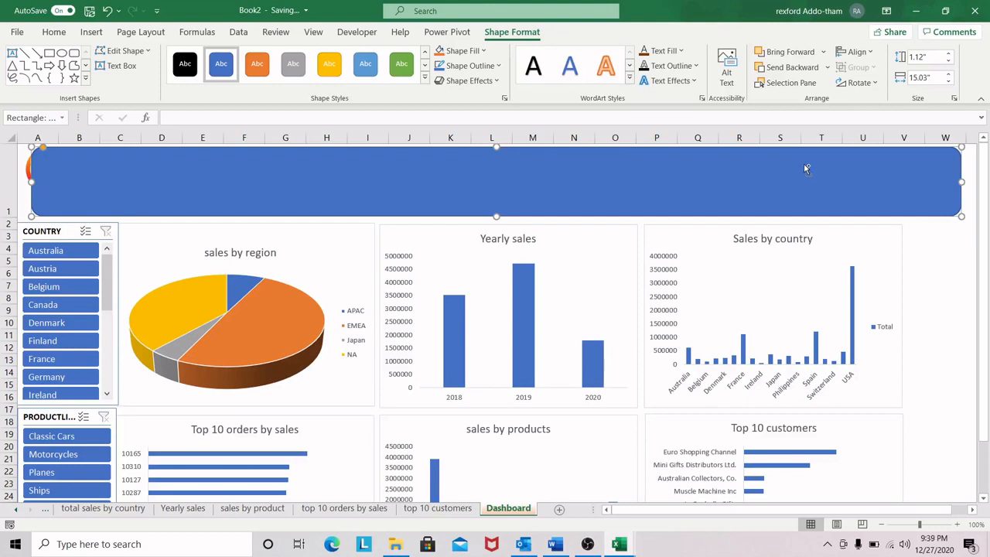
Step: Remove the fill from the rounded rectangle over the title banner
double_click(806, 168)
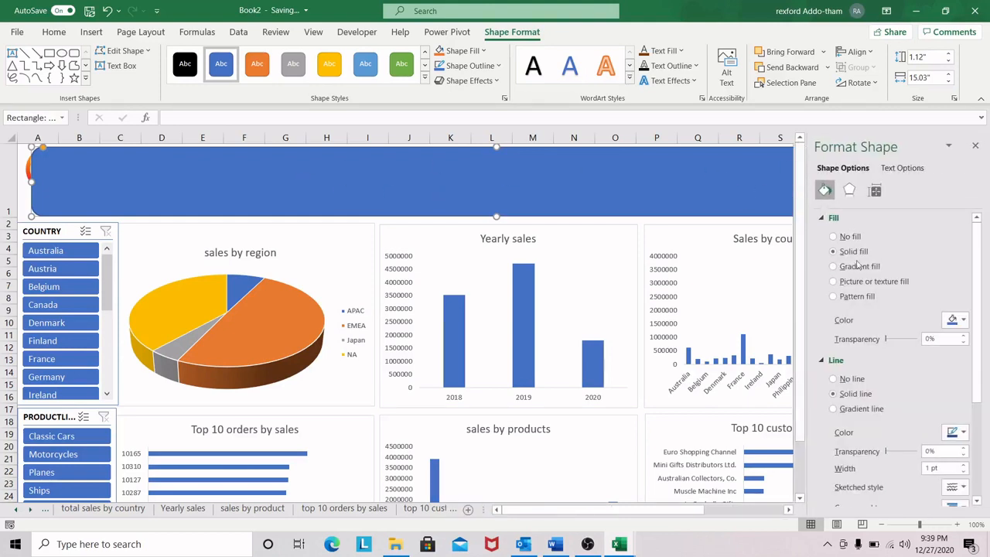
left_click(834, 238)
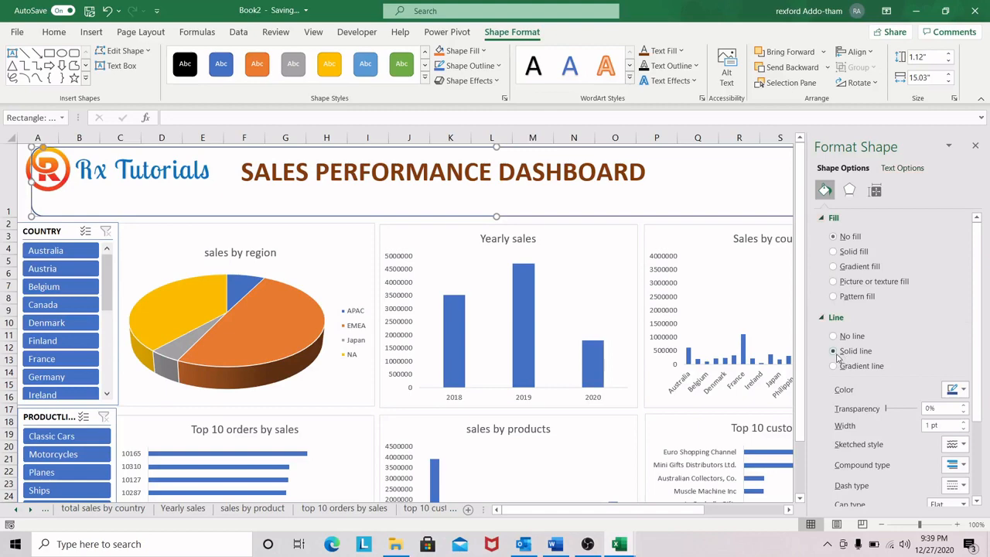
left_click(975, 145)
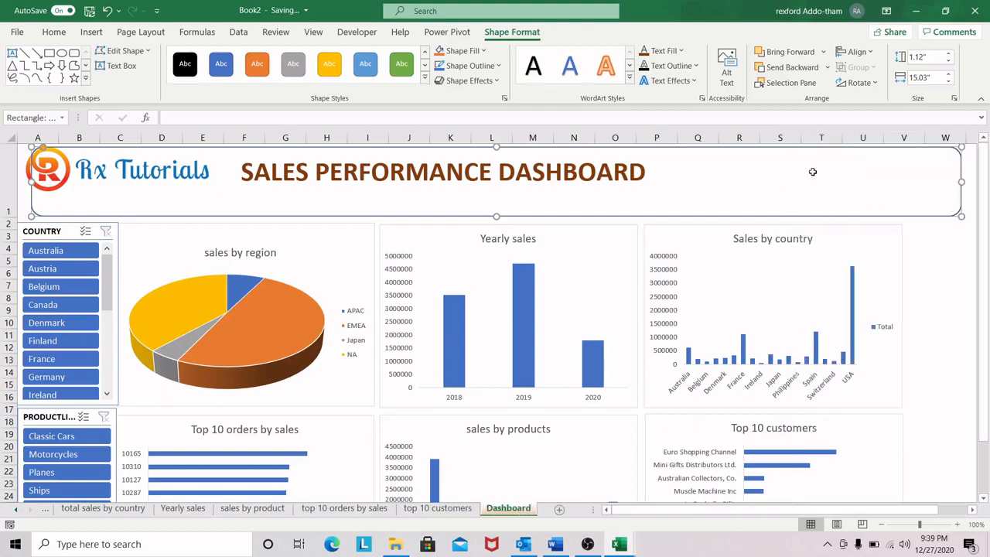
left_click(863, 154)
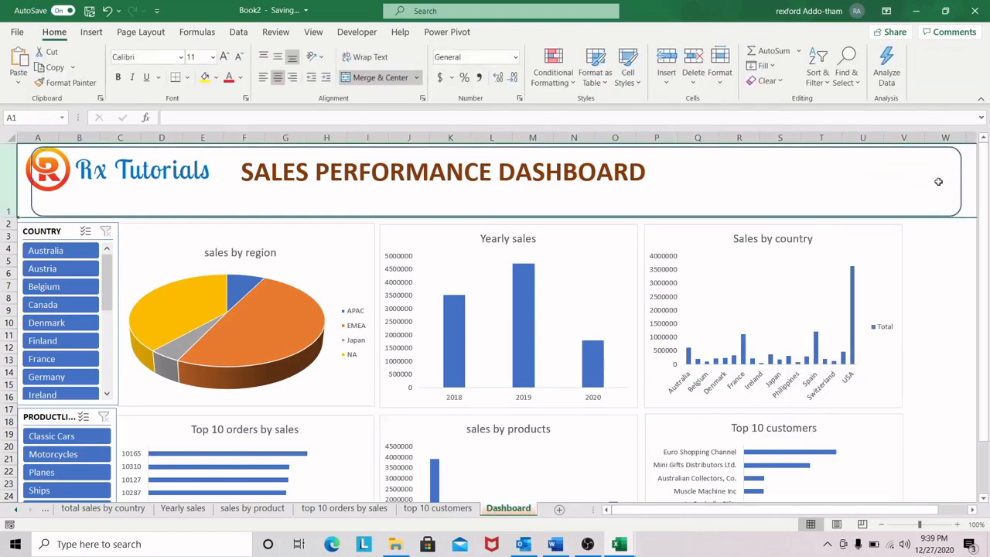
Step: Widen the banner's rounded rectangle on both sides to about 15.37" and send it to the back
left_click(919, 150)
left_click_drag(31, 181, 19, 181)
left_click_drag(962, 182, 970, 182)
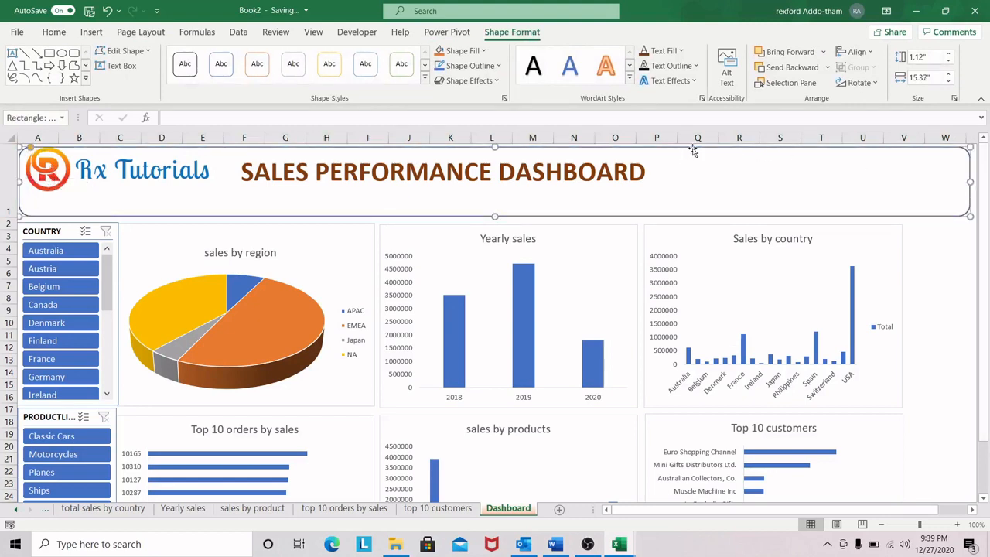
left_click(827, 67)
left_click(797, 103)
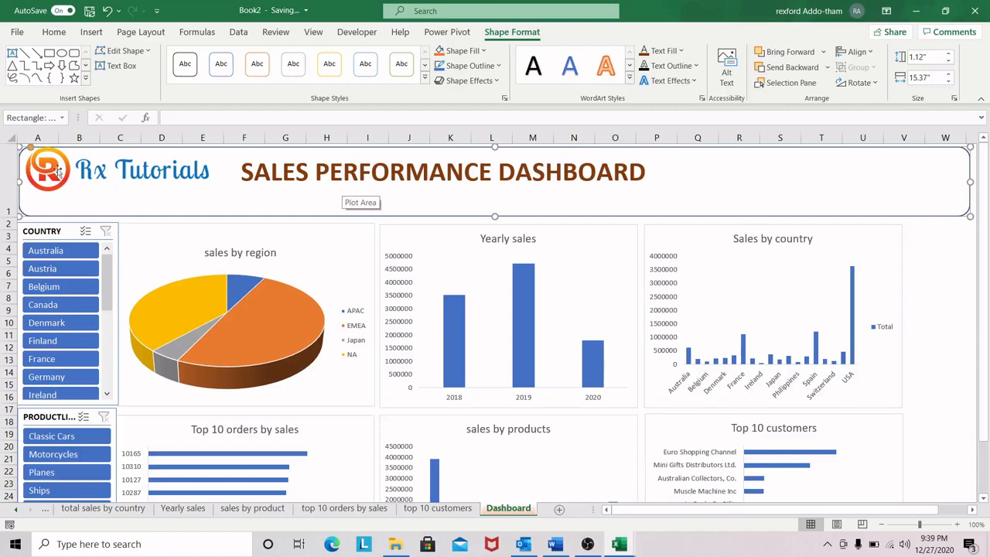
left_click(68, 192)
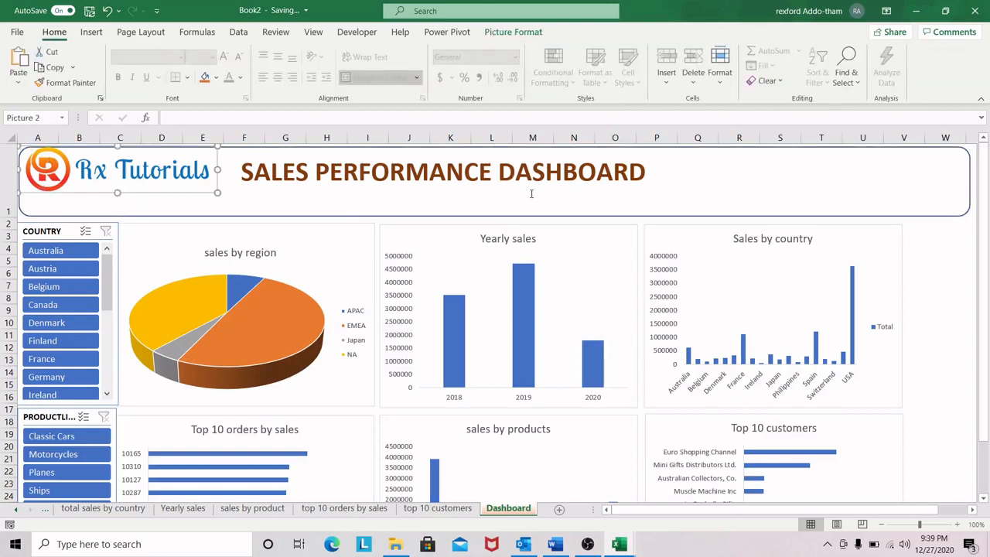
left_click(514, 216)
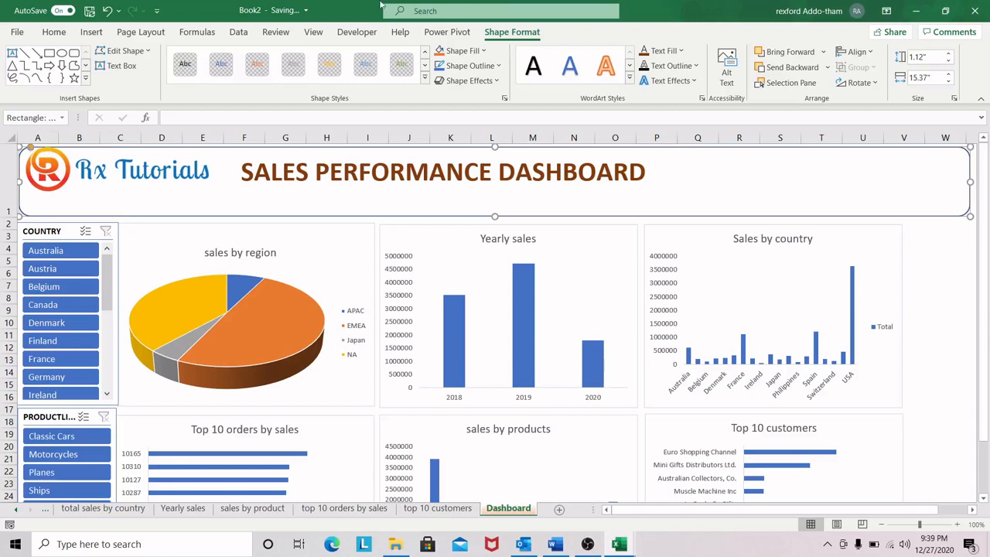
left_click(48, 52)
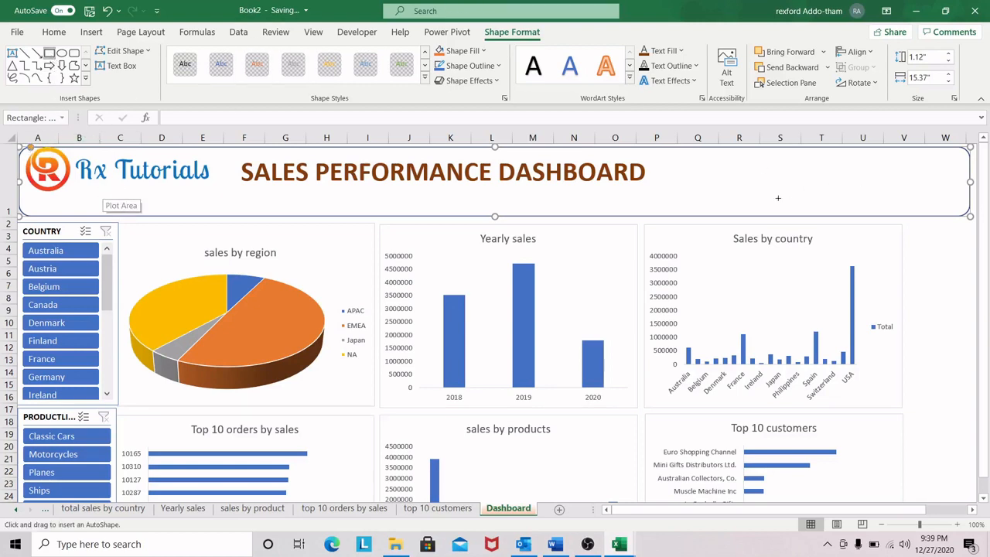
left_click(955, 237)
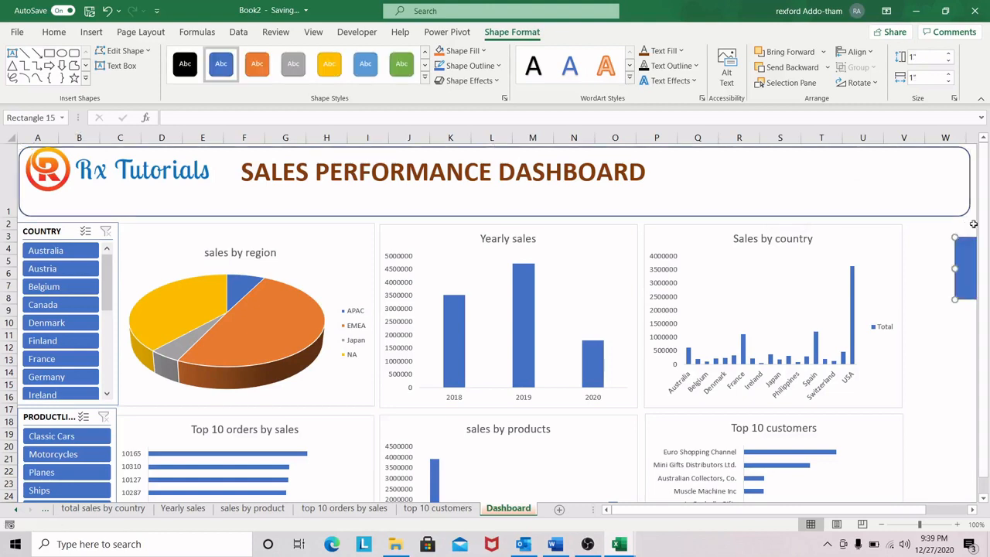
left_click_drag(968, 252, 780, 271)
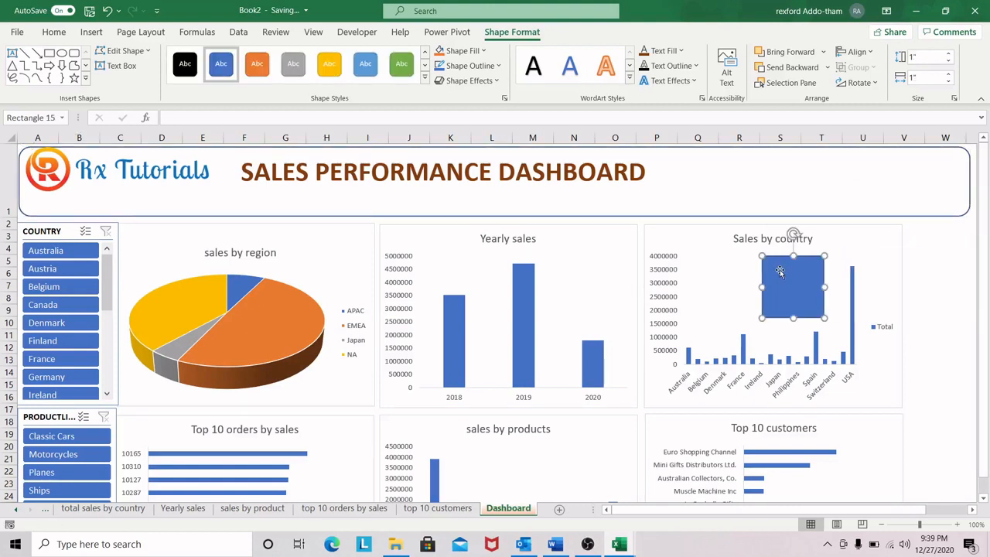
key("Delete")
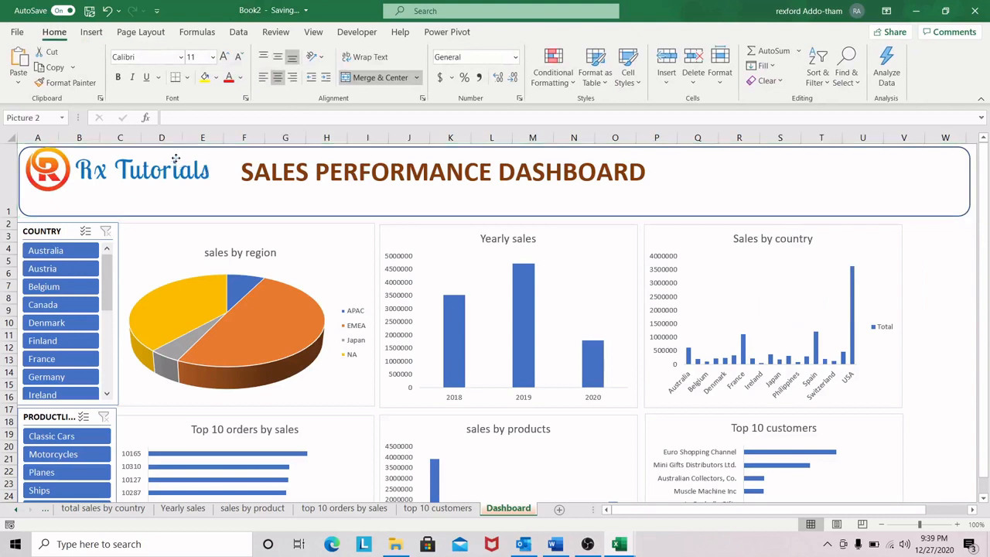
left_click(177, 158)
key("Escape")
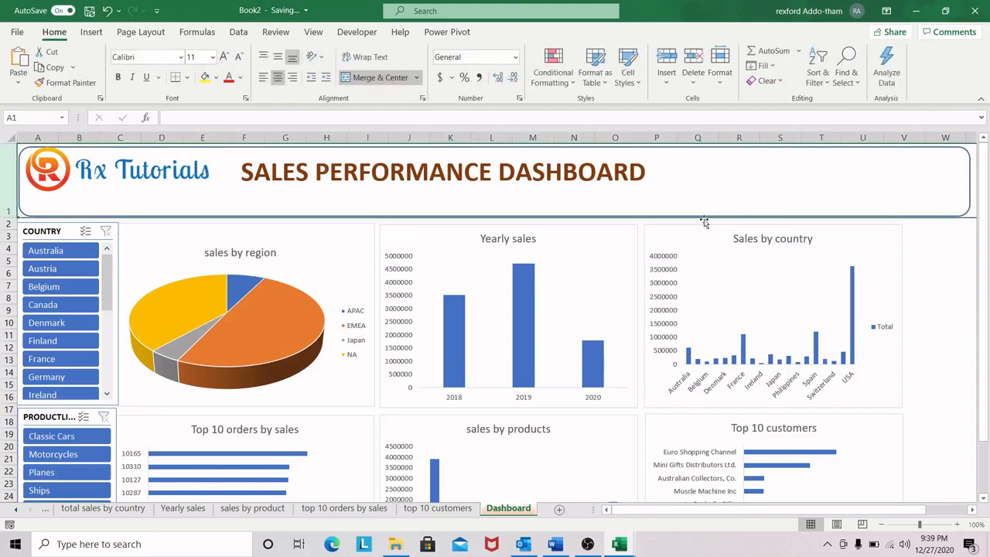
Step: Set the outline weight of the banner's rounded rectangle to 3 pt
left_click(966, 153)
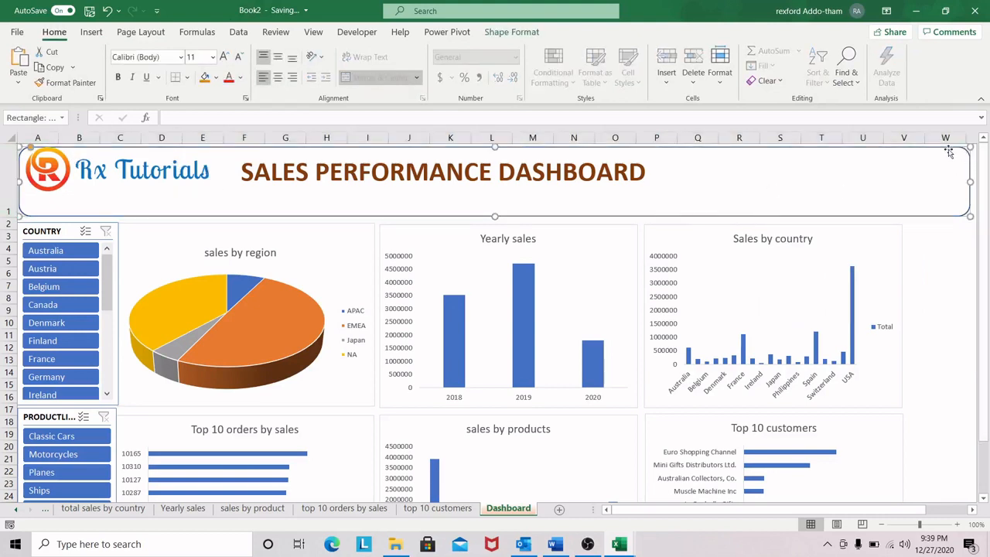
left_click(509, 32)
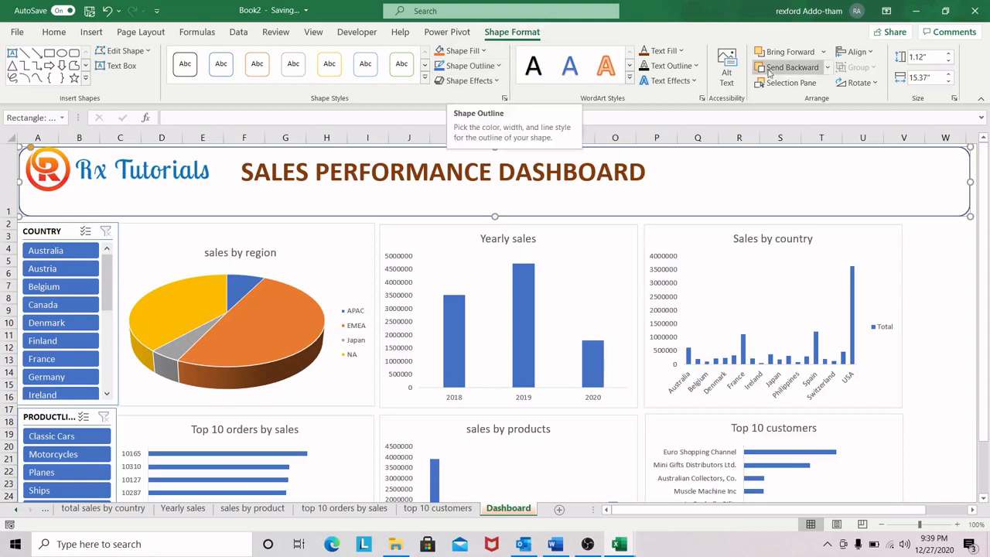
left_click(499, 67)
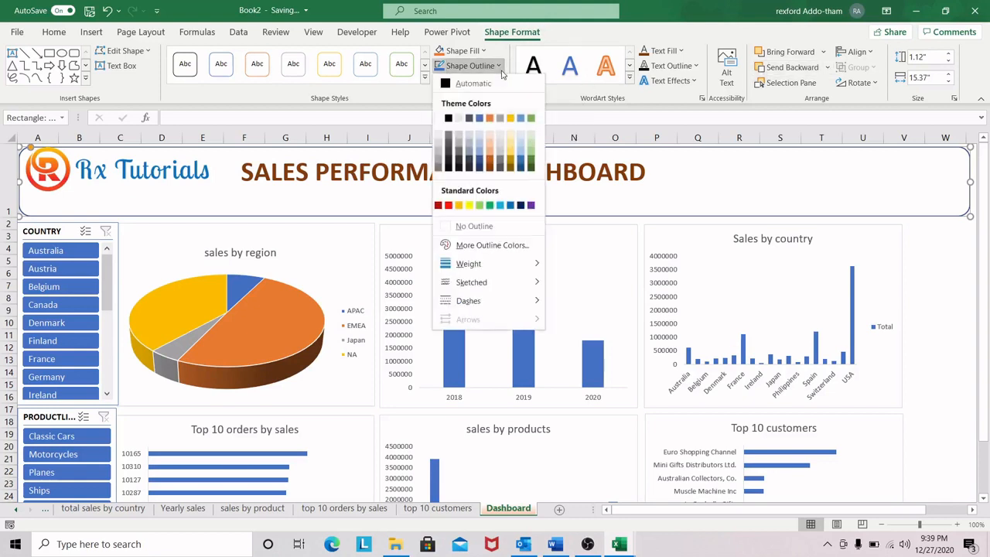
mouse_move(490, 267)
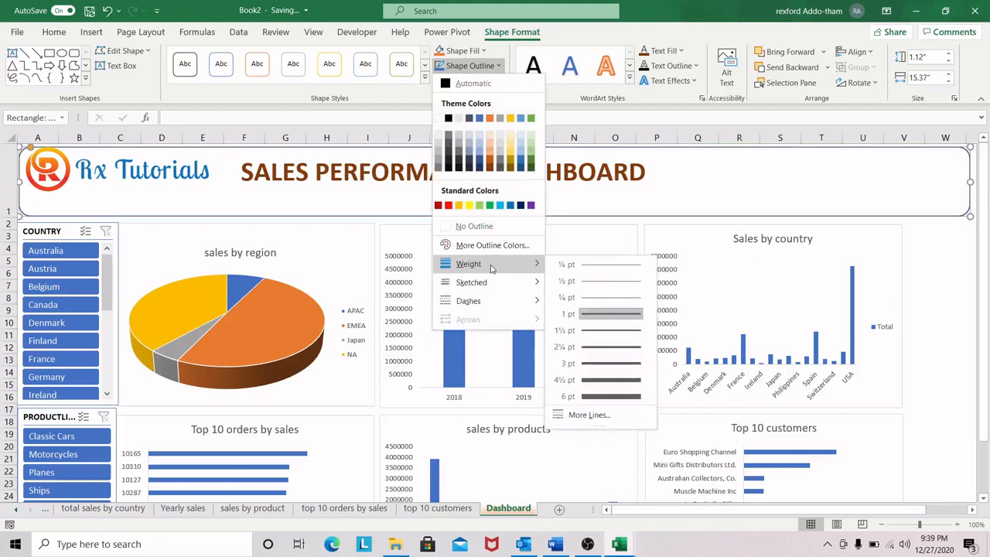
left_click(598, 364)
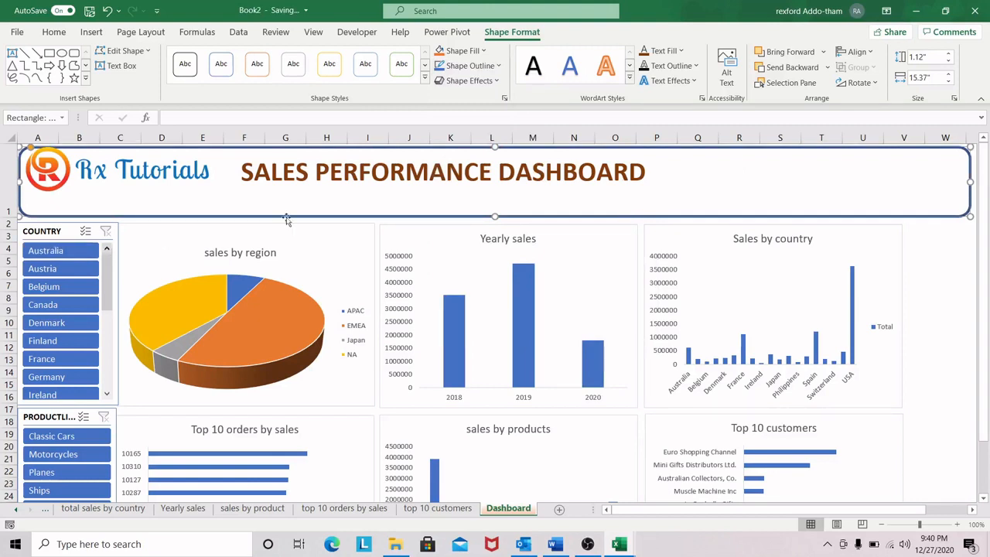
left_click(485, 51)
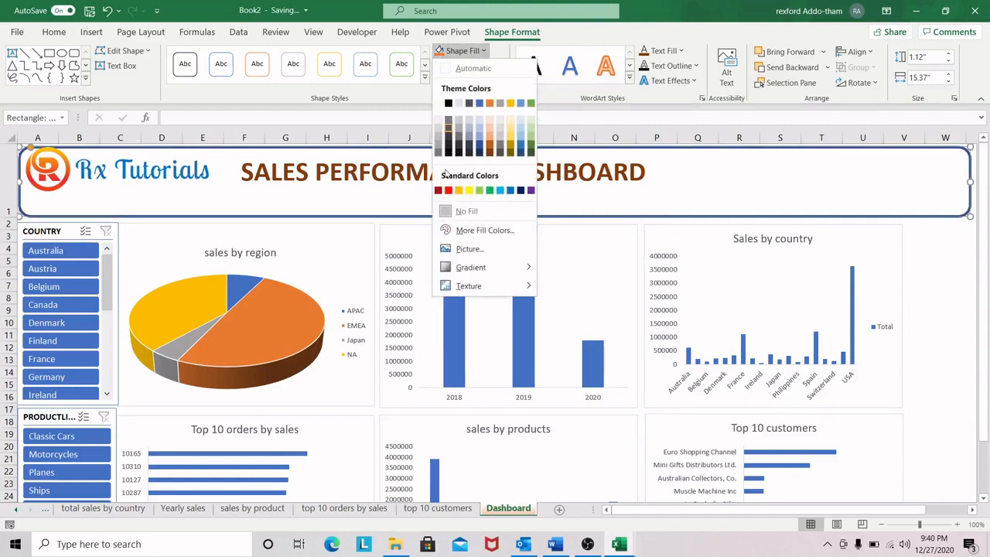
left_click(438, 190)
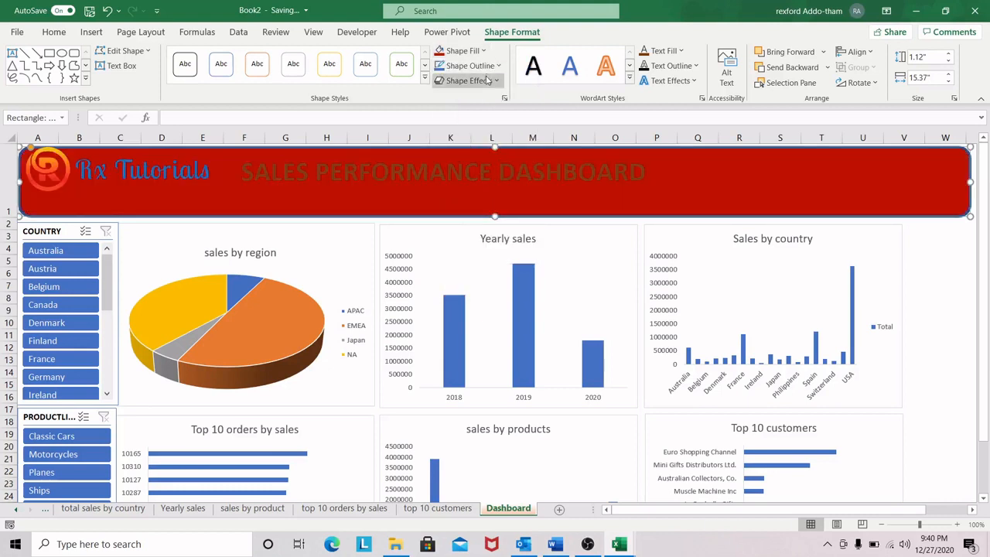
key("ctrl+z")
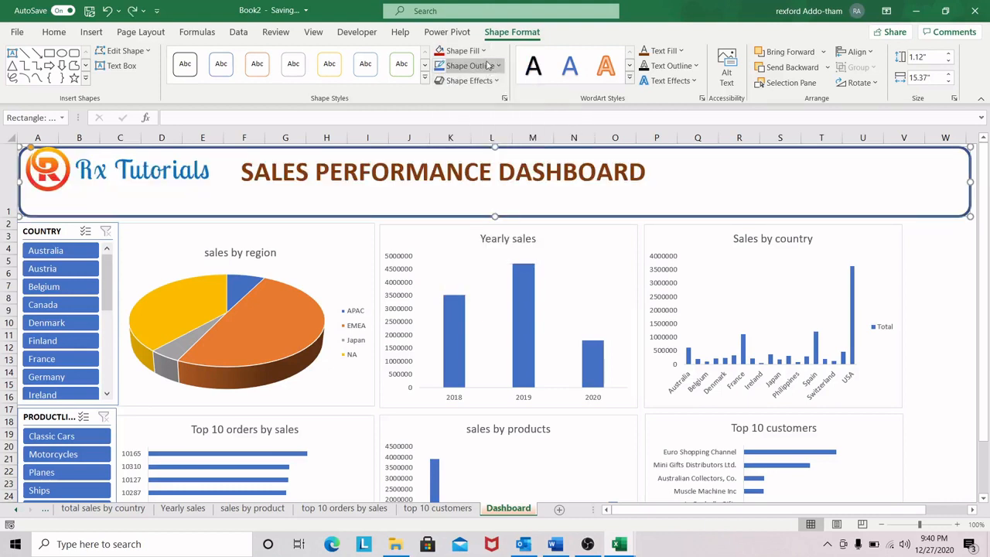
Step: Change the outline colour of the banner's rounded rectangle to standard dark red
left_click(502, 69)
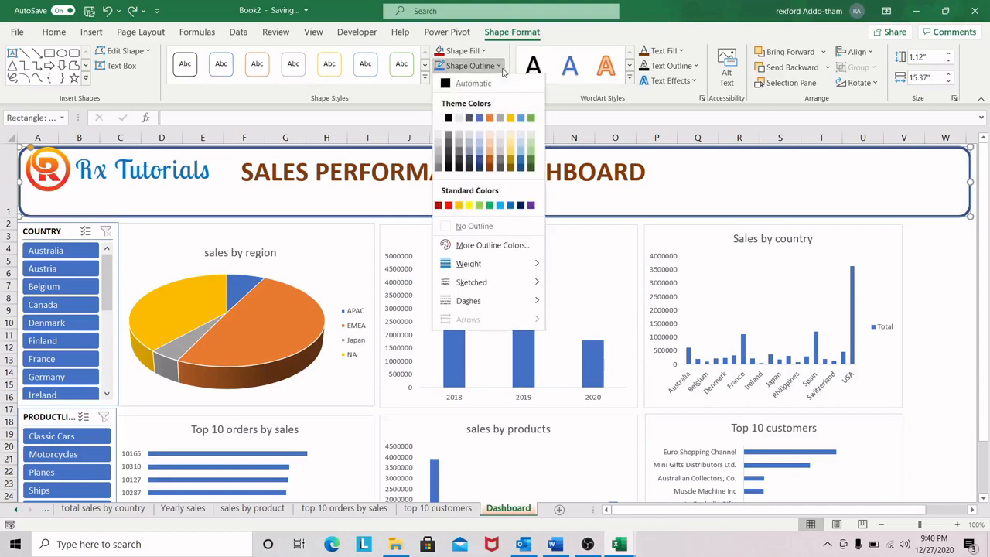
left_click(438, 205)
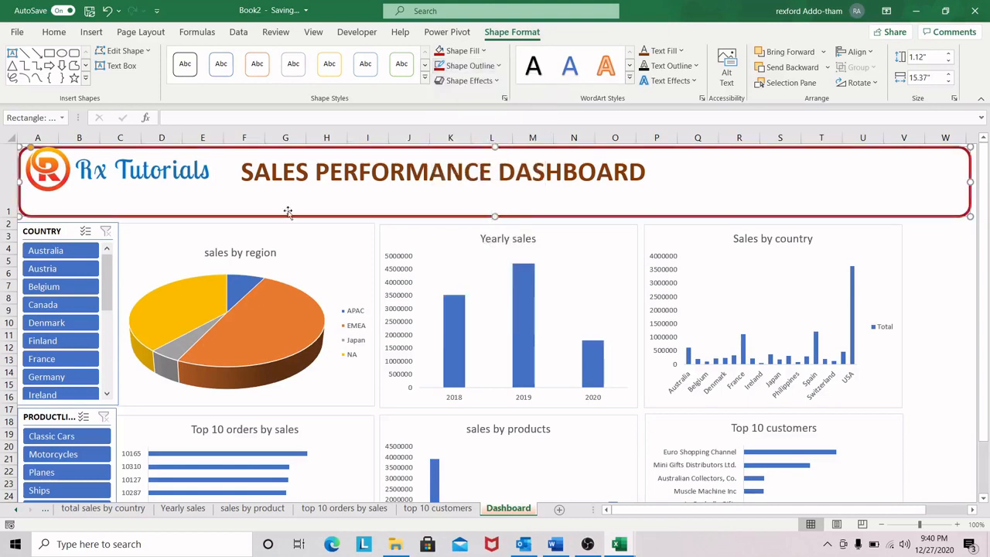
left_click(950, 259)
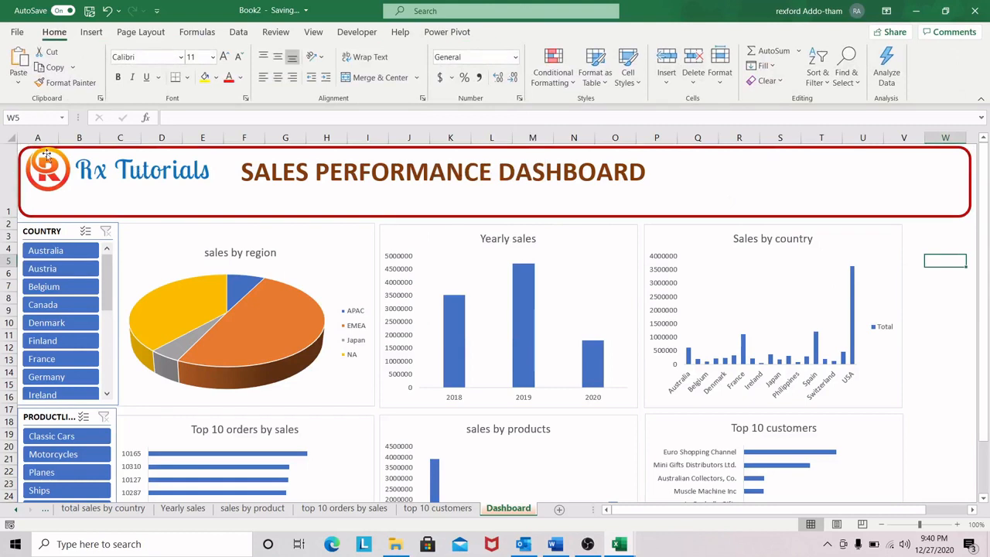
Step: Narrow the banner's rounded rectangle so its right edge lines up with the Sales by country chart
left_click(625, 152)
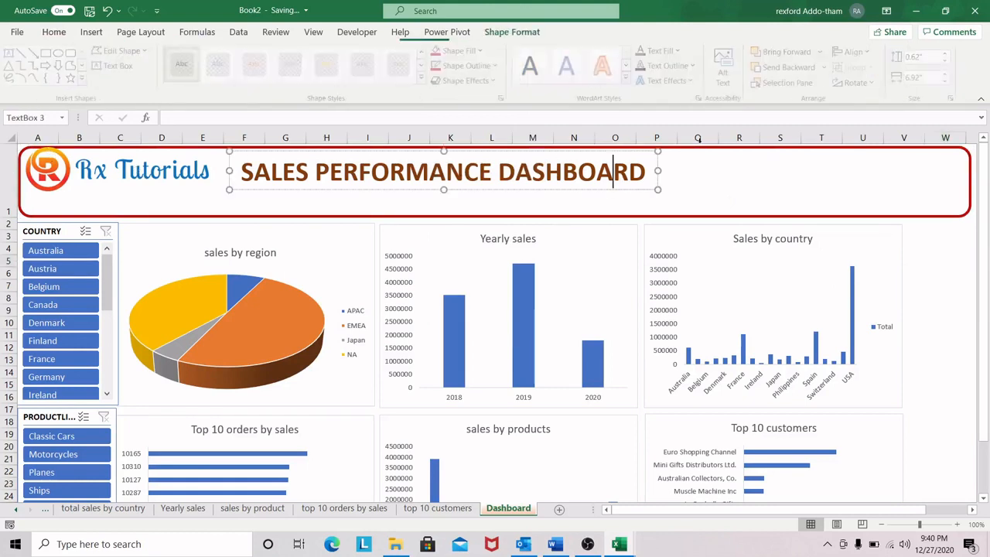
left_click(961, 149)
left_click_drag(970, 181, 902, 203)
left_click(974, 285)
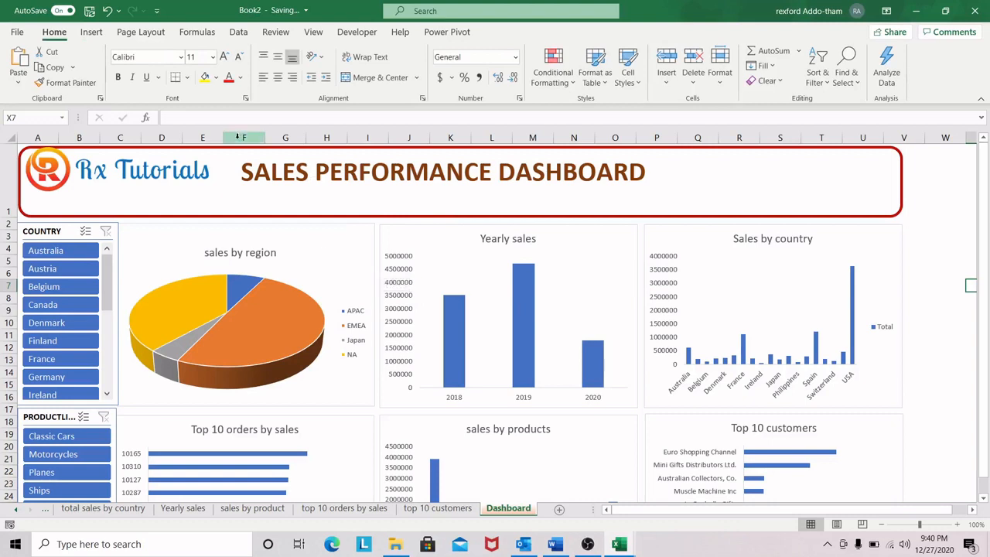
Step: Shrink the Rx Tutorials logo slightly from its left side and shift it down inside the banner outline
left_click(51, 153)
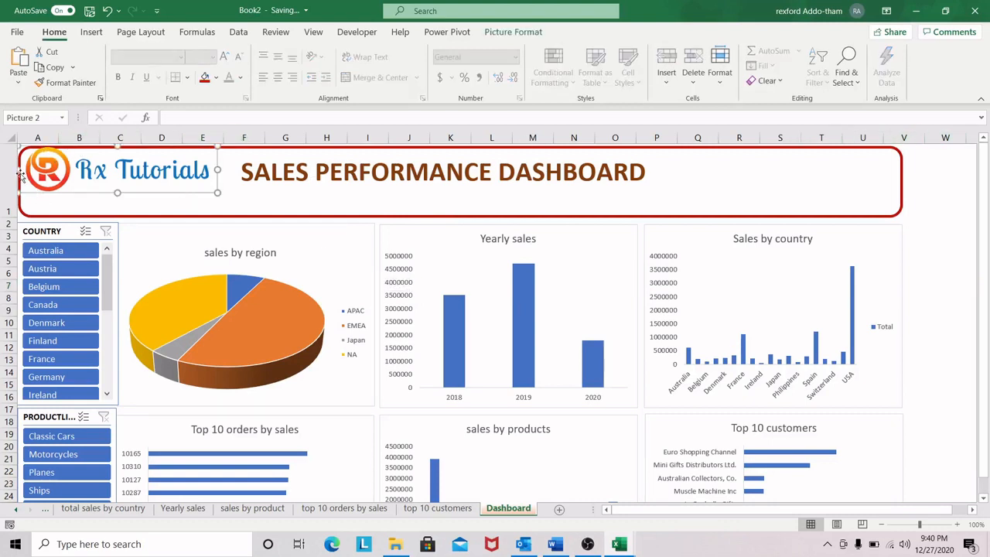
left_click_drag(19, 169, 24, 168)
left_click_drag(112, 159, 113, 164)
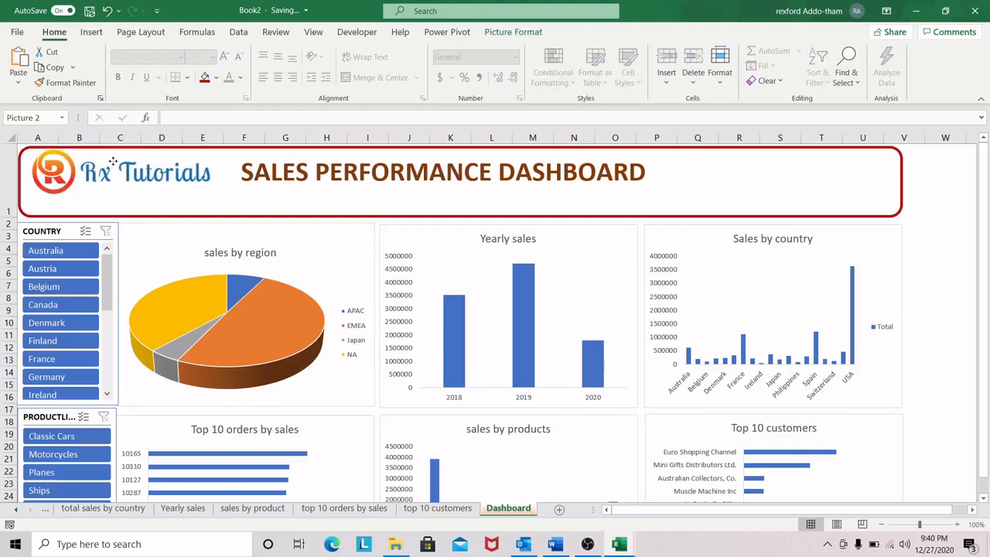
left_click(379, 206)
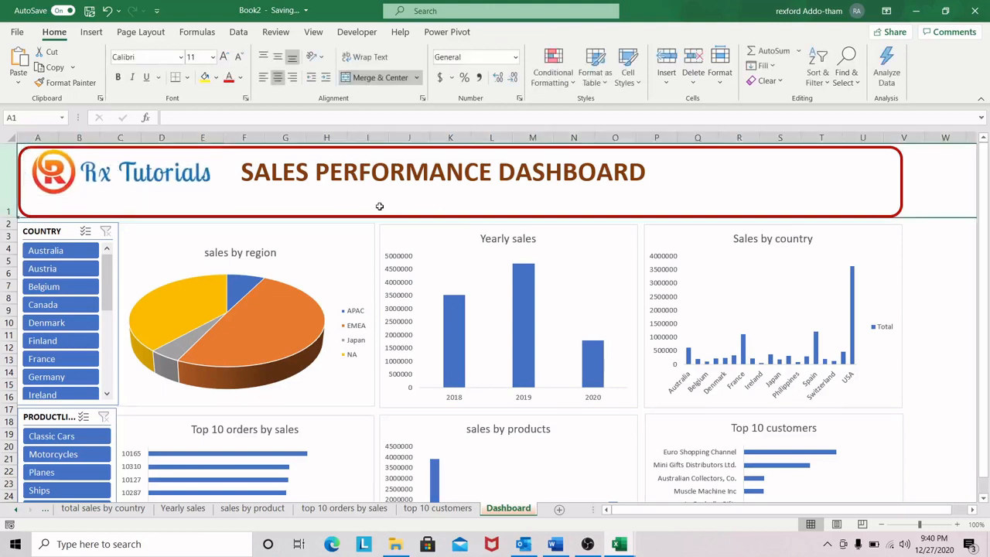
left_click(945, 285)
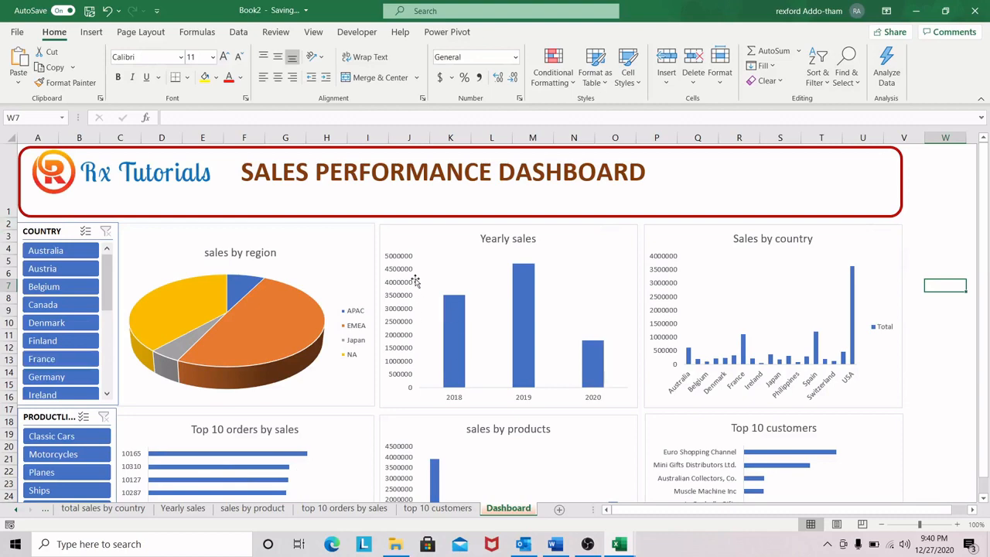
Step: Draw a rounded rectangle about 1.56" wide and 0.32" high in the banner beneath the start of the title
left_click(91, 33)
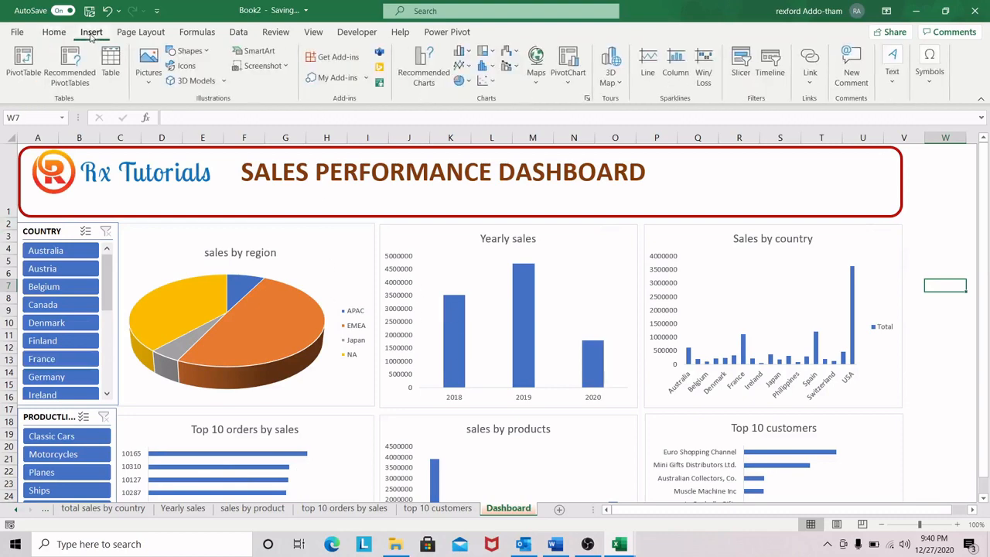
left_click(190, 51)
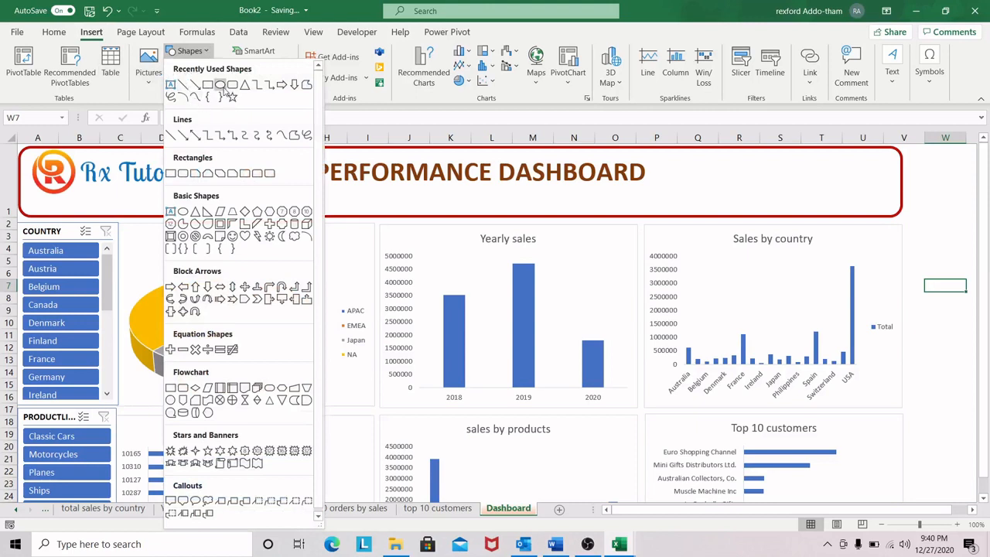
left_click(220, 84)
left_click_drag(149, 191, 273, 198)
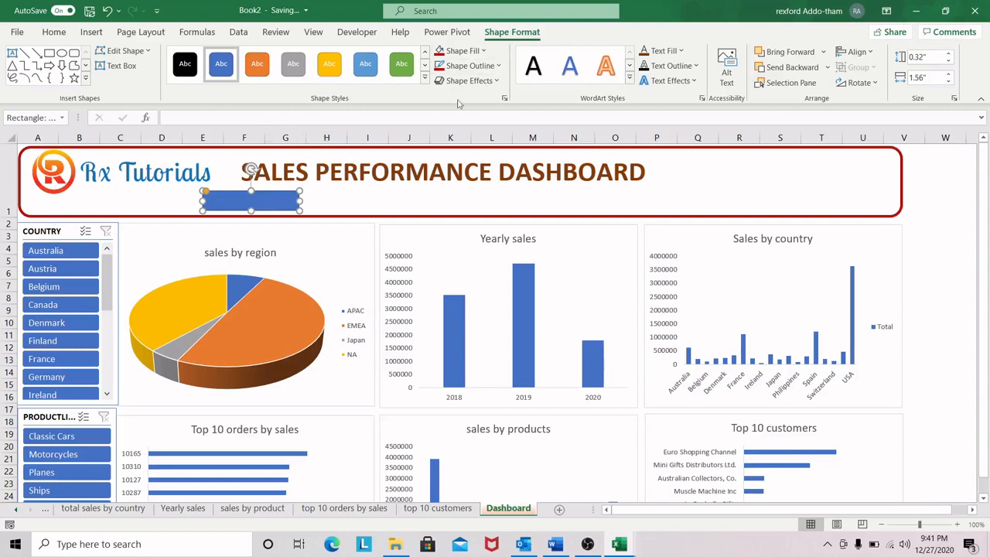
Step: Fill the small rounded rectangle beneath the title with standard purple and remove its outline
left_click(464, 50)
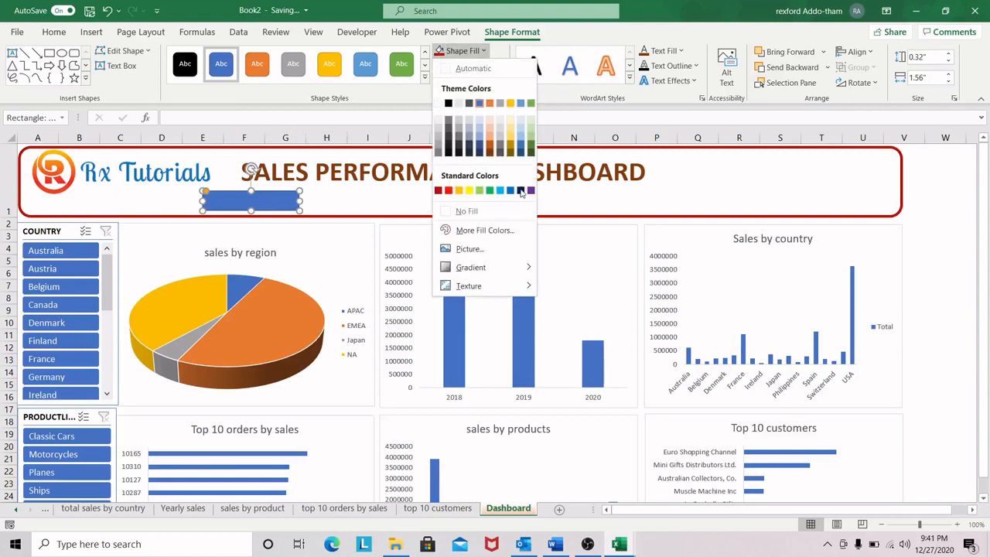
left_click(532, 192)
left_click_drag(299, 210, 303, 213)
double_click(290, 202)
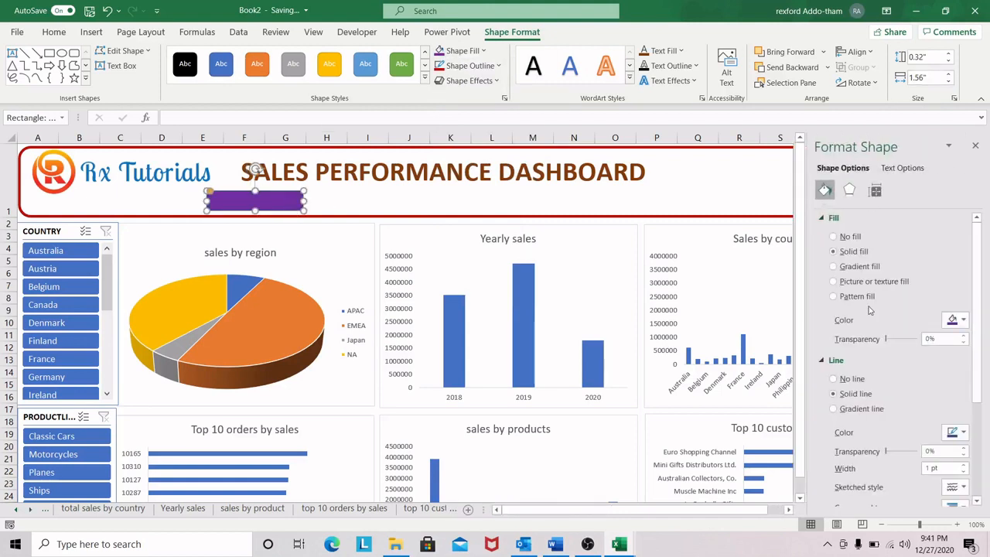
left_click(833, 378)
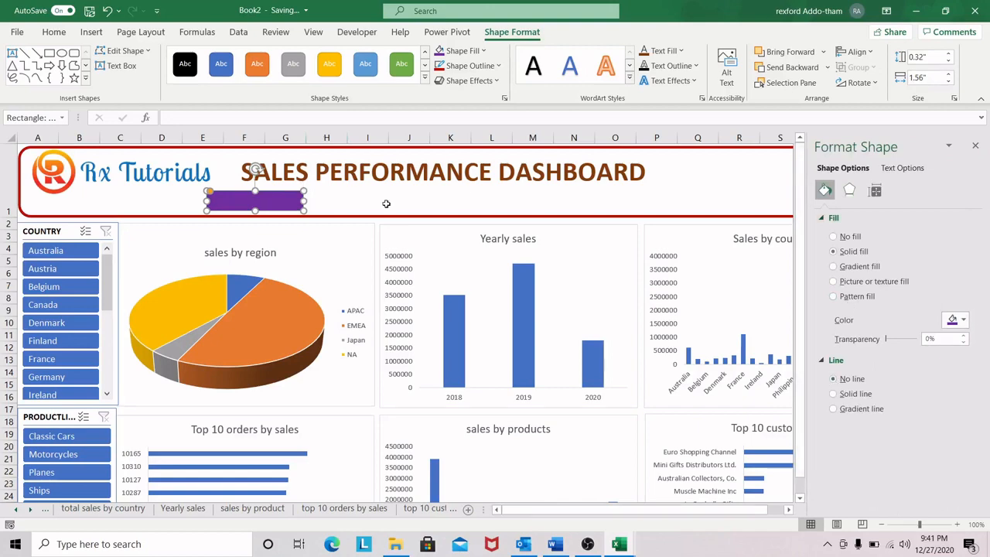
left_click(358, 200)
Step: Apply the Preset 5 shape effect to the purple rounded rectangle
left_click(291, 201)
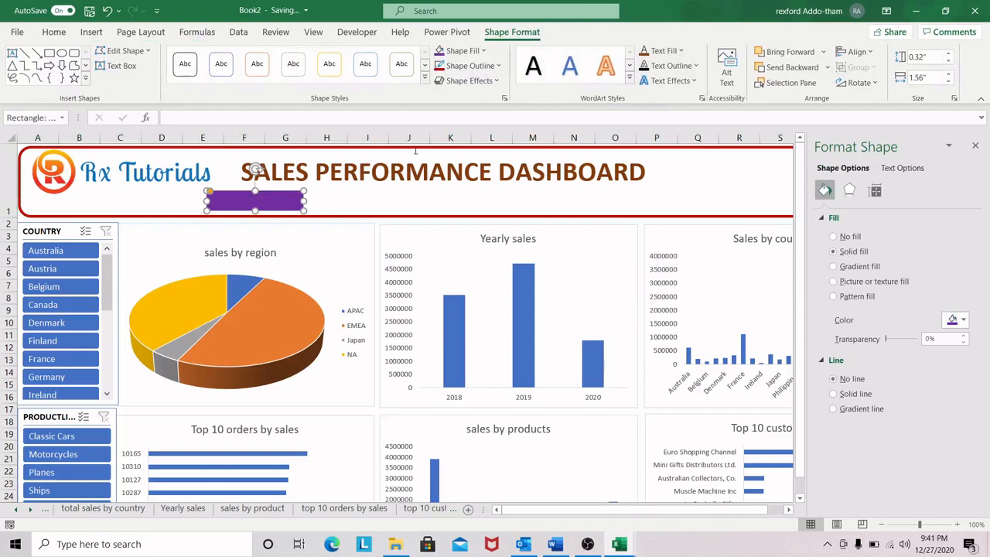
left_click(499, 82)
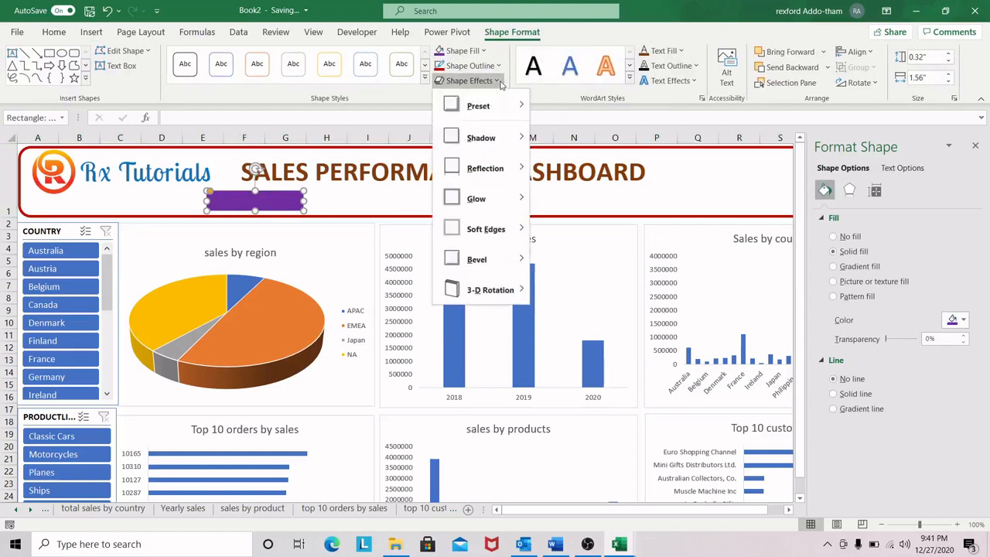
mouse_move(507, 114)
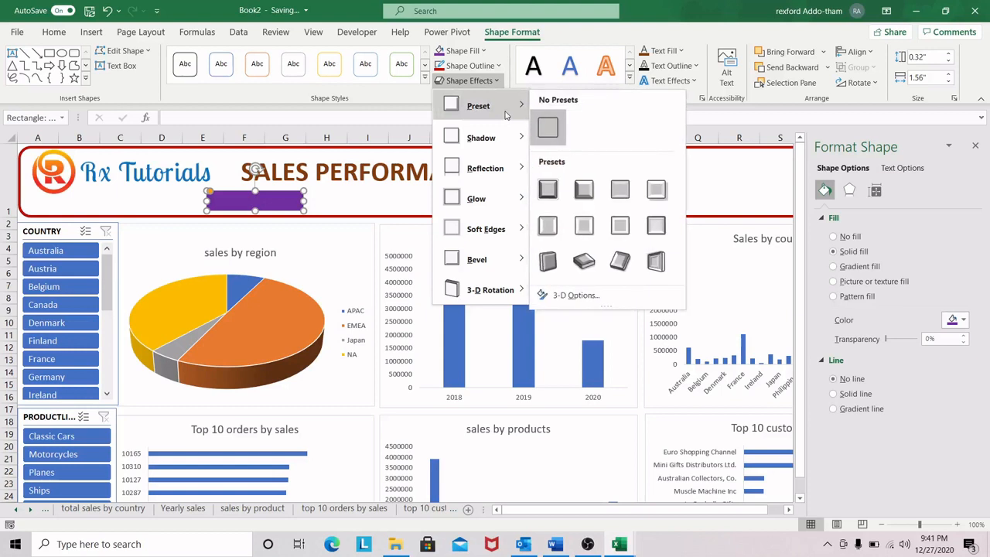
left_click(556, 228)
left_click(354, 204)
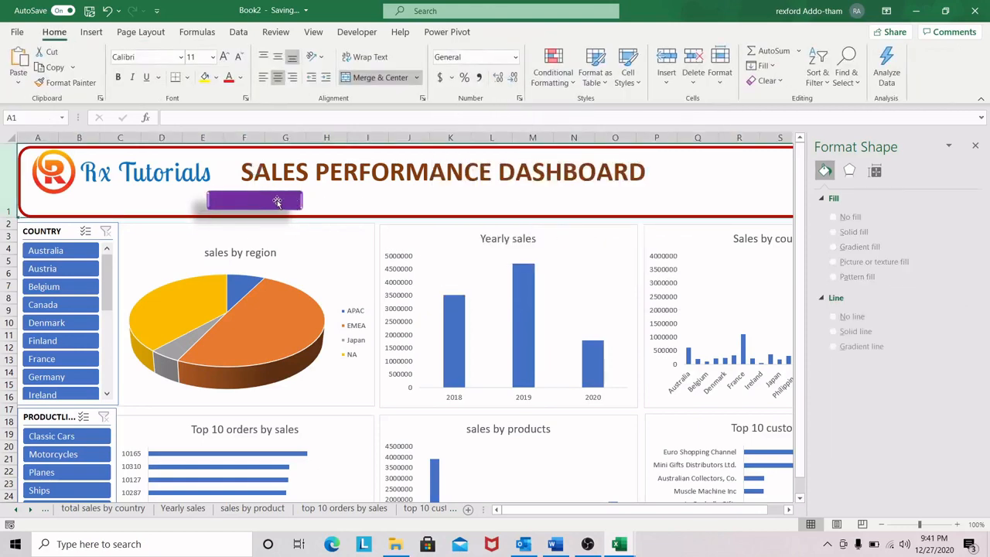
Step: Shift the purple rectangle slightly up and to the right beneath the start of the title
left_click_drag(276, 202, 275, 199)
left_click(364, 205)
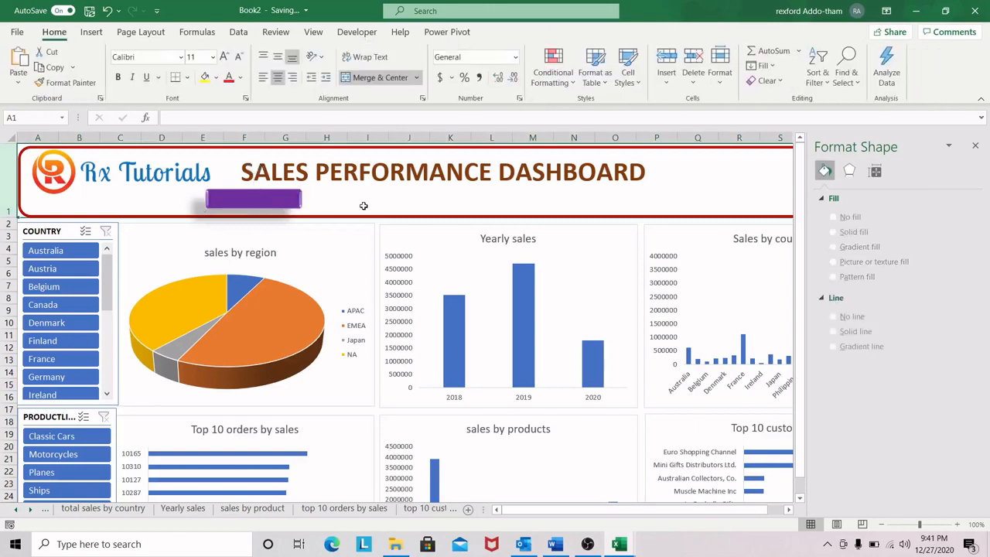
left_click_drag(290, 201, 299, 199)
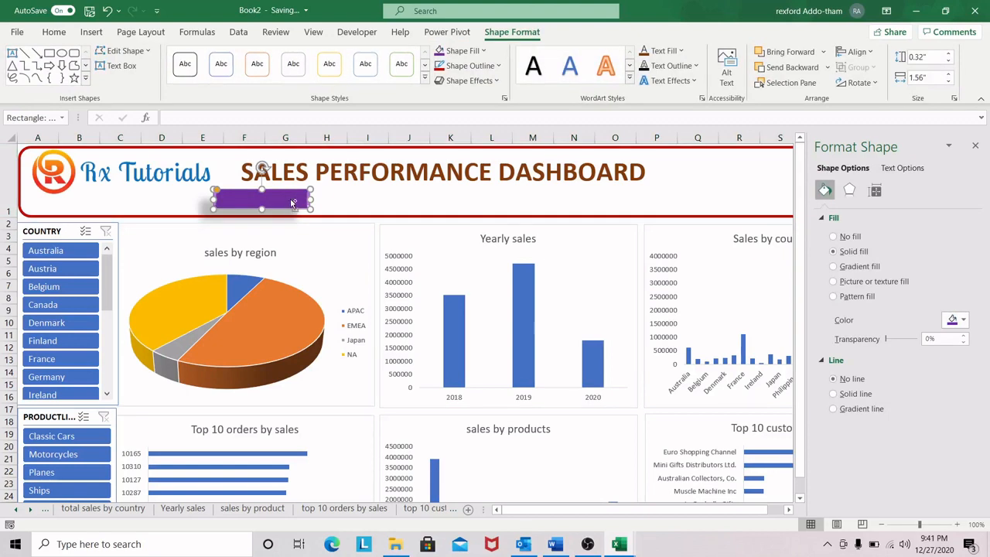
Step: Duplicate the purple rectangle four times and spread the copies in a row beneath the dashboard title
left_click_drag(292, 203, 397, 199)
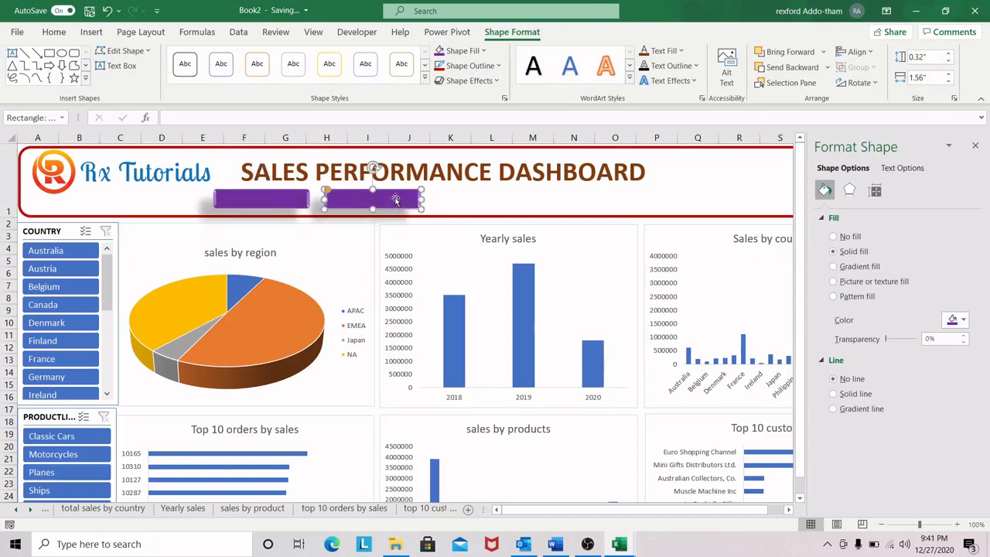
key("ctrl+d")
key("ctrl+d")
left_click_drag(404, 223, 478, 207)
left_click_drag(405, 213, 734, 200)
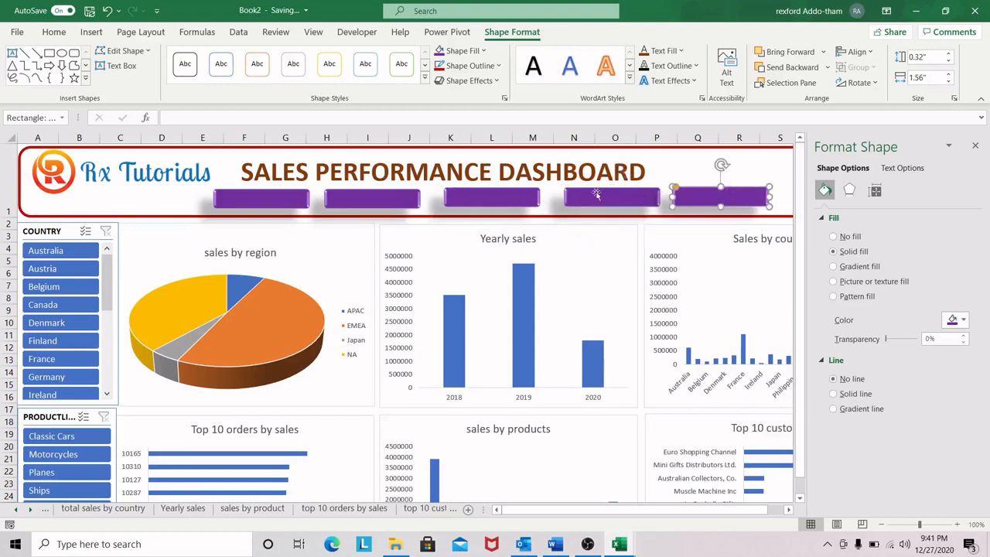
Step: Move the five purple rectangles left into a more evenly spaced row and close the shape formatting pane
left_click_drag(248, 201, 204, 201)
left_click_drag(363, 201, 323, 201)
left_click_drag(488, 200, 448, 199)
left_click_drag(612, 198, 574, 198)
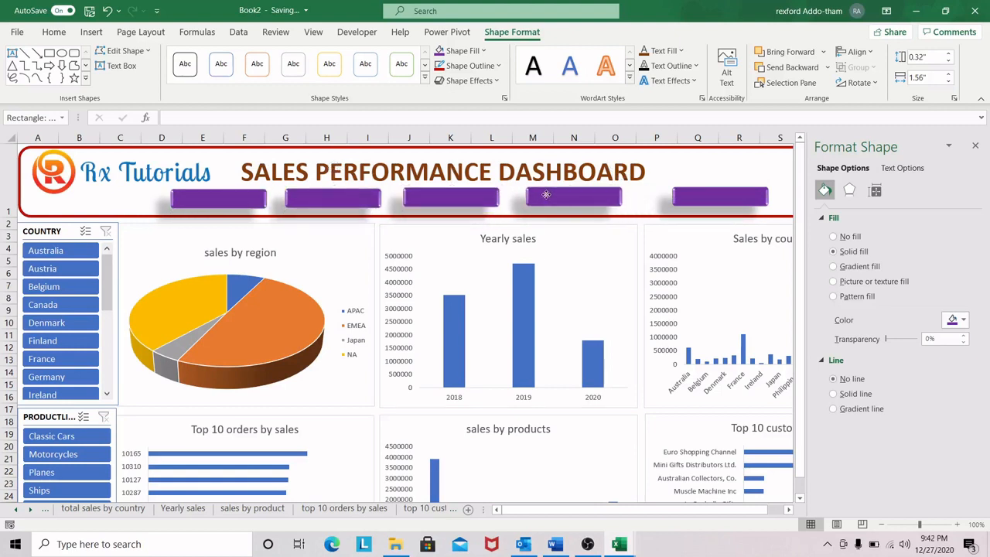
left_click_drag(698, 195, 674, 191)
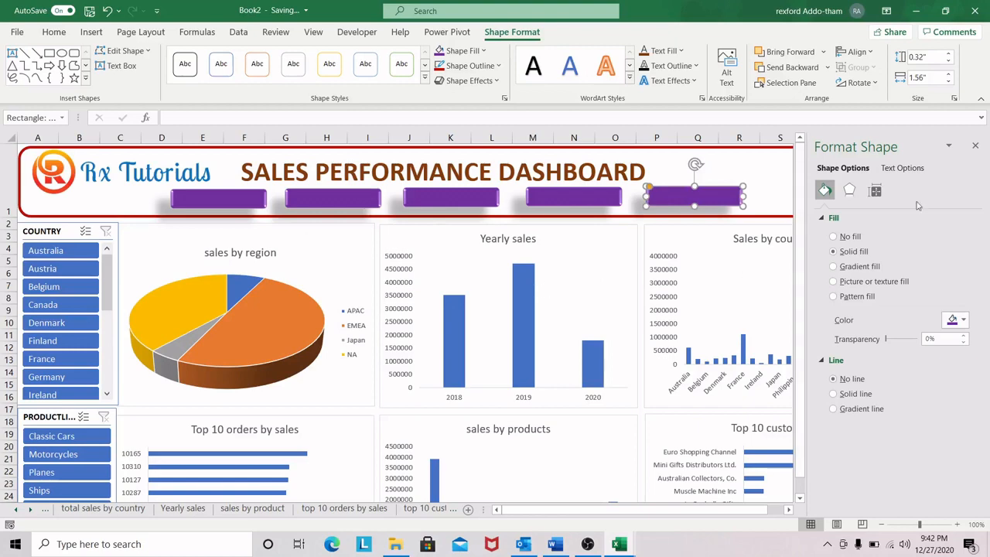
left_click(975, 147)
left_click(807, 193)
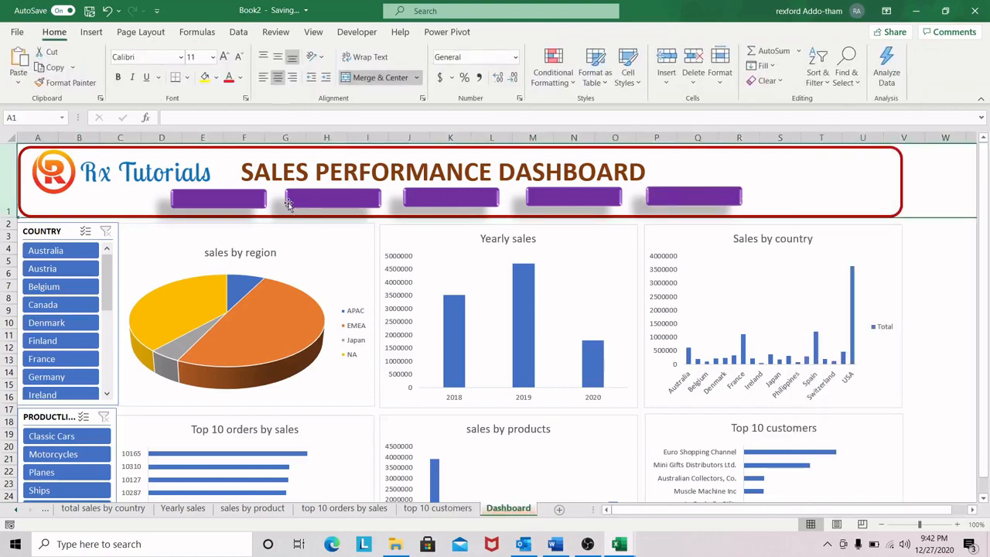
Step: Fill the second rectangle in the banner row with standard green
left_click(334, 201)
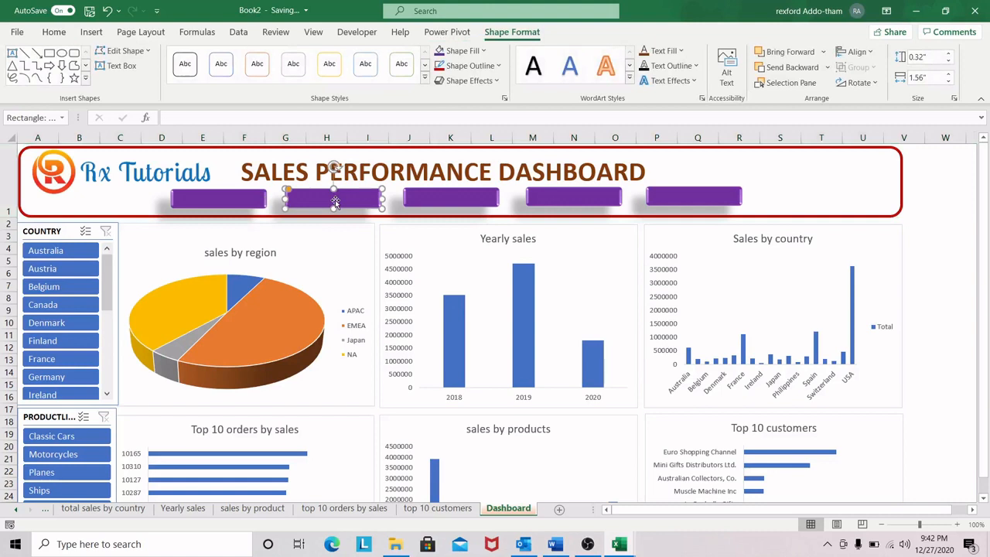
left_click(482, 51)
left_click(489, 191)
Step: Fill the third rectangle in the banner row with dark orange
left_click(429, 195)
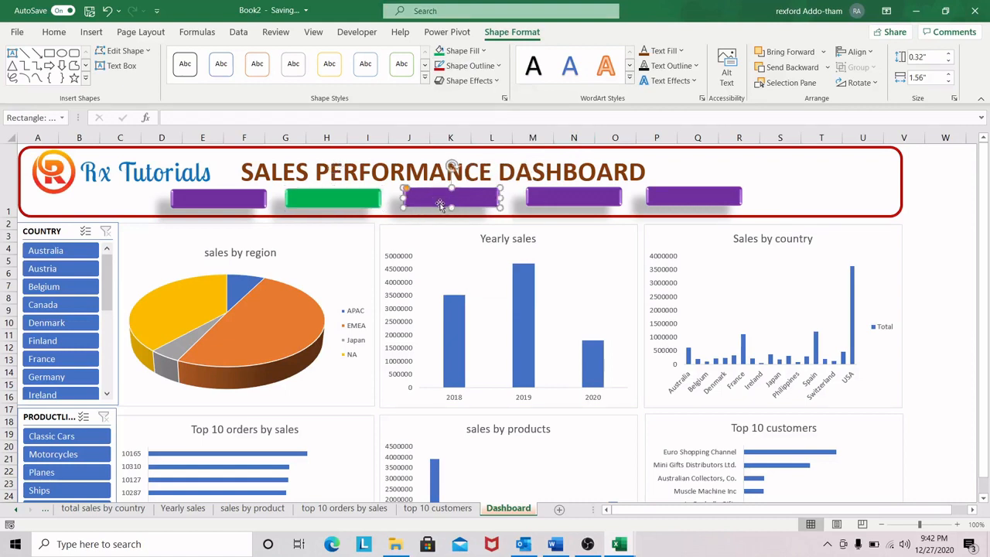
left_click(490, 54)
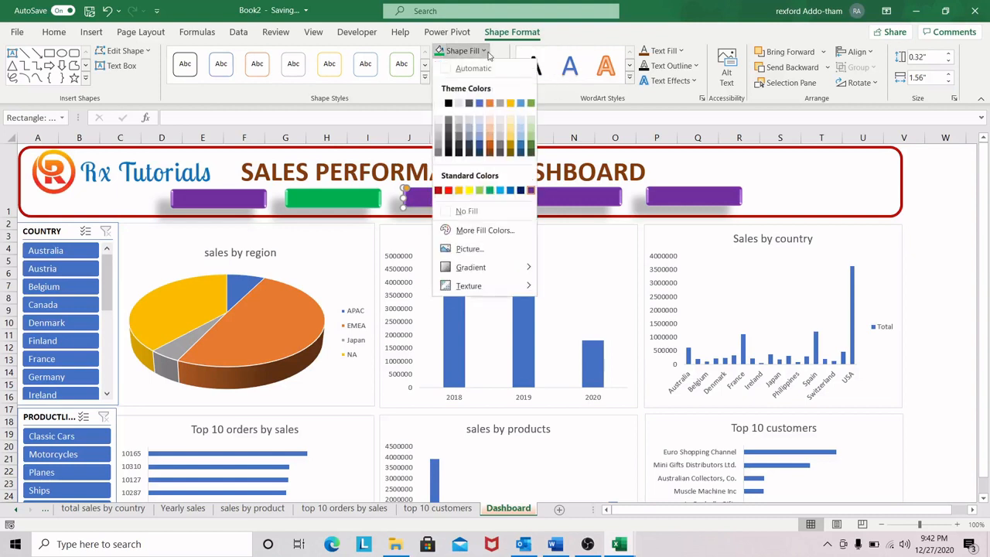
left_click(491, 151)
Step: Check the button colours in the Sales Performance Dashboard workbook, and fill the third banner rectangle in Book2 with standard light blue
left_click(559, 198)
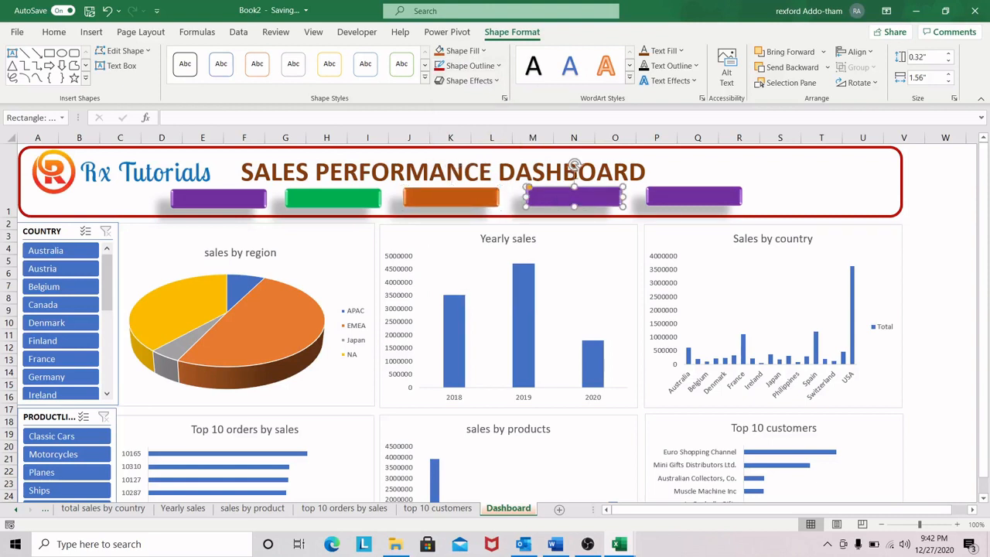
mouse_move(619, 544)
left_click(541, 495)
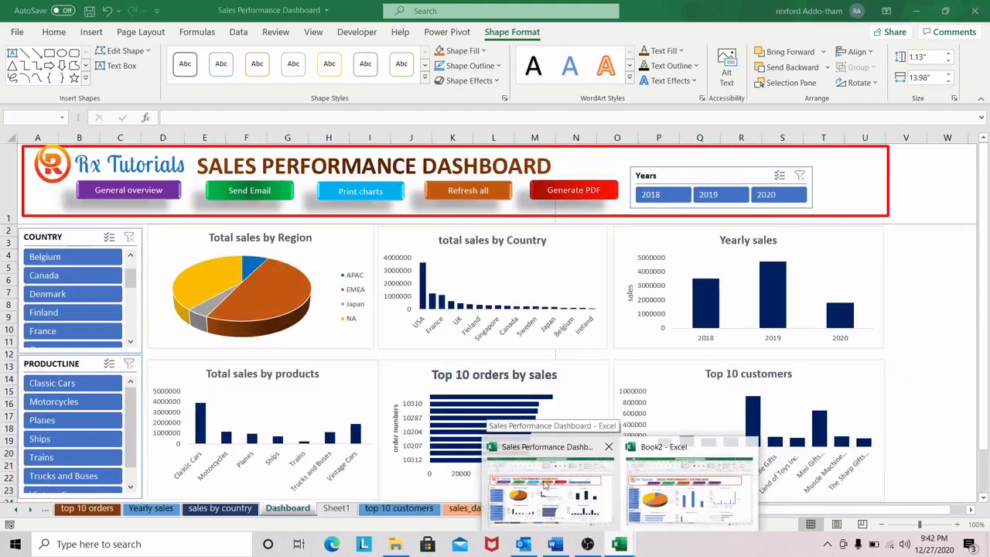
left_click(464, 198)
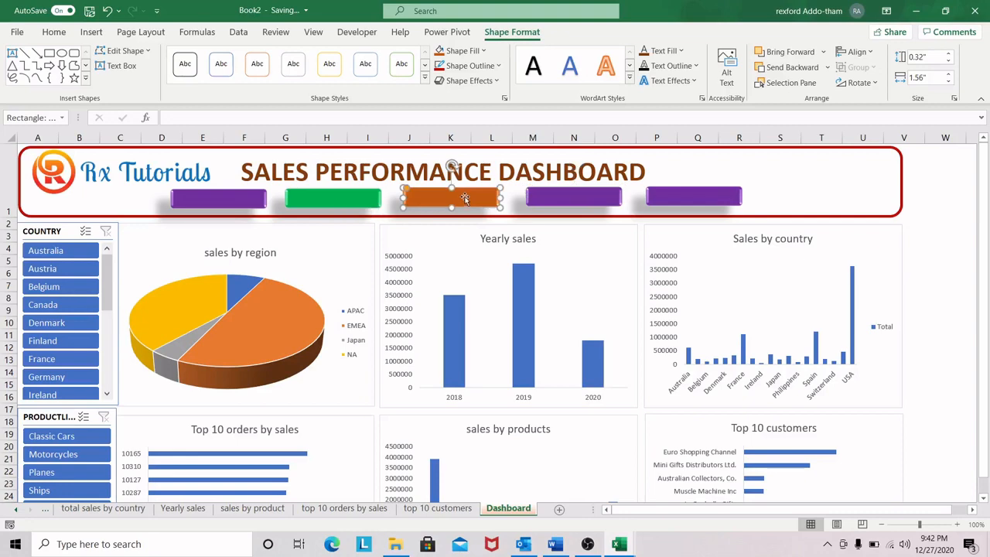
left_click(481, 50)
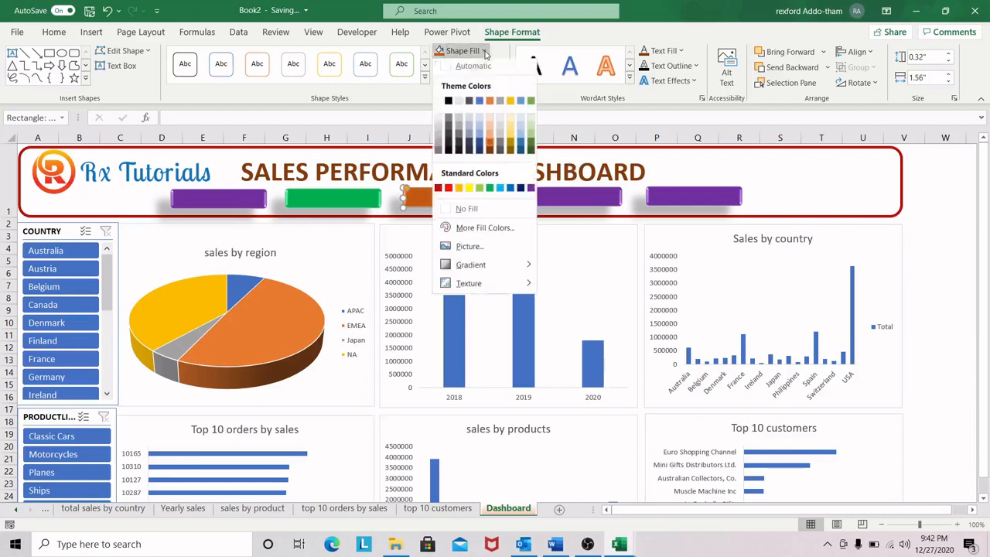
left_click(499, 192)
Step: Fill the fourth rectangle in the banner row with dark orange
left_click(570, 196)
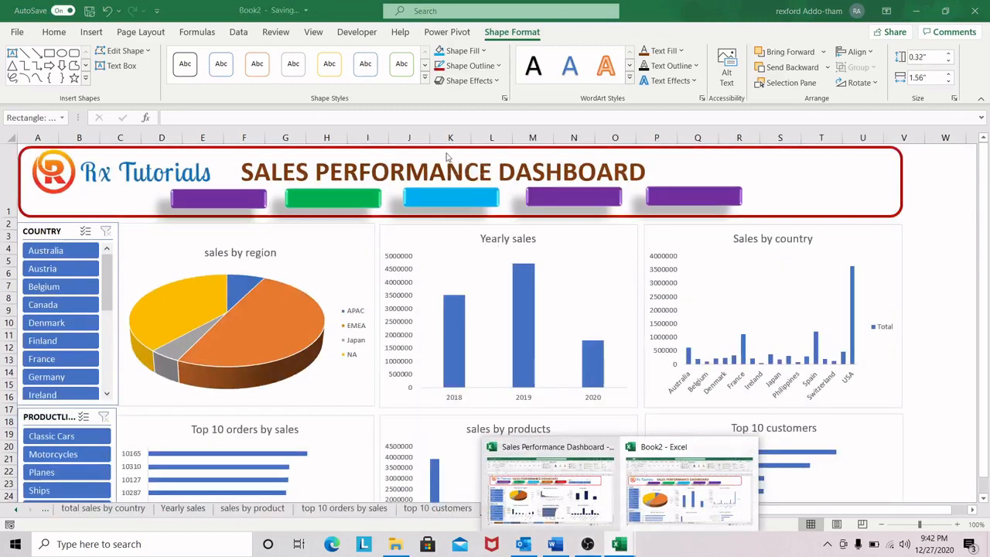
left_click(568, 190)
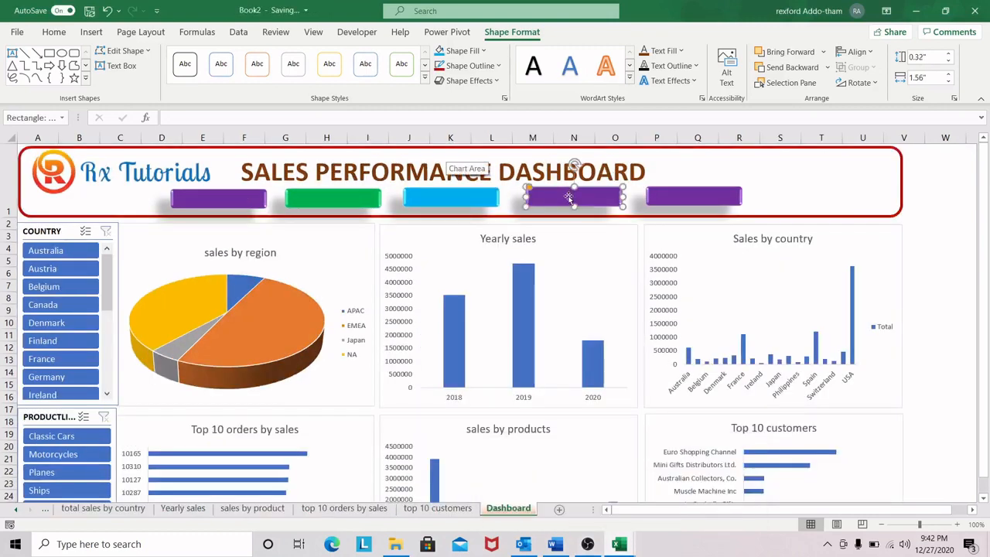
left_click(486, 51)
left_click(497, 147)
Step: Fill the fifth rectangle in the banner row with standard red
left_click(677, 201)
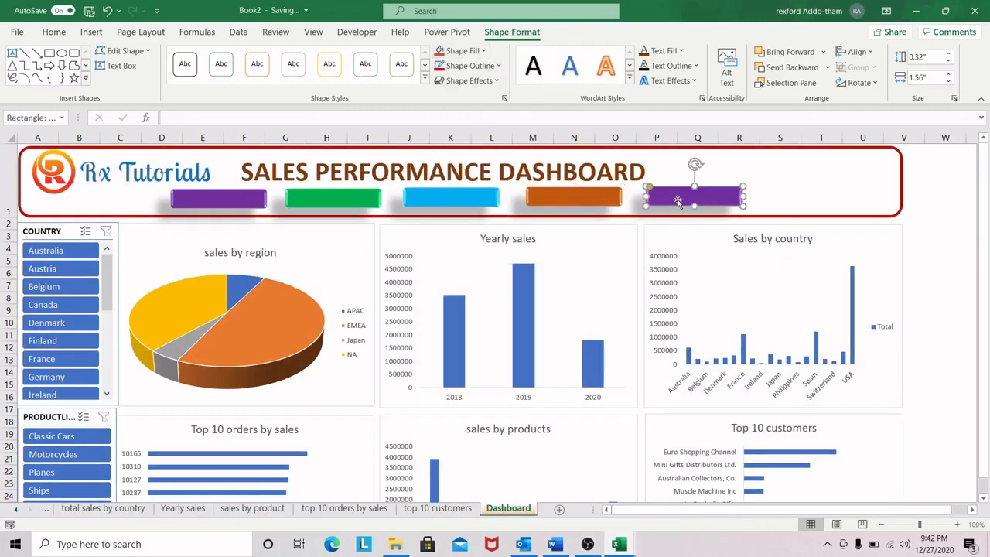
left_click(463, 51)
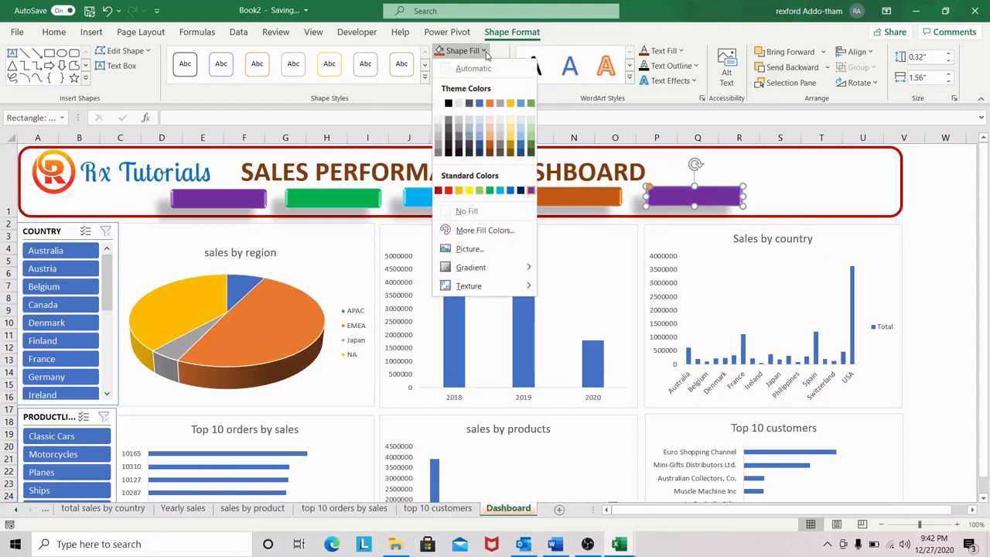
left_click(448, 191)
left_click(832, 178)
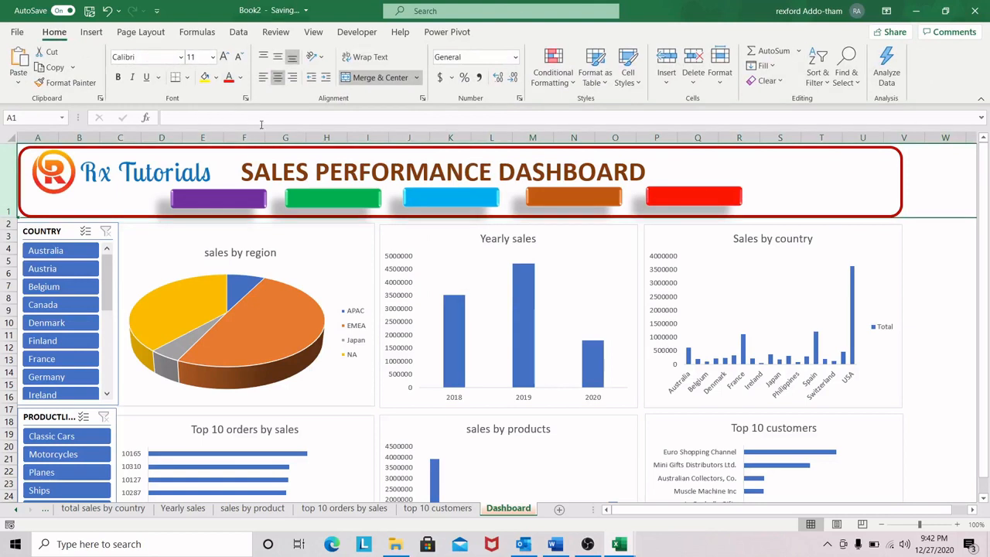
Step: Label the purple rectangle "General overview" and centre the text horizontally
left_click(229, 199)
double_click(229, 201)
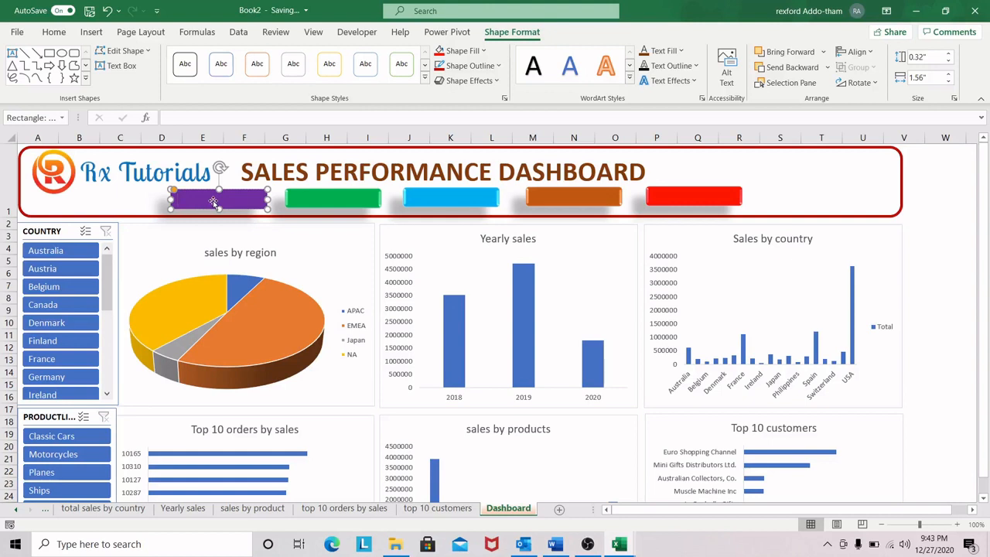
type("General overview")
left_click(53, 32)
left_click(278, 77)
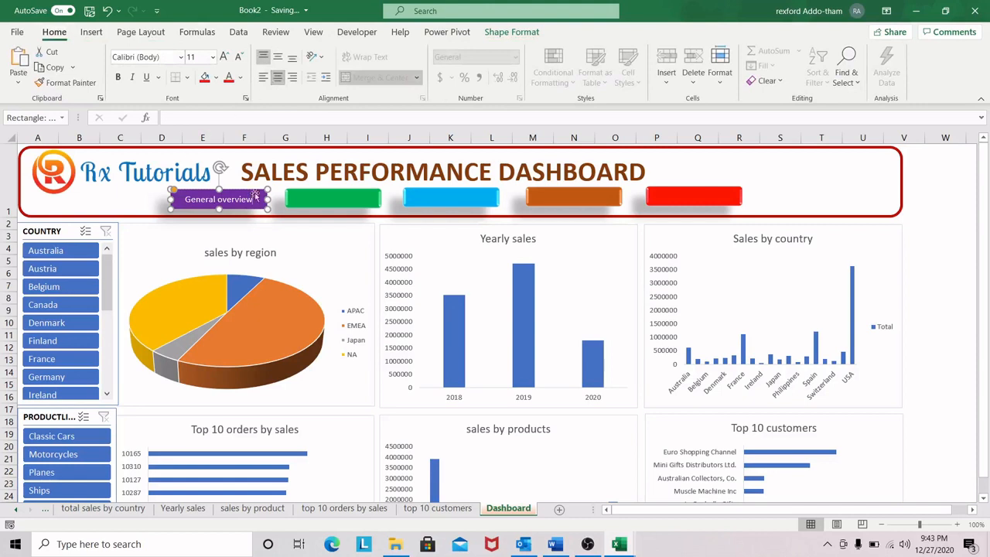
Step: Label the green rectangle "Send Mail" and centre the text horizontally
left_click(323, 199)
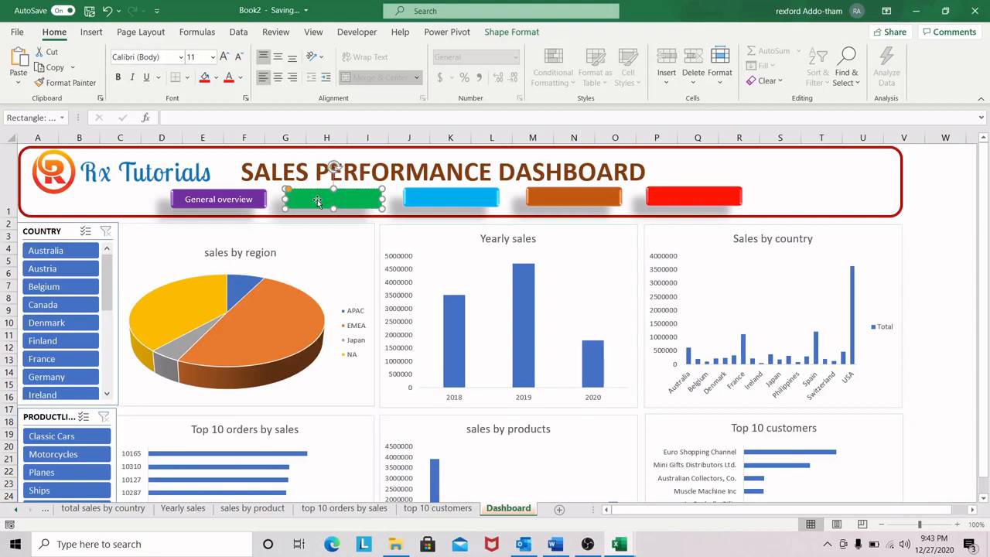
type("Se")
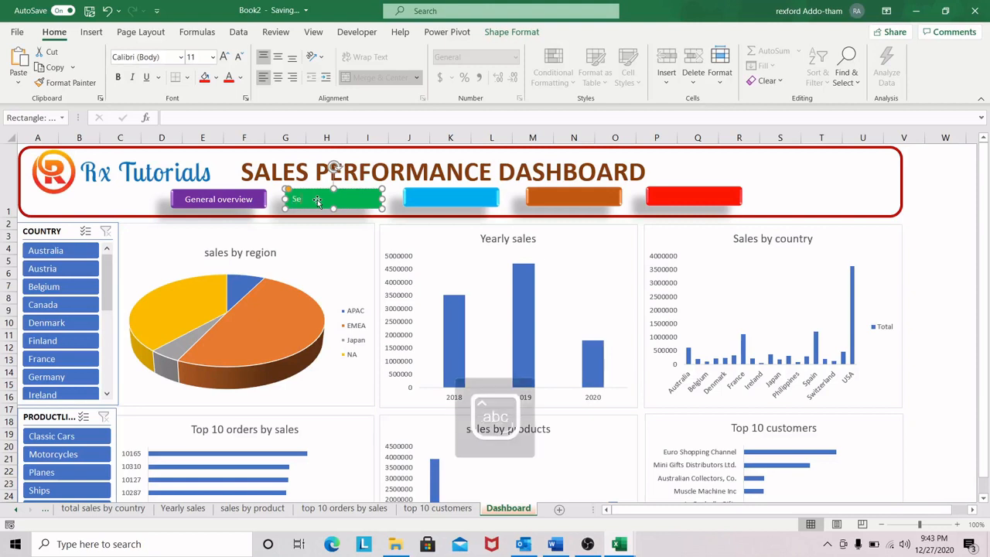
type("nd Mail")
left_click(277, 77)
Step: Check the reference Sales Performance Dashboard workbook, then label the light blue rectangle "Print chart" and centre the text horizontally
left_click(437, 193)
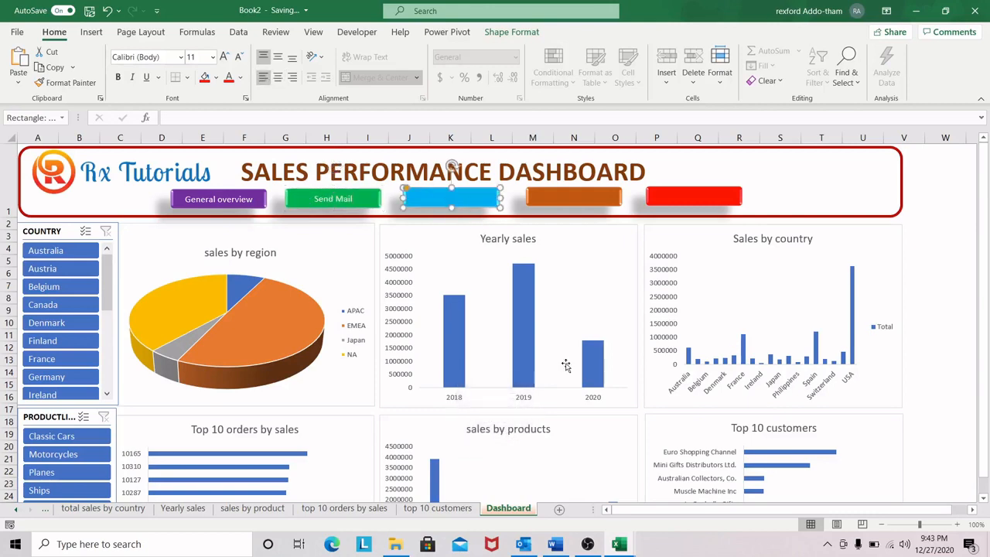
left_click(617, 544)
left_click(515, 493)
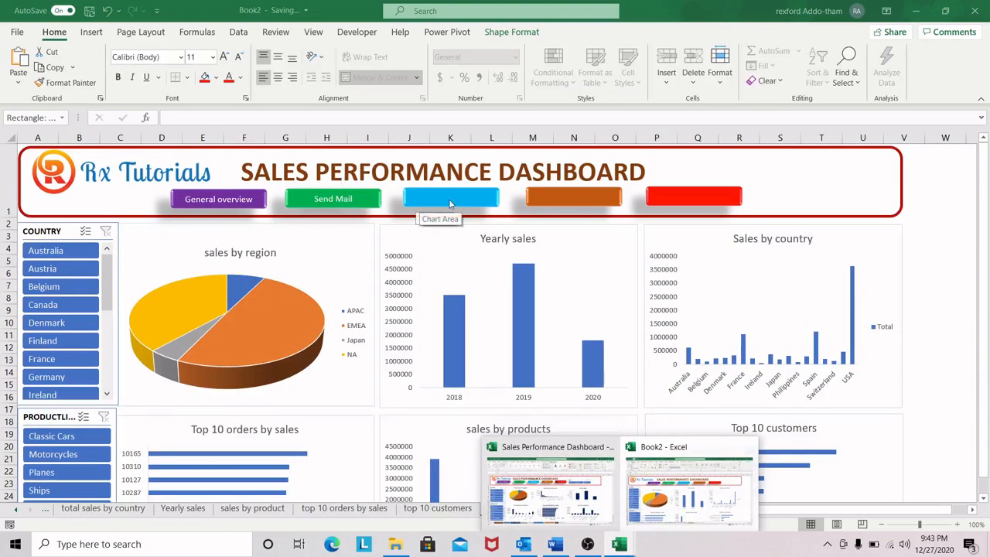
left_click(452, 199)
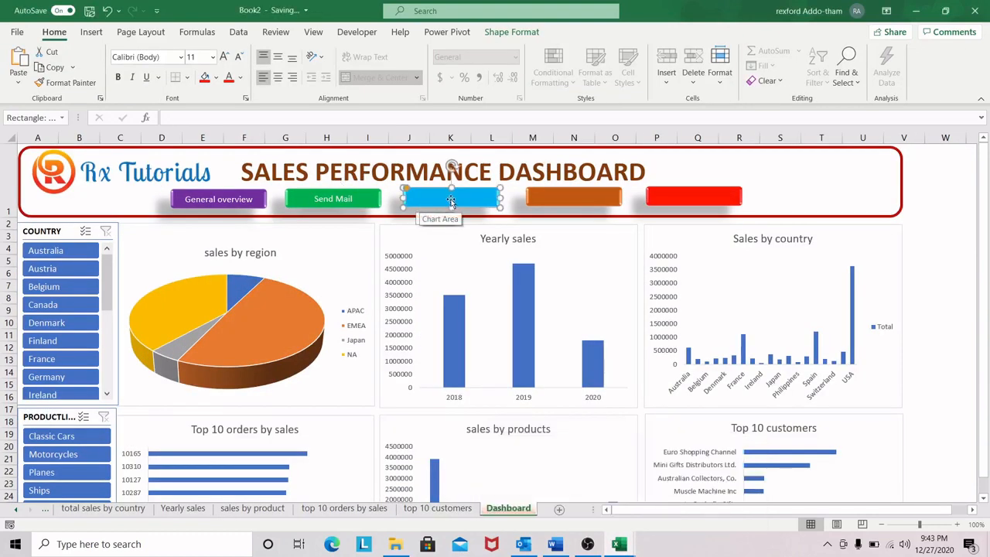
type("Print chart")
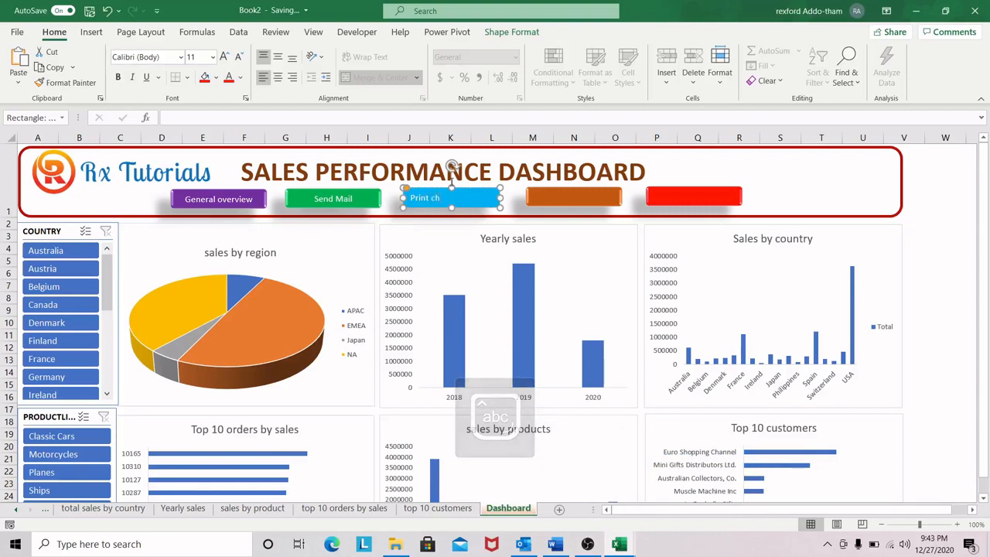
key("ctrl+e")
Step: Label the dark orange rectangle "Refresh all", matching the reference workbook, and centre the text horizontally
left_click(578, 197)
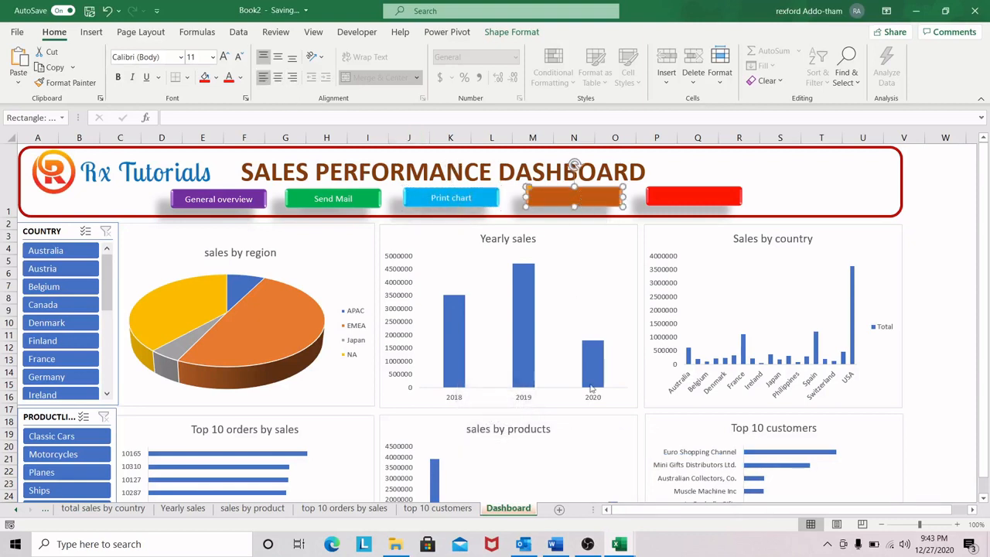
left_click(621, 538)
mouse_move(567, 491)
type("Refresh all")
left_click(277, 77)
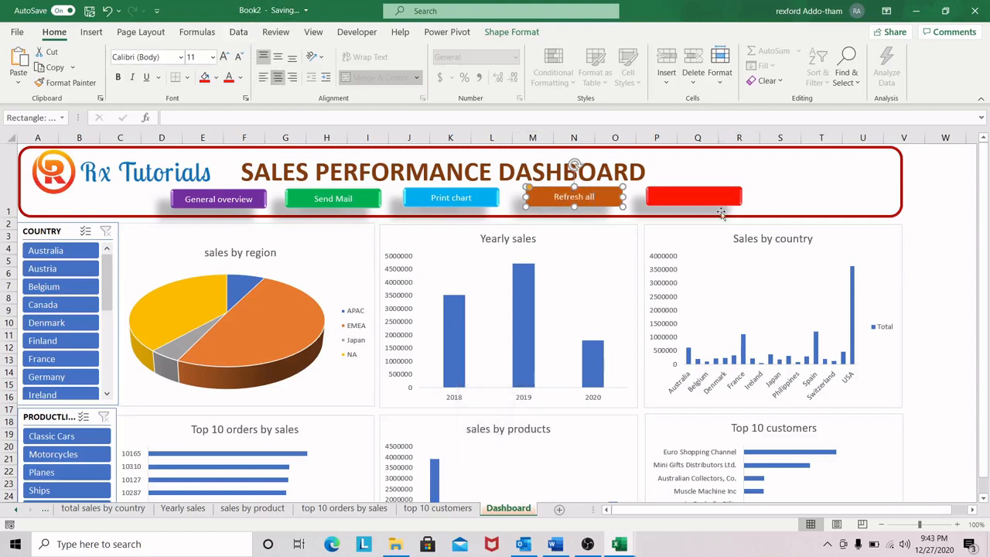
Step: Label the red rectangle "Generate Pdf", centre the text horizontally and deselect the shape
left_click(694, 197)
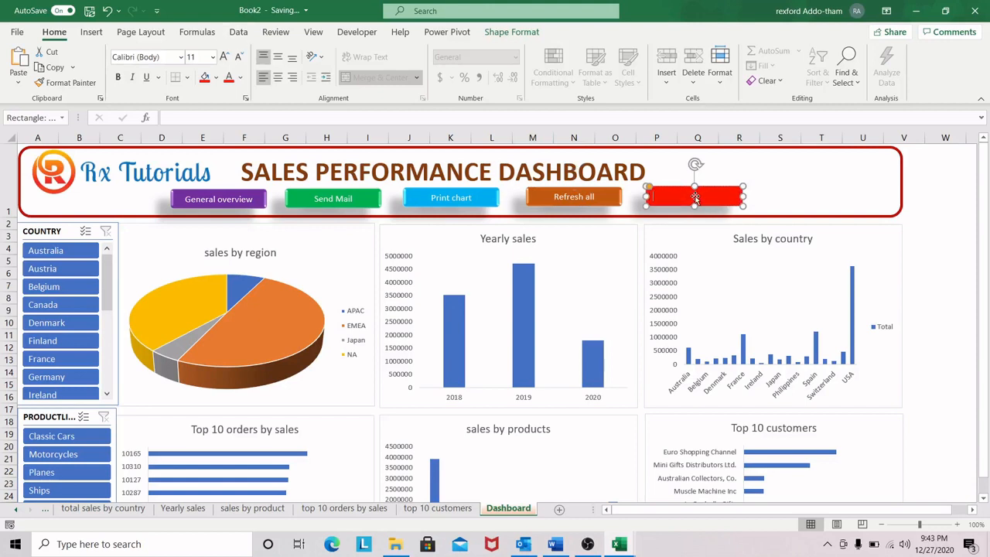
type("Generate P")
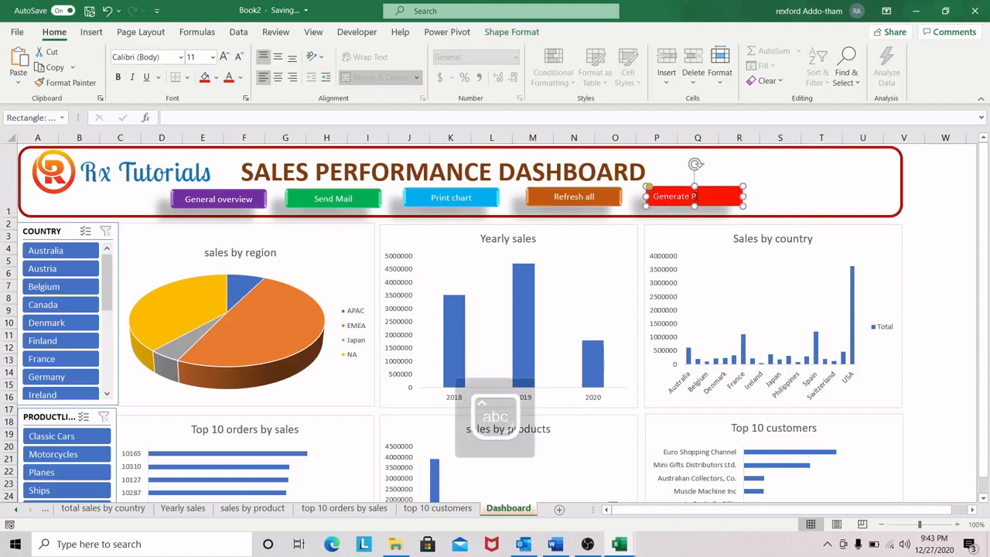
type("df")
key("ctrl+e")
left_click(917, 272)
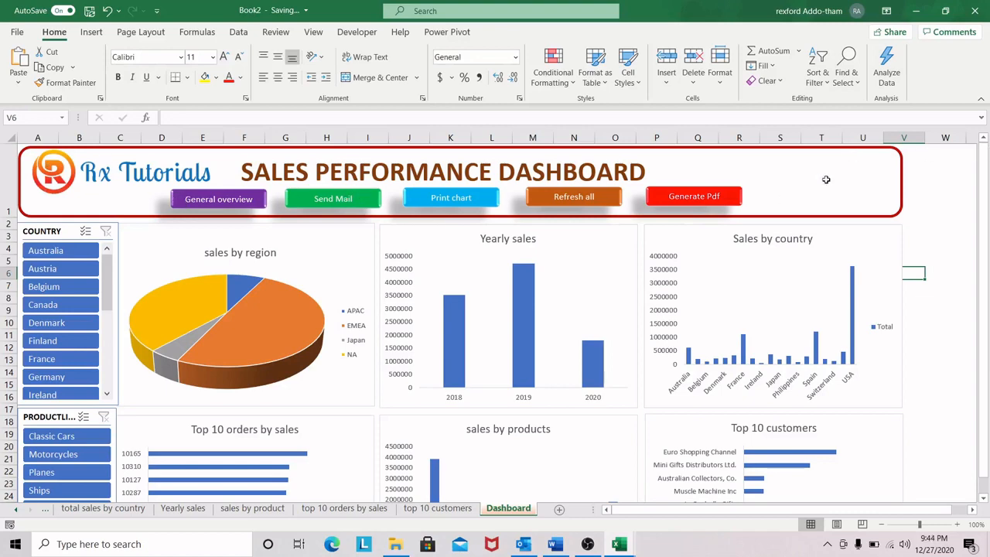
scroll(583, 296, "down", 1)
scroll(669, 300, "up", 1)
left_click(229, 197, "ctrl")
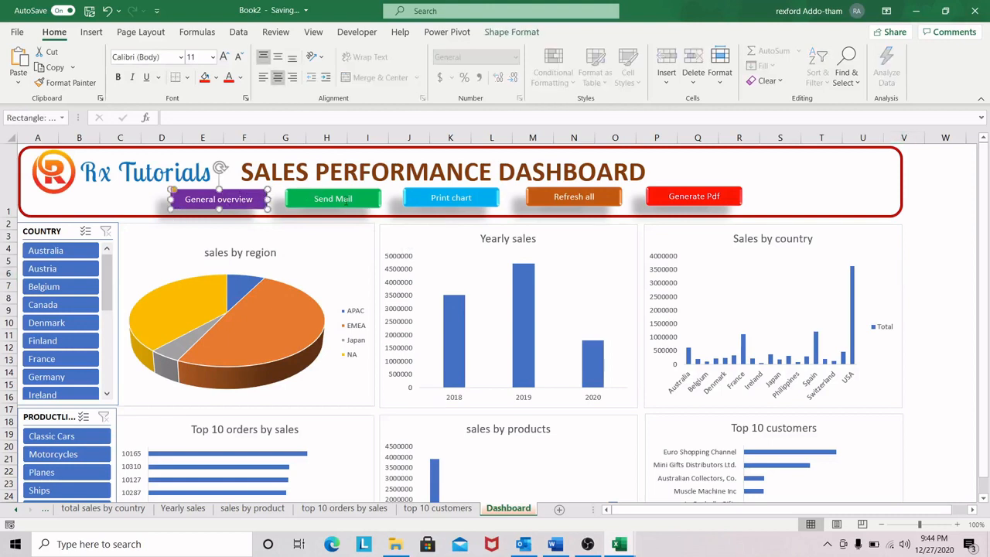
key("Tab")
key("Tab")
key("Tab")
key("Tab")
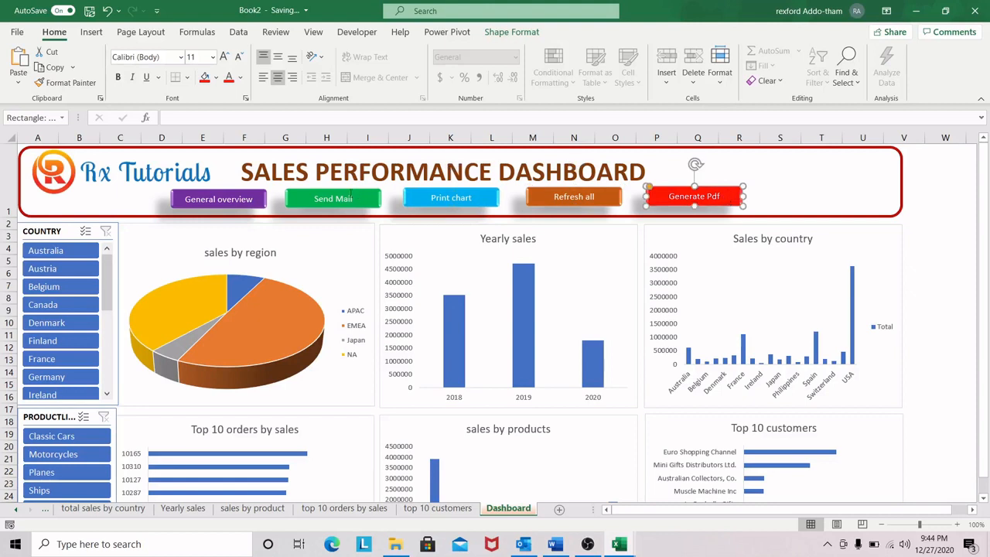
key("Tab")
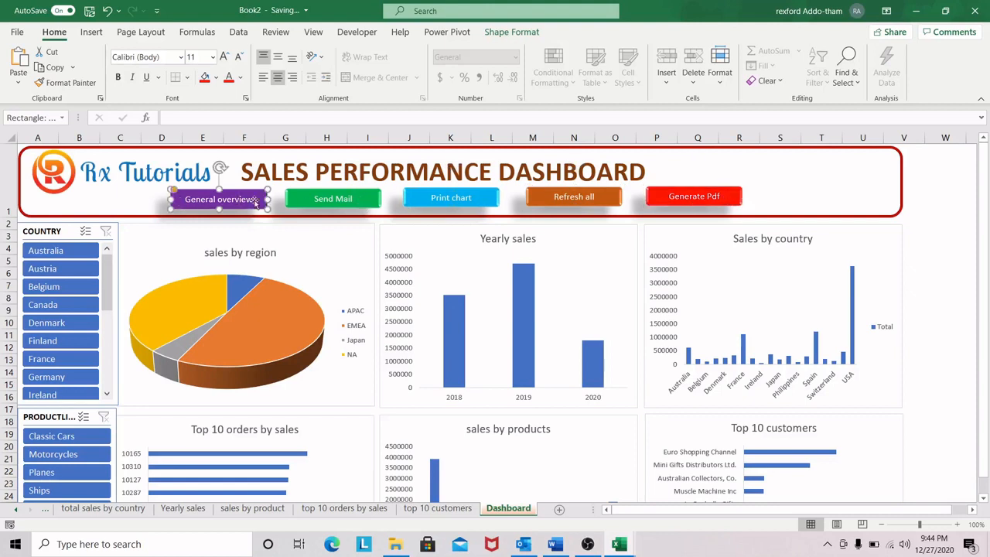